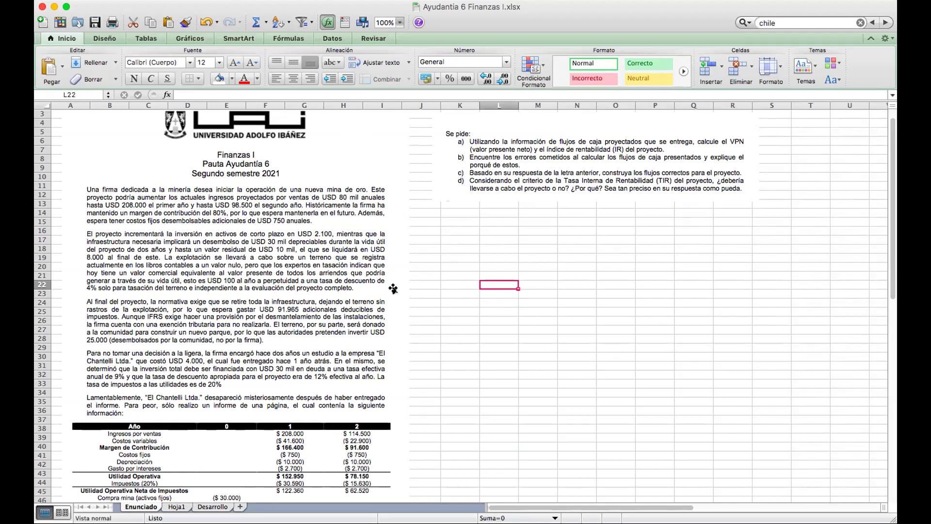
Scroll through the Enunciado sheet to read the case text, cash-flow table and questions a–d.
{"action": "scroll", "coordinate": [407, 316], "scroll_direction": "down", "scroll_amount": 3}
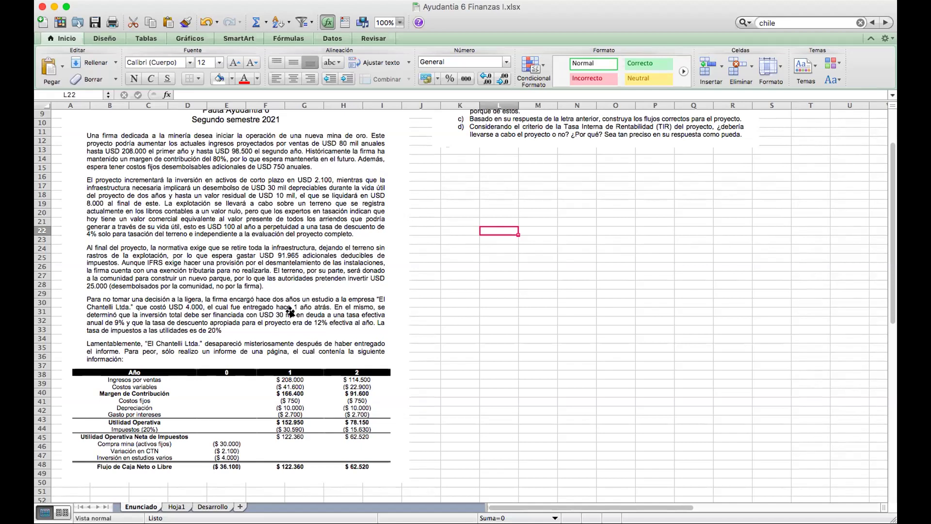
{"action": "scroll", "coordinate": [473, 362], "scroll_direction": "down", "scroll_amount": 1}
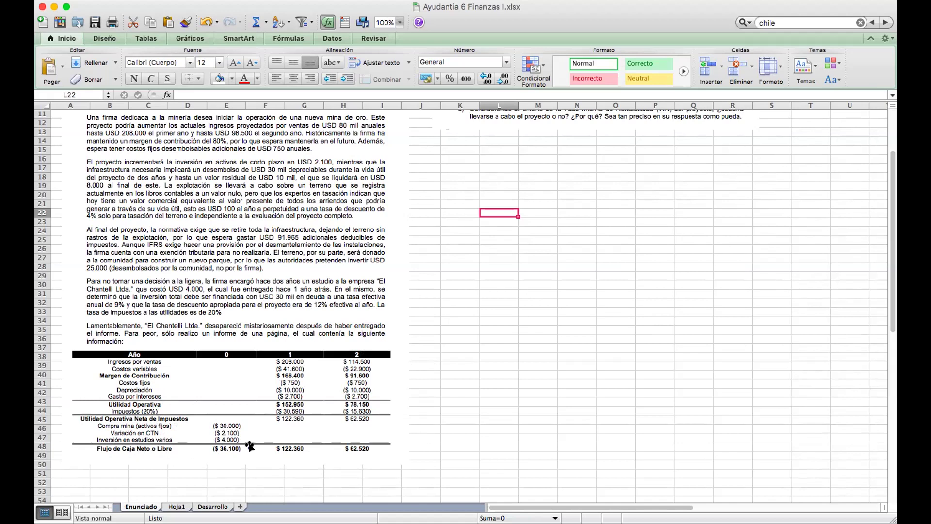
{"action": "scroll", "coordinate": [485, 406], "scroll_direction": "up", "scroll_amount": 3}
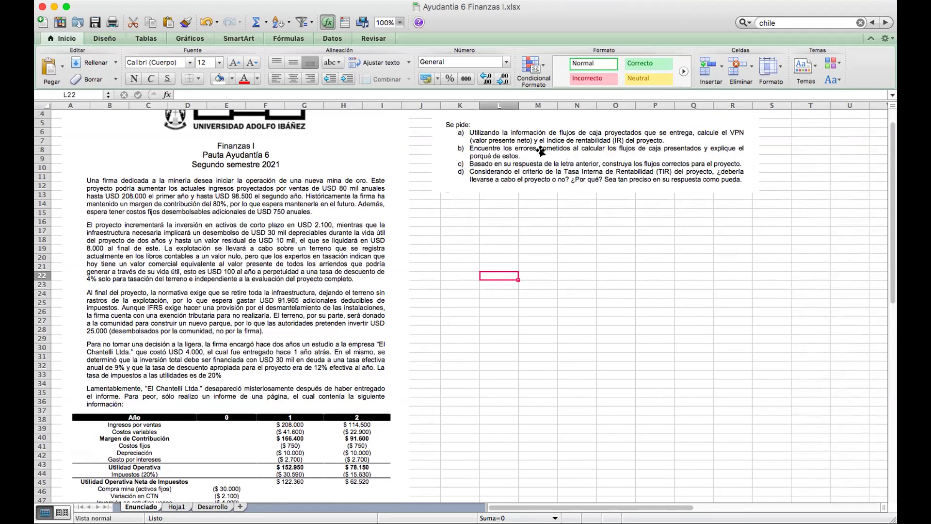
{"action": "scroll", "coordinate": [374, 384], "scroll_direction": "down", "scroll_amount": 5}
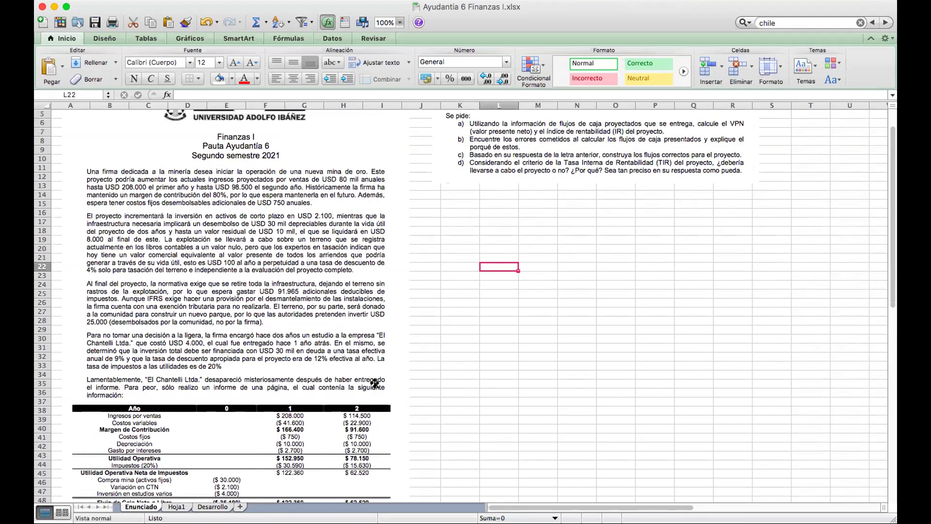
On Hoja1, widen column A so labels like Gasto por desmantelamiento show fully.
{"action": "left_click", "coordinate": [177, 506]}
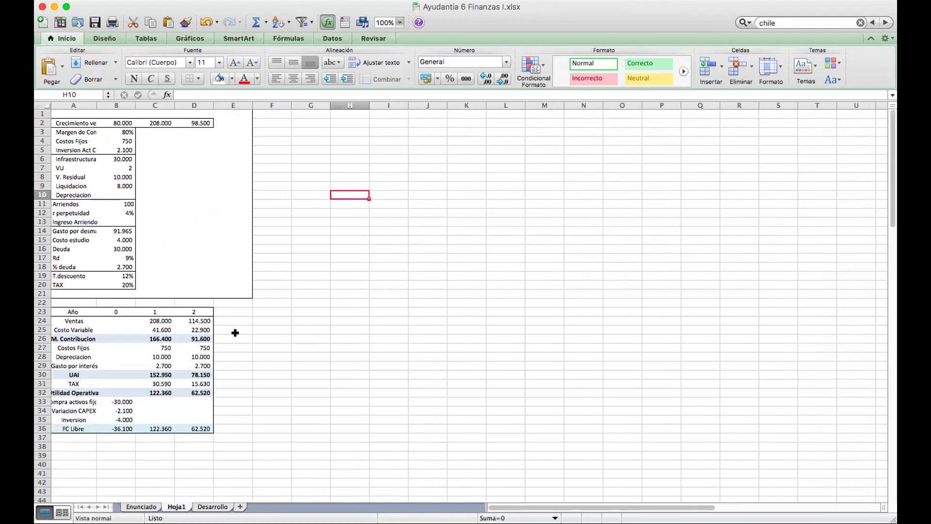
{"action": "left_click", "coordinate": [73, 121]}
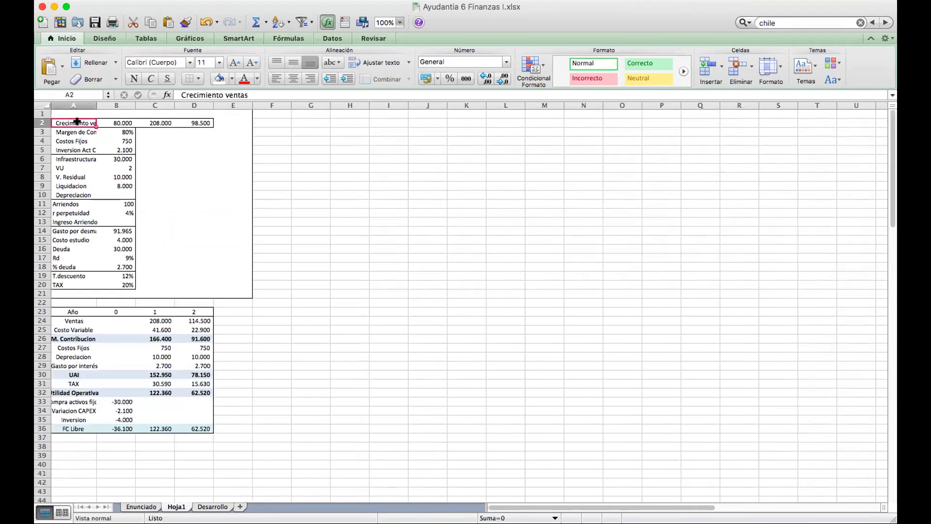
{"action": "left_click_drag", "start_coordinate": [95, 101], "coordinate": [132, 104]}
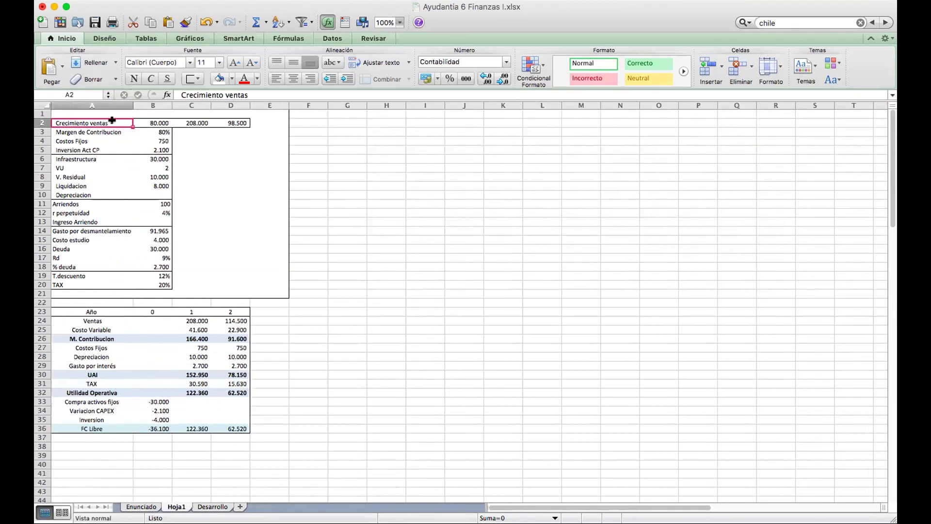
Review the parameter values from sales 80.000 in B2 down to the empty Depreciacion cell B10.
{"action": "key", "text": "Right"}
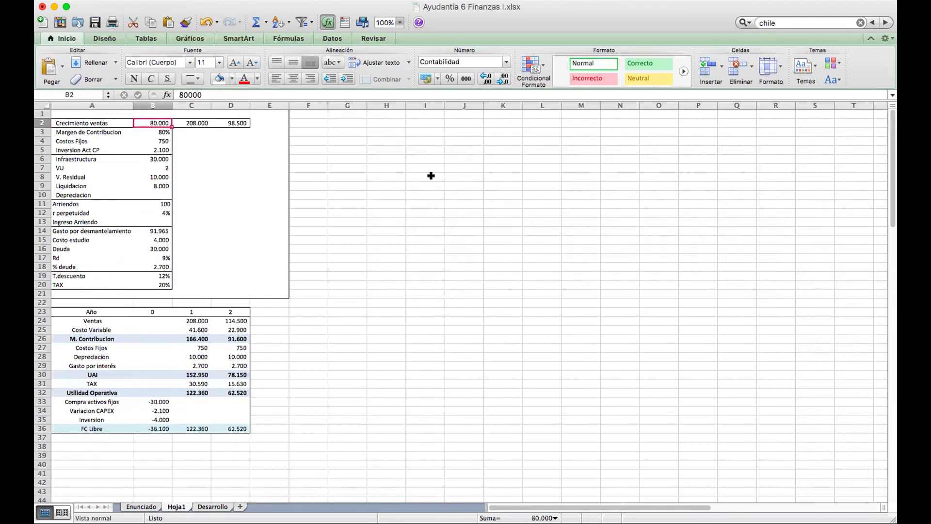
{"action": "key", "text": "Right"}
{"action": "key", "text": "Right"}
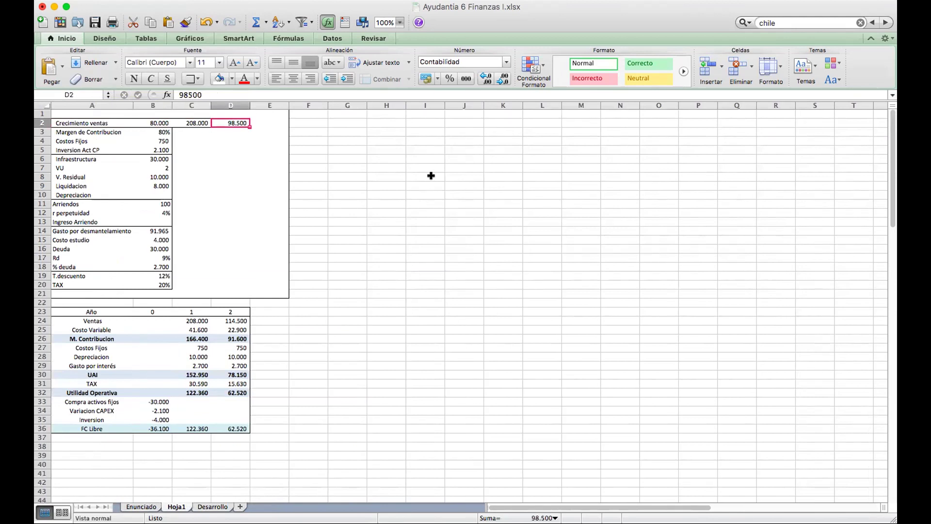
{"action": "key", "text": "Down"}
{"action": "key", "text": "Left"}
{"action": "key", "text": "Up"}
{"action": "key", "text": "Down"}
{"action": "key", "text": "Down"}
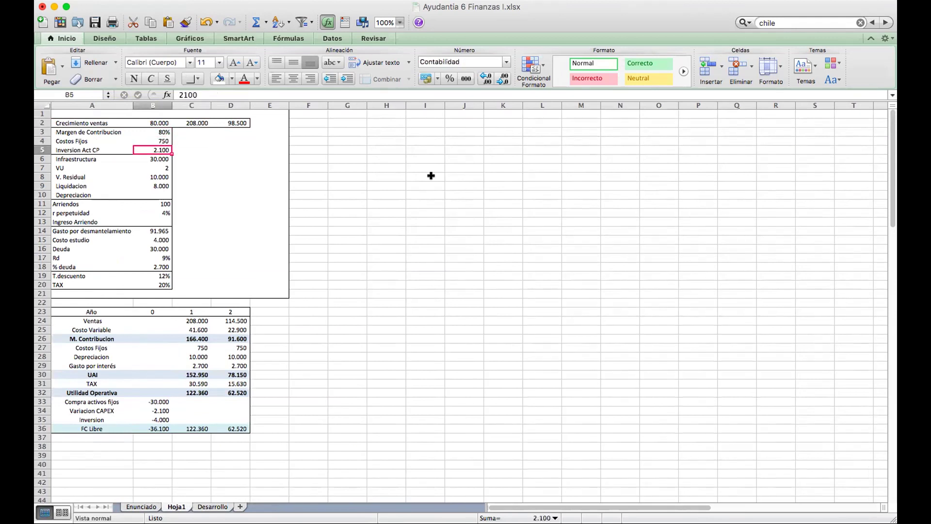
{"action": "key", "text": "Down"}
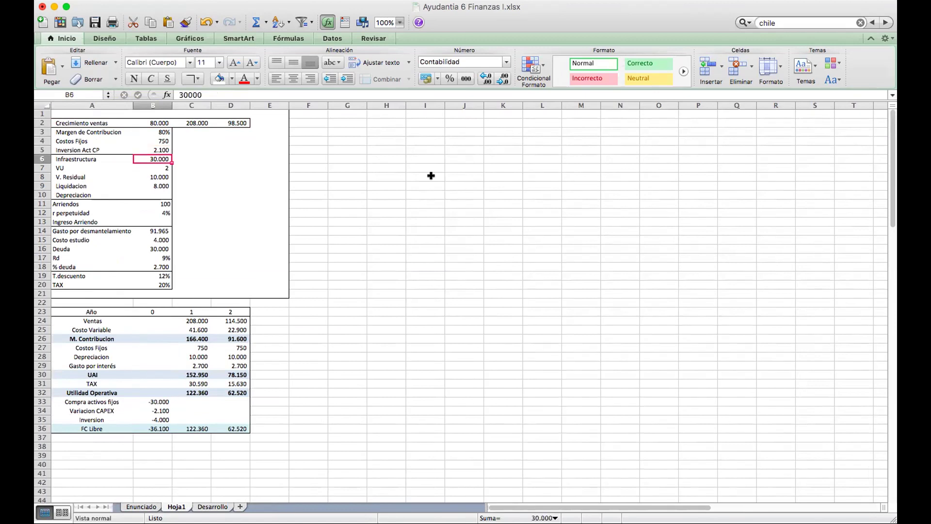
{"action": "key", "text": "Down"}
{"action": "key", "text": "Down"}
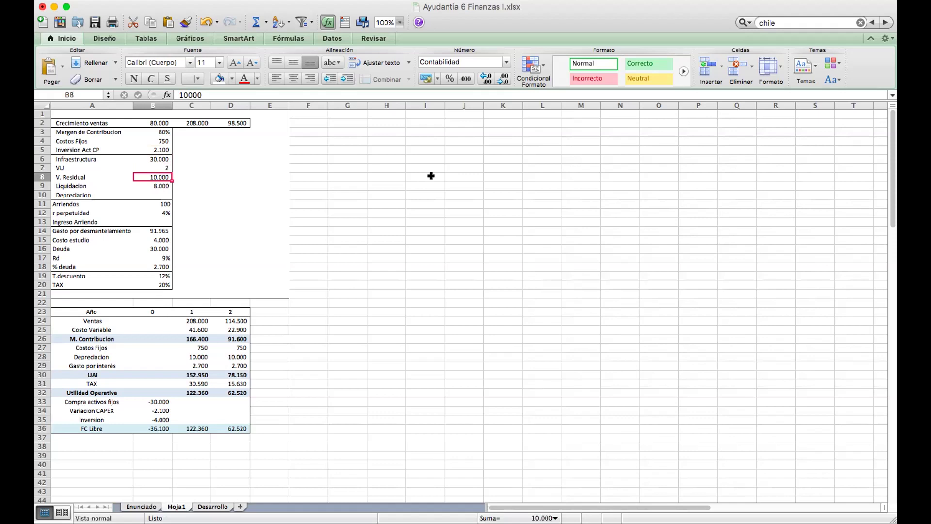
{"action": "key", "text": "Down"}
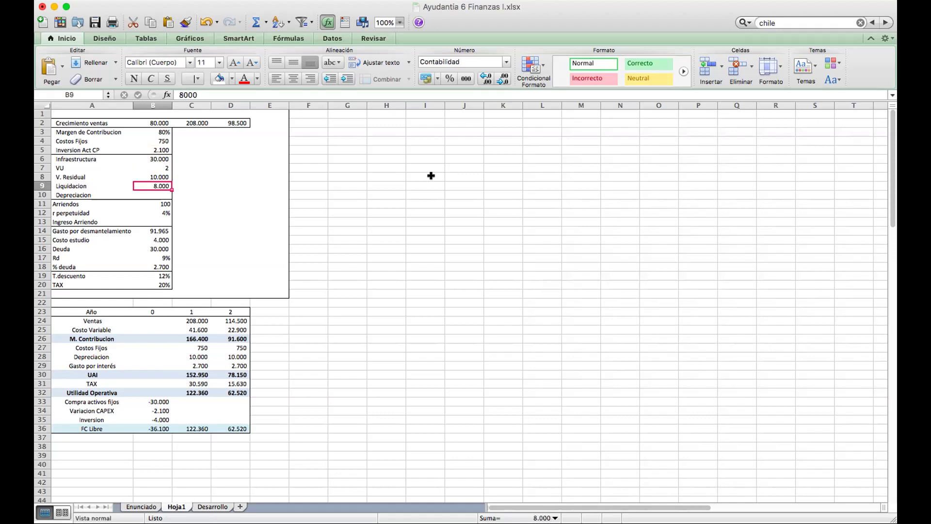
{"action": "key", "text": "Down"}
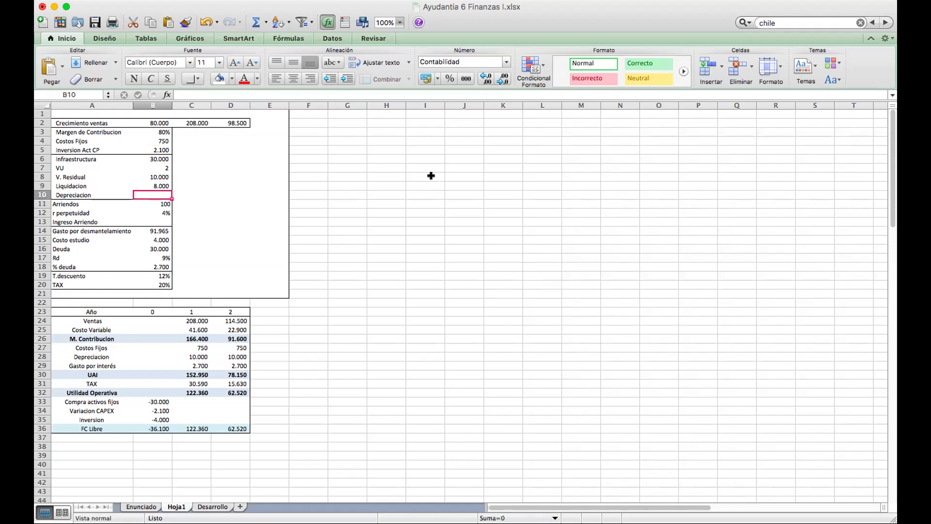
Enter =+(B6-B8)/B7 in B10 so Depreciacion computes to 10.000.
{"action": "key", "text": "F2"}
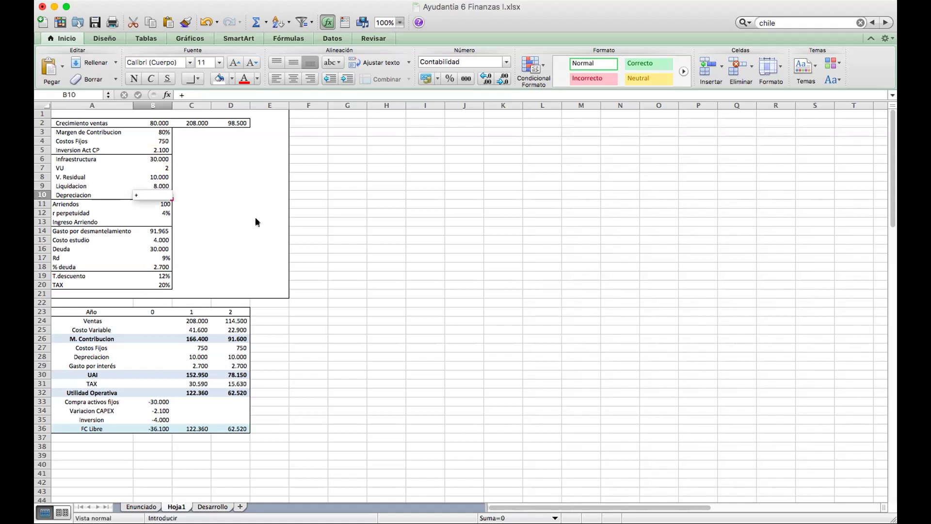
{"action": "type", "text": "+("}
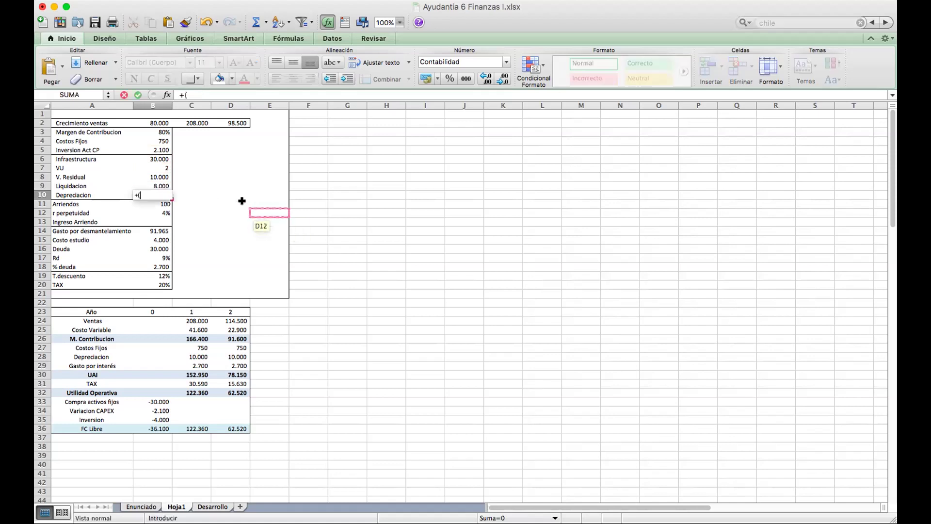
{"action": "left_click", "coordinate": [157, 159]}
{"action": "type", "text": "-"}
{"action": "left_click", "coordinate": [144, 176]}
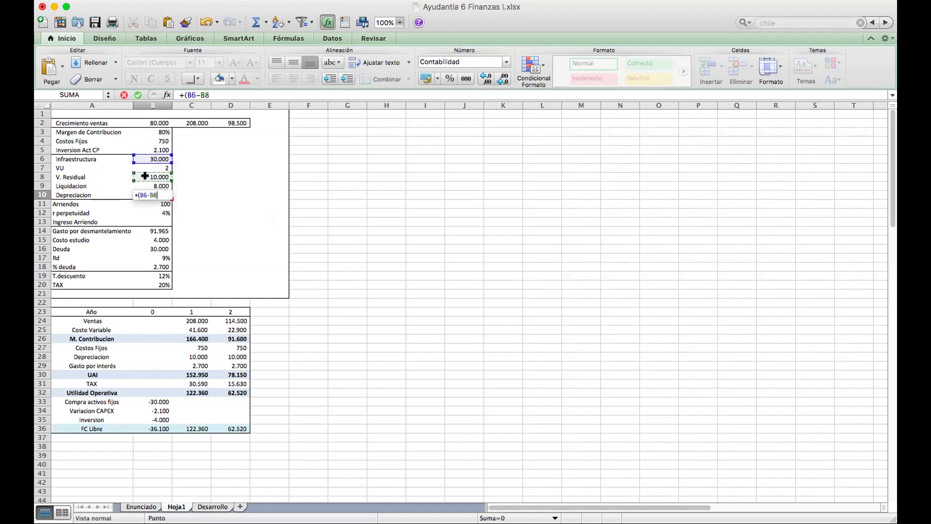
{"action": "type", "text": ")/"}
{"action": "left_click", "coordinate": [154, 168]}
{"action": "key", "text": "Return"}
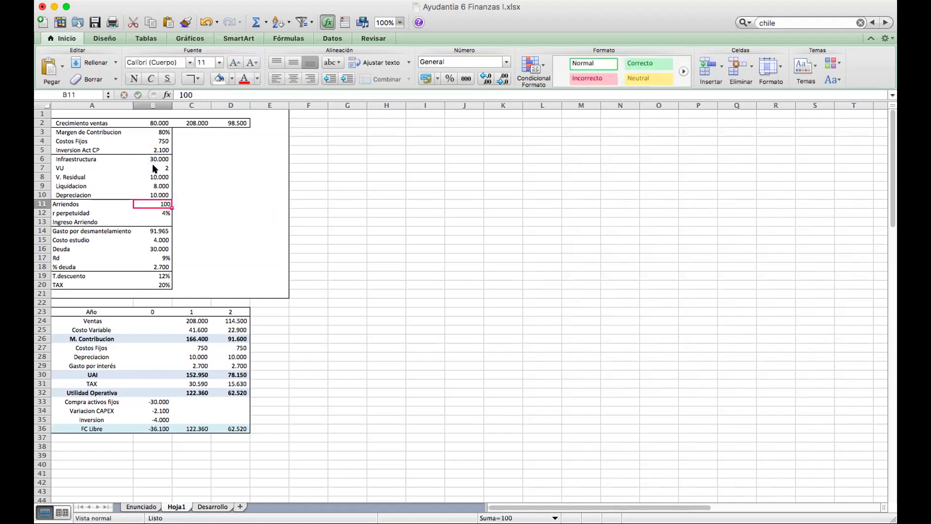
Enter =+B11/B12 in B13 so Ingreso Arriendo computes to 2.500.
{"action": "key", "text": "Down"}
{"action": "key", "text": "Up"}
{"action": "key", "text": "Up"}
{"action": "key", "text": "Down"}
{"action": "key", "text": "Down"}
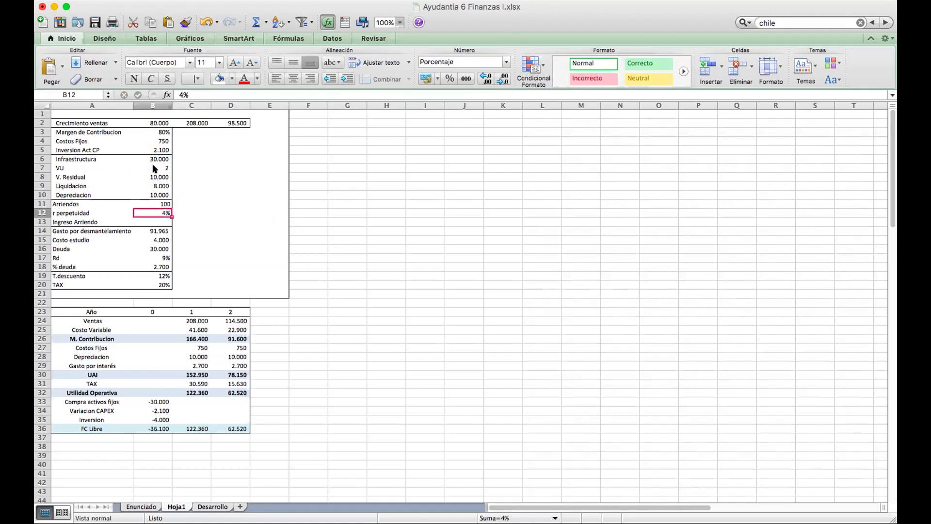
{"action": "key", "text": "Down"}
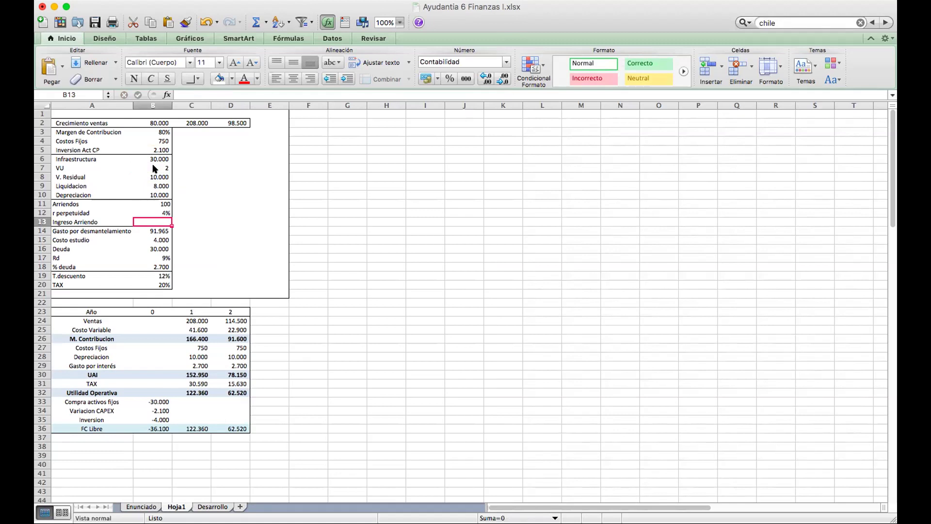
{"action": "type", "text": "+"}
{"action": "left_click", "coordinate": [155, 202]}
{"action": "type", "text": "/"}
{"action": "left_click", "coordinate": [162, 214]}
{"action": "key", "text": "Return"}
Check the Ingreso Arriendo result, then the 91.965 dismantling, 4.000 study cost and 9% Rd values.
{"action": "key", "text": "Up"}
{"action": "key", "text": "Left"}
{"action": "key", "text": "Right"}
{"action": "key", "text": "Left"}
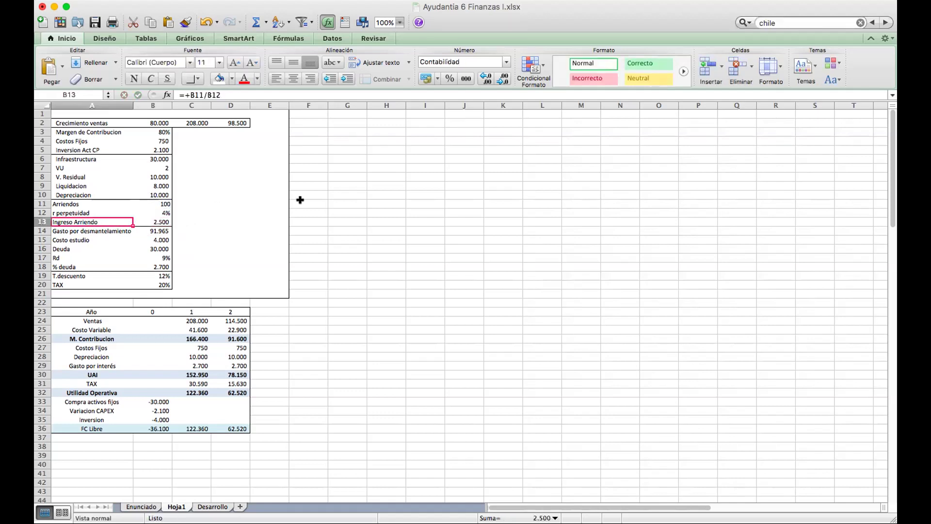
{"action": "key", "text": "Right"}
{"action": "key", "text": "Down"}
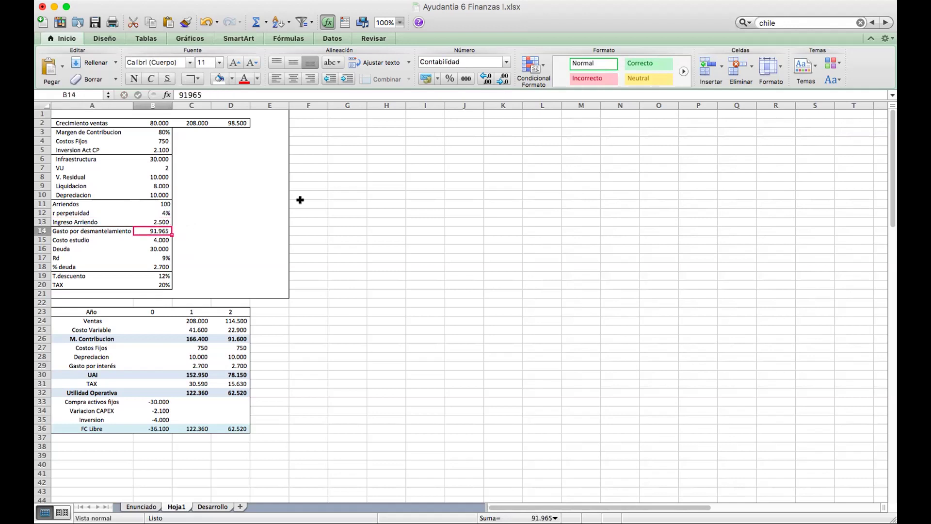
{"action": "key", "text": "Down"}
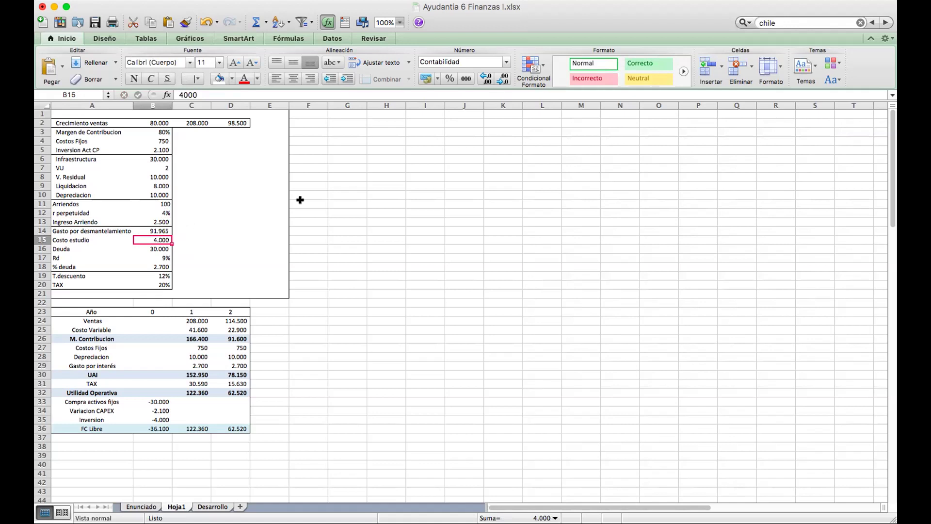
{"action": "key", "text": "Down"}
{"action": "key", "text": "Down"}
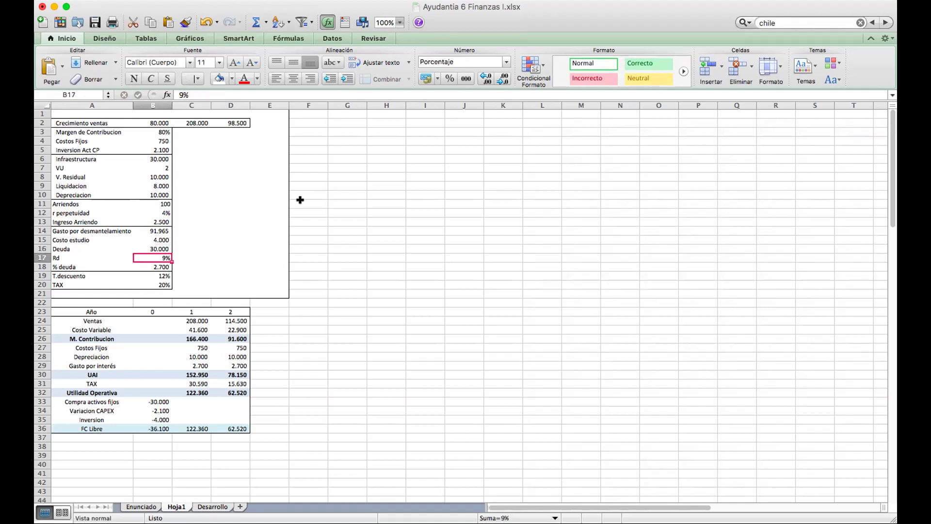
{"action": "key", "text": "Down"}
Inspect B18's 2.700 value without changing it, then check the 12% discount and 20% TAX rates.
{"action": "double_click", "coordinate": [163, 267]}
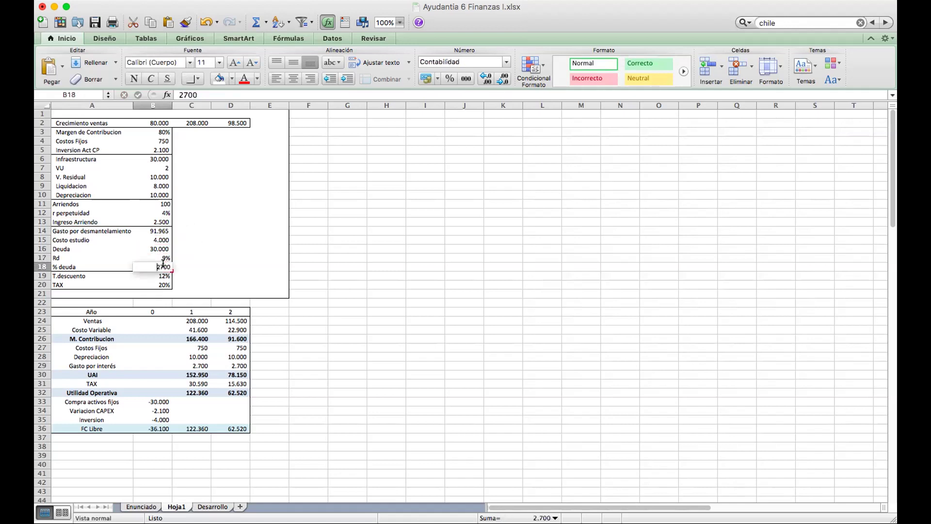
{"action": "key", "text": "Escape"}
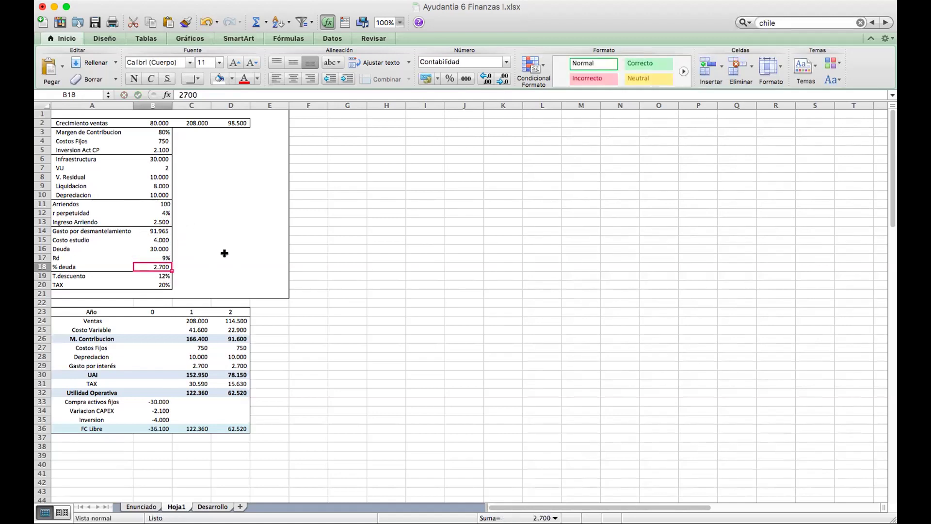
{"action": "key", "text": "Down"}
{"action": "key", "text": "Left"}
{"action": "key", "text": "Right"}
{"action": "key", "text": "Down"}
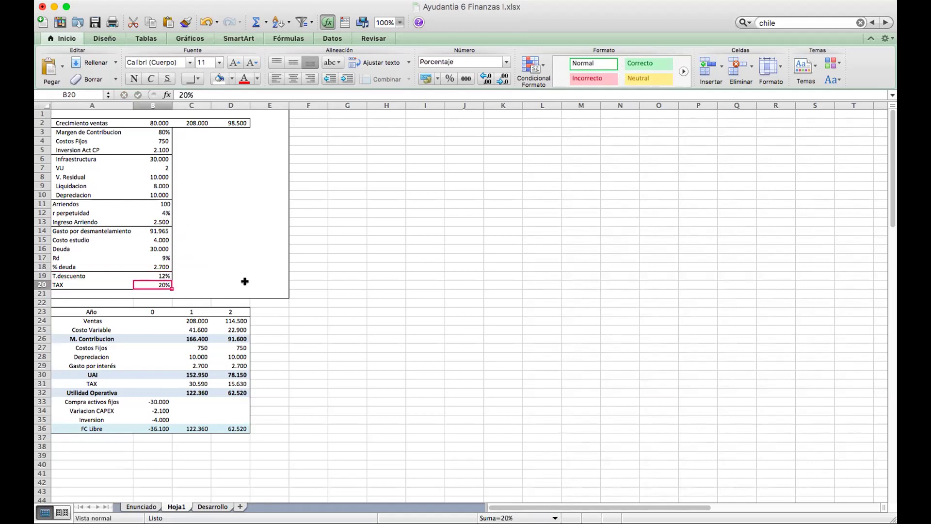
{"action": "key", "text": "Left"}
Type the heading 'Letra a' in A39 below the cash-flow table.
{"action": "scroll", "coordinate": [177, 404], "scroll_direction": "down", "scroll_amount": 1}
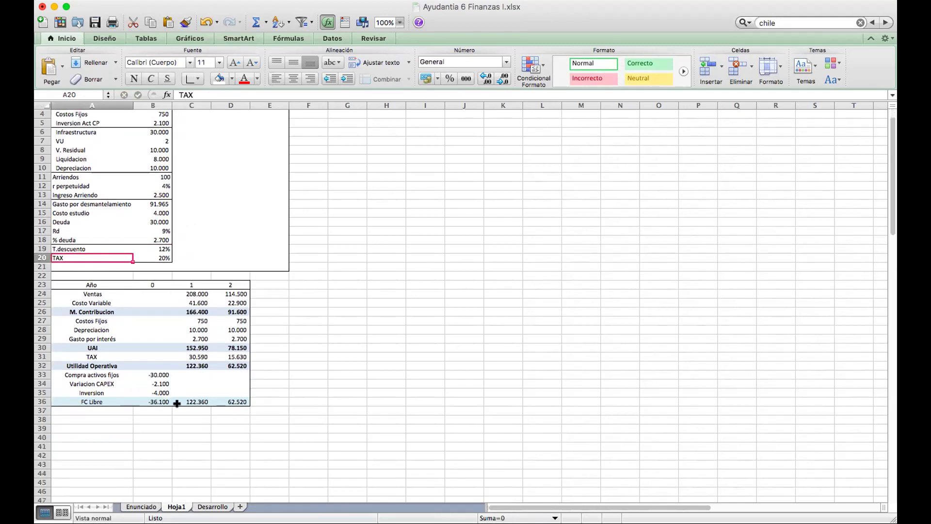
{"action": "left_click", "coordinate": [89, 428]}
{"action": "type", "text": "K"}
{"action": "type", "text": "e"}
{"action": "key", "text": "BackSpace"}
{"action": "key", "text": "BackSpace"}
{"action": "type", "text": "LEt"}
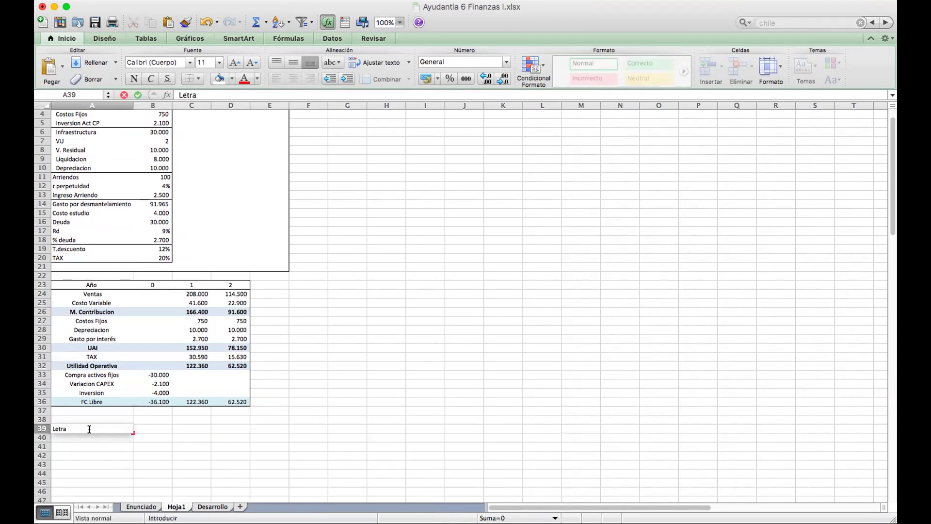
{"action": "type", "text": "ra a"}
{"action": "key", "text": "Return"}
{"action": "key", "text": "Return"}
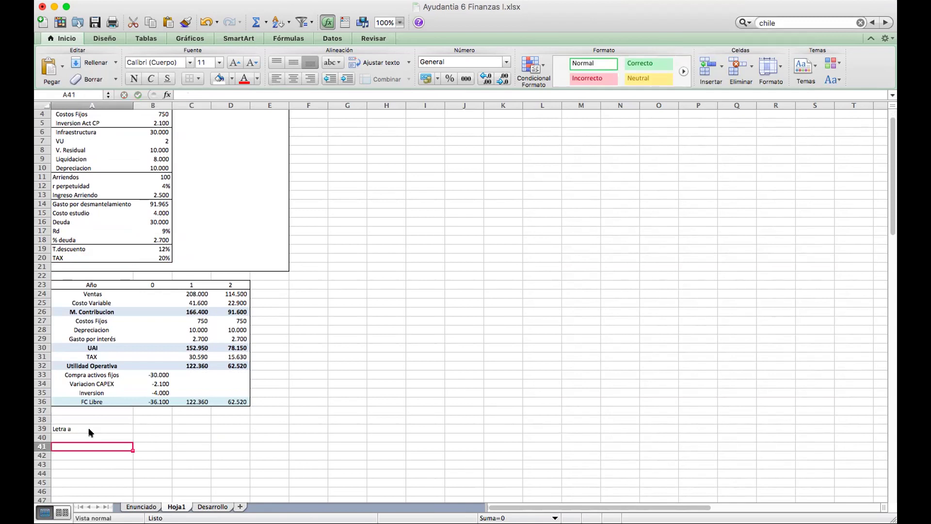
Enter an Año header row with years 0, 1 and 2 in A41:D41.
{"action": "type", "text": "Año"}
{"action": "key", "text": "Tab"}
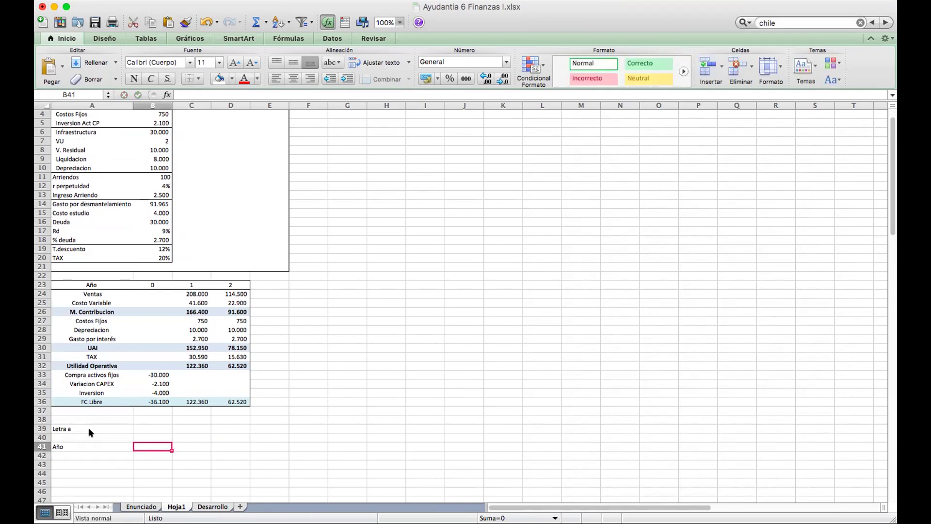
{"action": "type", "text": "0"}
{"action": "key", "text": "Return"}
{"action": "key", "text": "Up"}
{"action": "key", "text": "Tab"}
{"action": "type", "text": "1"}
{"action": "key", "text": "Tab"}
{"action": "type", "text": "2"}
{"action": "key", "text": "Return"}
{"action": "key", "text": "Left"}
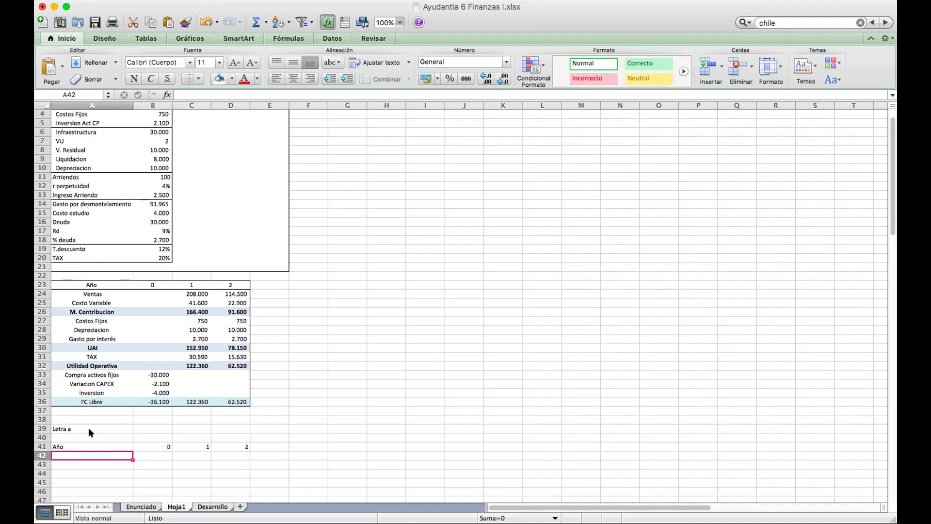
Add an FC Libre row linking to B36, C36 and D36 (-36.100, 122.360, 62.520).
{"action": "type", "text": "FC Libr"}
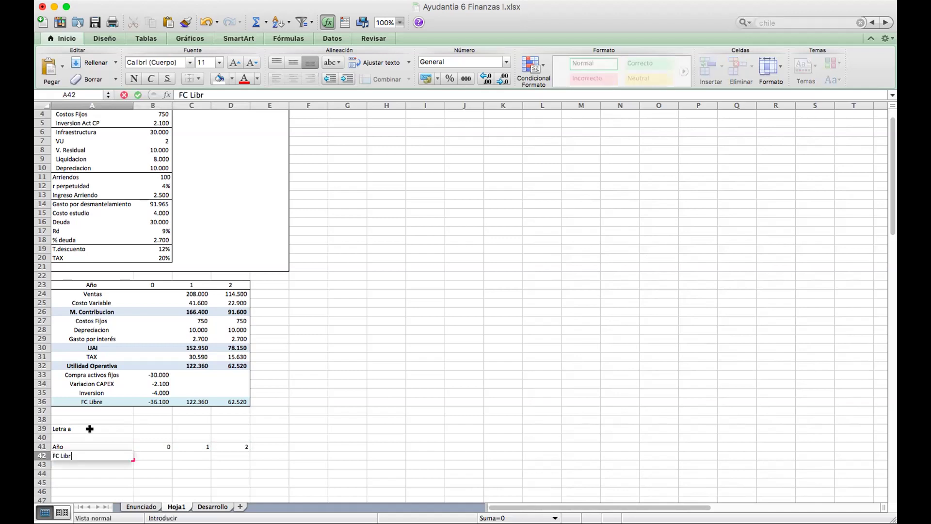
{"action": "type", "text": "e"}
{"action": "key", "text": "Tab"}
{"action": "type", "text": "+"}
{"action": "left_click", "coordinate": [155, 400]}
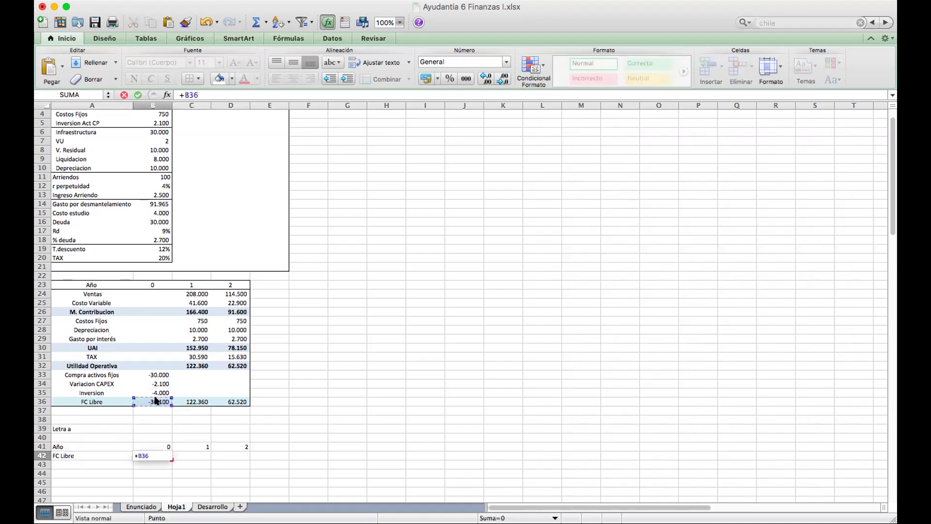
{"action": "key", "text": "Return"}
{"action": "key", "text": "Up"}
{"action": "type", "text": "+"}
{"action": "left_click", "coordinate": [184, 401]}
{"action": "key", "text": "Tab"}
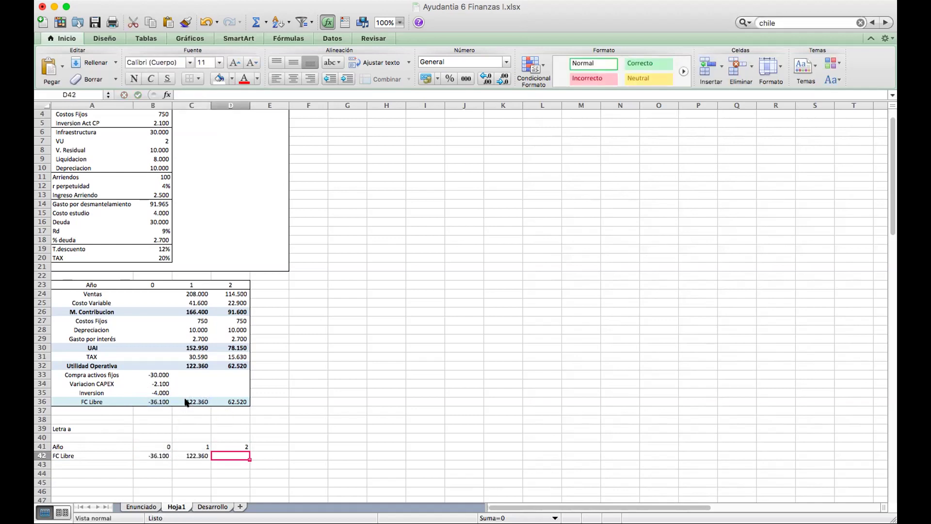
{"action": "type", "text": "+"}
{"action": "left_click", "coordinate": [222, 401]}
{"action": "key", "text": "Return"}
Centre the Año/FC Libre table, outline it, and add a border under the Año row.
{"action": "scroll", "coordinate": [219, 402], "scroll_direction": "down", "scroll_amount": 2}
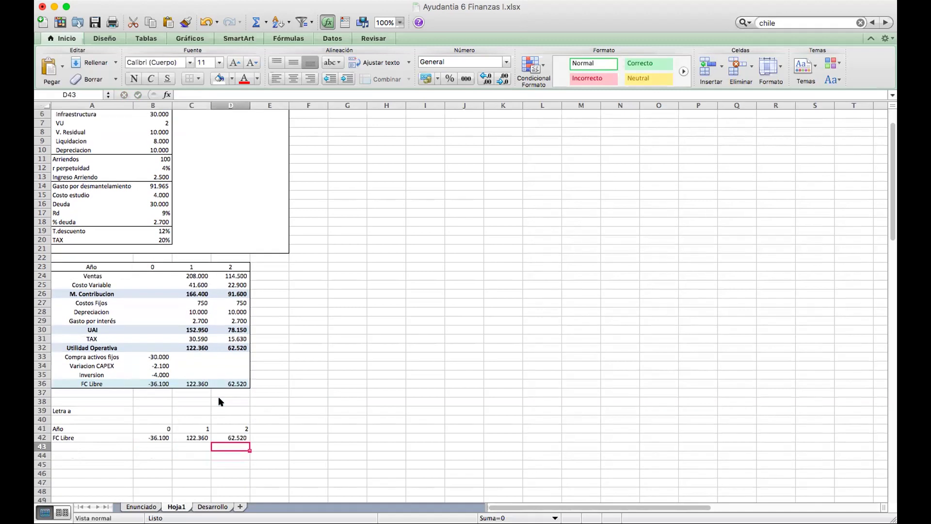
{"action": "left_click_drag", "start_coordinate": [77, 429], "coordinate": [245, 438]}
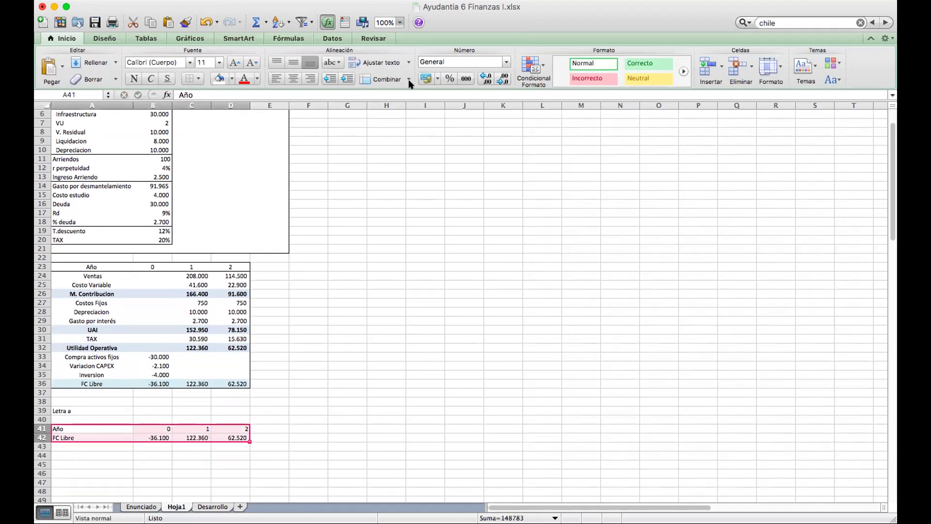
{"action": "left_click", "coordinate": [293, 79]}
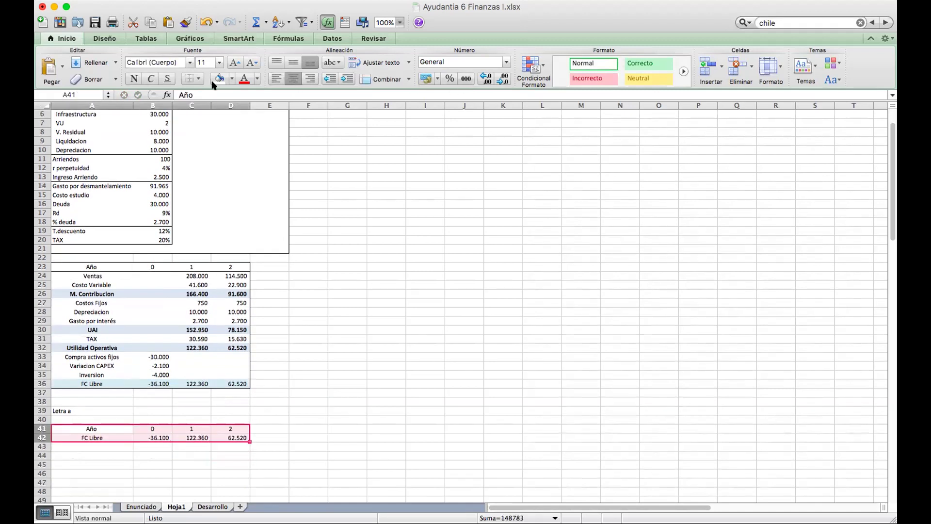
{"action": "left_click", "coordinate": [198, 79]}
{"action": "left_click", "coordinate": [233, 353]}
{"action": "left_click_drag", "start_coordinate": [73, 426], "coordinate": [235, 429]}
{"action": "left_click", "coordinate": [198, 79]}
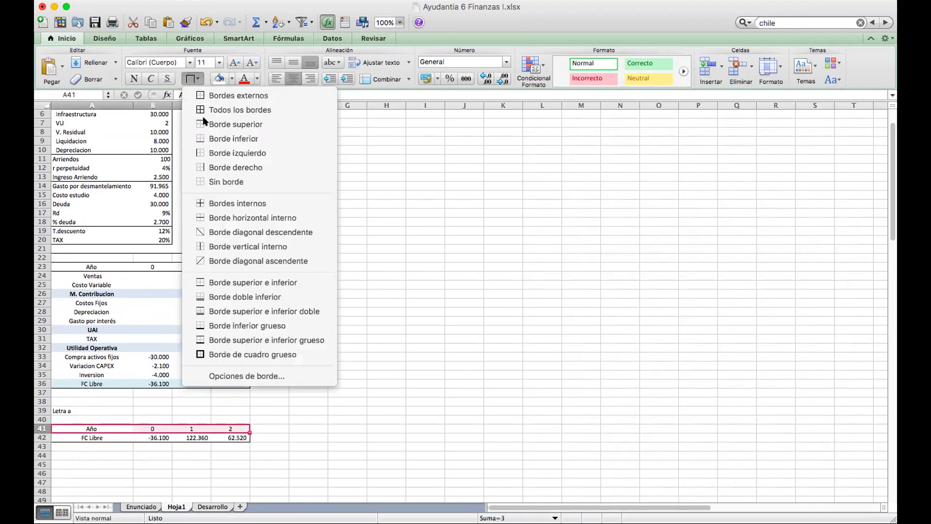
{"action": "left_click", "coordinate": [204, 122]}
Enter Tasa descuento with 12% in A44:B44, then switch to the Enunciado sheet.
{"action": "scroll", "coordinate": [145, 291], "scroll_direction": "down", "scroll_amount": 2}
{"action": "left_click", "coordinate": [85, 418]}
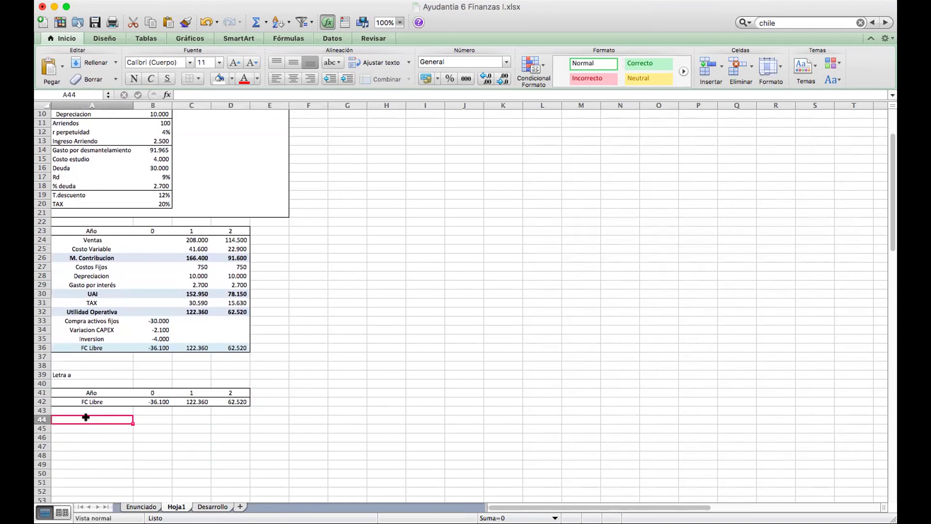
{"action": "type", "text": "Tasa descuento"}
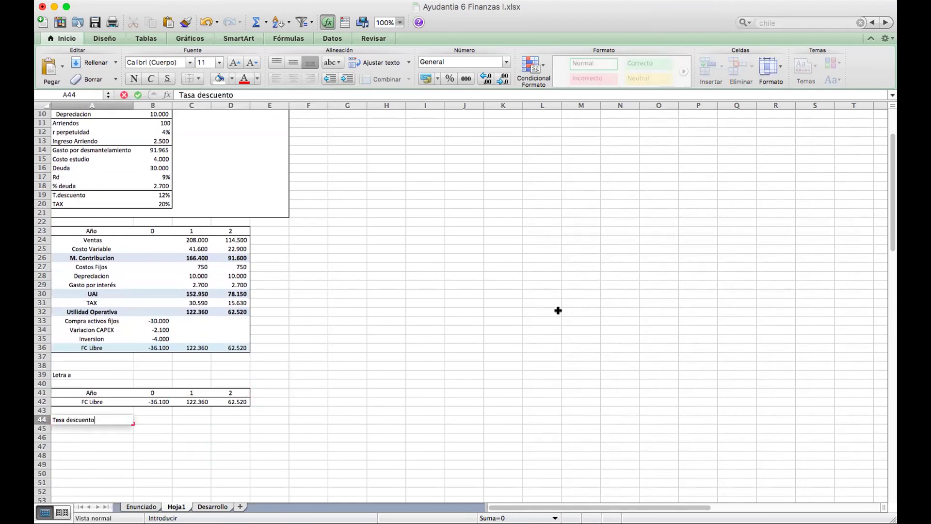
{"action": "key", "text": "Tab"}
{"action": "type", "text": "12%"}
{"action": "key", "text": "Return"}
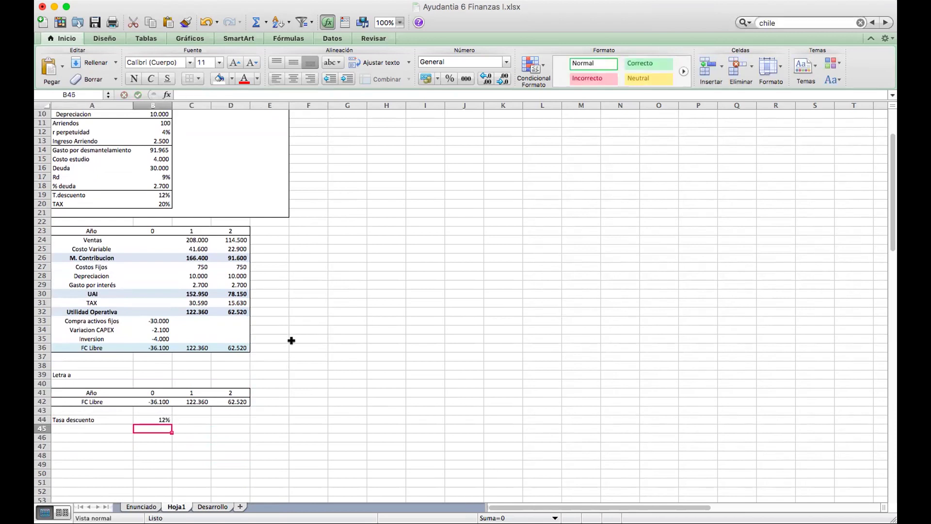
{"action": "scroll", "coordinate": [130, 362], "scroll_direction": "up", "scroll_amount": 1}
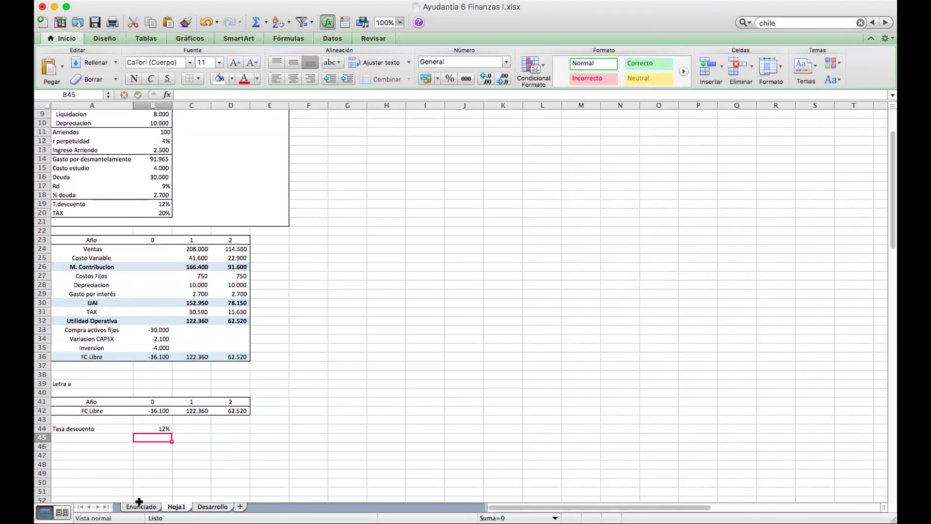
{"action": "left_click", "coordinate": [141, 506]}
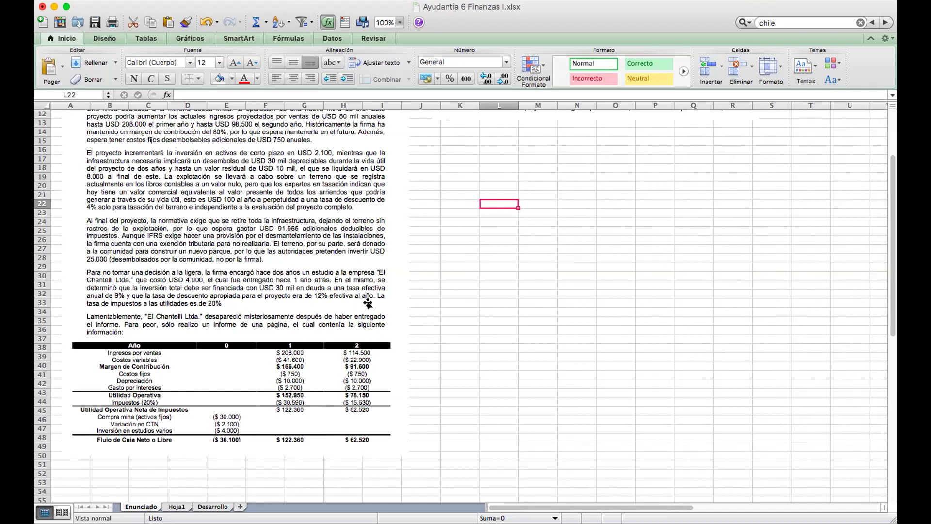
Back on Hoja1, put an outside border around the Tasa descuento row A44:B44.
{"action": "left_click", "coordinate": [176, 507]}
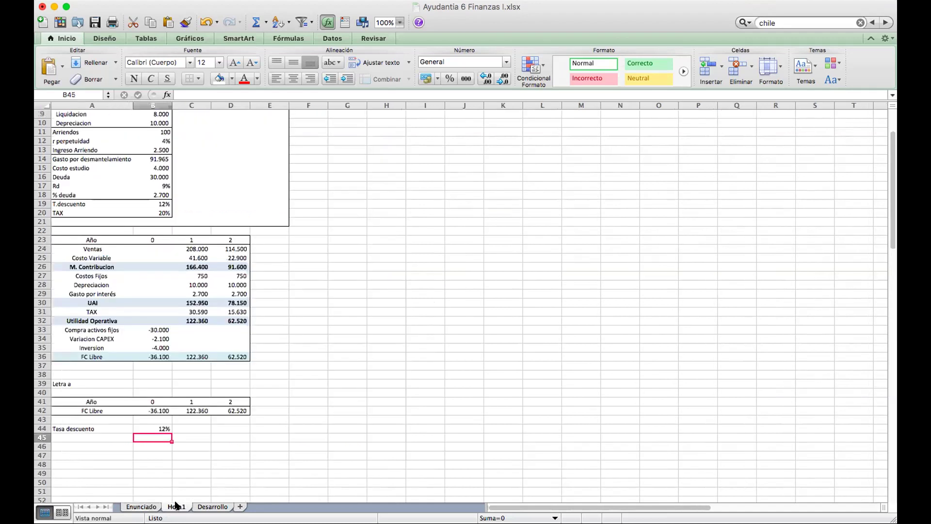
{"action": "left_click_drag", "start_coordinate": [70, 427], "coordinate": [146, 427]}
{"action": "left_click", "coordinate": [201, 81]}
{"action": "left_click", "coordinate": [218, 112]}
Type VPN in A47 and =+VNA(B44;C42:D42)+B42 in B47, giving 122.991.
{"action": "scroll", "coordinate": [179, 241], "scroll_direction": "down", "scroll_amount": 1}
{"action": "left_click", "coordinate": [81, 436]}
{"action": "key", "text": "Down"}
{"action": "type", "text": "VPN"}
{"action": "key", "text": "Tab"}
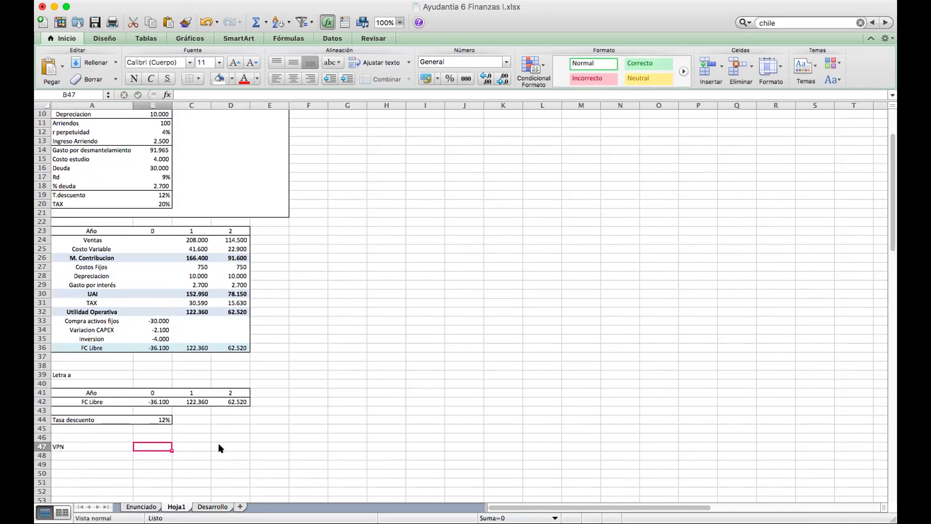
{"action": "type", "text": "+vna("}
{"action": "left_click", "coordinate": [149, 415]}
{"action": "type", "text": ";"}
{"action": "left_click_drag", "start_coordinate": [187, 400], "coordinate": [230, 398]}
{"action": "type", "text": ")"}
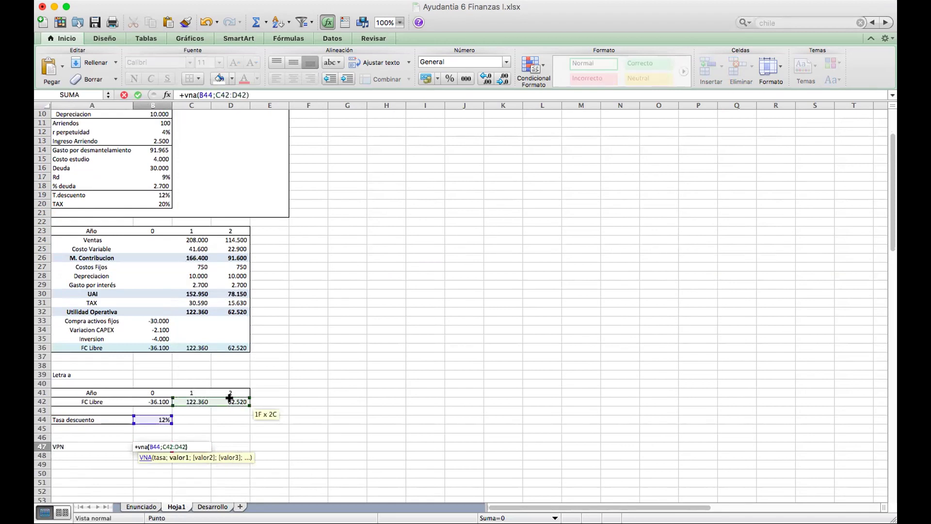
{"action": "type", "text": "+"}
{"action": "left_click", "coordinate": [160, 402]}
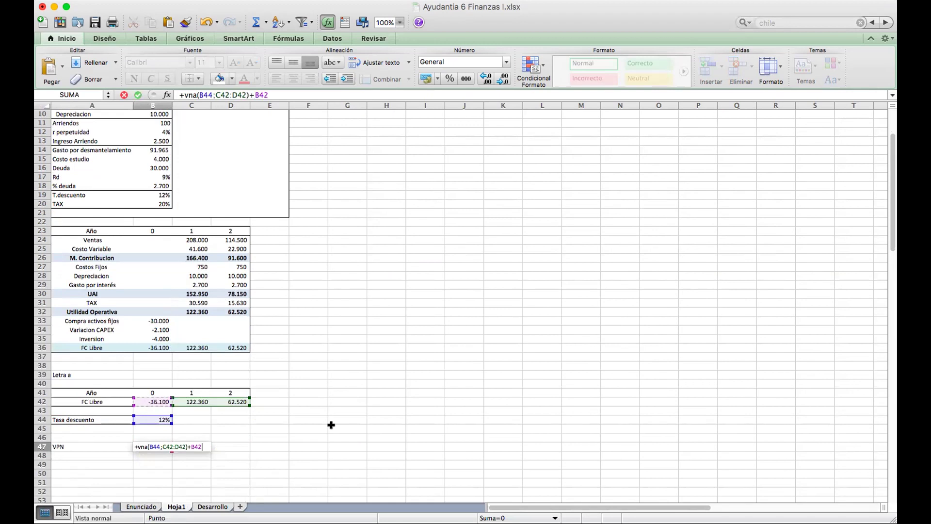
{"action": "key", "text": "Return"}
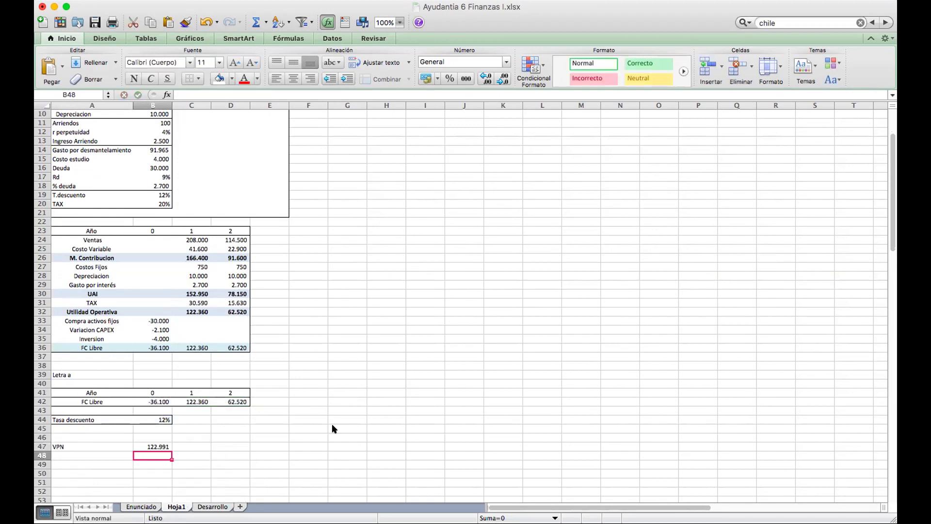
Label B46 'excel' and start the manual NPV in C47 with year 0 and discounted year 1.
{"action": "key", "text": "Up"}
{"action": "key", "text": "Up"}
{"action": "type", "text": "ex"}
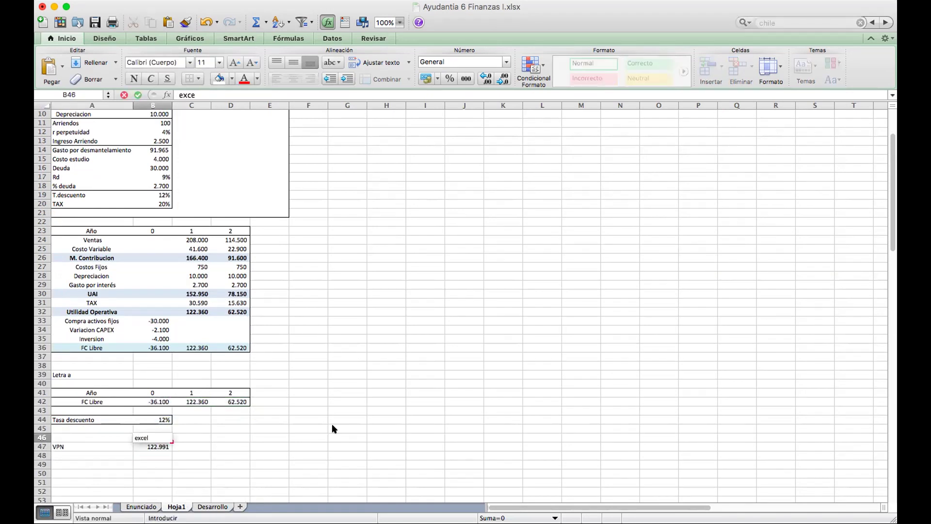
{"action": "type", "text": "cel"}
{"action": "key", "text": "Return"}
{"action": "key", "text": "Right"}
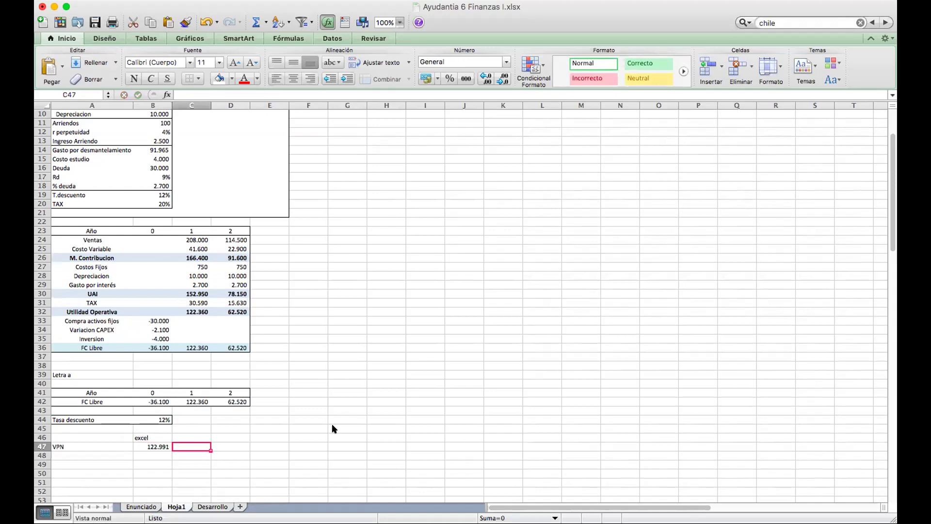
{"action": "type", "text": "+"}
{"action": "left_click", "coordinate": [155, 401]}
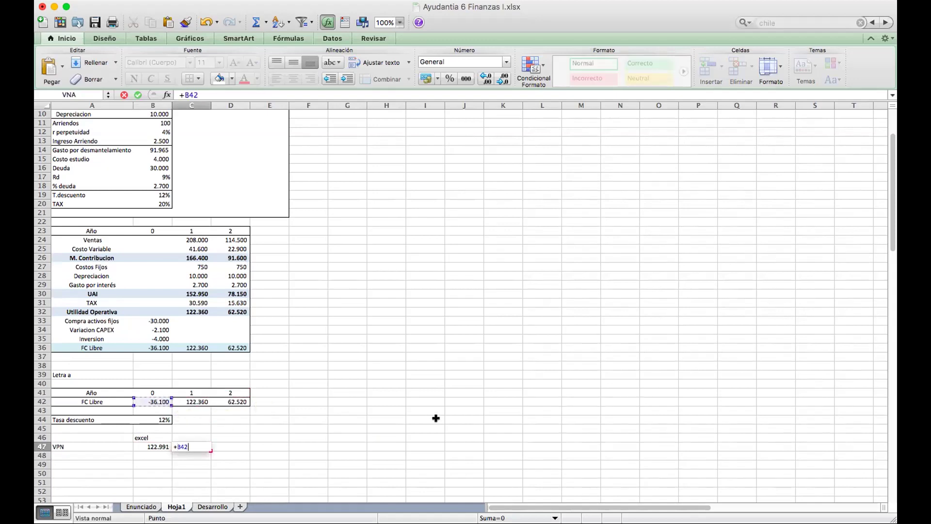
{"action": "type", "text": "+"}
{"action": "left_click", "coordinate": [196, 400]}
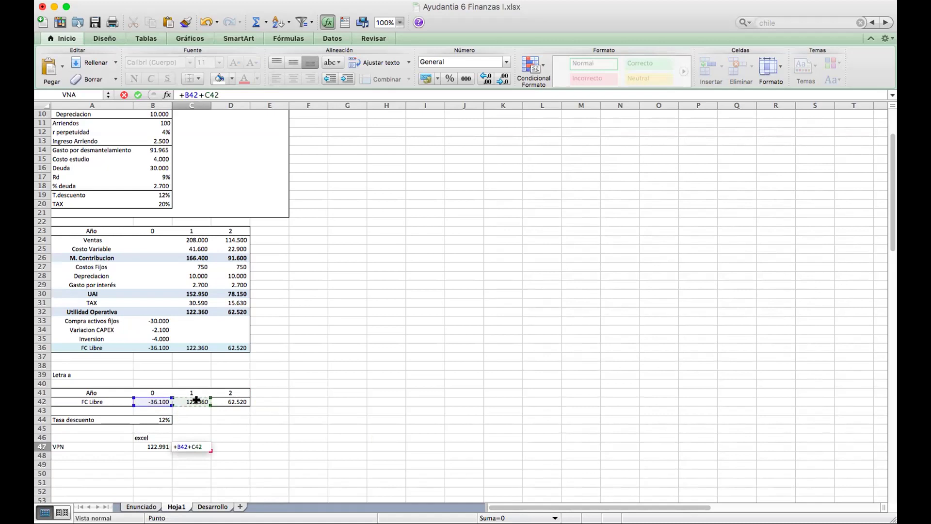
{"action": "type", "text": "/(1+"}
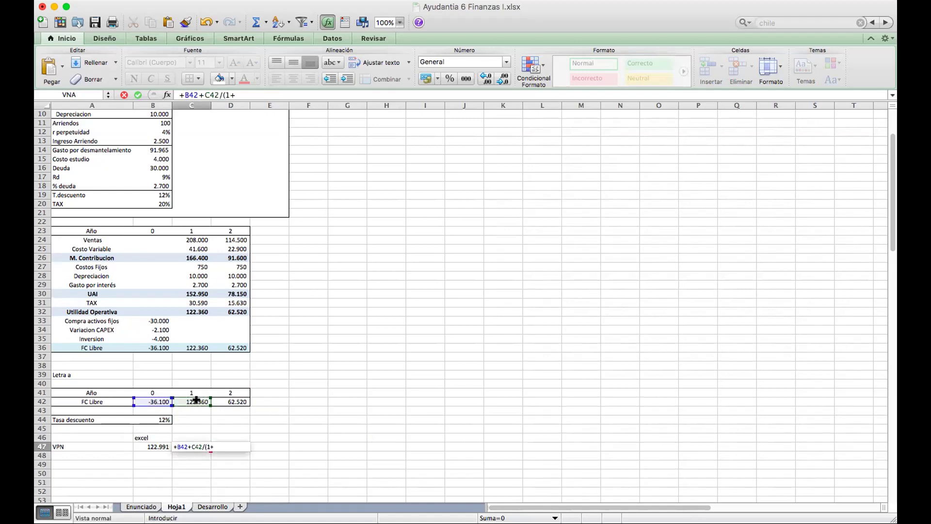
{"action": "left_click", "coordinate": [140, 418]}
{"action": "type", "text": "))"}
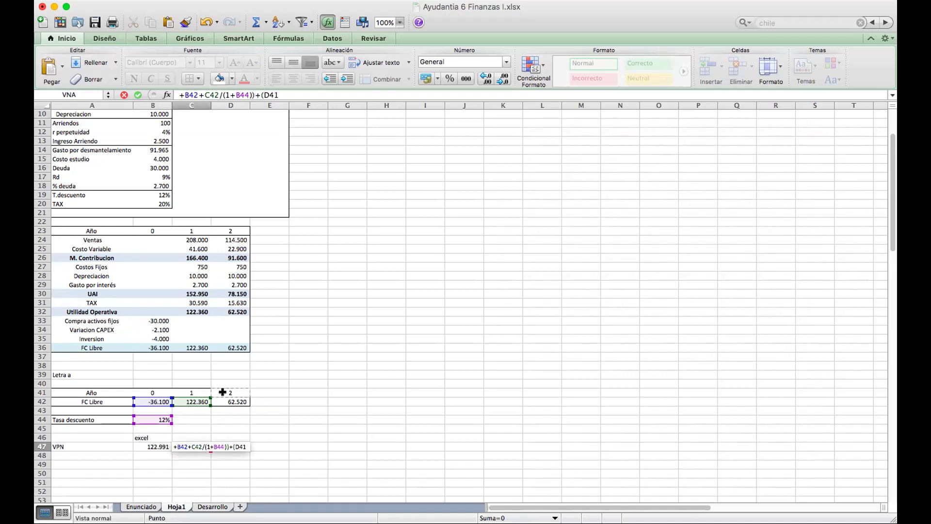
{"action": "type", "text": "+("}
Finish C47 as =+B42+(C42/(1+B44))+(D42/(1+B44)^2) and apply thousands format, showing 122.991.
{"action": "left_click", "coordinate": [231, 401]}
{"action": "type", "text": "/(1+"}
{"action": "left_click", "coordinate": [156, 417]}
{"action": "type", "text": ")^2"}
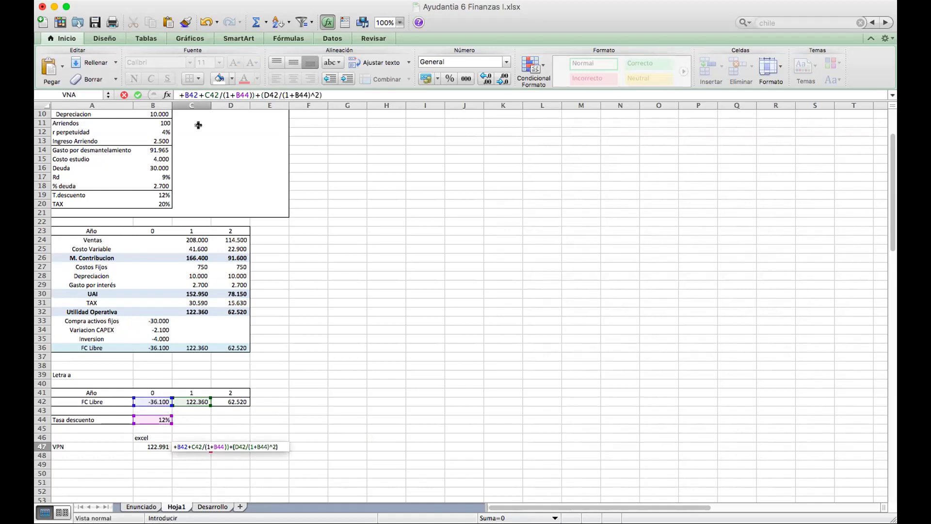
{"action": "left_click", "coordinate": [203, 93]}
{"action": "type", "text": "("}
{"action": "key", "text": "Return"}
{"action": "left_click", "coordinate": [465, 79]}
Label C46 'a mano' and select the VPN row to add a border.
{"action": "key", "text": "Left"}
{"action": "key", "text": "Left"}
{"action": "key", "text": "Up"}
{"action": "key", "text": "Right"}
{"action": "key", "text": "Right"}
{"action": "type", "text": "a"}
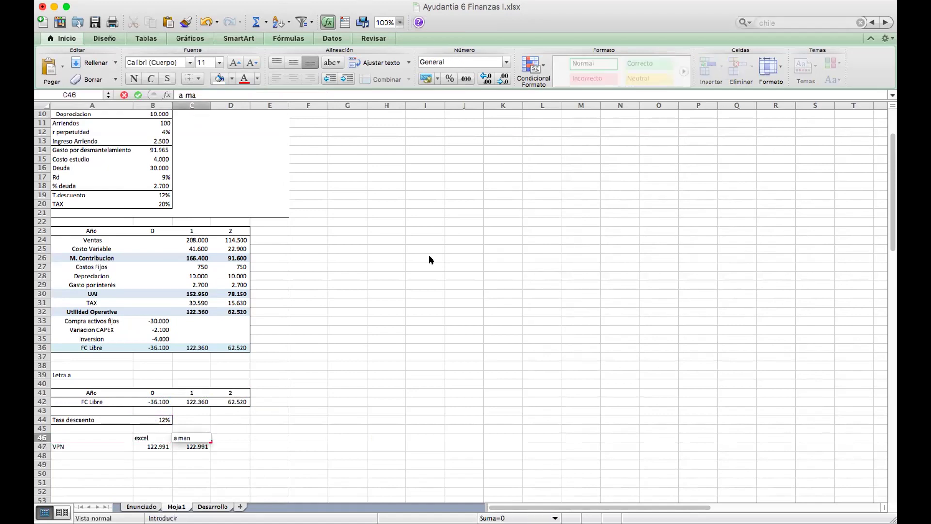
{"action": "type", "text": " mano"}
{"action": "key", "text": "Return"}
{"action": "left_click_drag", "start_coordinate": [80, 444], "coordinate": [196, 445]}
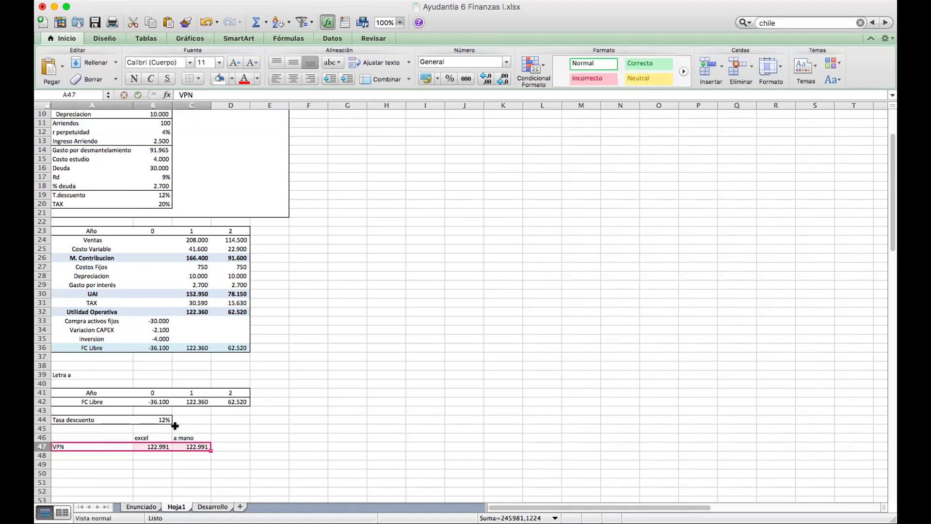
{"action": "left_click", "coordinate": [199, 79]}
Box the VPN row with an outside border and centre its contents.
{"action": "left_click", "coordinate": [227, 95]}
{"action": "left_click", "coordinate": [295, 79]}
{"action": "scroll", "coordinate": [242, 277], "scroll_direction": "down", "scroll_amount": 2}
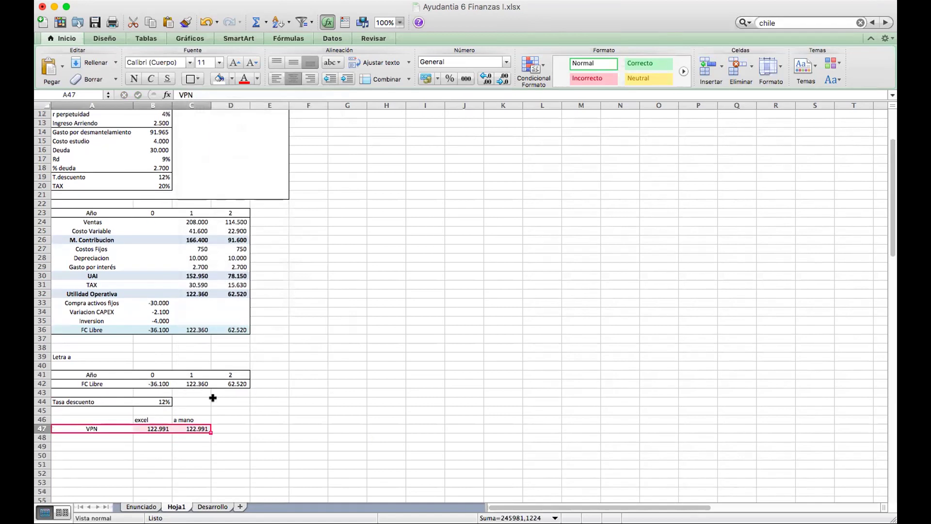
{"action": "left_click", "coordinate": [107, 447]}
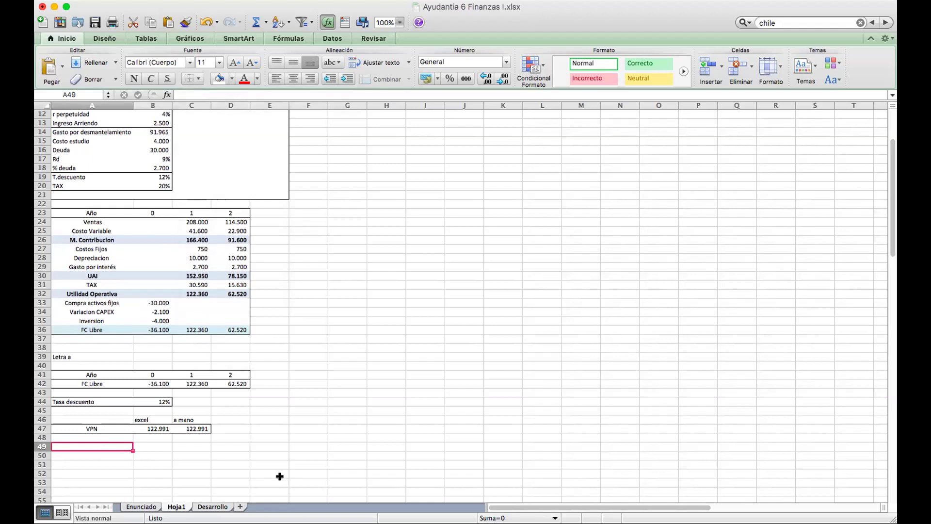
Enter 'Indice de Rentabilidad' in A49 and the note 'IR = (VP ( FC ) ) / -II' in A51.
{"action": "key", "text": "ctrl+u"}
{"action": "type", "text": "Indice de Rentabilidad"}
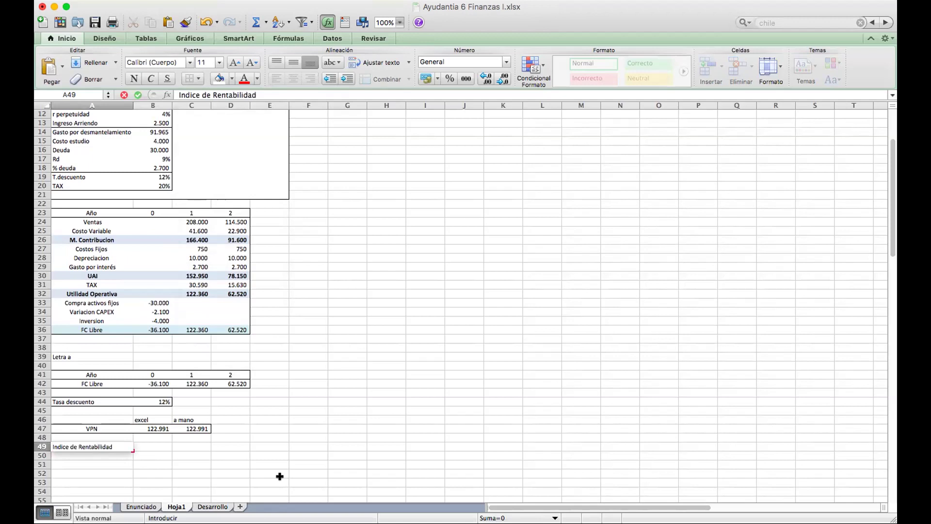
{"action": "key", "text": "Return"}
{"action": "key", "text": "Return"}
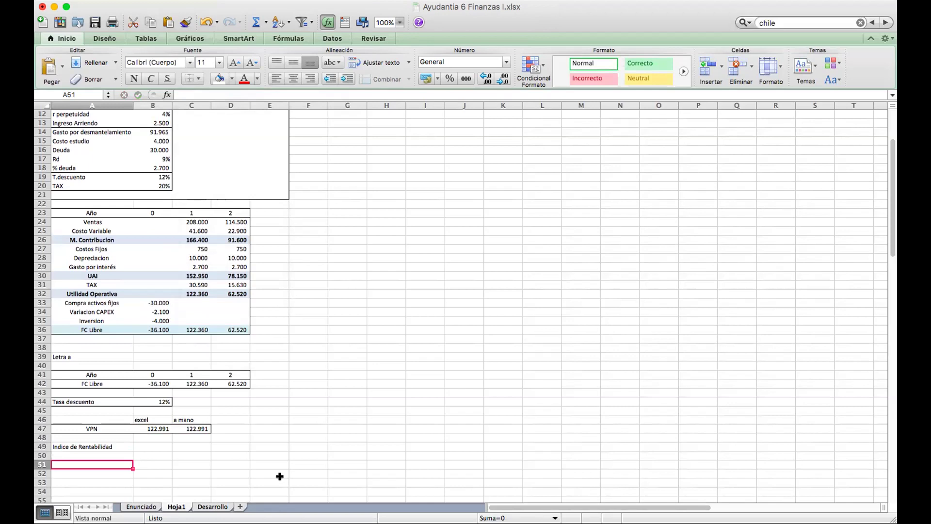
{"action": "type", "text": "IR = VP ( FC ) ) / -II"}
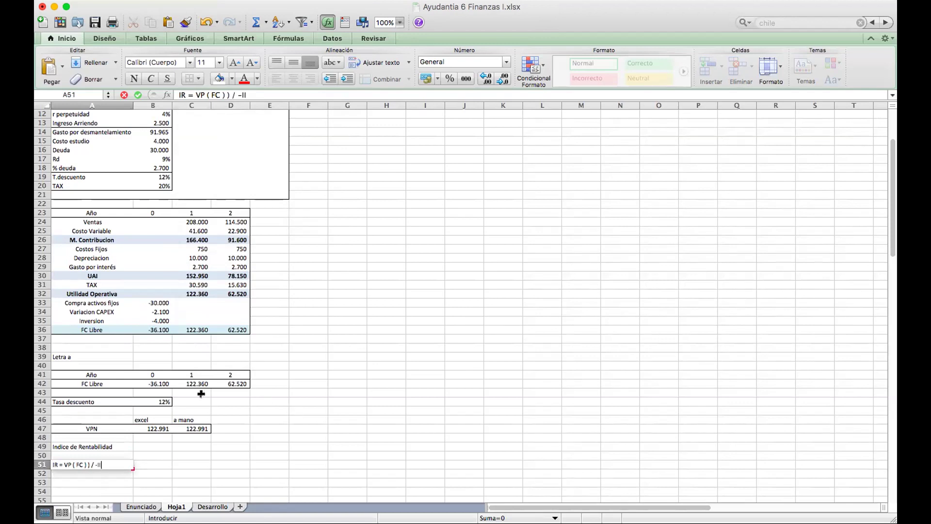
{"action": "left_click", "coordinate": [196, 94]}
{"action": "type", "text": "("}
{"action": "key", "text": "Return"}
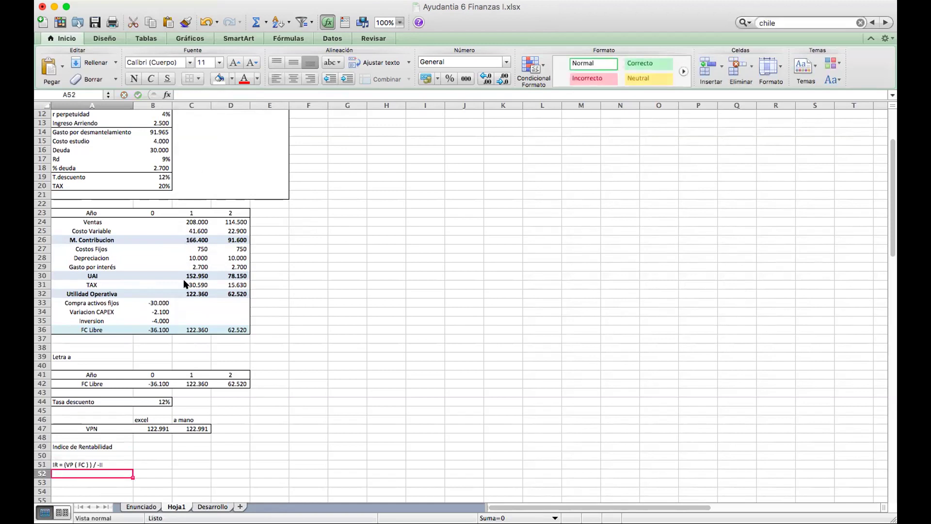
{"action": "scroll", "coordinate": [185, 283], "scroll_direction": "down", "scroll_amount": 3}
{"action": "key", "text": "Down"}
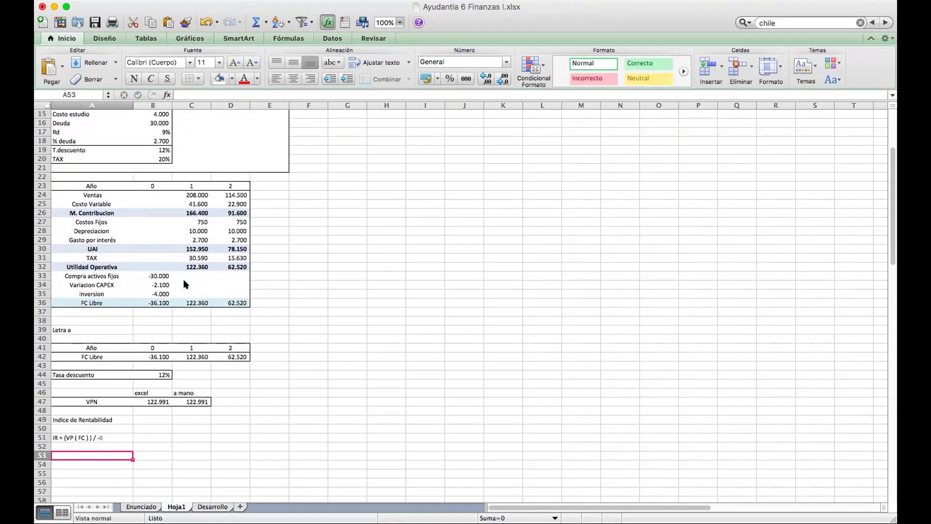
Label A53 'IR' and enter =+((C42/(1+B44))+(D42/(1+B44)^2))/-B42 in B53.
{"action": "type", "text": "IR"}
{"action": "key", "text": "Tab"}
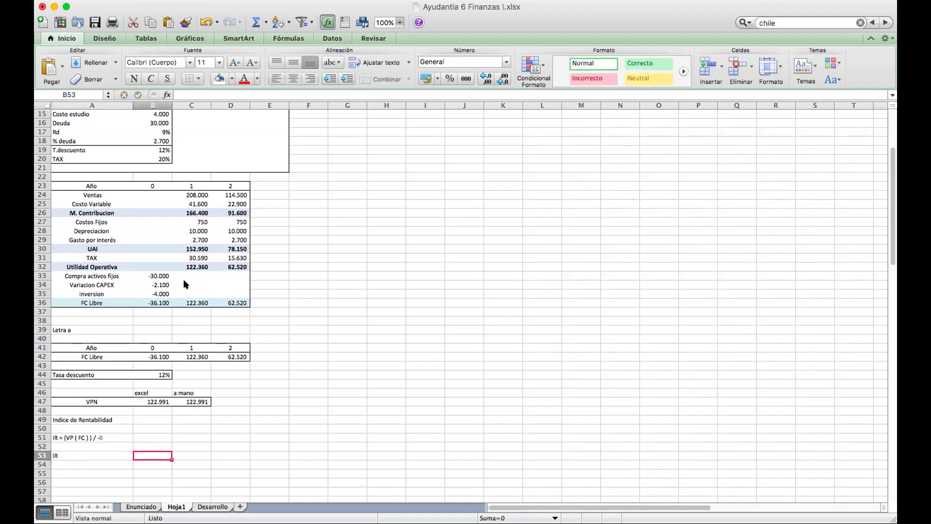
{"action": "type", "text": "+("}
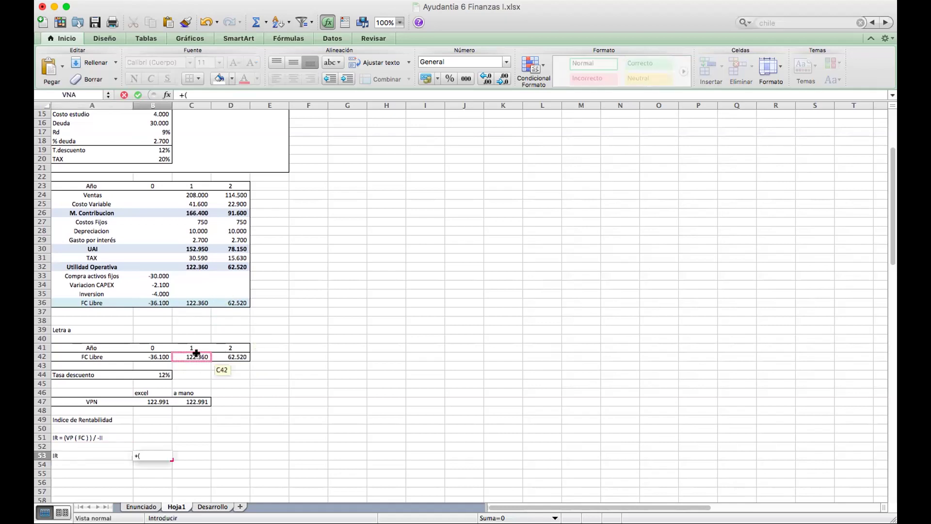
{"action": "type", "text": "("}
{"action": "left_click", "coordinate": [197, 357]}
{"action": "type", "text": "/(1+"}
{"action": "left_click", "coordinate": [154, 372]}
{"action": "type", "text": "))+"}
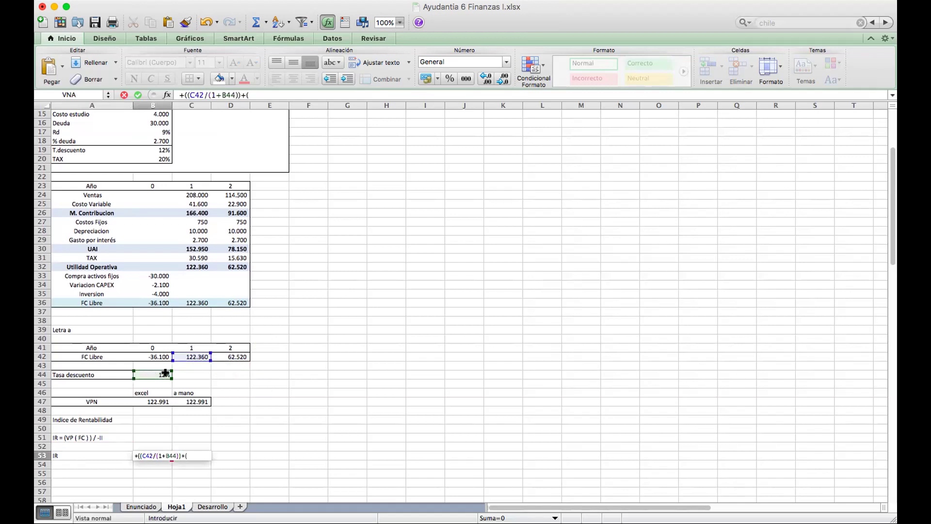
{"action": "type", "text": "("}
{"action": "left_click", "coordinate": [225, 355]}
{"action": "type", "text": "/(1+"}
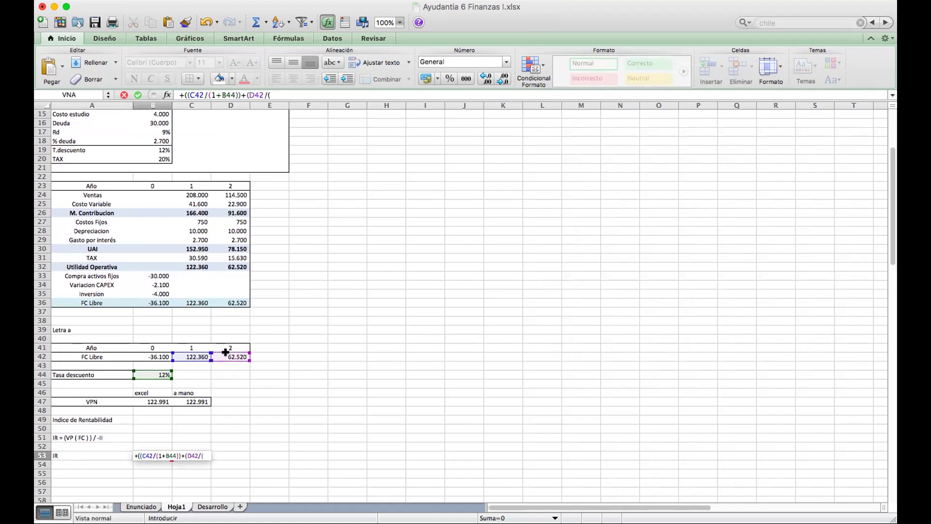
{"action": "left_click", "coordinate": [163, 373]}
{"action": "type", "text": ")^"}
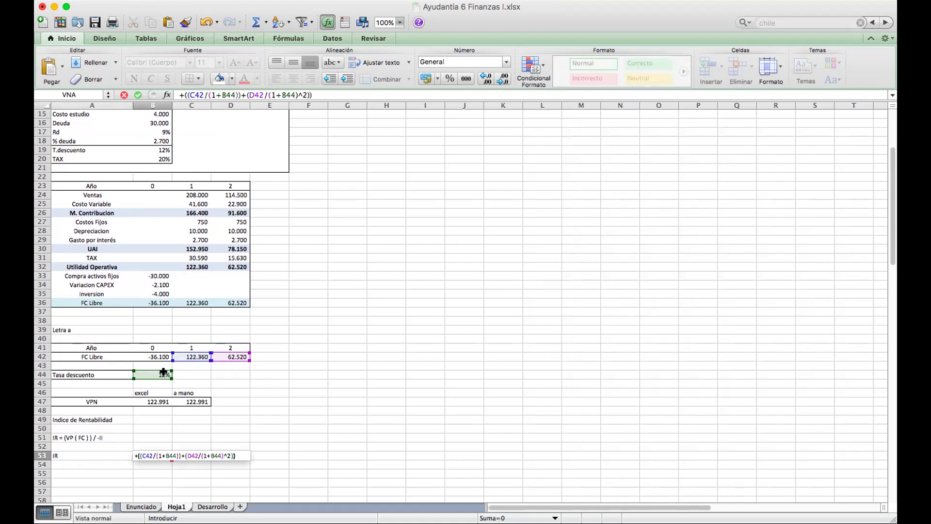
{"action": "type", "text": "2))/-"}
{"action": "left_click", "coordinate": [150, 353]}
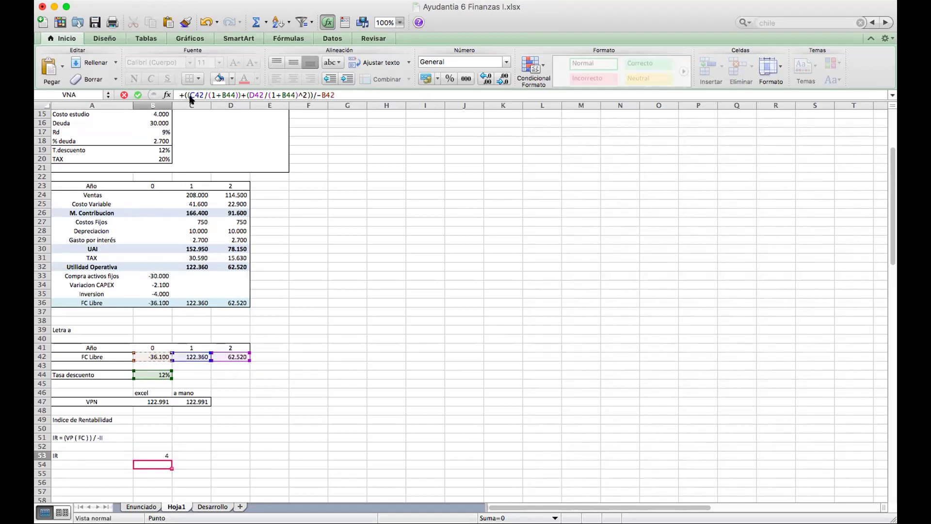
{"action": "key", "text": "Return"}
{"action": "key", "text": "Up"}
Show more decimals in the IR result and apply thousands style to B53.
{"action": "left_click", "coordinate": [487, 79]}
{"action": "left_click", "coordinate": [487, 78]}
{"action": "left_click", "coordinate": [488, 78]}
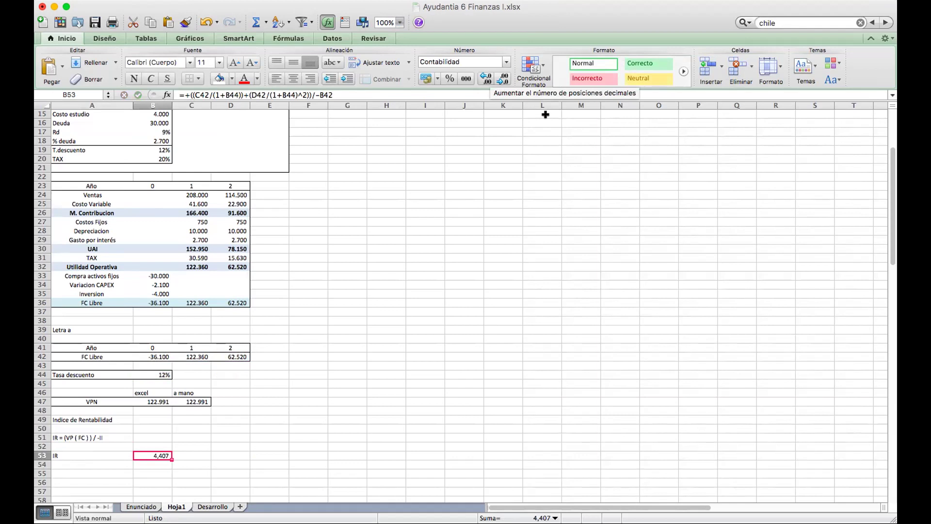
{"action": "left_click", "coordinate": [468, 79]}
Show another decimal in the IR result and outline A53:B53 with a border.
{"action": "left_click", "coordinate": [485, 78]}
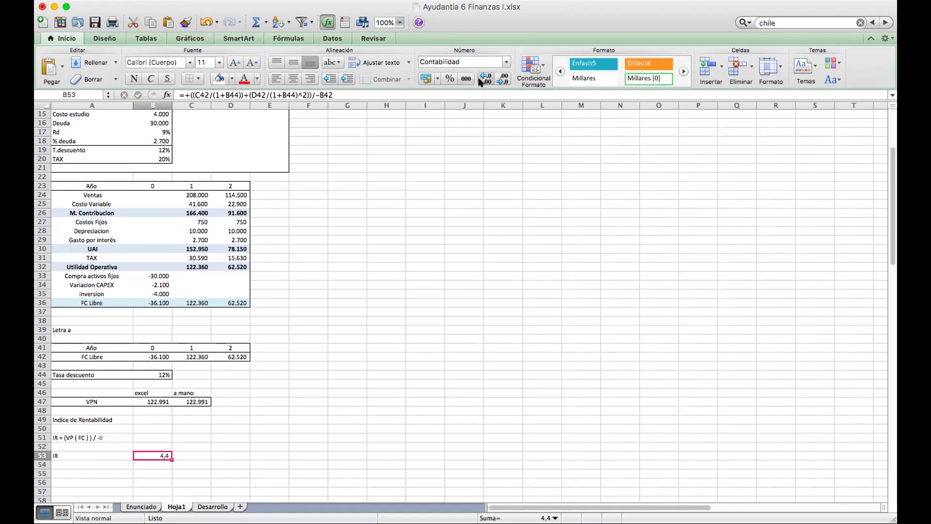
{"action": "left_click", "coordinate": [485, 78]}
{"action": "scroll", "coordinate": [335, 312], "scroll_direction": "down", "scroll_amount": 4}
{"action": "left_click", "coordinate": [119, 418]}
{"action": "left_click_drag", "start_coordinate": [119, 418], "coordinate": [154, 418]}
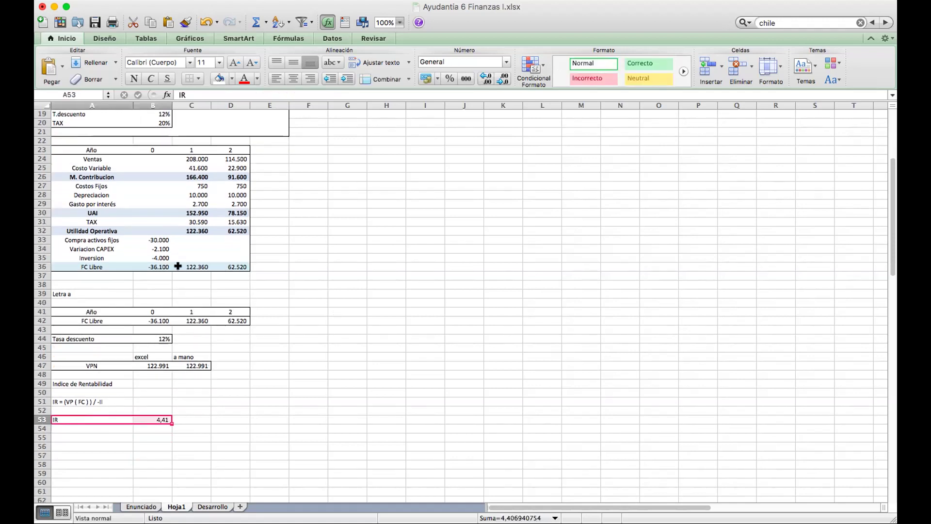
{"action": "left_click", "coordinate": [198, 80]}
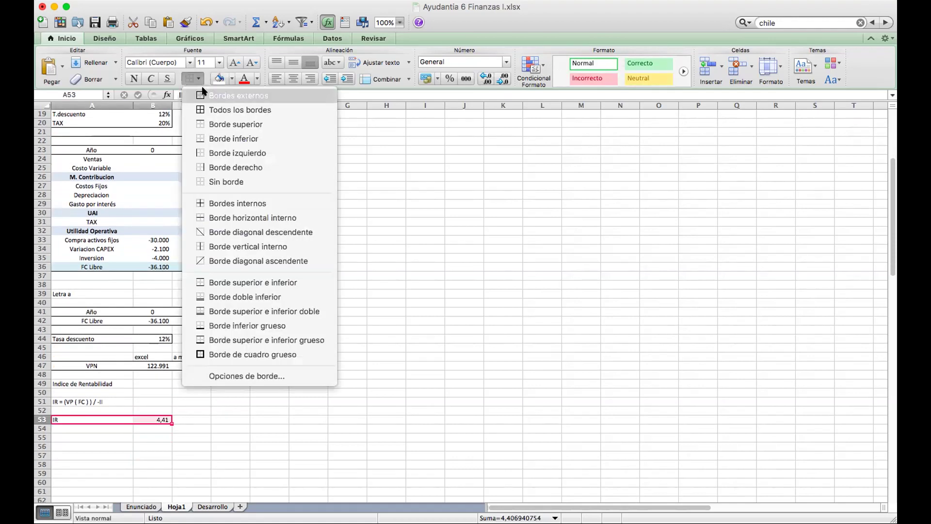
{"action": "left_click", "coordinate": [215, 313]}
{"action": "left_click", "coordinate": [219, 396]}
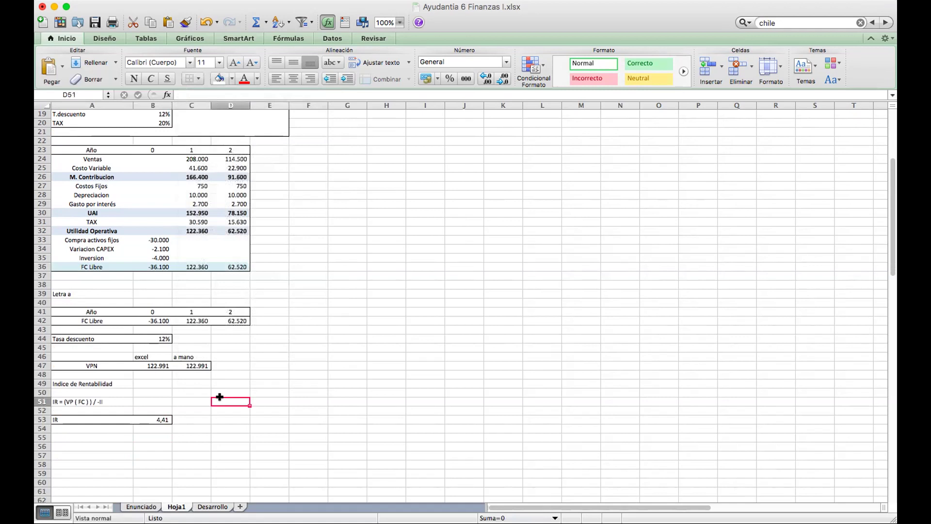
Revise the IR note in A51 to read 'IR = Sum (VP ( FC ))…'.
{"action": "double_click", "coordinate": [65, 402]}
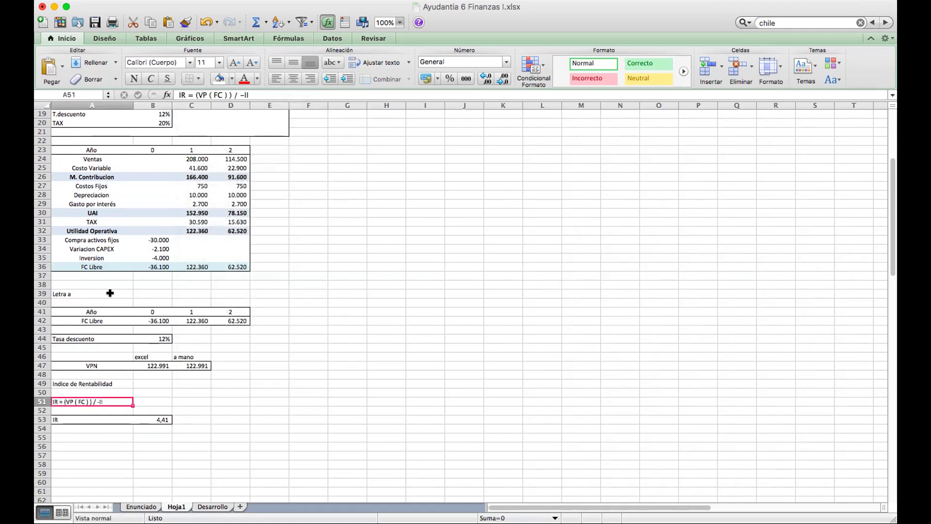
{"action": "left_click", "coordinate": [195, 94]}
{"action": "type", "text": "Sum "}
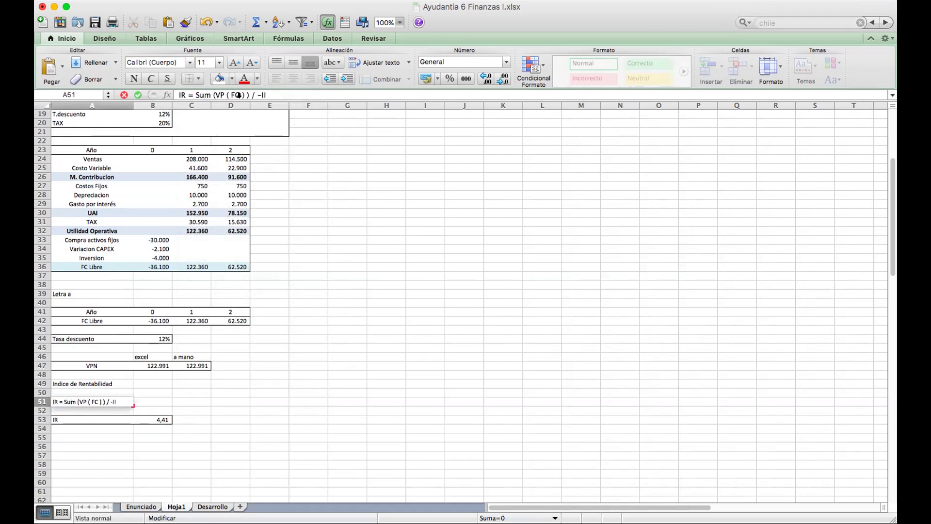
{"action": "type", "text": "(VP ( FC "}
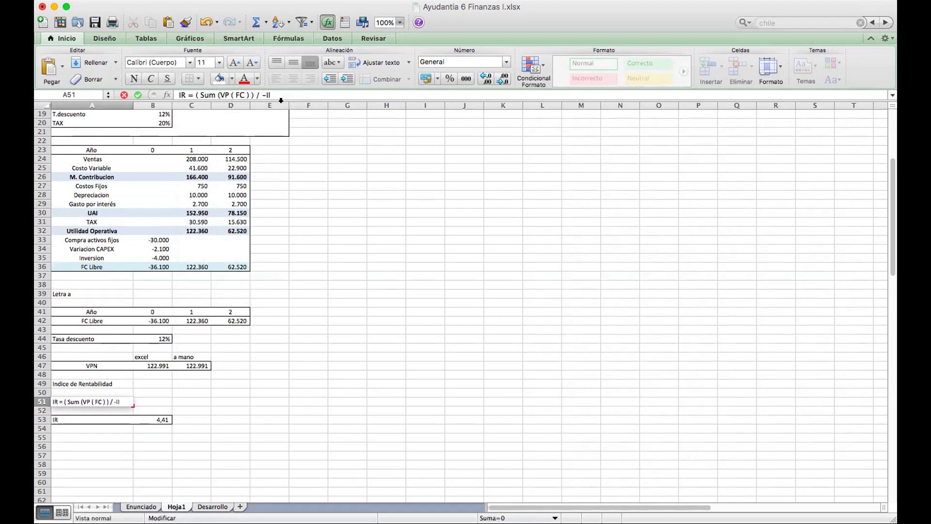
{"action": "type", "text": ")"}
{"action": "key", "text": "Return"}
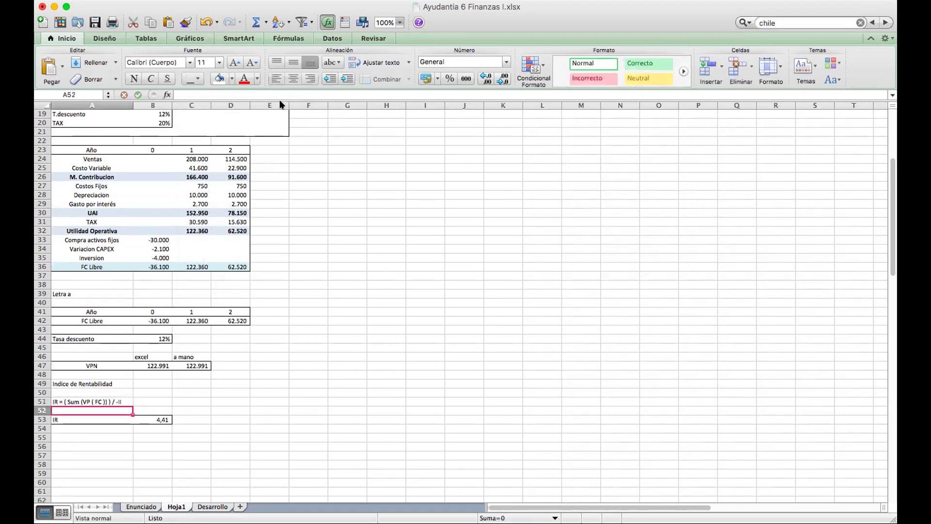
{"action": "key", "text": "Down"}
{"action": "key", "text": "Down"}
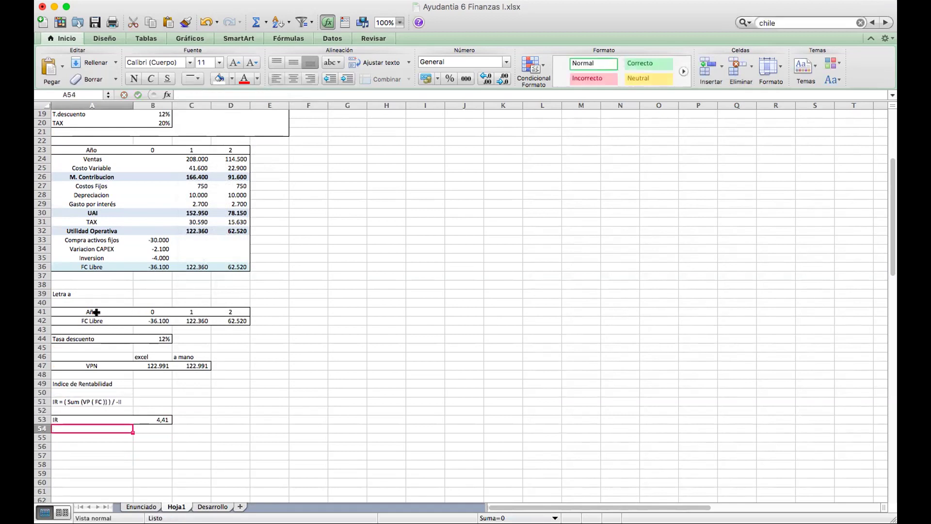
Outline the Letra a block A40:E55 and fill the VPN and IR labels yellow.
{"action": "left_click_drag", "start_coordinate": [69, 301], "coordinate": [264, 439]}
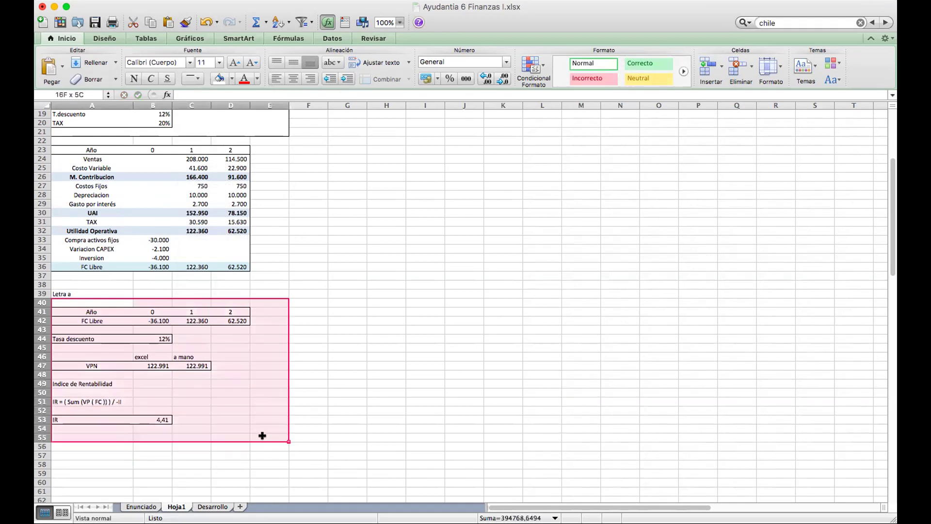
{"action": "left_click", "coordinate": [198, 78]}
{"action": "left_click", "coordinate": [200, 93]}
{"action": "left_click", "coordinate": [80, 367]}
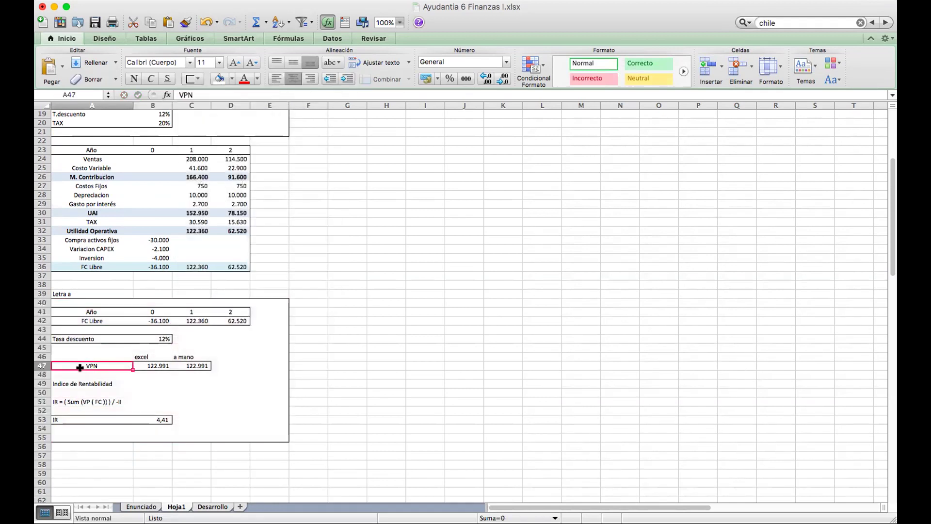
{"action": "left_click", "coordinate": [231, 78]}
{"action": "left_click", "coordinate": [241, 167]}
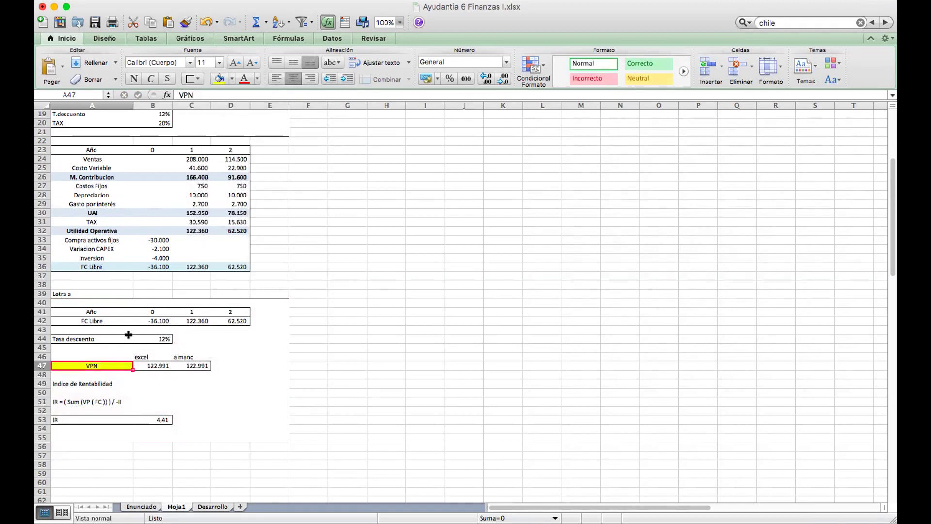
{"action": "left_click", "coordinate": [61, 418]}
{"action": "left_click", "coordinate": [220, 78]}
{"action": "left_click", "coordinate": [232, 411]}
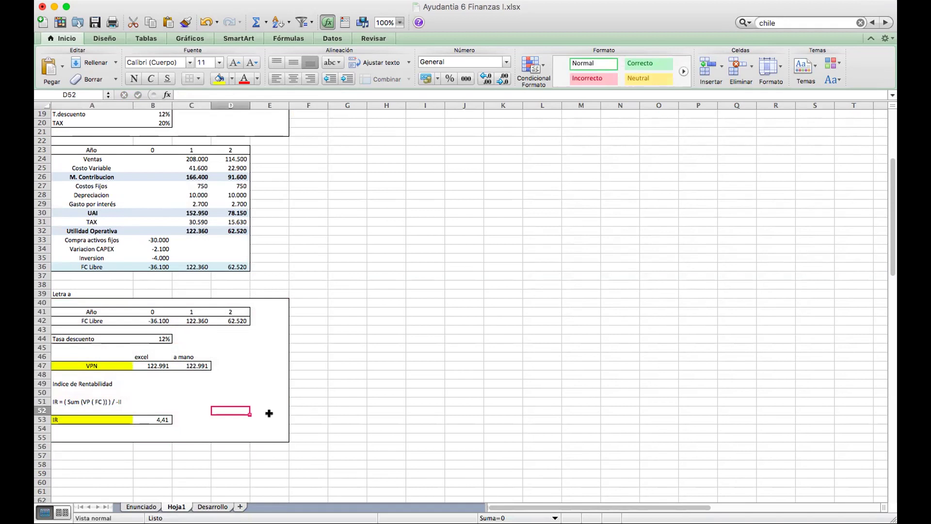
Add a 'Letra b' heading in A57 and switch to the Enunciado sheet.
{"action": "scroll", "coordinate": [269, 413], "scroll_direction": "down", "scroll_amount": 1}
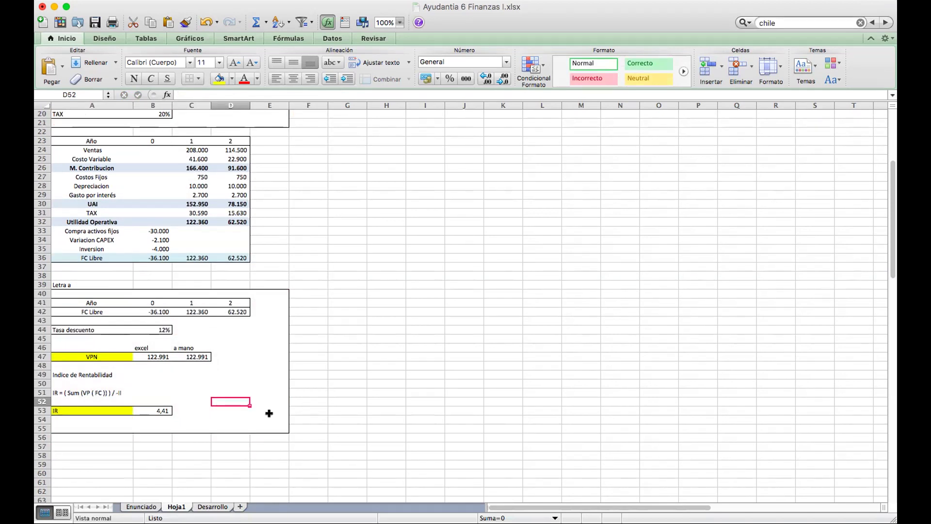
{"action": "left_click", "coordinate": [102, 444]}
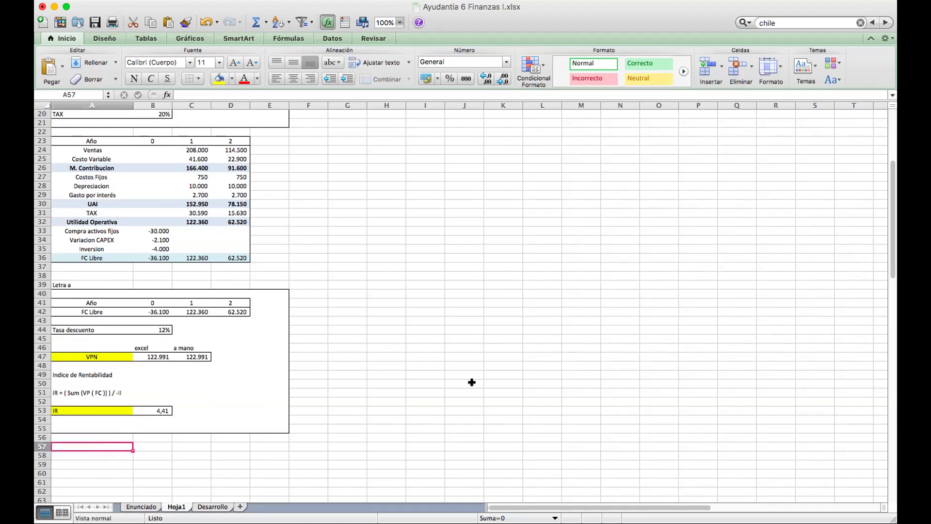
{"action": "type", "text": "Letra b"}
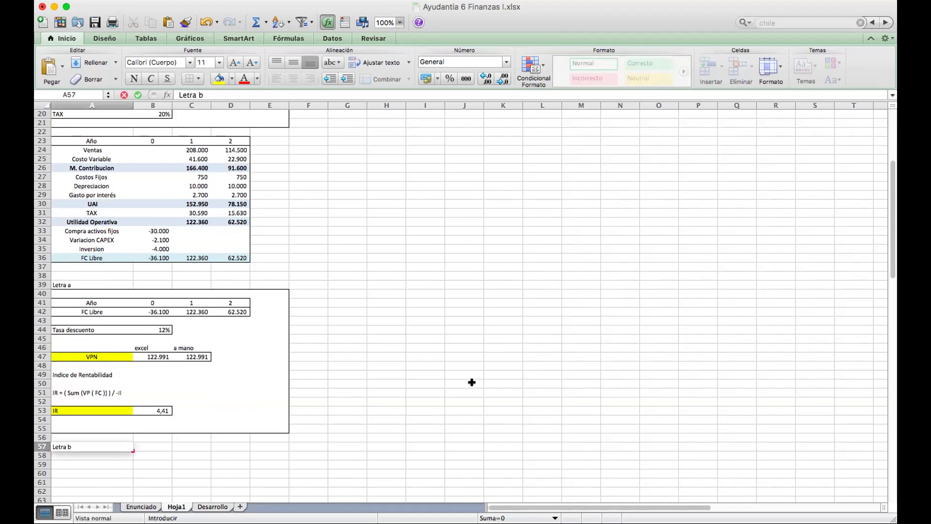
{"action": "key", "text": "Return"}
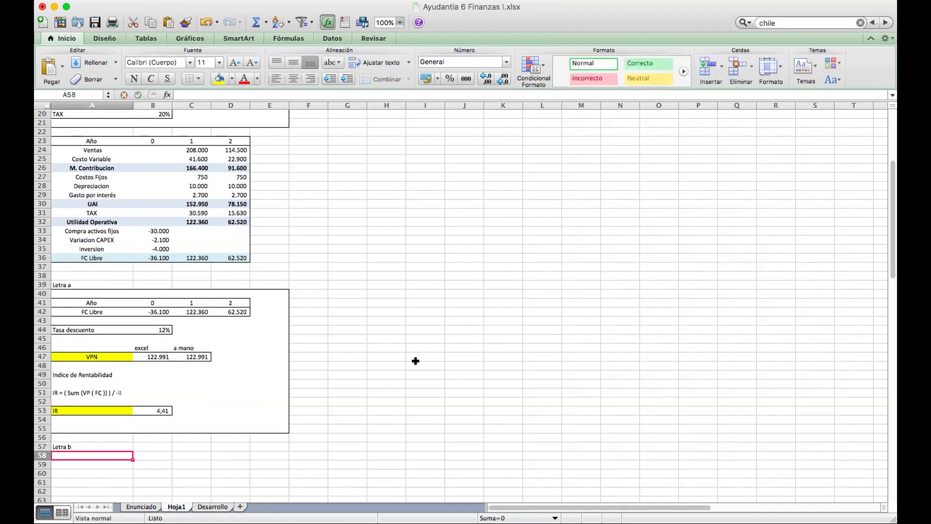
{"action": "left_click", "coordinate": [153, 507]}
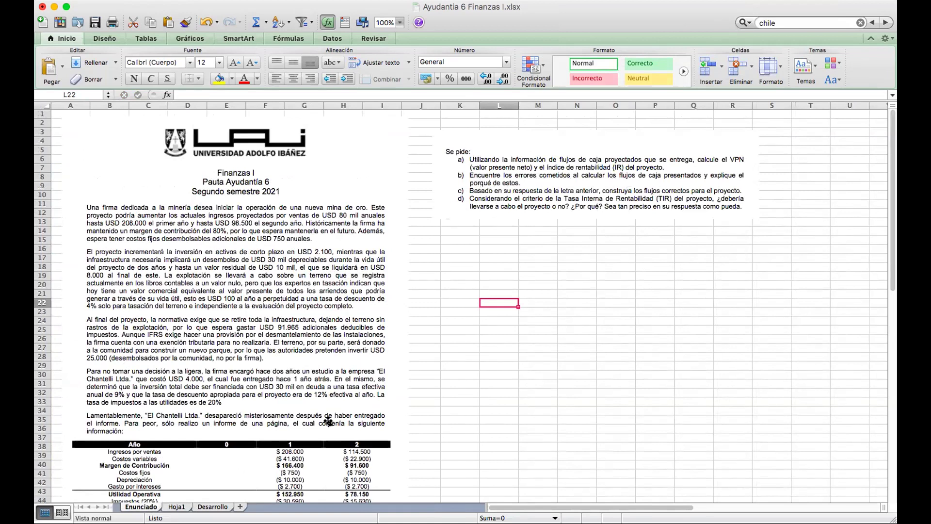
Scroll the Enunciado statement down to its cash-flow table, then go back to Hoja1.
{"action": "left_click", "coordinate": [172, 506]}
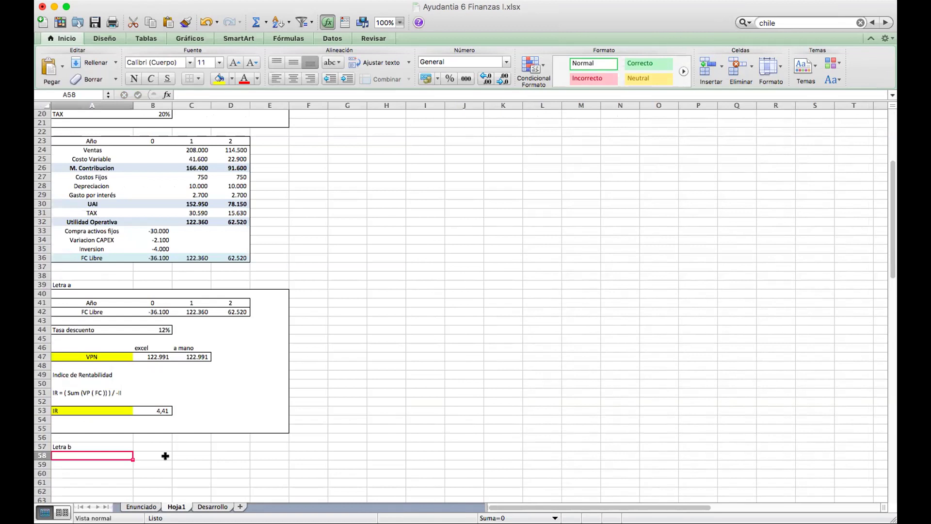
{"action": "left_click", "coordinate": [141, 506]}
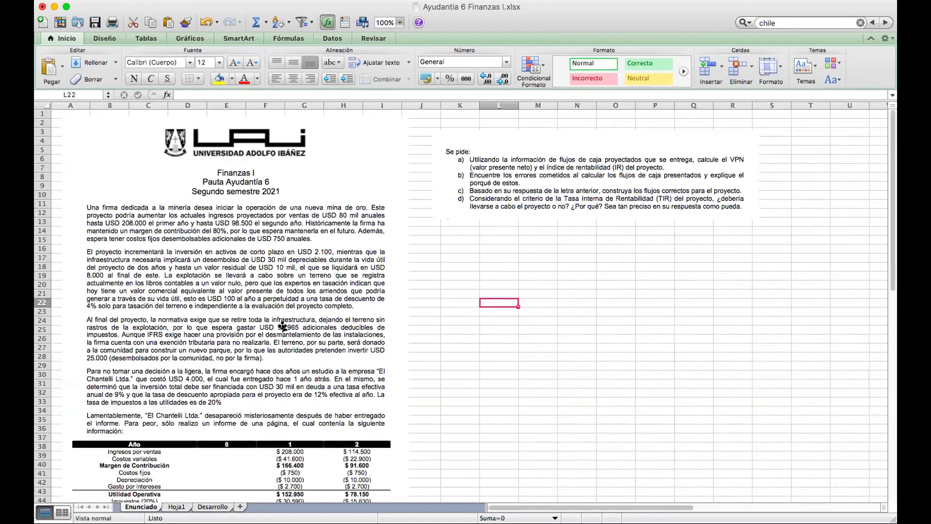
{"action": "scroll", "coordinate": [283, 326], "scroll_direction": "down", "scroll_amount": 1}
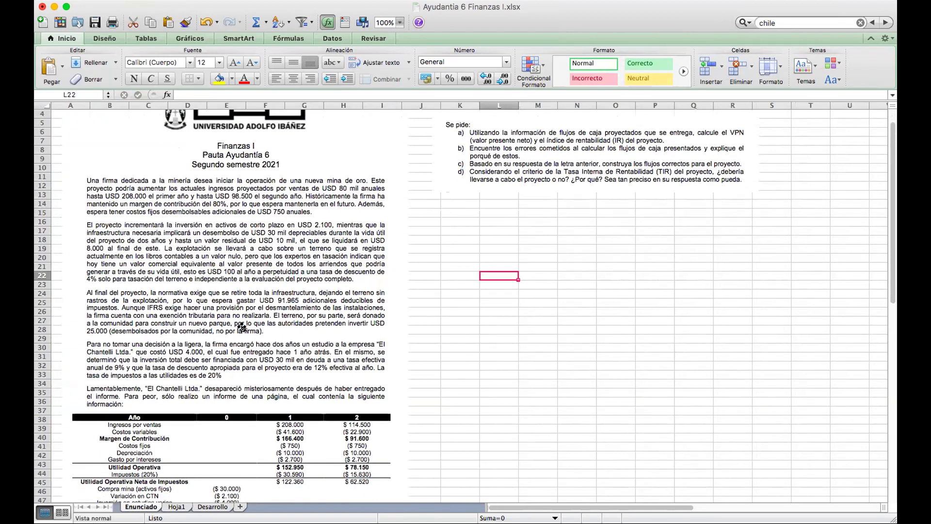
{"action": "scroll", "coordinate": [241, 328], "scroll_direction": "down", "scroll_amount": 3}
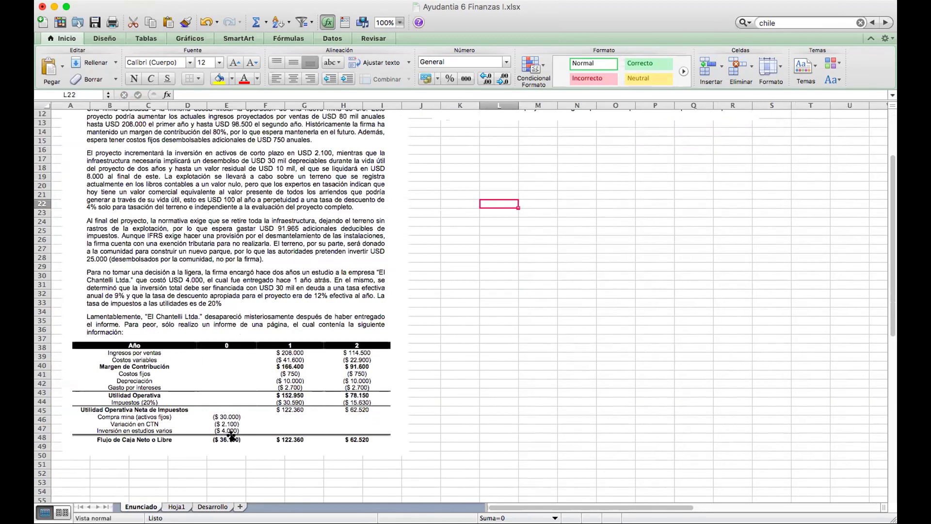
{"action": "left_click", "coordinate": [181, 505]}
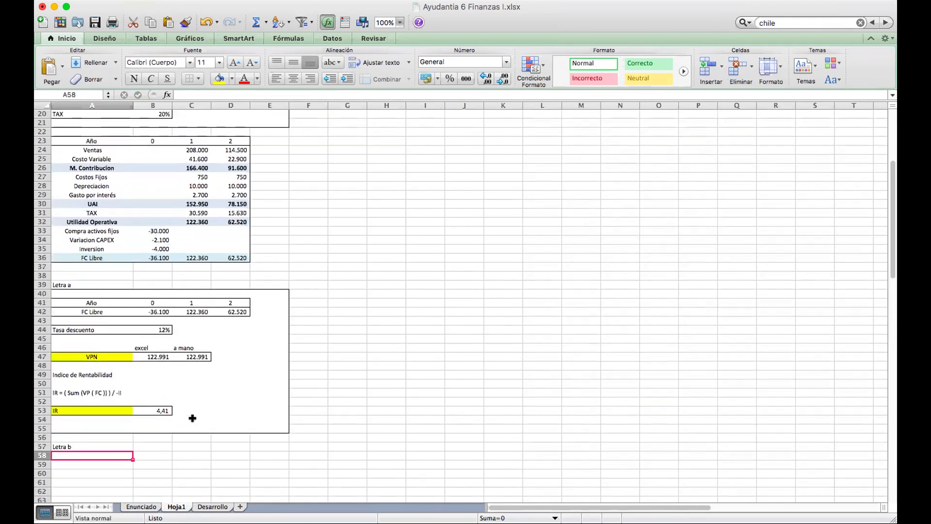
Copy the cash-flow table A23:D36 and paste it at A59.
{"action": "left_click", "coordinate": [96, 143]}
{"action": "left_click_drag", "start_coordinate": [99, 149], "coordinate": [231, 252]}
{"action": "key", "text": "super+c"}
{"action": "scroll", "coordinate": [204, 281], "scroll_direction": "down", "scroll_amount": 4}
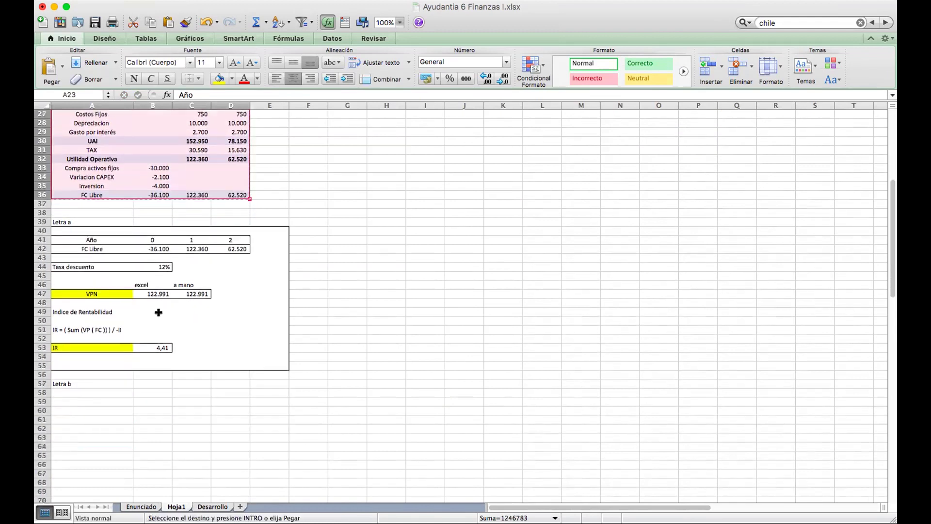
{"action": "left_click", "coordinate": [87, 393]}
{"action": "left_click", "coordinate": [110, 409]}
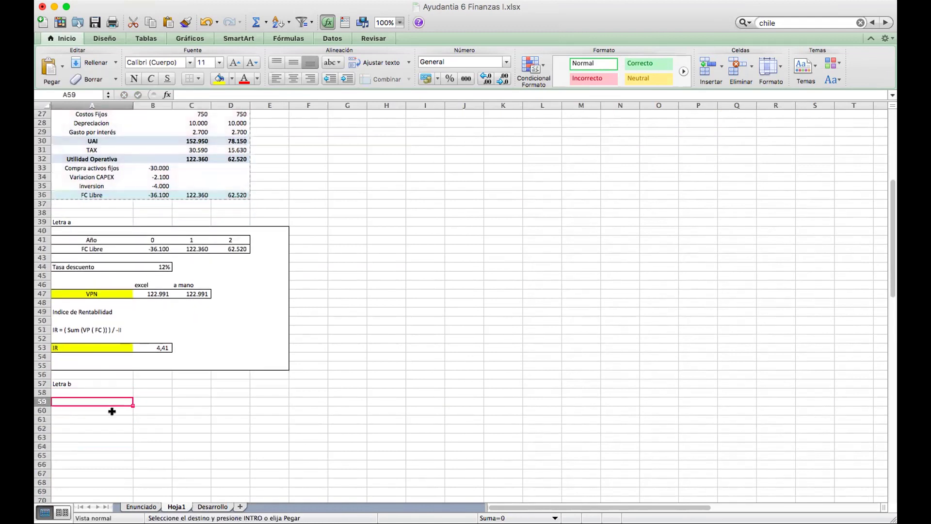
{"action": "key", "text": "super+v"}
{"action": "scroll", "coordinate": [254, 339], "scroll_direction": "down", "scroll_amount": 4}
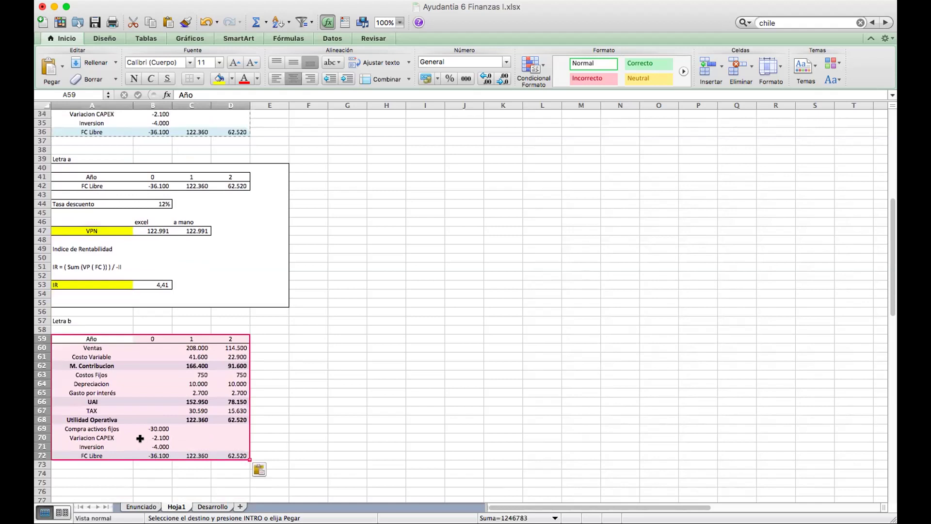
{"action": "left_click", "coordinate": [135, 471]}
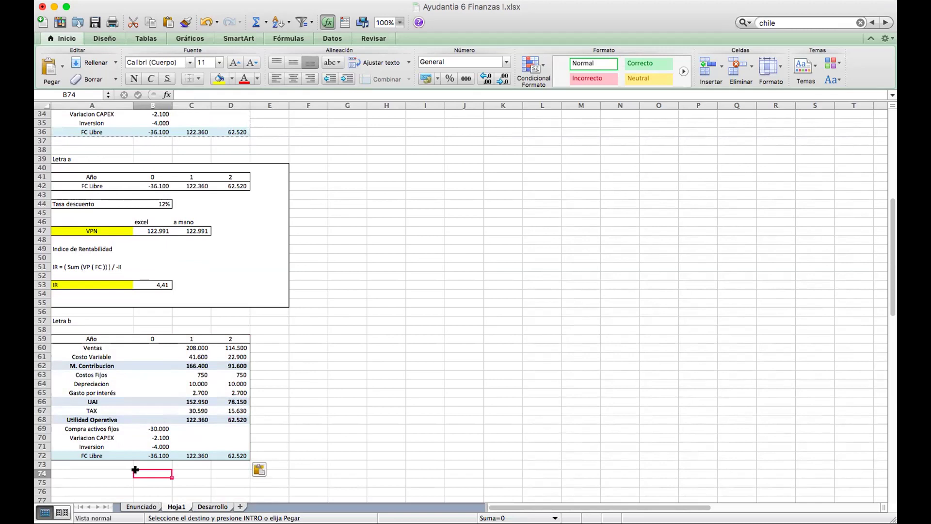
Review the pasted table and select the cell beside its Ventas row.
{"action": "scroll", "coordinate": [204, 298], "scroll_direction": "up", "scroll_amount": 3}
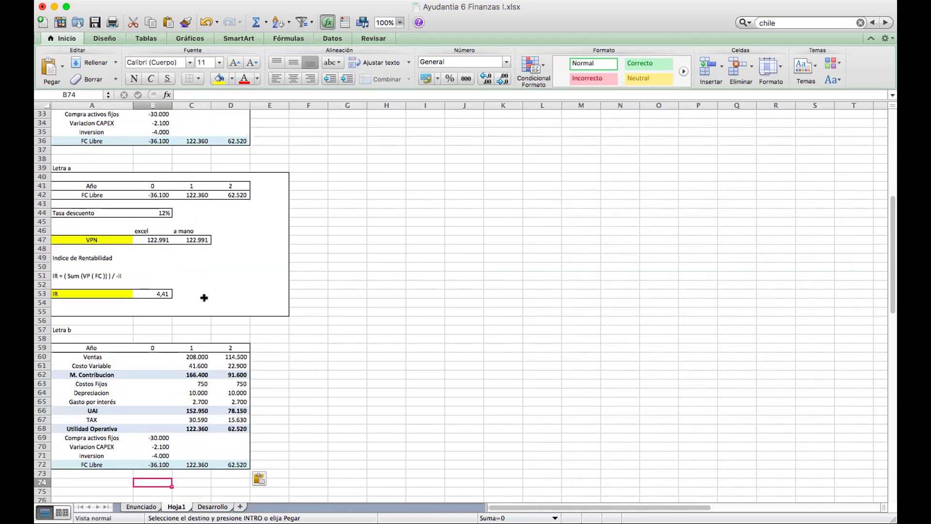
{"action": "scroll", "coordinate": [204, 297], "scroll_direction": "down", "scroll_amount": 2}
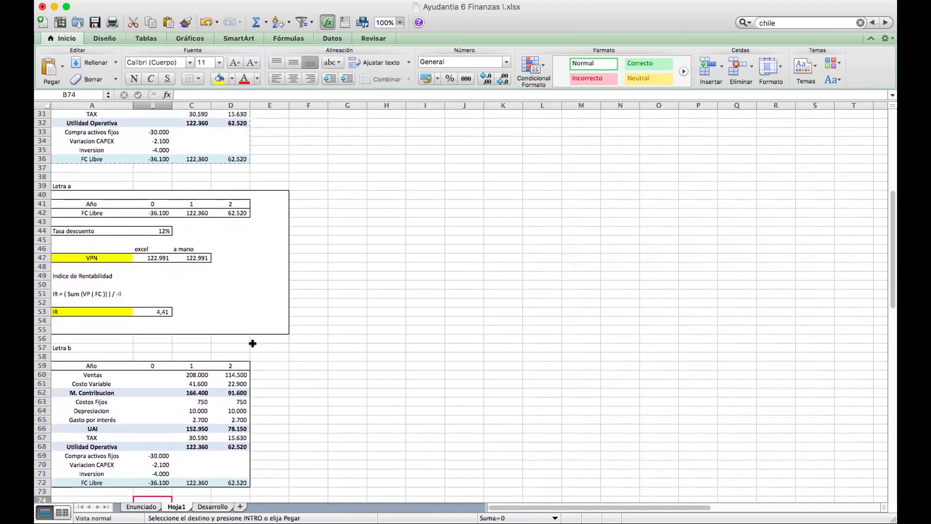
{"action": "scroll", "coordinate": [260, 371], "scroll_direction": "up", "scroll_amount": 10}
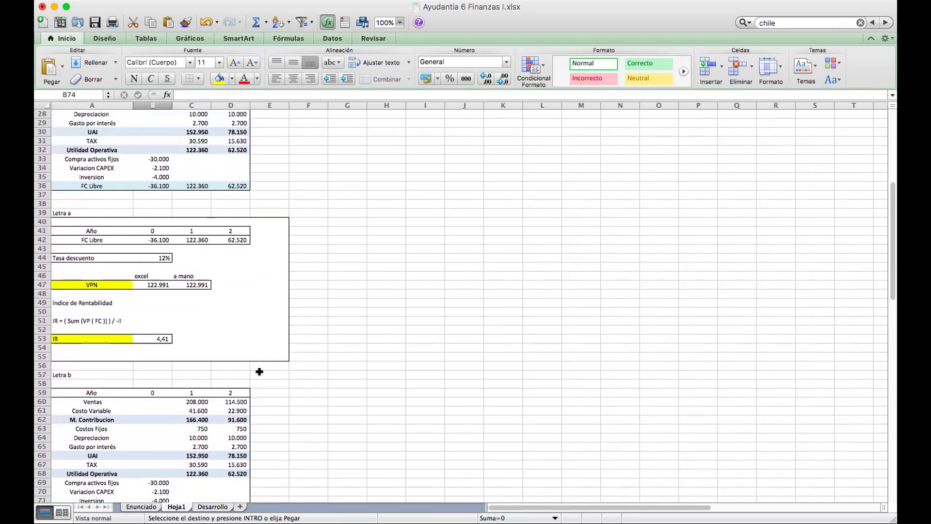
{"action": "scroll", "coordinate": [260, 371], "scroll_direction": "up", "scroll_amount": 1}
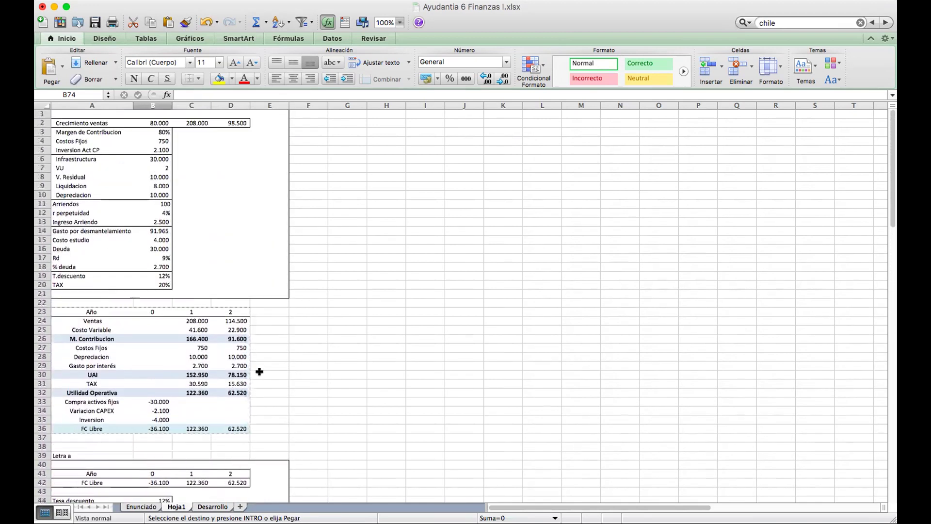
{"action": "scroll", "coordinate": [189, 314], "scroll_direction": "down", "scroll_amount": 4}
{"action": "scroll", "coordinate": [189, 314], "scroll_direction": "up", "scroll_amount": 4}
{"action": "scroll", "coordinate": [188, 313], "scroll_direction": "up", "scroll_amount": 1}
{"action": "left_click_drag", "start_coordinate": [196, 122], "coordinate": [238, 123]}
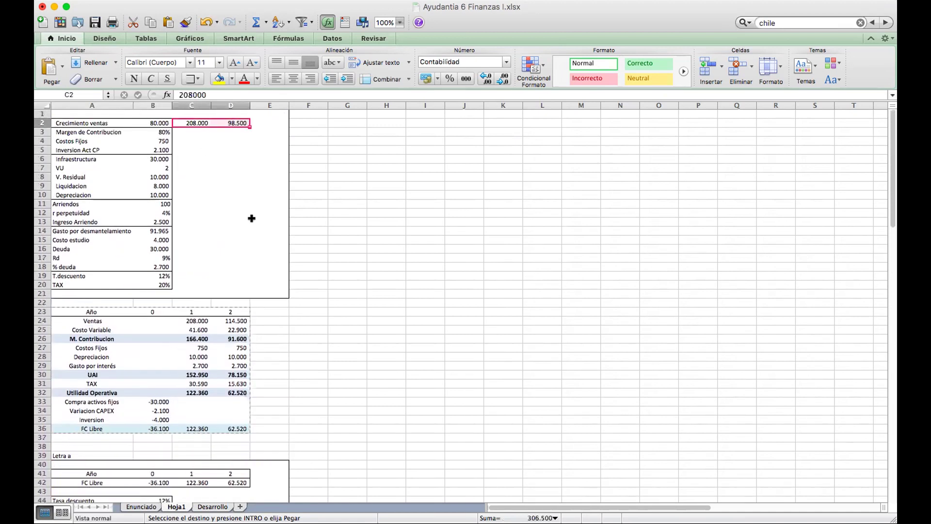
{"action": "scroll", "coordinate": [251, 218], "scroll_direction": "down", "scroll_amount": 8}
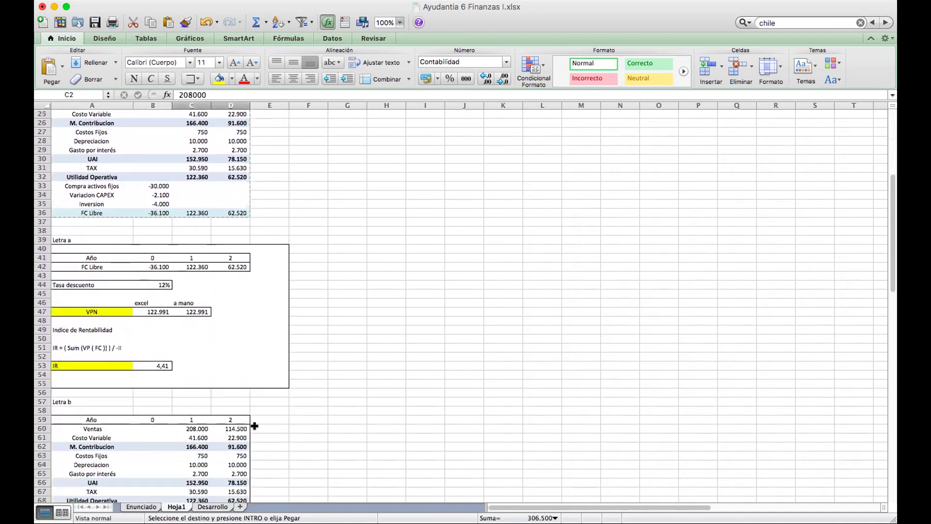
{"action": "left_click", "coordinate": [255, 426]}
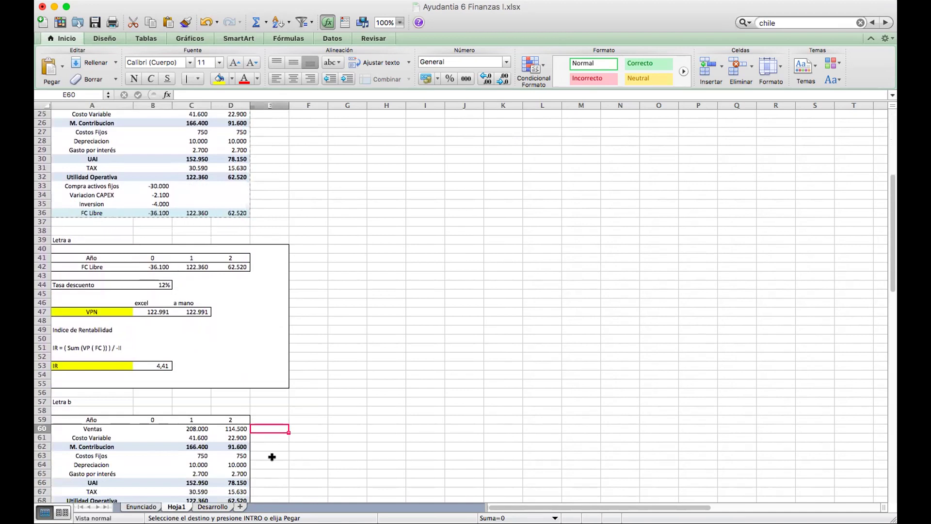
Add the note 'No son incrementales' in E60 and fill the Ventas row A60:D60 pink.
{"action": "type", "text": "No son incrementales"}
{"action": "key", "text": "Return"}
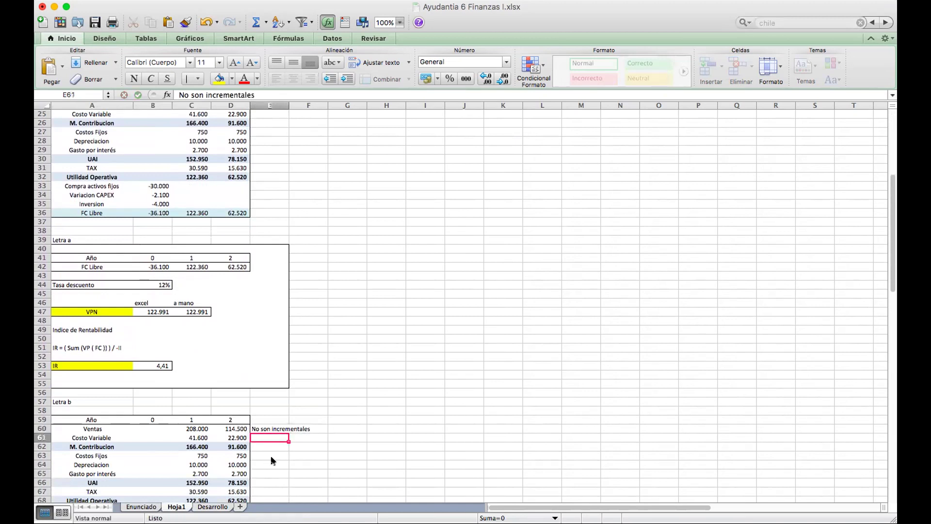
{"action": "scroll", "coordinate": [268, 454], "scroll_direction": "down", "scroll_amount": 5}
{"action": "left_click_drag", "start_coordinate": [97, 312], "coordinate": [230, 312]}
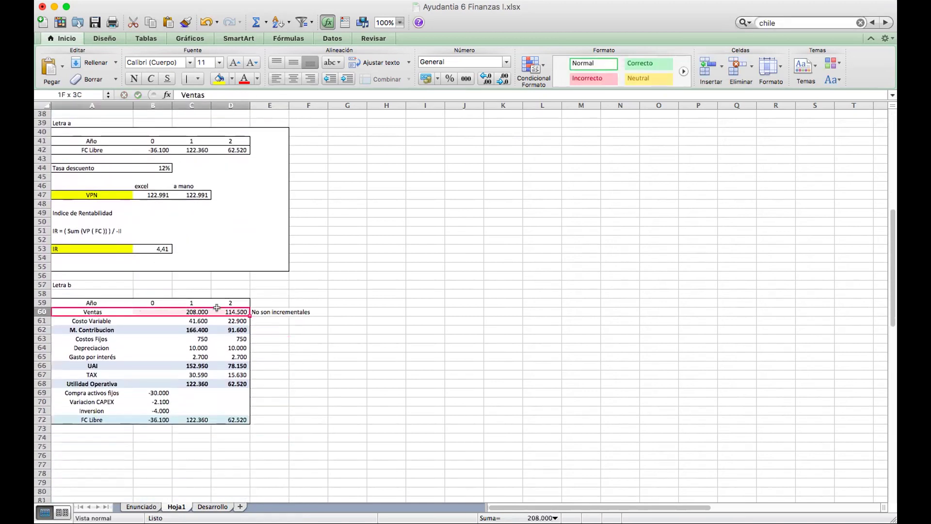
{"action": "left_click", "coordinate": [232, 79]}
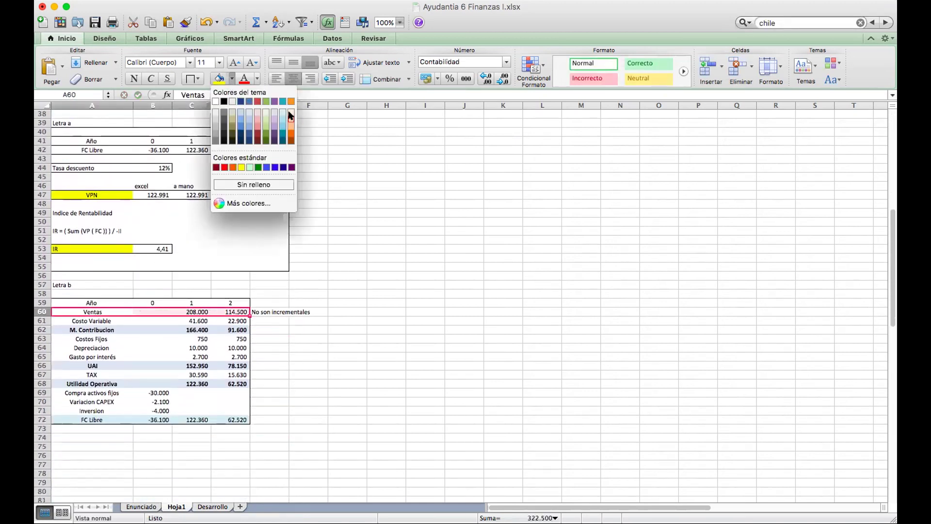
{"action": "left_click", "coordinate": [257, 113]}
Undo a trial pink fill on rows M. Contribucion to FC Libre and clear the FC Libre values.
{"action": "left_click_drag", "start_coordinate": [77, 330], "coordinate": [241, 416]}
{"action": "left_click", "coordinate": [232, 79]}
{"action": "left_click", "coordinate": [258, 113]}
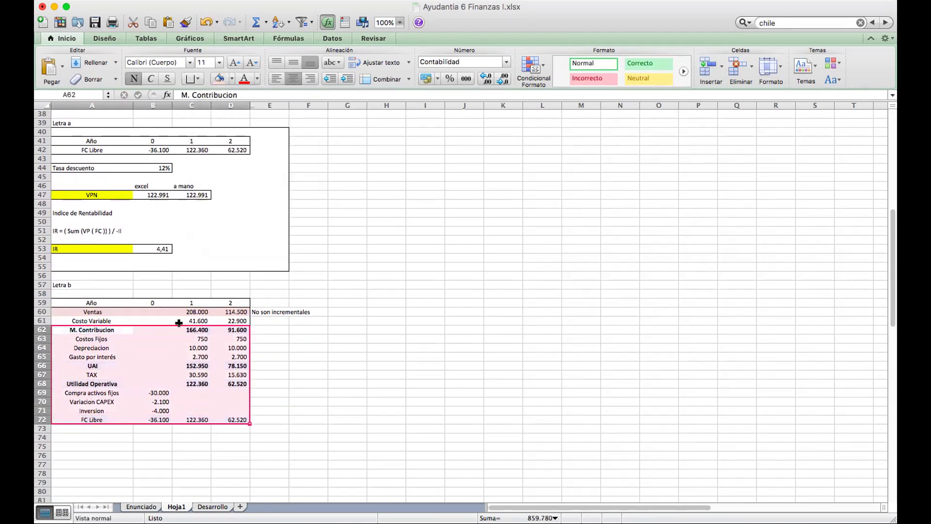
{"action": "key", "text": "super+z"}
{"action": "left_click", "coordinate": [154, 417]}
{"action": "key", "text": "super+z"}
{"action": "key", "text": "super+z"}
{"action": "key", "text": "super+z"}
{"action": "key", "text": "super+z"}
{"action": "key", "text": "super+z"}
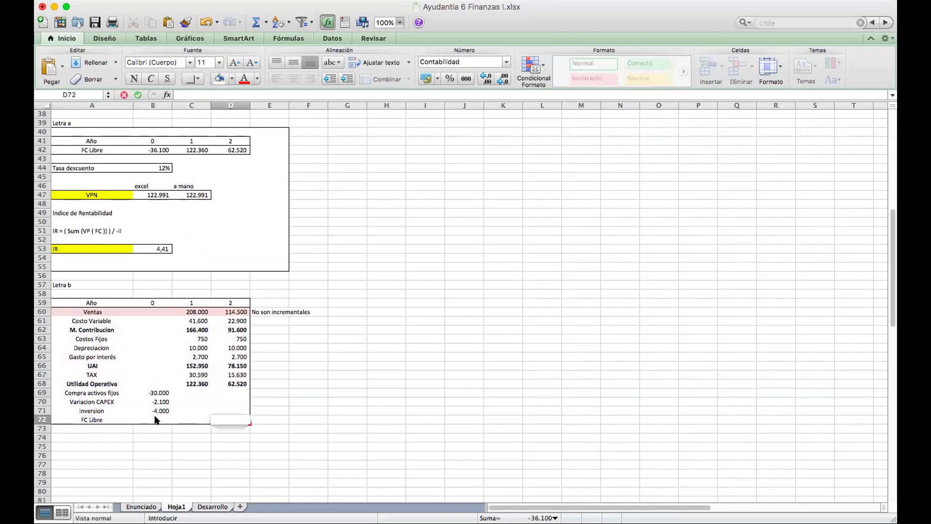
Check the Costo Variable and M. Contribucion row values, ending beside Costos Fijos.
{"action": "key", "text": "Up"}
{"action": "key", "text": "Up"}
{"action": "key", "text": "Up"}
{"action": "key", "text": "Up"}
{"action": "key", "text": "Up"}
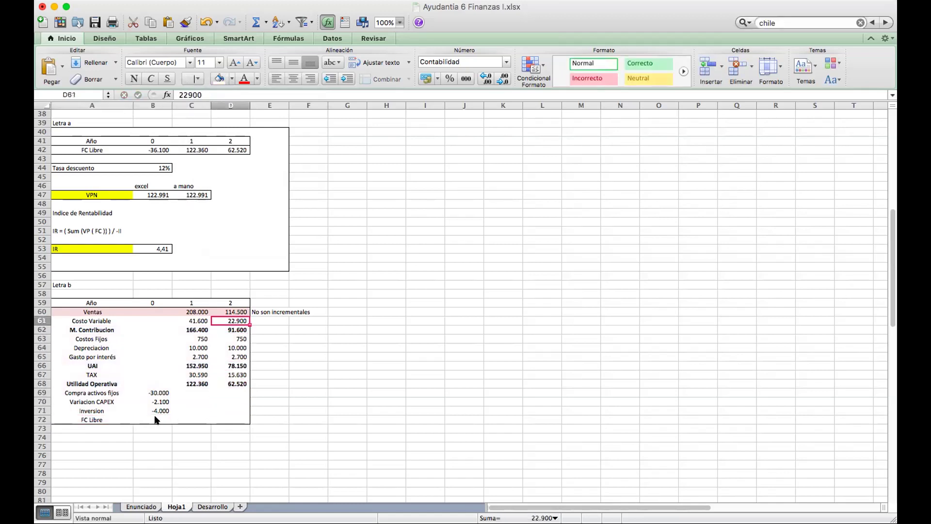
{"action": "key", "text": "Up"}
{"action": "key", "text": "Right"}
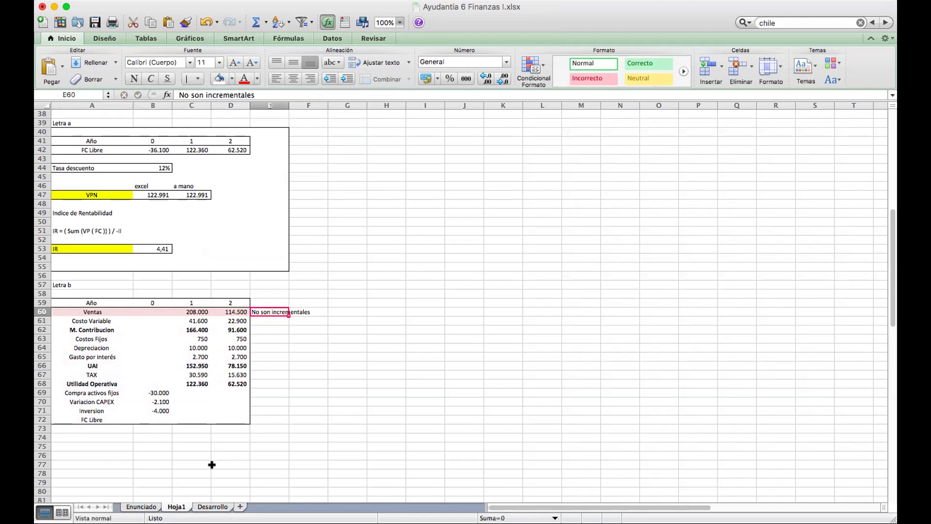
{"action": "key", "text": "Down"}
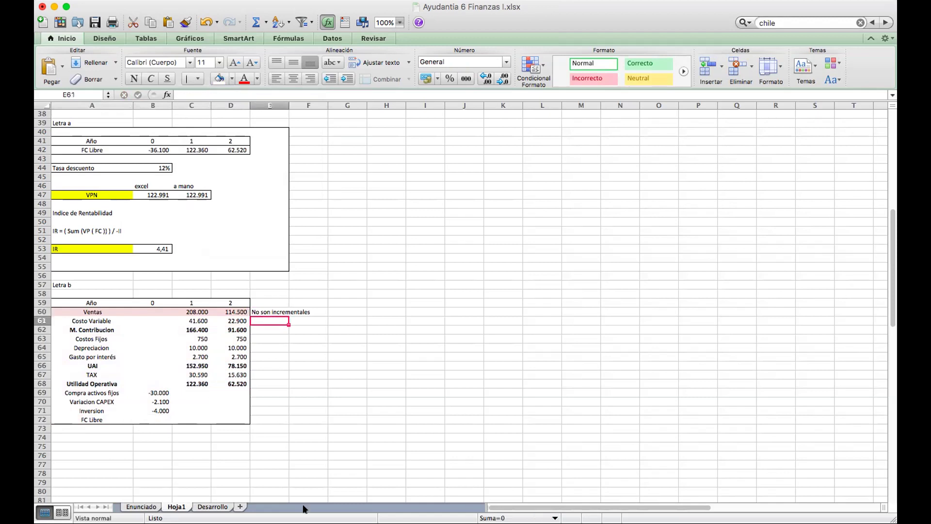
{"action": "key", "text": "Left"}
{"action": "key", "text": "Left"}
{"action": "key", "text": "Left"}
{"action": "key", "text": "Right"}
{"action": "key", "text": "Right"}
{"action": "key", "text": "Right"}
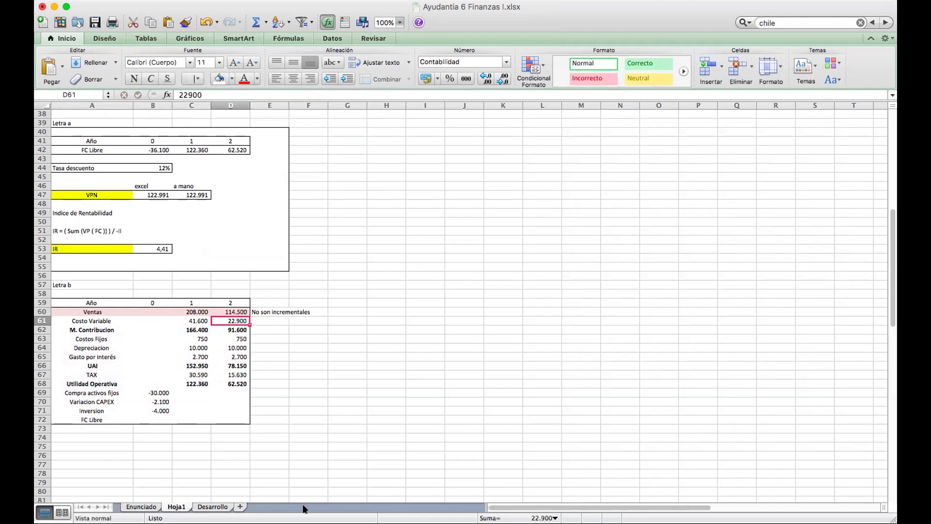
{"action": "key", "text": "Down"}
{"action": "key", "text": "Left"}
{"action": "key", "text": "Left"}
{"action": "key", "text": "Left"}
{"action": "key", "text": "Right"}
{"action": "key", "text": "Right"}
{"action": "key", "text": "Right"}
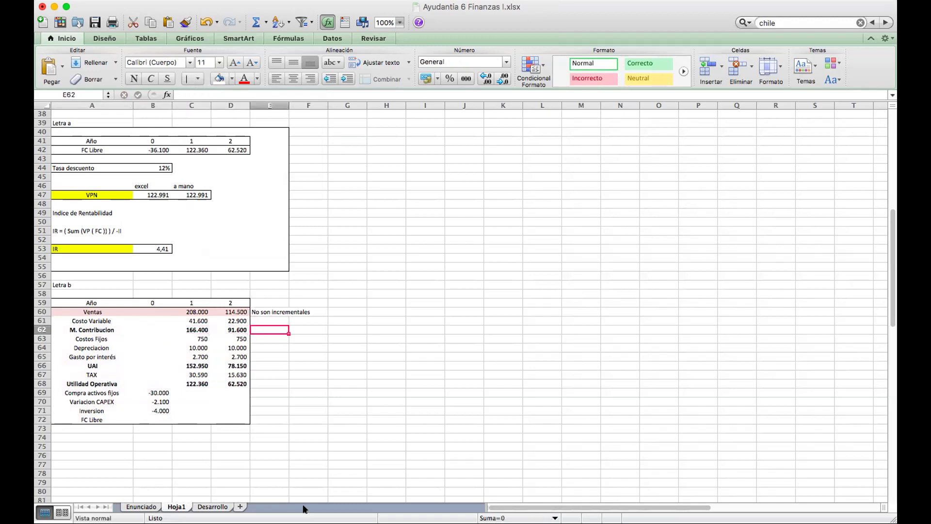
{"action": "key", "text": "Down"}
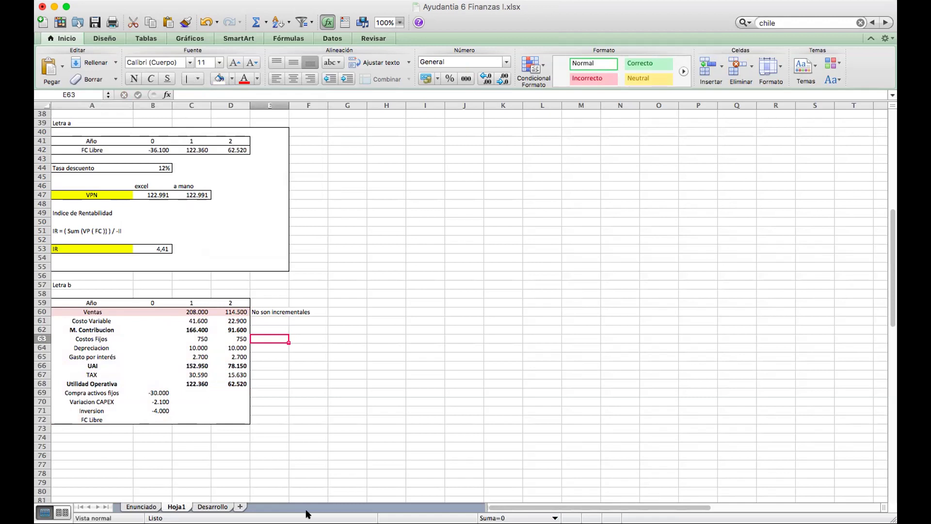
{"action": "scroll", "coordinate": [377, 293], "scroll_direction": "up", "scroll_amount": 6}
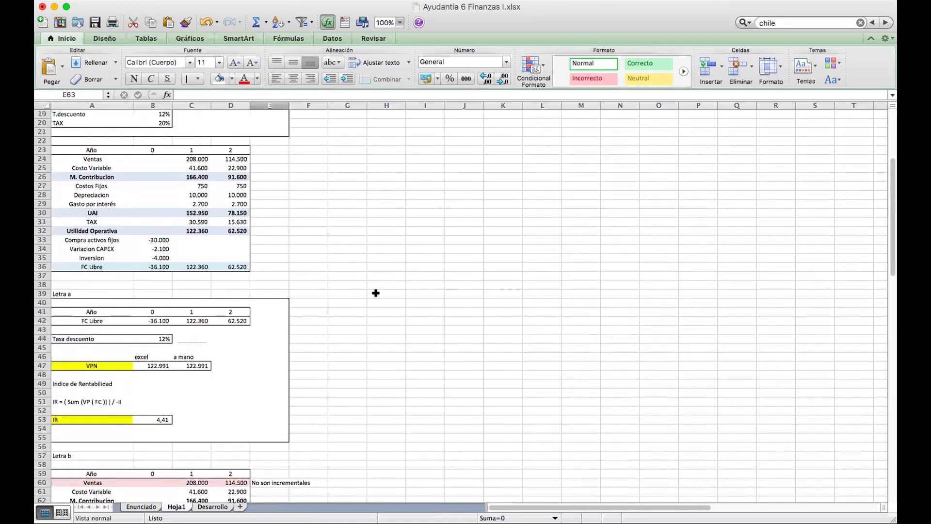
Shade the Depreciacion row A64:D64 light pink.
{"action": "left_click", "coordinate": [374, 288]}
{"action": "scroll", "coordinate": [374, 286], "scroll_direction": "up", "scroll_amount": 6}
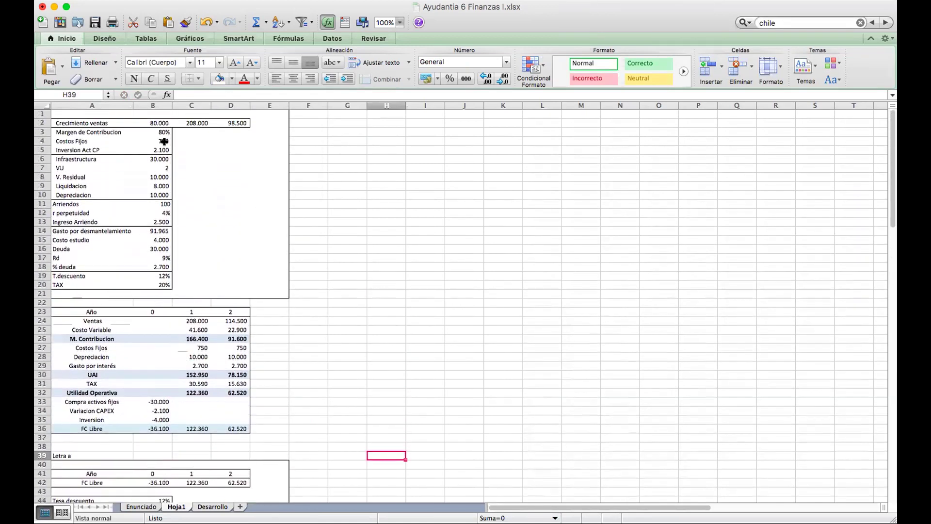
{"action": "scroll", "coordinate": [164, 147], "scroll_direction": "down", "scroll_amount": 10}
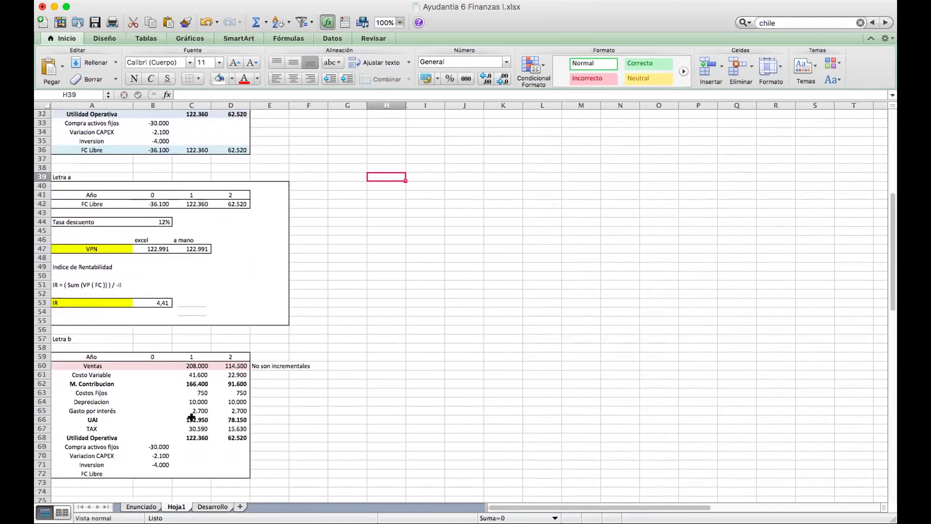
{"action": "left_click_drag", "start_coordinate": [88, 389], "coordinate": [220, 391]}
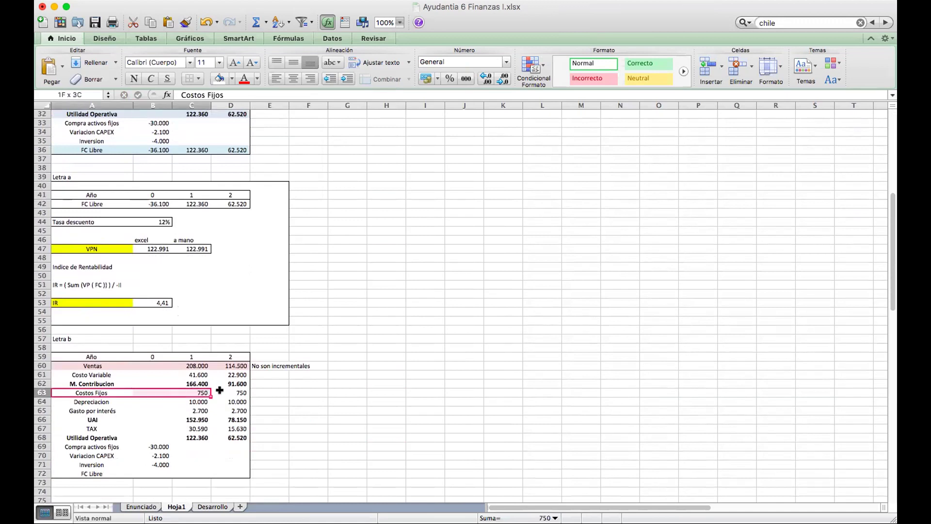
{"action": "left_click", "coordinate": [279, 392]}
{"action": "left_click", "coordinate": [282, 401]}
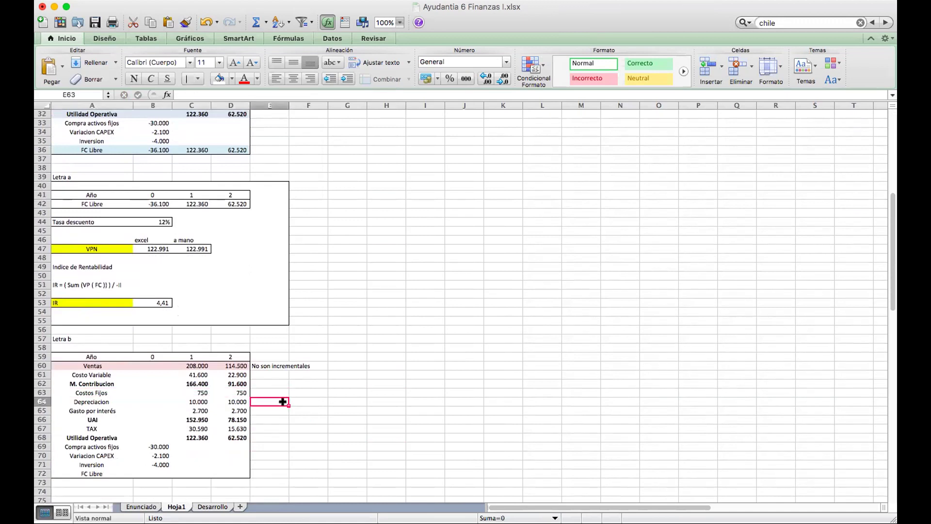
{"action": "left_click_drag", "start_coordinate": [67, 397], "coordinate": [235, 401]}
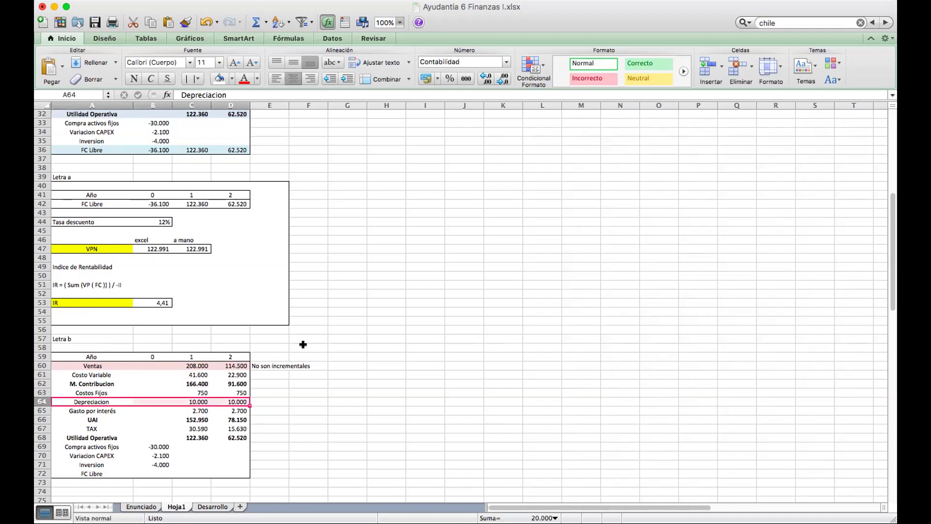
{"action": "scroll", "coordinate": [303, 344], "scroll_direction": "down", "scroll_amount": 2}
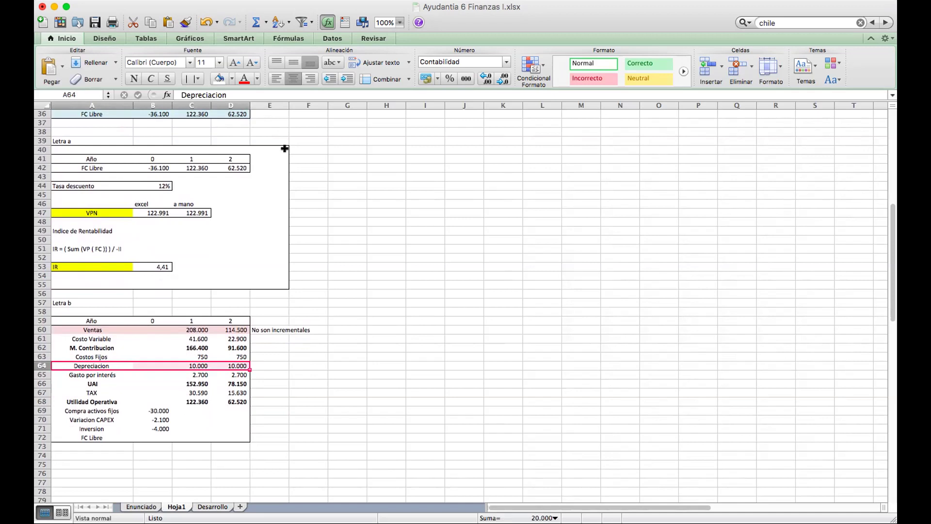
{"action": "left_click", "coordinate": [231, 79]}
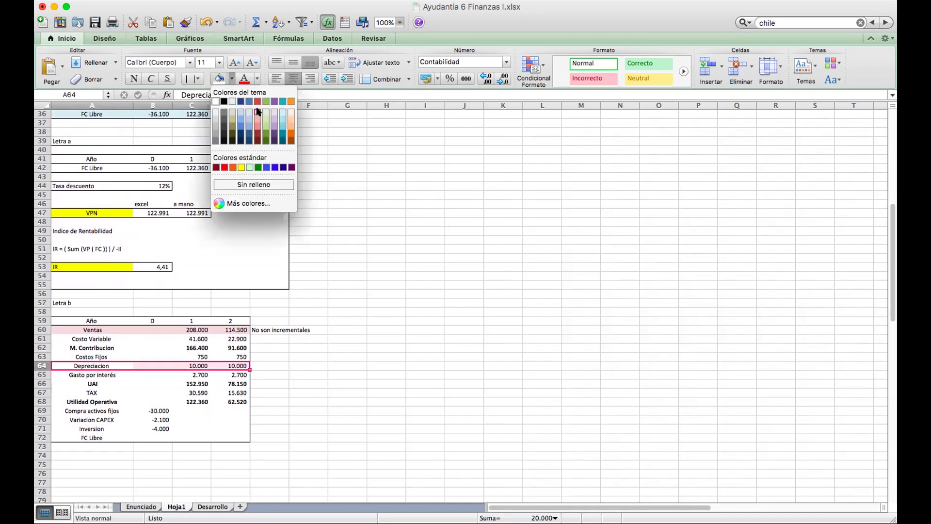
{"action": "left_click", "coordinate": [257, 112]}
Note beside Depreciacion that the amount is right but it is not a cash outflow.
{"action": "left_click", "coordinate": [261, 361]}
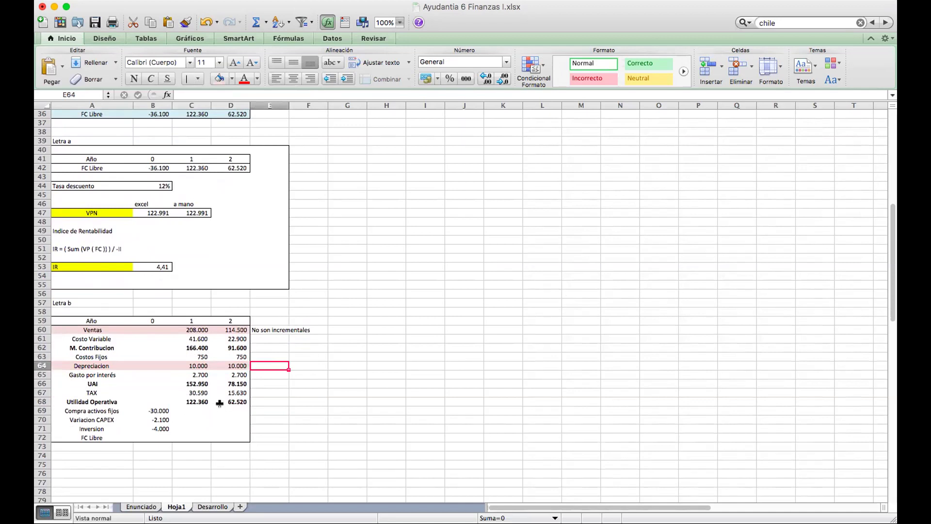
{"action": "scroll", "coordinate": [437, 308], "scroll_direction": "up", "scroll_amount": 1}
{"action": "scroll", "coordinate": [437, 307], "scroll_direction": "up", "scroll_amount": 15}
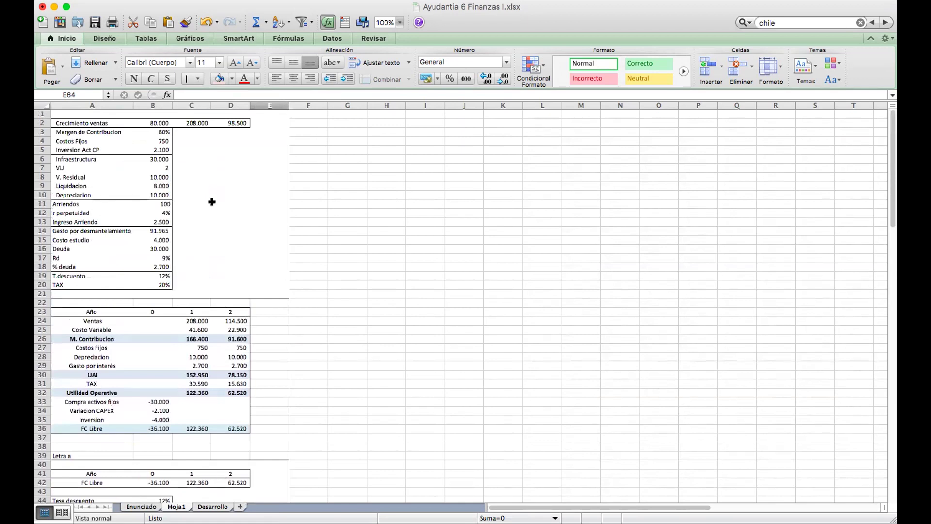
{"action": "scroll", "coordinate": [228, 214], "scroll_direction": "down", "scroll_amount": 12}
{"action": "type", "text": "Esta bi"}
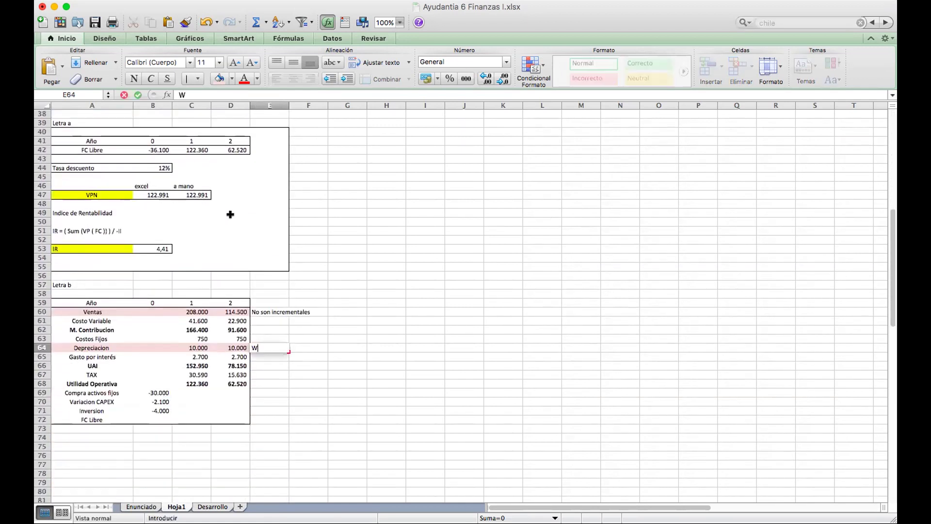
{"action": "type", "text": "en en"}
{"action": "type", "text": " monto,"}
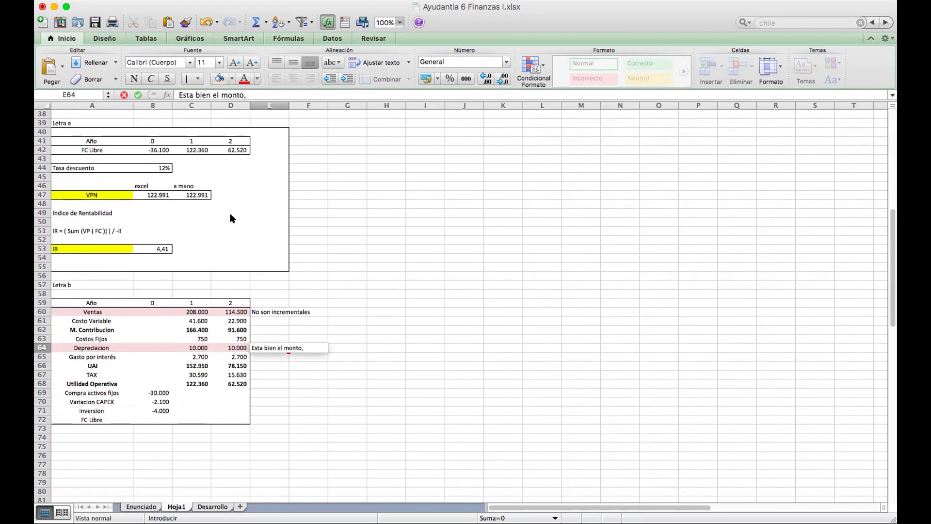
{"action": "type", "text": " pero la deprecia"}
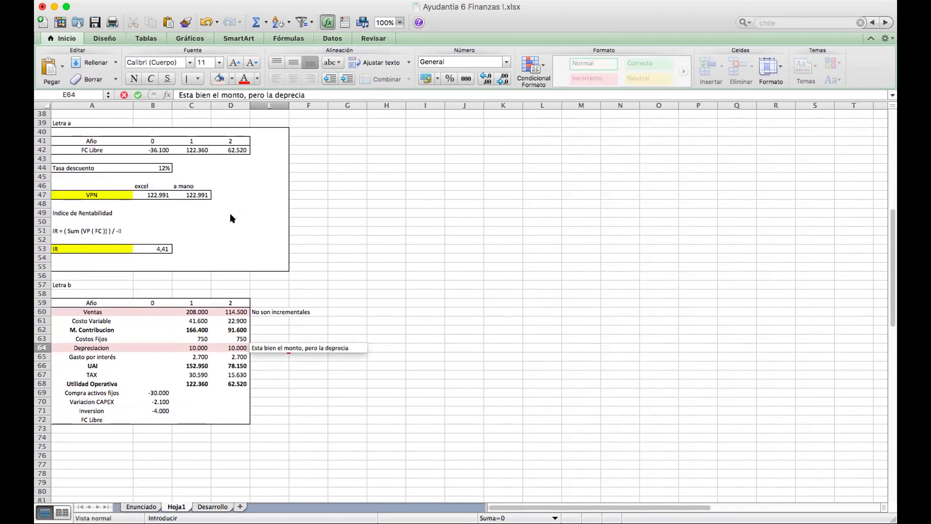
{"action": "type", "text": "cion NO es"}
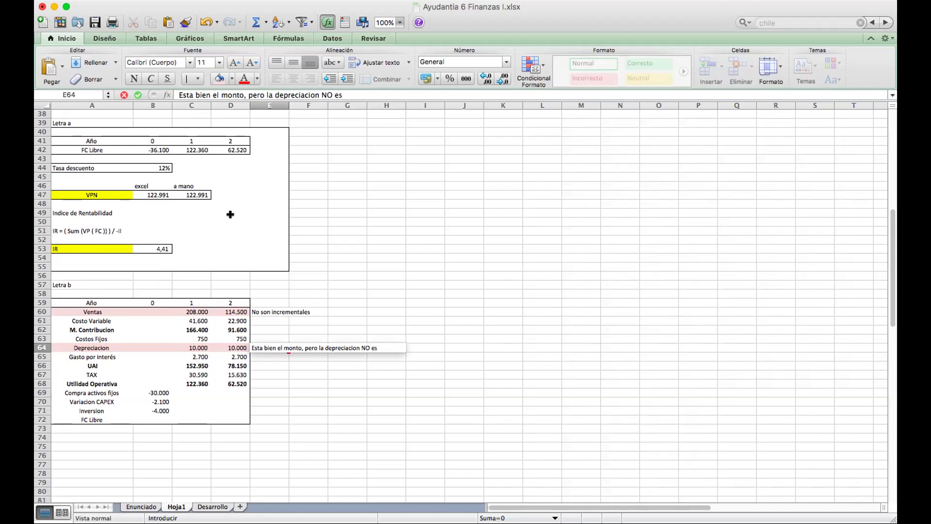
{"action": "type", "text": " una salida de ca"}
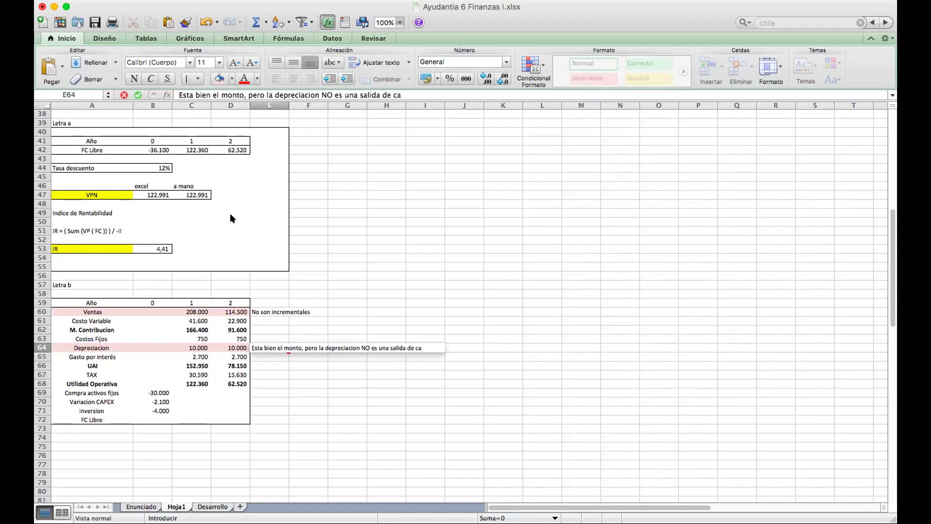
{"action": "type", "text": "ja, por lo que habria que rei"}
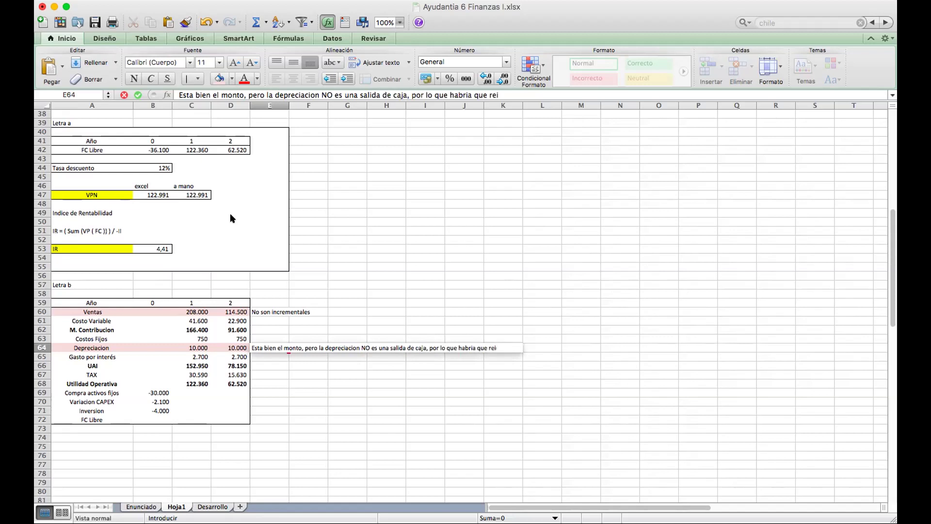
{"action": "type", "text": "ntegrarla"}
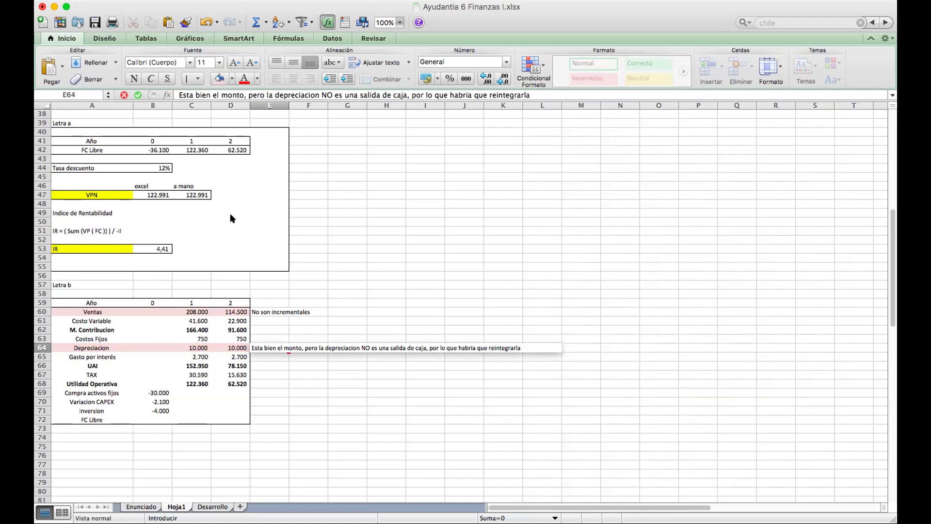
{"action": "key", "text": "Return"}
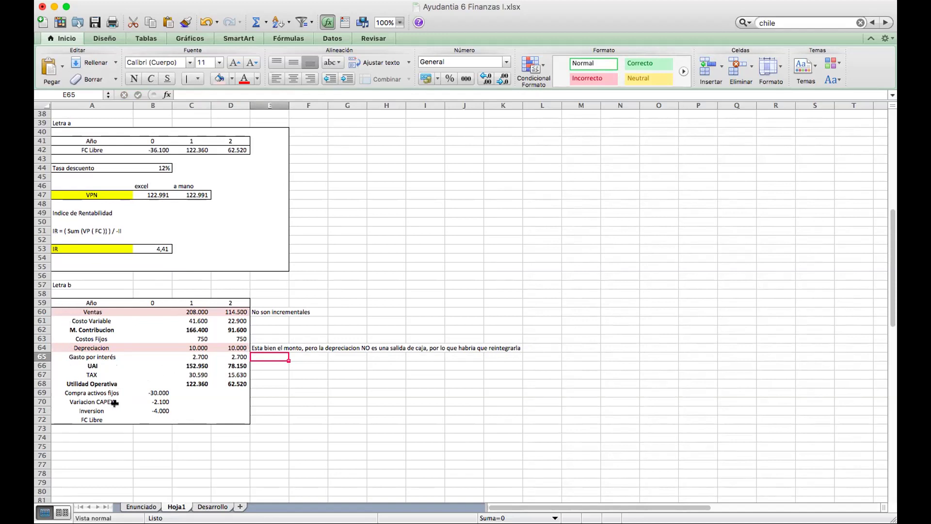
Review the Gasto por interés, TAX, Utilidad Operativa and Compra activos fijos rows.
{"action": "left_click_drag", "start_coordinate": [65, 357], "coordinate": [213, 357]}
{"action": "left_click_drag", "start_coordinate": [71, 372], "coordinate": [235, 384]}
{"action": "left_click", "coordinate": [235, 374]}
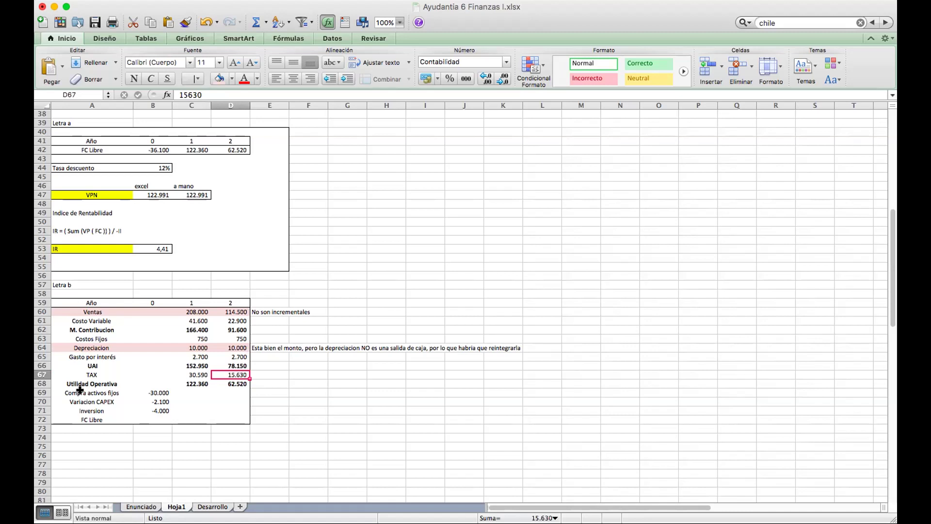
{"action": "left_click_drag", "start_coordinate": [58, 382], "coordinate": [206, 382]}
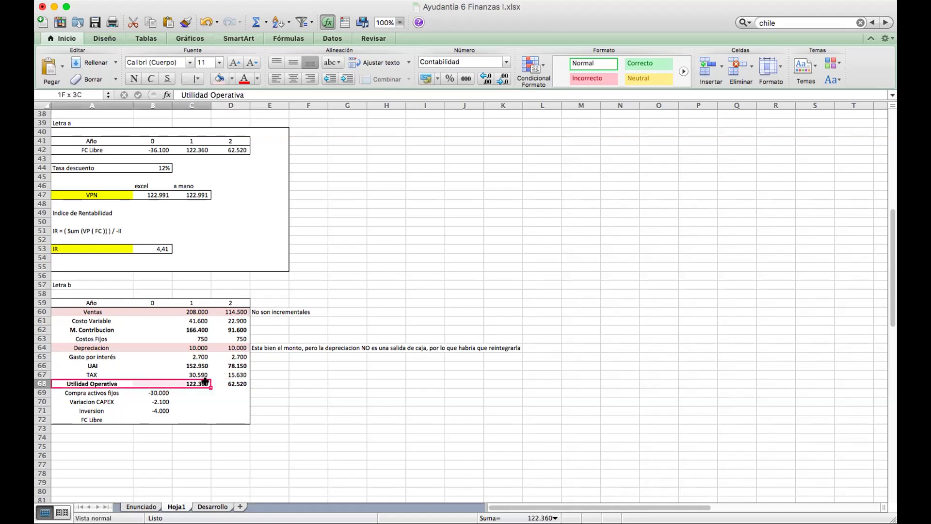
{"action": "left_click", "coordinate": [87, 391]}
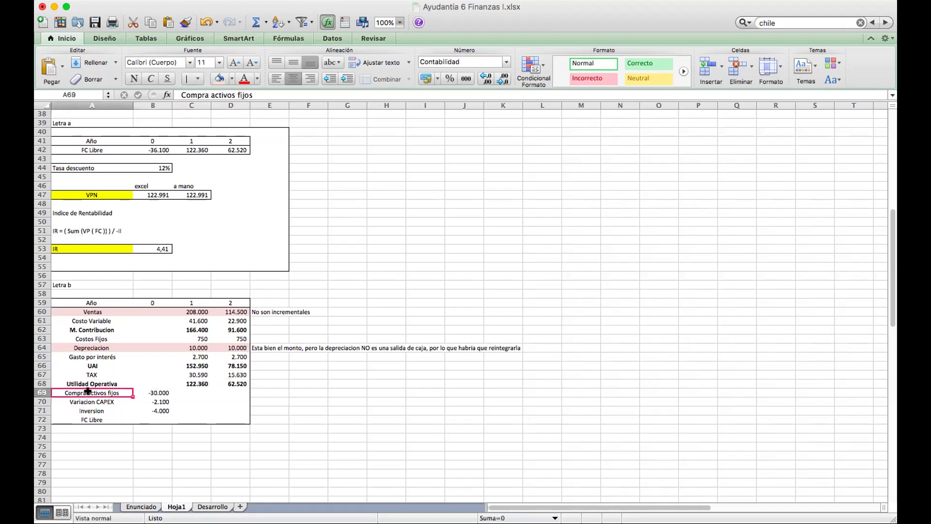
{"action": "left_click_drag", "start_coordinate": [70, 390], "coordinate": [229, 392]}
Insert a new empty row in the Letra b table and give it a light blue fill.
{"action": "right_click", "coordinate": [230, 392]}
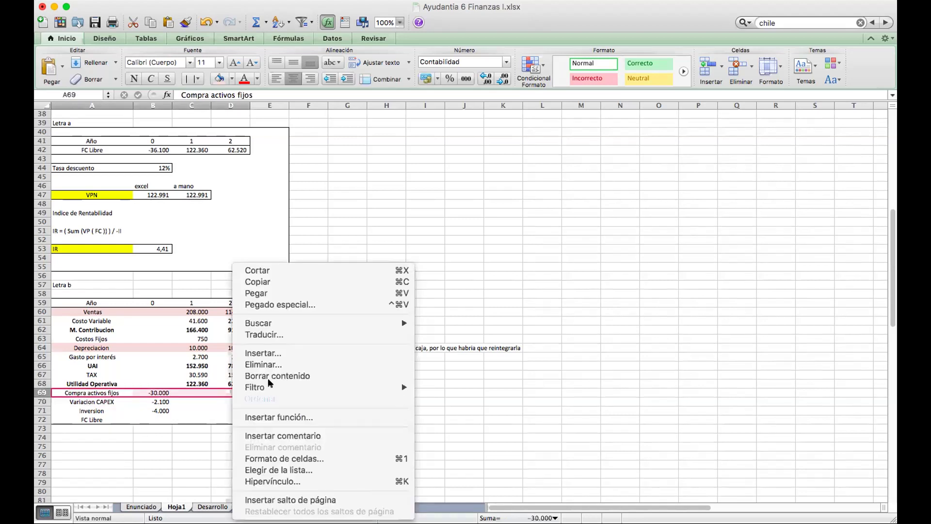
{"action": "key", "text": "Escape"}
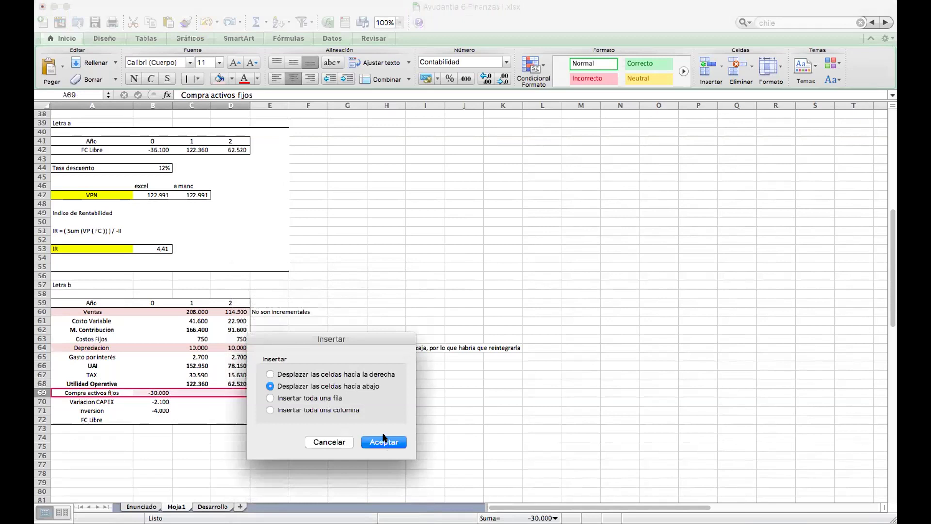
{"action": "left_click", "coordinate": [382, 441]}
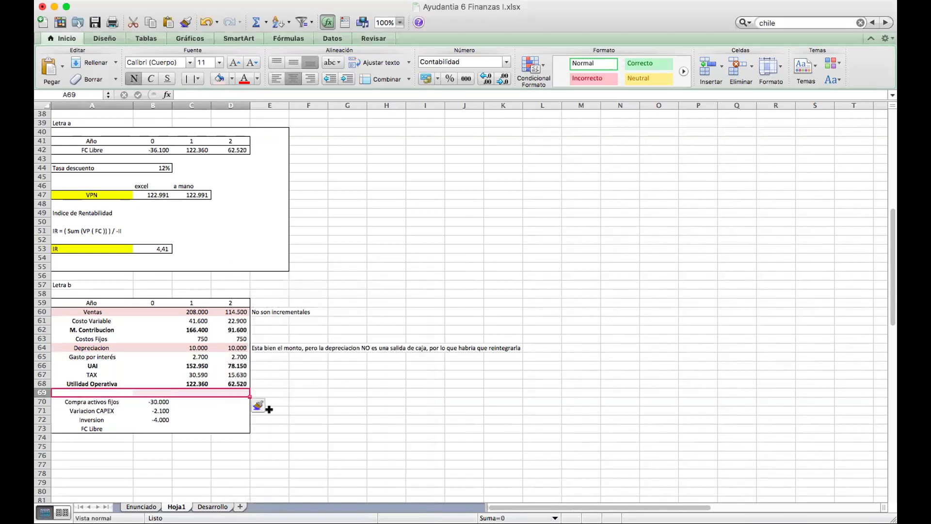
{"action": "left_click", "coordinate": [232, 79]}
{"action": "left_click", "coordinate": [287, 114]}
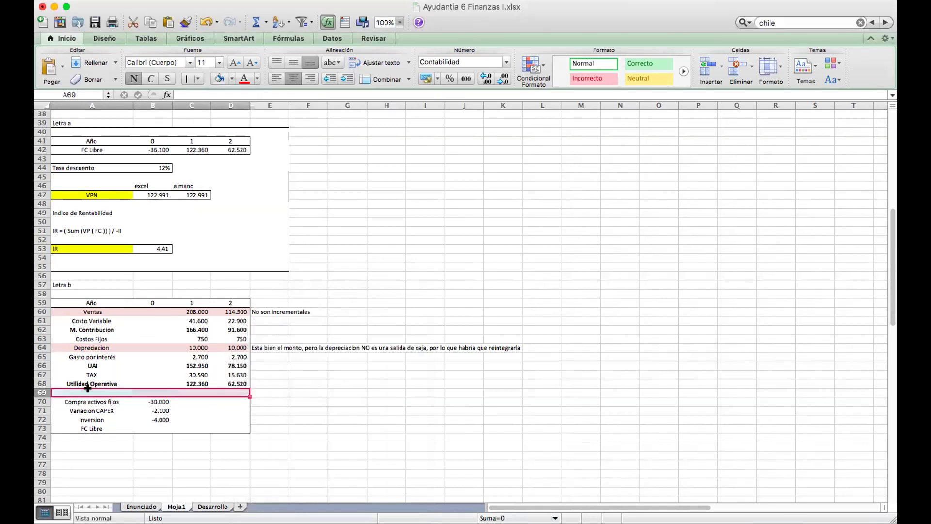
Label the new row 'Depreciacion' in bold.
{"action": "left_click", "coordinate": [112, 390]}
{"action": "type", "text": "Dep"}
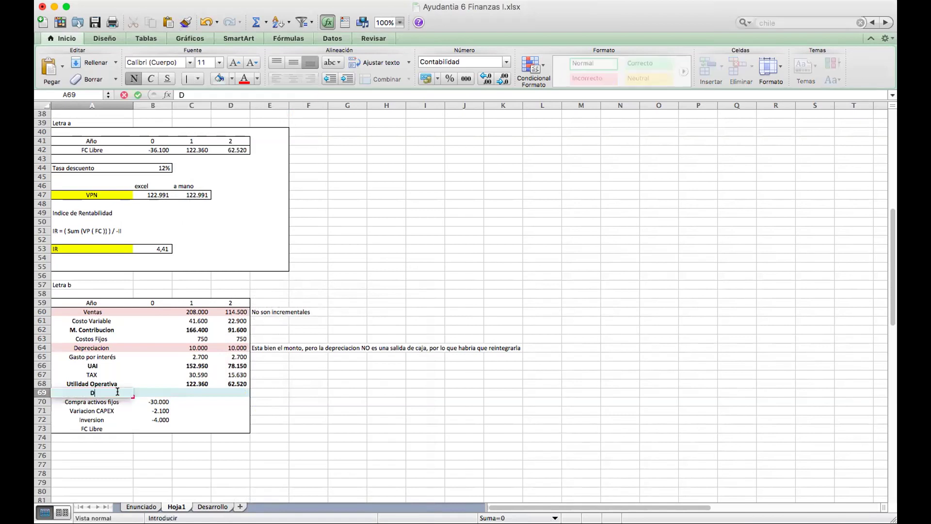
{"action": "key", "text": "BackSpace"}
{"action": "type", "text": "preciacion"}
{"action": "left_click", "coordinate": [134, 79]}
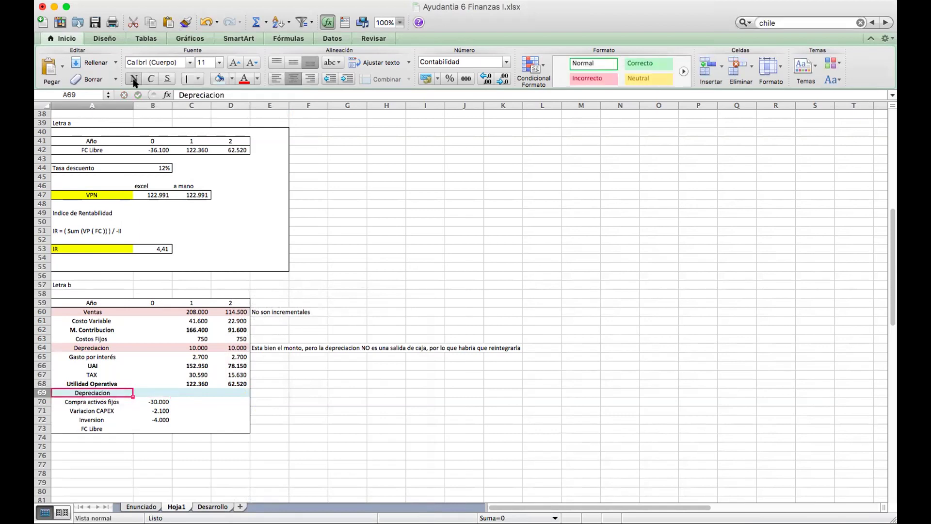
{"action": "key", "text": "Tab"}
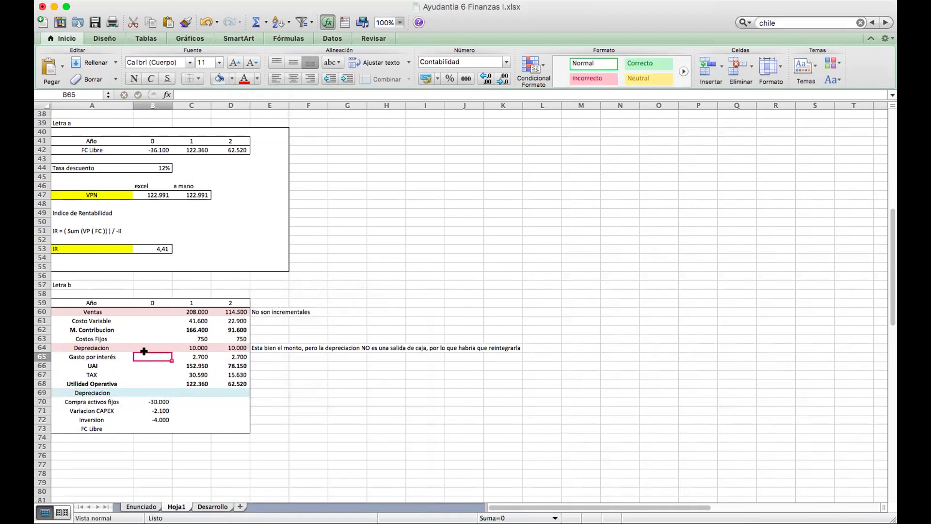
Write the note 'Se debe reversar' in E69 beside the new Depreciacion row.
{"action": "left_click", "coordinate": [101, 347]}
{"action": "key", "text": "Down"}
{"action": "key", "text": "Up"}
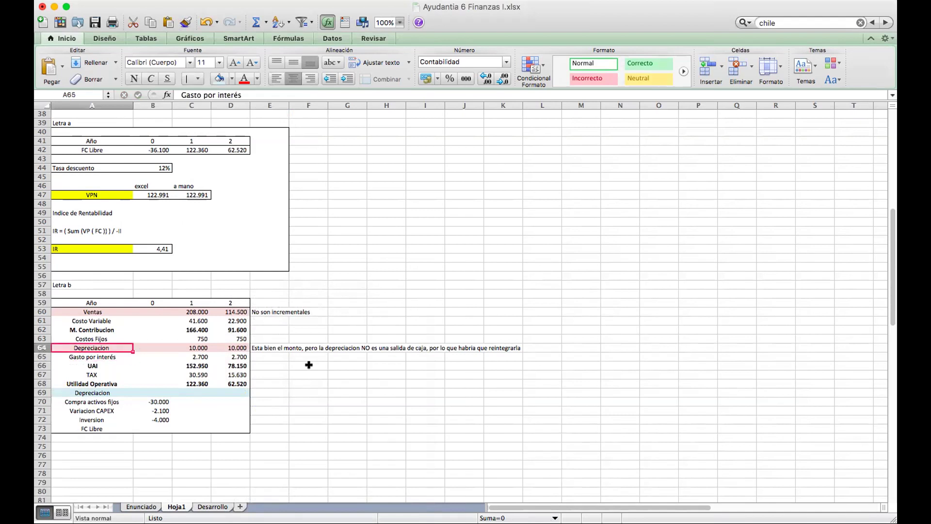
{"action": "key", "text": "Right"}
{"action": "key", "text": "Right"}
{"action": "key", "text": "Down"}
{"action": "key", "text": "Down"}
{"action": "key", "text": "Down"}
{"action": "key", "text": "Down"}
{"action": "key", "text": "Down"}
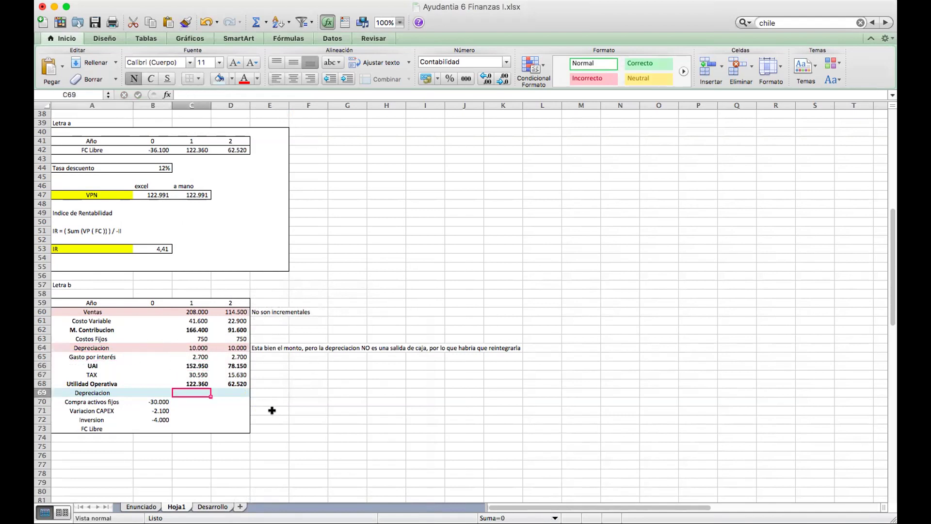
{"action": "key", "text": "Right"}
{"action": "key", "text": "Right"}
{"action": "type", "text": "Se debe "}
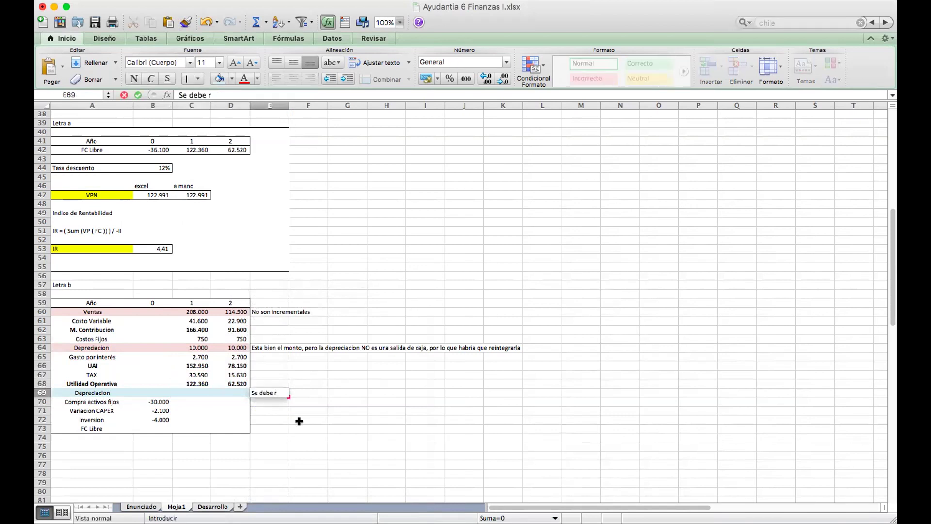
{"action": "type", "text": "suma"}
{"action": "key", "text": "BackSpace"}
{"action": "key", "text": "BackSpace"}
{"action": "key", "text": "BackSpace"}
{"action": "key", "text": "BackSpace"}
{"action": "type", "text": "revers"}
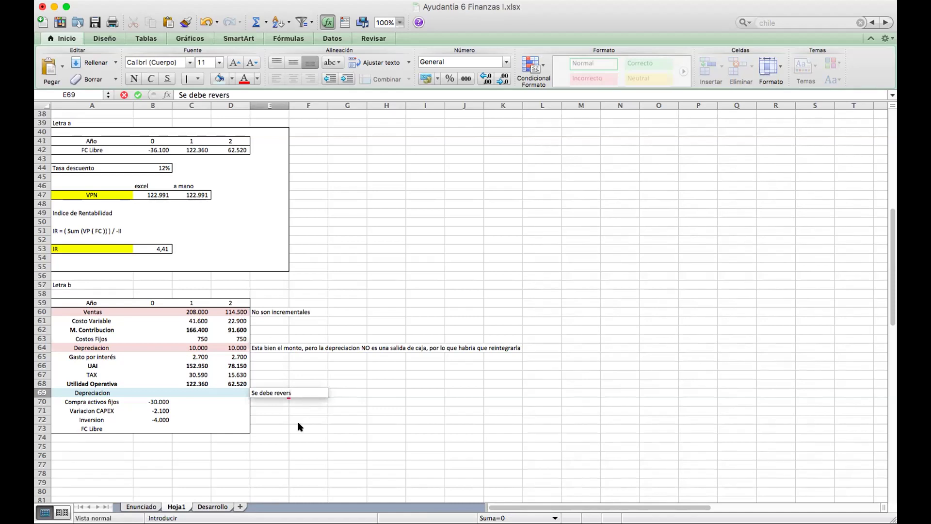
{"action": "type", "text": "arla"}
{"action": "key", "text": "Return"}
{"action": "key", "text": "Up"}
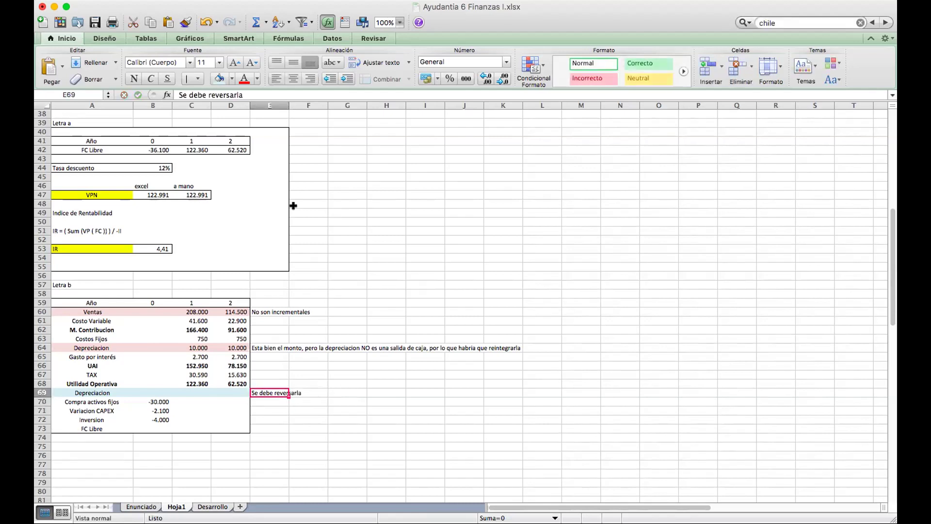
{"action": "left_click", "coordinate": [246, 92]}
{"action": "key", "text": "BackSpace"}
{"action": "key", "text": "BackSpace"}
{"action": "key", "text": "Return"}
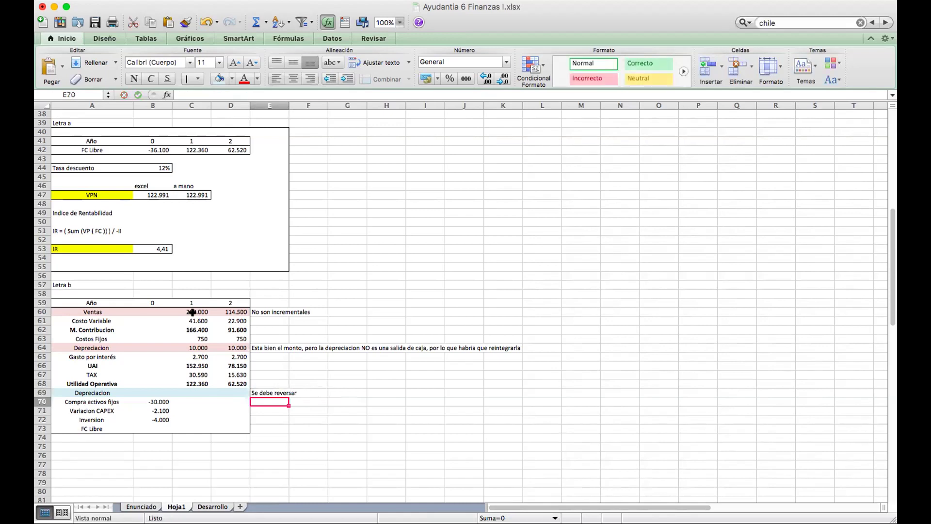
{"action": "left_click", "coordinate": [265, 355]}
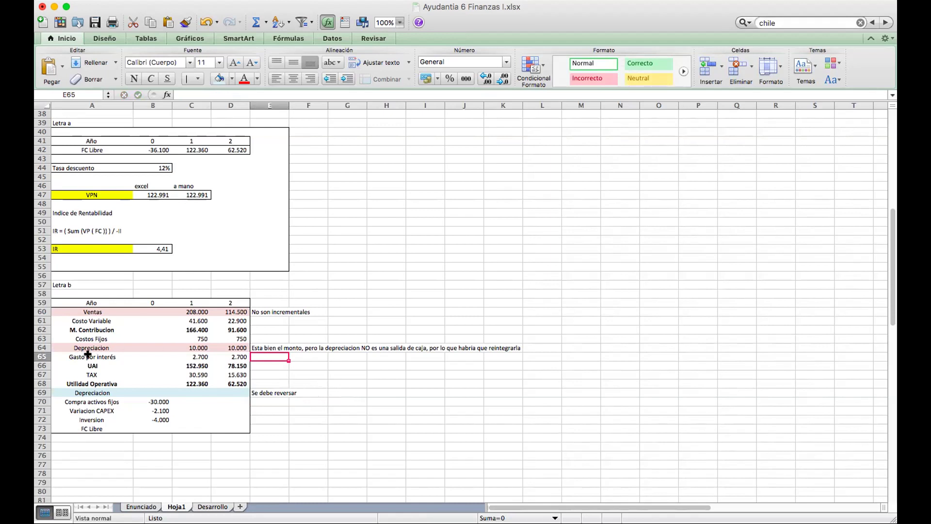
Fill the Gasto por interés row A65:D65 pink.
{"action": "left_click_drag", "start_coordinate": [89, 356], "coordinate": [237, 357]}
{"action": "left_click", "coordinate": [232, 79]}
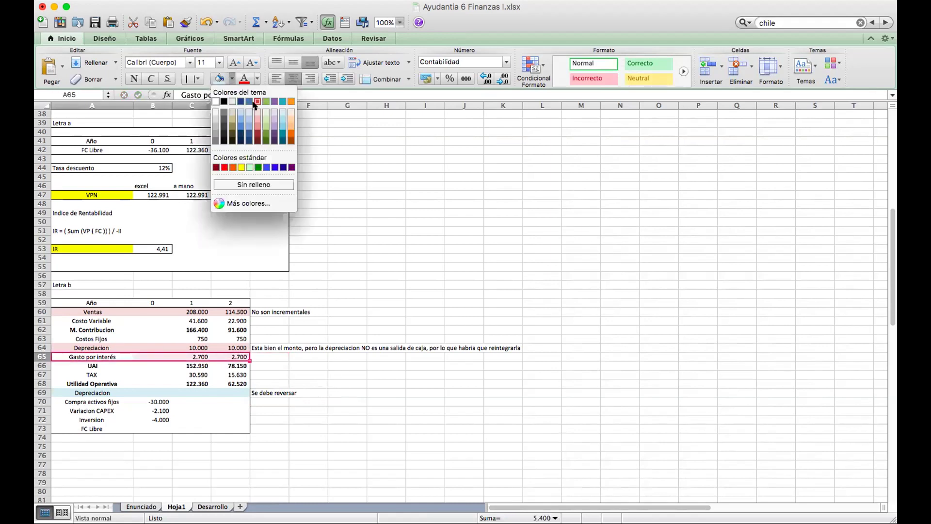
{"action": "left_click", "coordinate": [257, 109]}
Note 'NO se consideran gastos por interés en FC Libre' in E65.
{"action": "left_click", "coordinate": [279, 356]}
{"action": "type", "text": "N"}
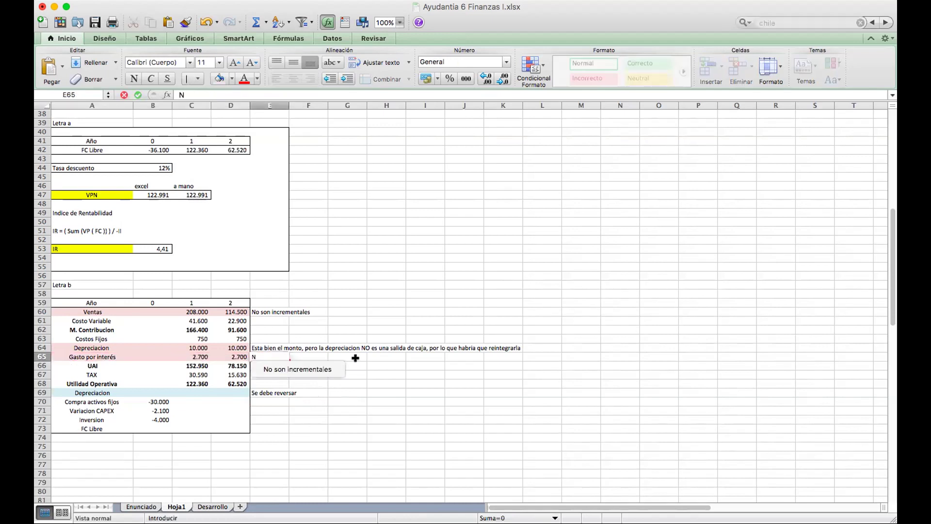
{"action": "type", "text": "O se consideran"}
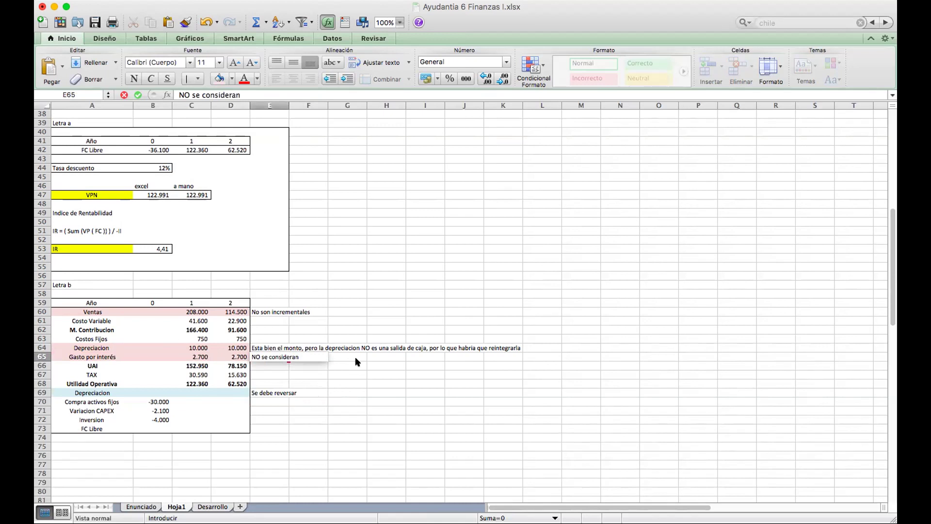
{"action": "type", "text": " gastos por interés"}
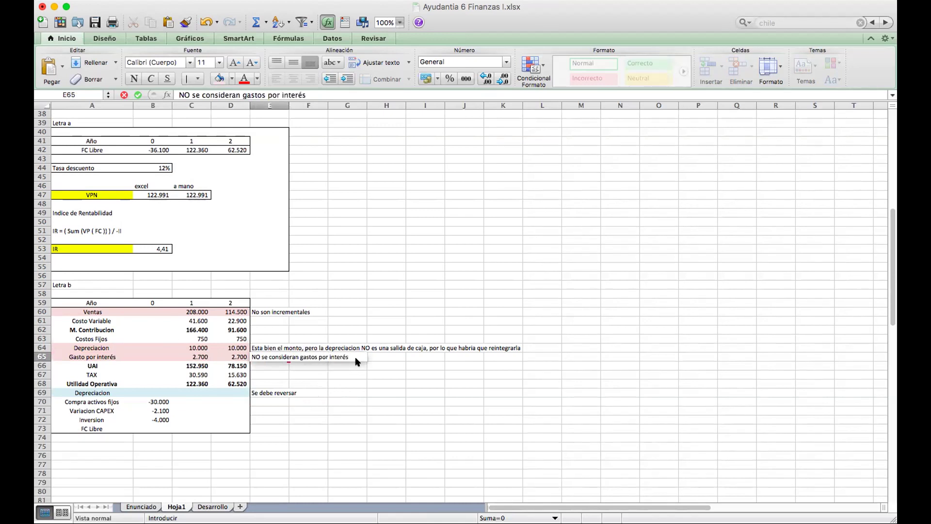
{"action": "type", "text": " en FC Libr"}
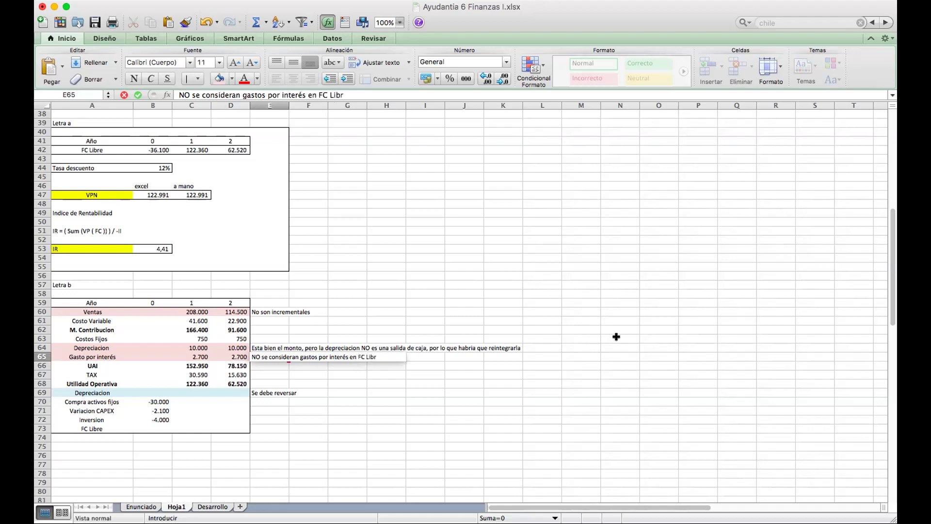
{"action": "type", "text": "e"}
{"action": "key", "text": "Return"}
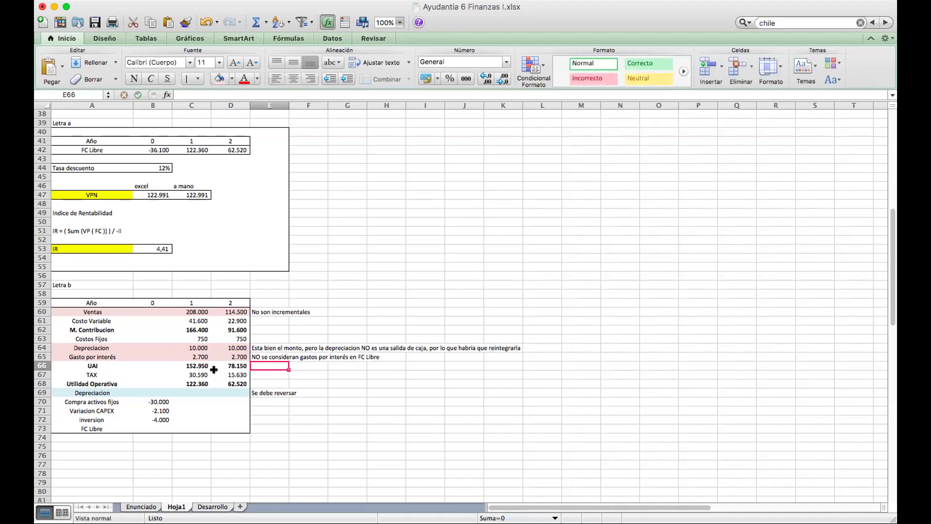
{"action": "left_click_drag", "start_coordinate": [62, 358], "coordinate": [282, 358]}
Scroll up through Hoja1 past the Letra b table to the input data table.
{"action": "left_click", "coordinate": [284, 365]}
{"action": "scroll", "coordinate": [210, 348], "scroll_direction": "up", "scroll_amount": 3}
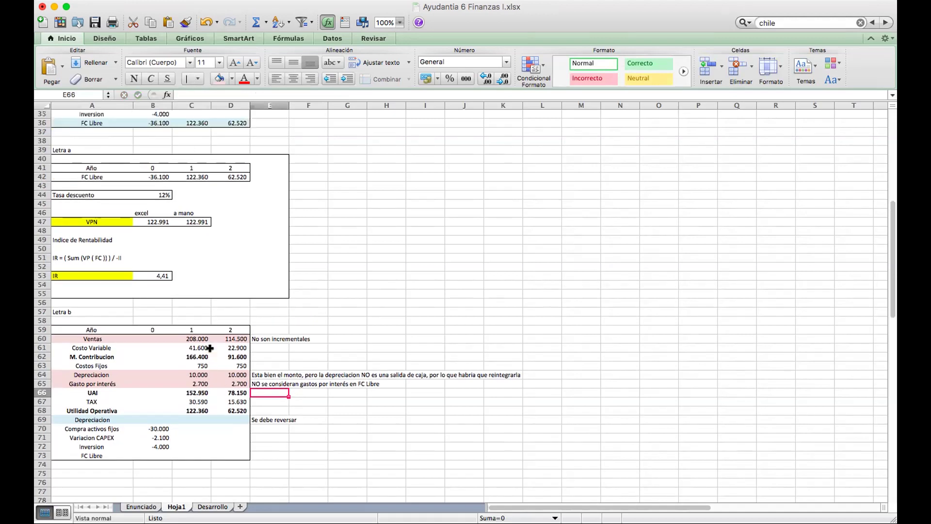
{"action": "scroll", "coordinate": [209, 349], "scroll_direction": "up", "scroll_amount": 10}
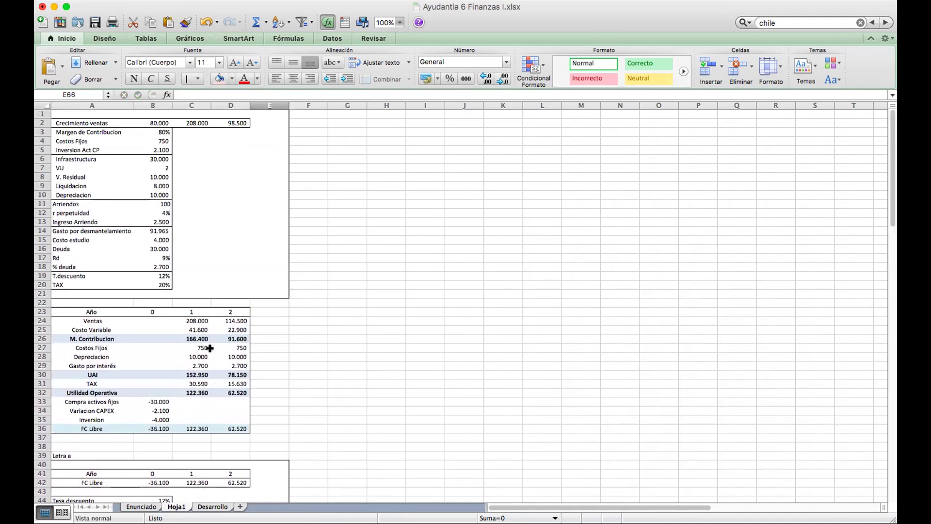
{"action": "scroll", "coordinate": [209, 348], "scroll_direction": "down", "scroll_amount": 11}
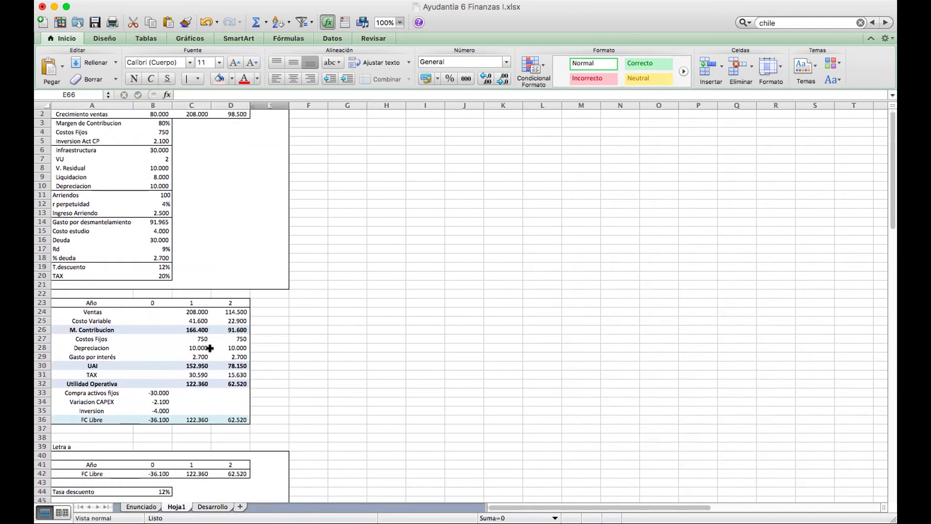
{"action": "scroll", "coordinate": [209, 348], "scroll_direction": "down", "scroll_amount": 1}
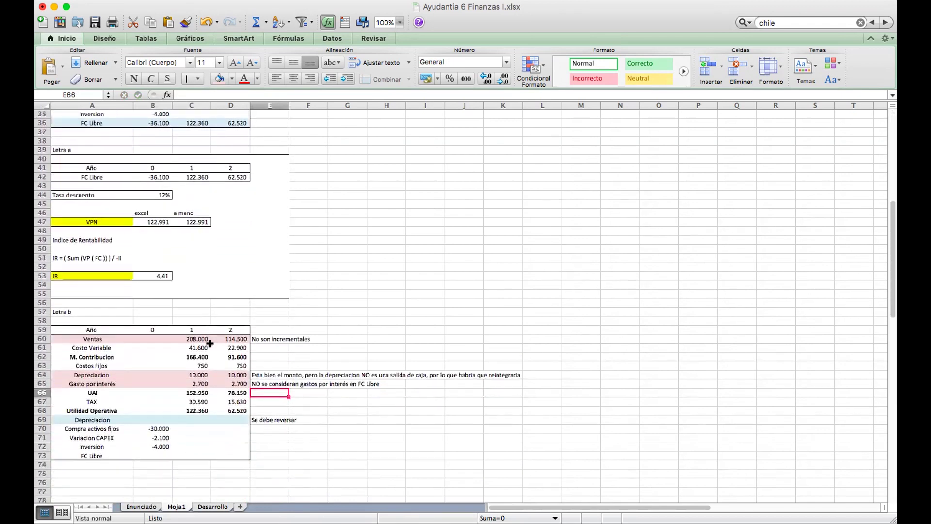
{"action": "left_click", "coordinate": [92, 382]}
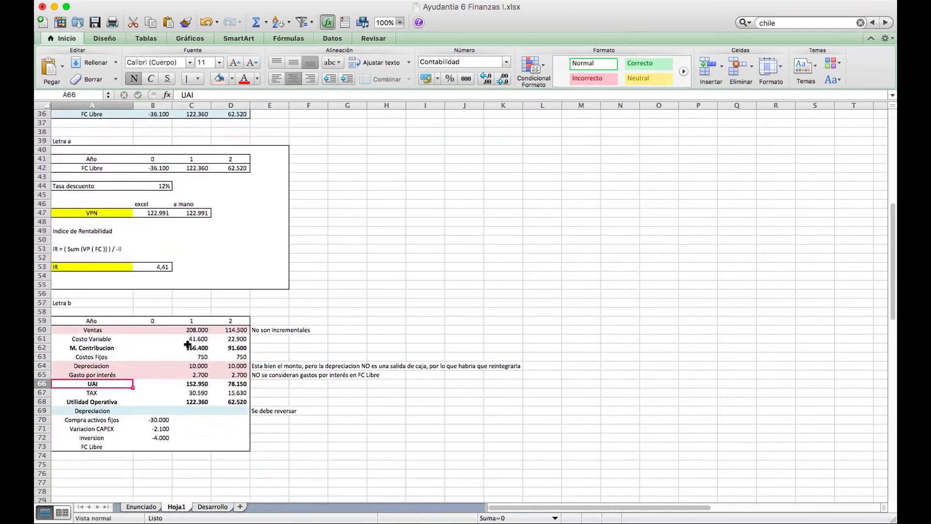
{"action": "scroll", "coordinate": [187, 344], "scroll_direction": "up", "scroll_amount": 1}
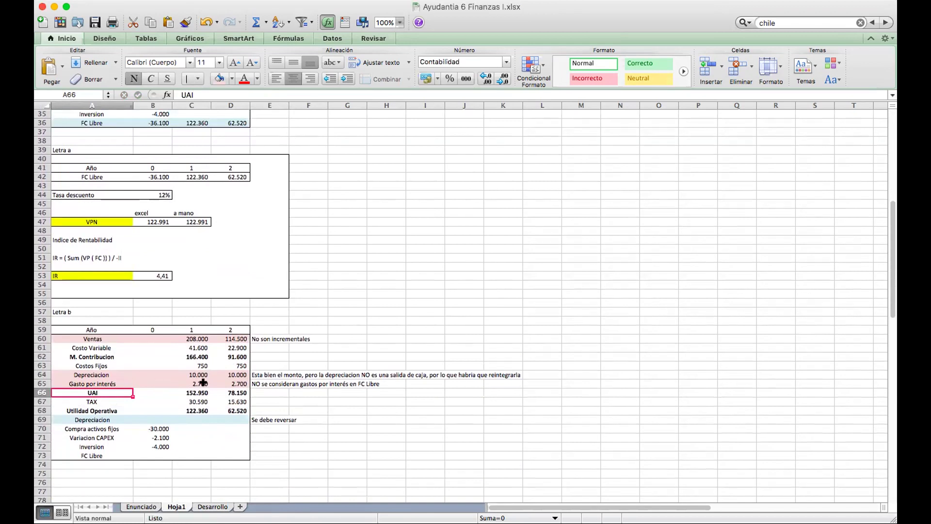
{"action": "scroll", "coordinate": [203, 382], "scroll_direction": "up", "scroll_amount": 11}
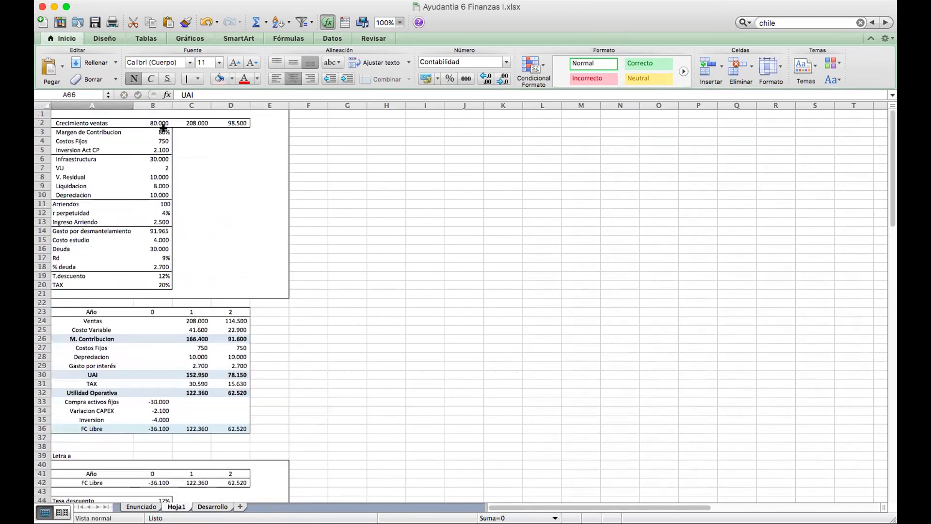
{"action": "left_click", "coordinate": [161, 124]}
{"action": "key", "text": "Down"}
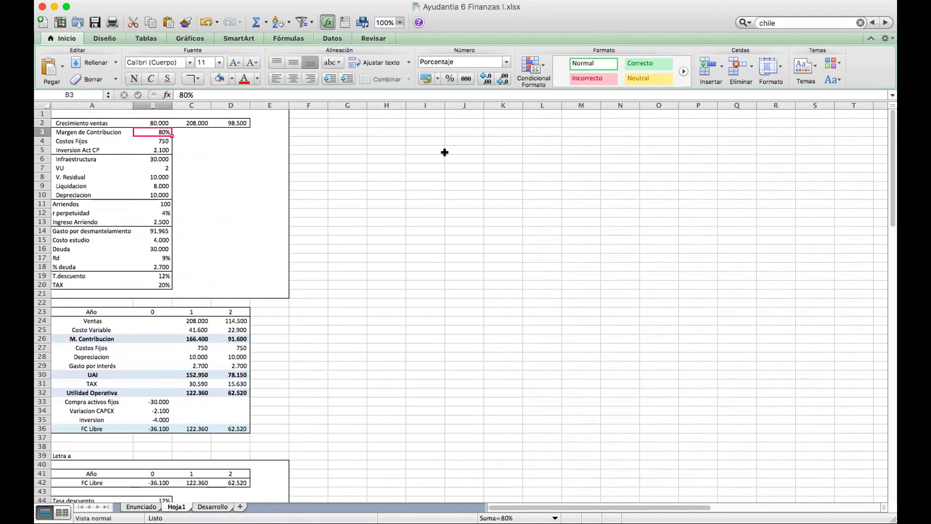
{"action": "key", "text": "Down"}
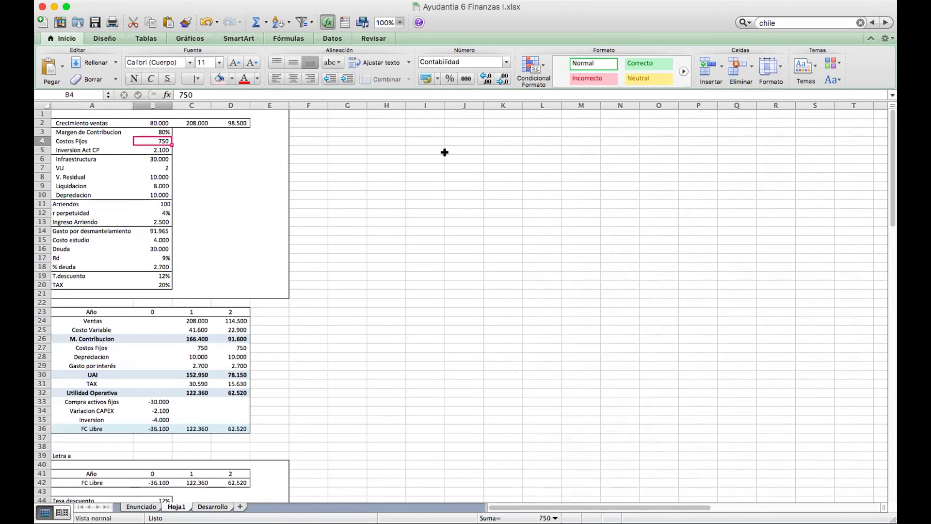
{"action": "key", "text": "Down"}
{"action": "key", "text": "Left"}
{"action": "key", "text": "Right"}
{"action": "key", "text": "Left"}
{"action": "key", "text": "Right"}
{"action": "key", "text": "Down"}
{"action": "key", "text": "Down"}
{"action": "key", "text": "Down"}
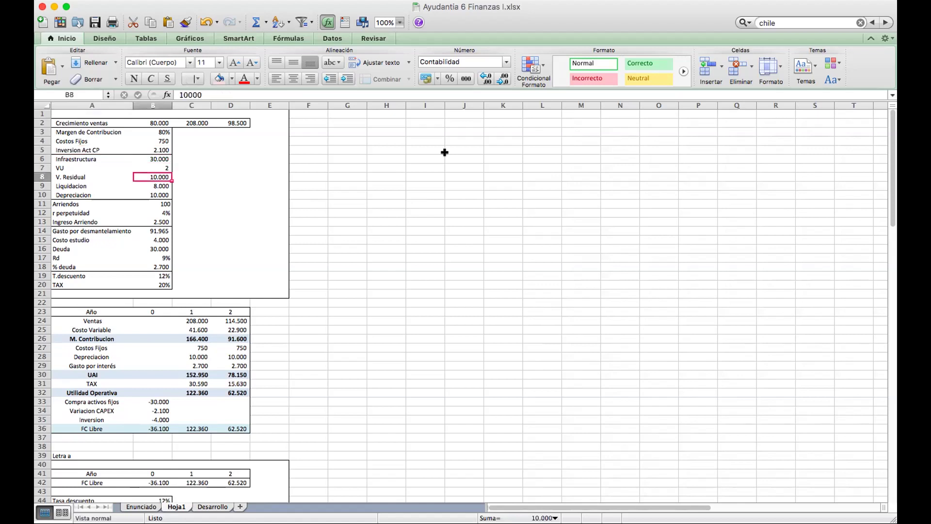
{"action": "key", "text": "Down"}
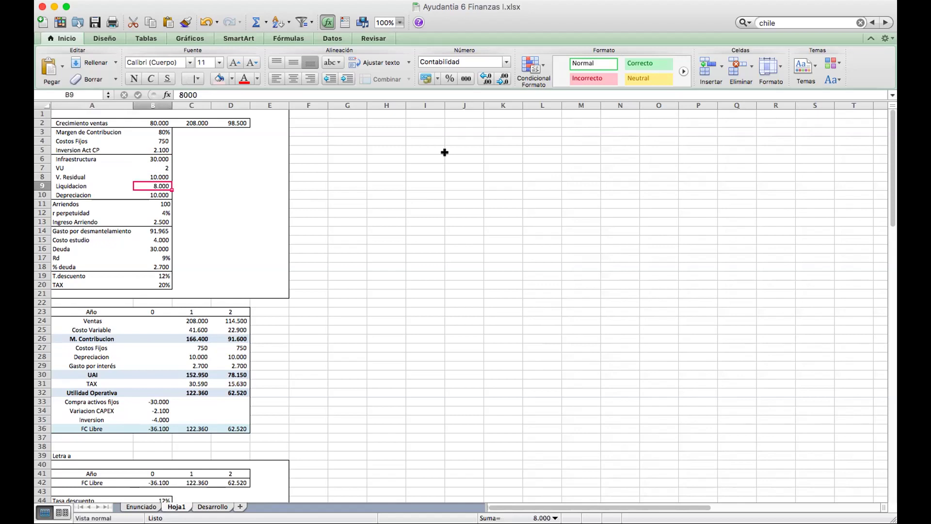
{"action": "key", "text": "Down"}
{"action": "key", "text": "Down"}
{"action": "key", "text": "Down"}
{"action": "key", "text": "Down"}
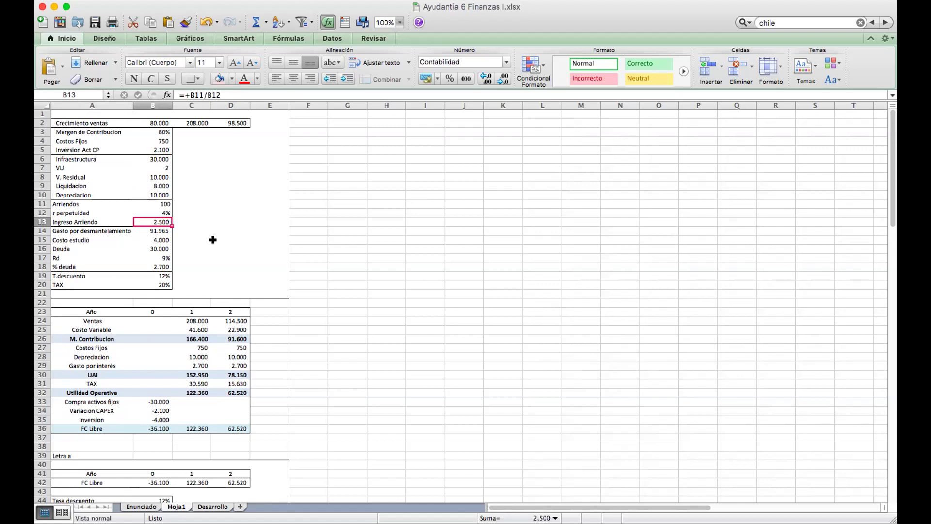
{"action": "key", "text": "Up"}
{"action": "key", "text": "Up"}
{"action": "key", "text": "Up"}
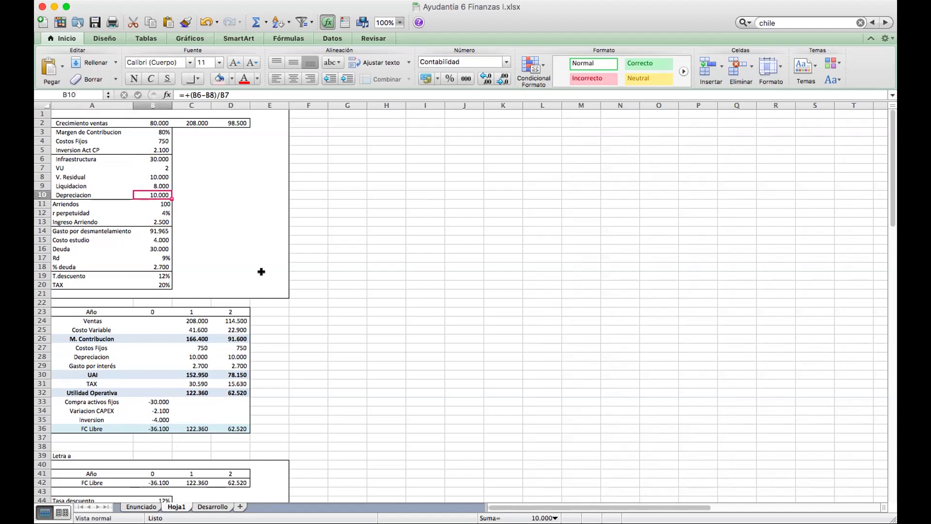
{"action": "key", "text": "Down"}
{"action": "key", "text": "Down"}
{"action": "key", "text": "Down"}
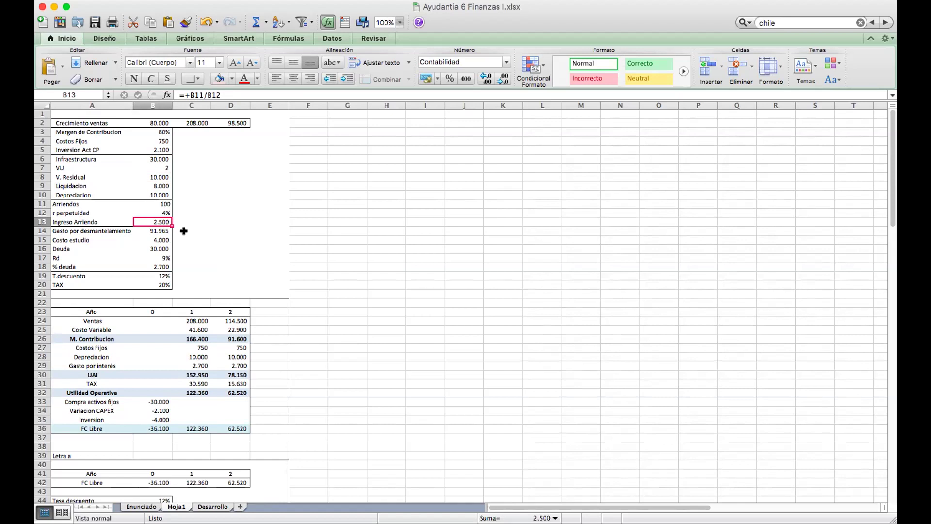
{"action": "left_click_drag", "start_coordinate": [67, 230], "coordinate": [155, 230]}
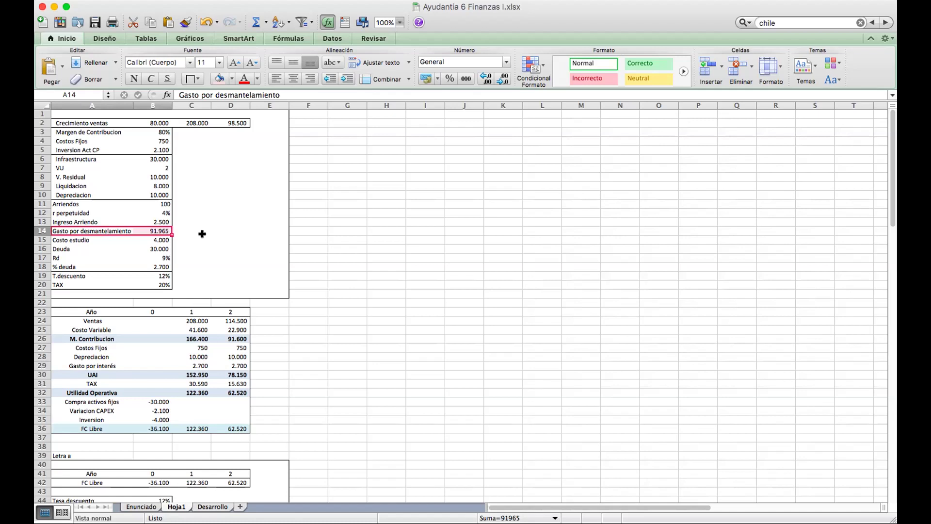
{"action": "scroll", "coordinate": [202, 233], "scroll_direction": "down", "scroll_amount": 5}
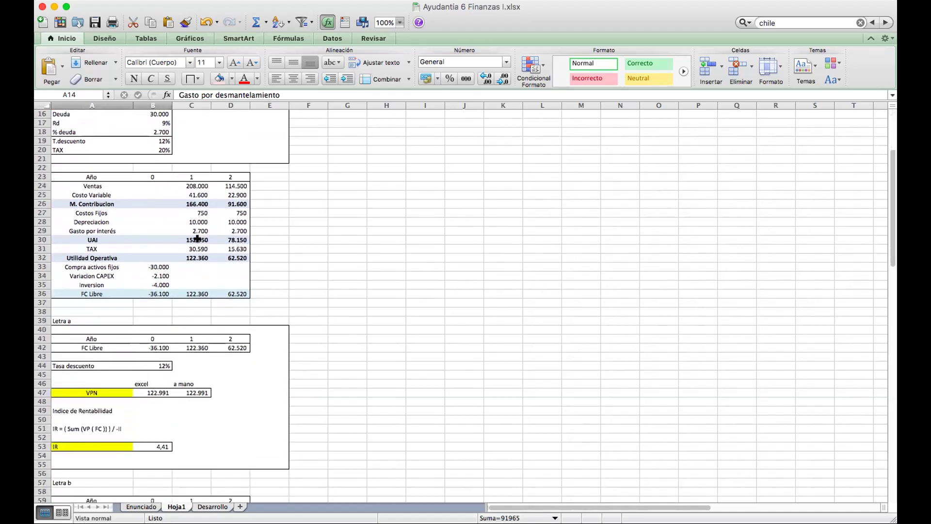
{"action": "scroll", "coordinate": [167, 244], "scroll_direction": "up", "scroll_amount": 3}
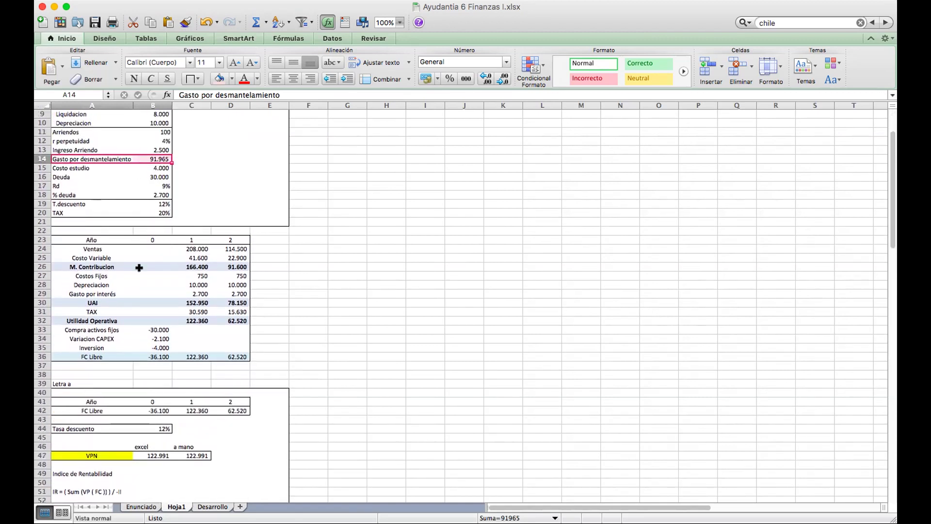
{"action": "scroll", "coordinate": [139, 267], "scroll_direction": "down", "scroll_amount": 10}
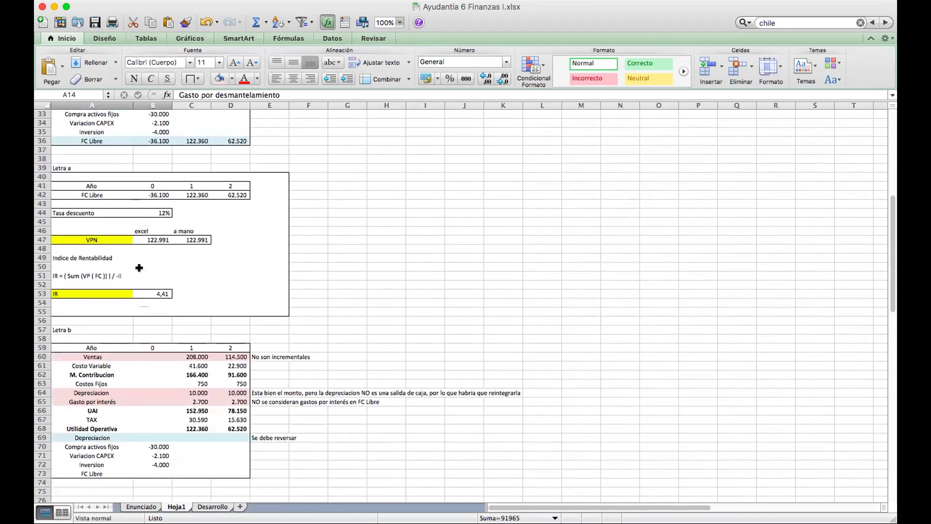
Insert a shaded blank row above UAI and type 'Gasto por desmantelameniento' in A66.
{"action": "left_click_drag", "start_coordinate": [68, 347], "coordinate": [238, 347]}
{"action": "right_click", "coordinate": [222, 346]}
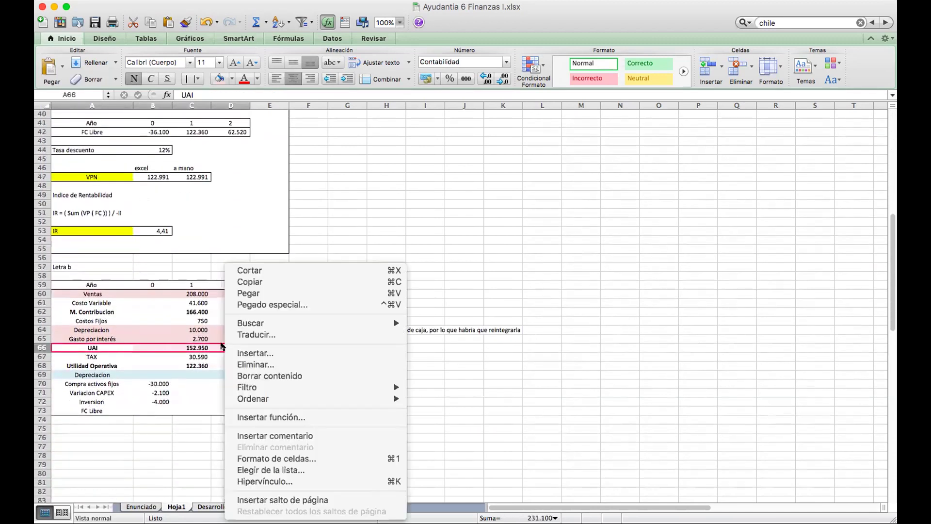
{"action": "left_click", "coordinate": [270, 353]}
{"action": "left_click", "coordinate": [446, 468]}
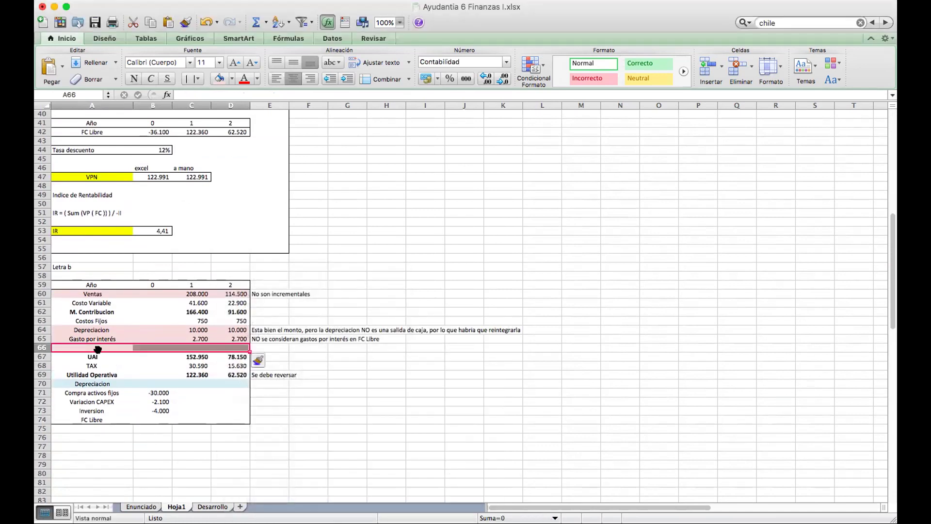
{"action": "left_click", "coordinate": [232, 78]}
{"action": "left_click", "coordinate": [283, 112]}
{"action": "left_click", "coordinate": [97, 347]}
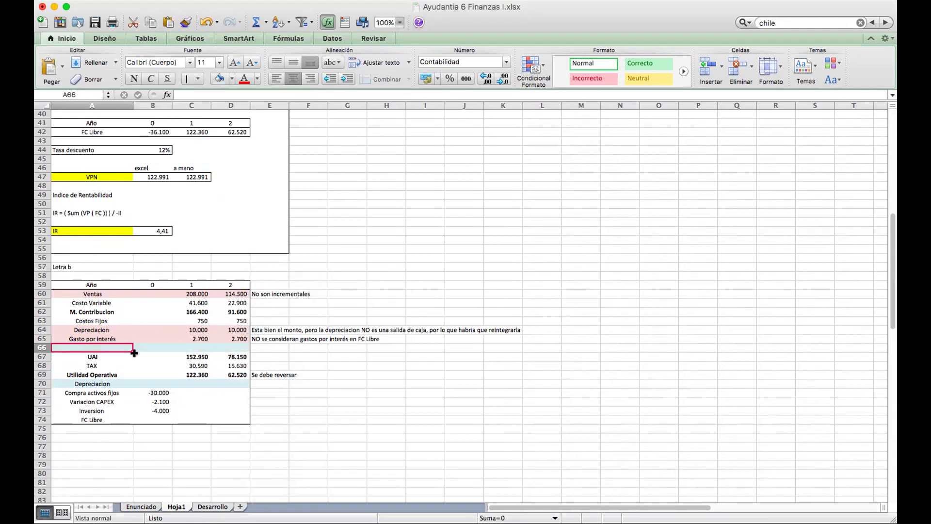
{"action": "type", "text": "Gasto por d"}
{"action": "type", "text": "esmantelamen"}
{"action": "type", "text": "iento"}
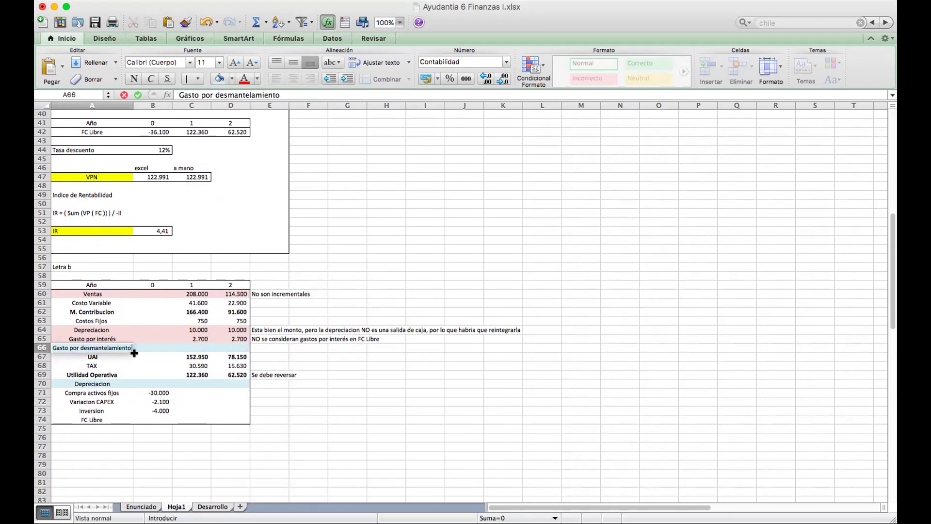
Commit the Gasto por desmantelamiento label and move along row 66 to the notes column.
{"action": "key", "text": "Tab"}
{"action": "key", "text": "Right"}
{"action": "key", "text": "Right"}
{"action": "key", "text": "Right"}
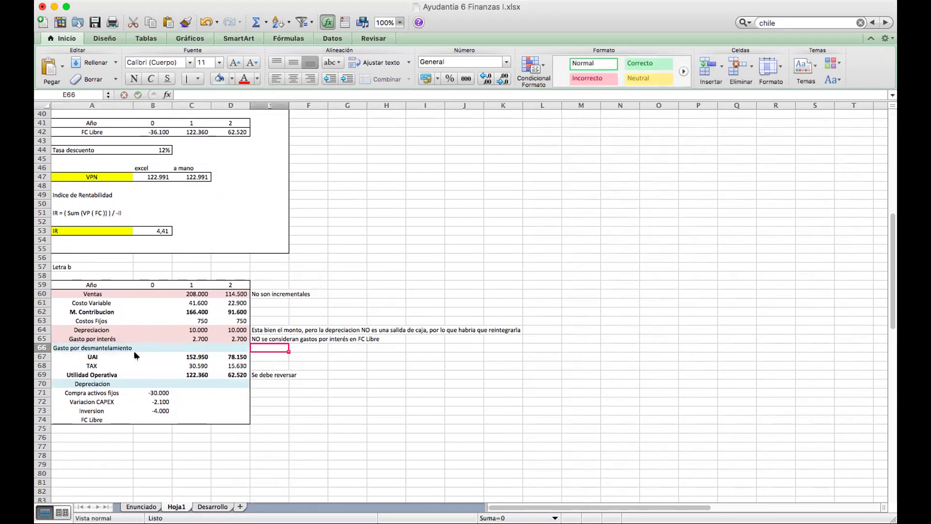
{"action": "scroll", "coordinate": [243, 315], "scroll_direction": "up", "scroll_amount": 1}
{"action": "scroll", "coordinate": [244, 316], "scroll_direction": "up", "scroll_amount": 5}
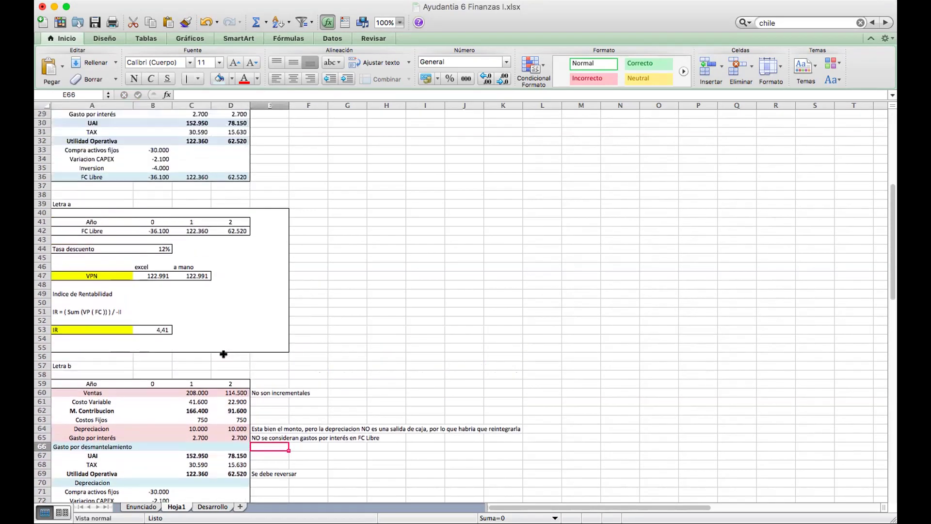
{"action": "scroll", "coordinate": [223, 354], "scroll_direction": "up", "scroll_amount": 2}
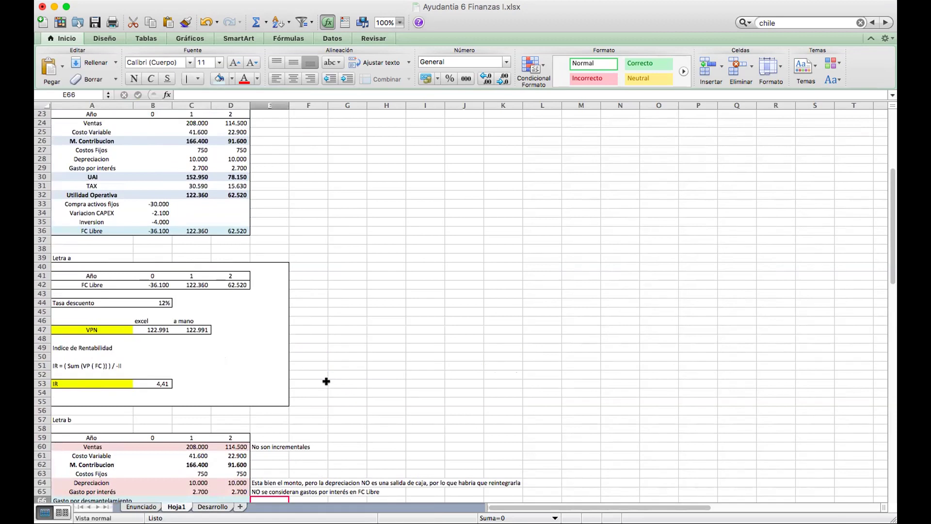
{"action": "scroll", "coordinate": [327, 381], "scroll_direction": "down", "scroll_amount": 2}
{"action": "scroll", "coordinate": [326, 382], "scroll_direction": "down", "scroll_amount": 4}
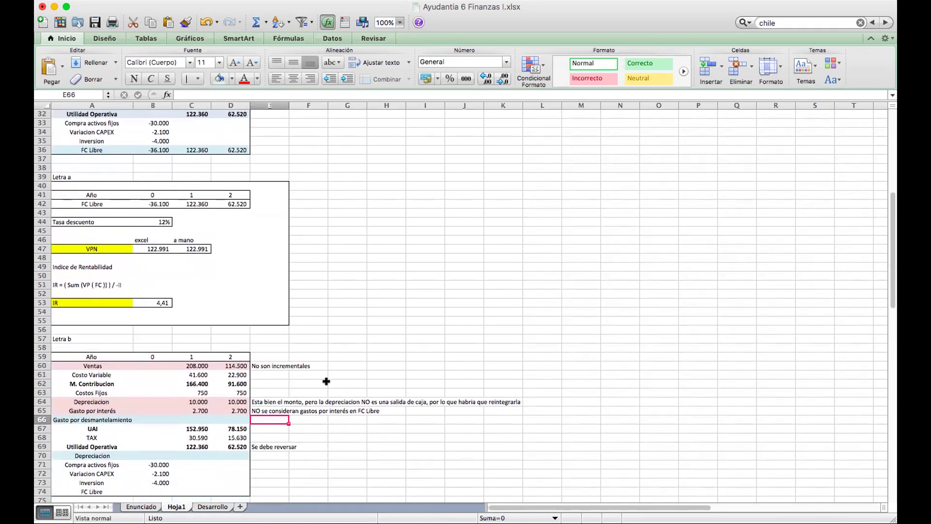
Note 'Hay que considerarlo porque es una salida de caja' in E66.
{"action": "type", "text": "F"}
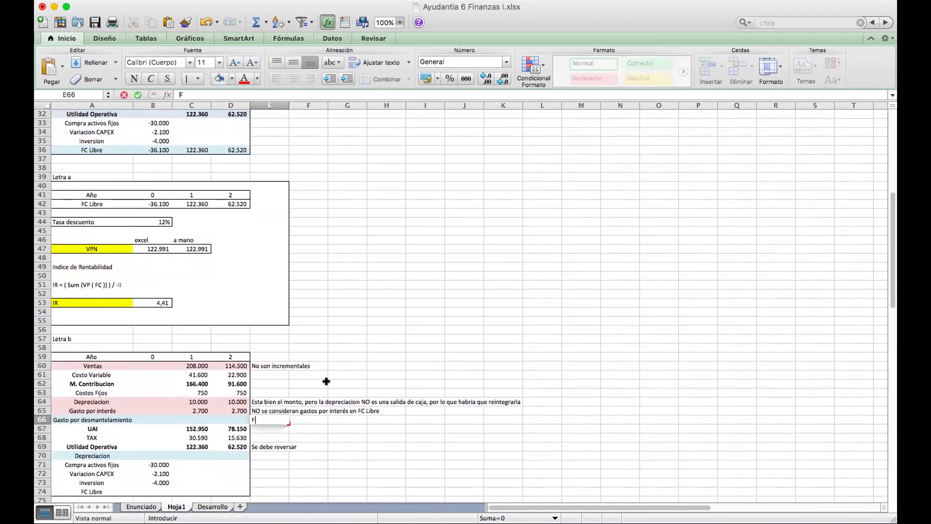
{"action": "key", "text": "BackSpace"}
{"action": "key", "text": "BackSpace"}
{"action": "key", "text": "BackSpace"}
{"action": "type", "text": "Hay que"}
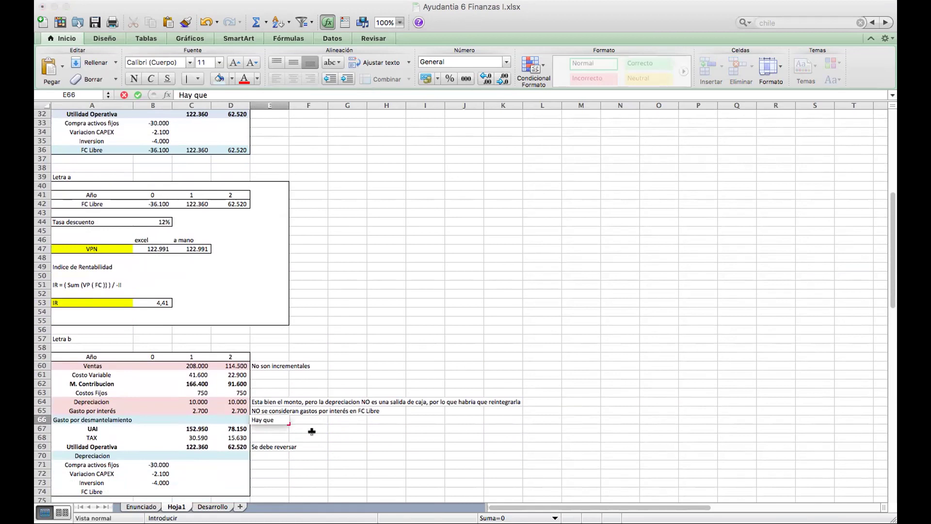
{"action": "scroll", "coordinate": [312, 431], "scroll_direction": "down", "scroll_amount": 2}
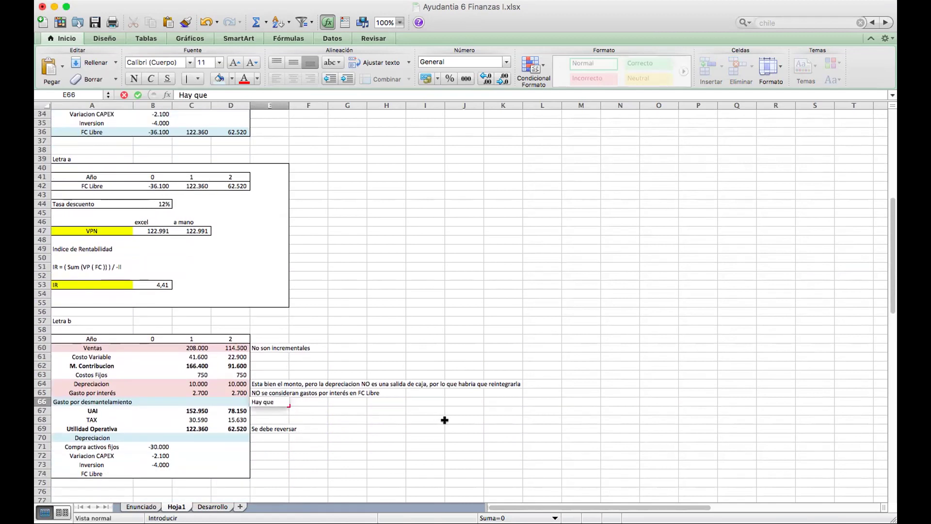
{"action": "left_click", "coordinate": [276, 401]}
{"action": "type", "text": "cons"}
{"action": "type", "text": "id"}
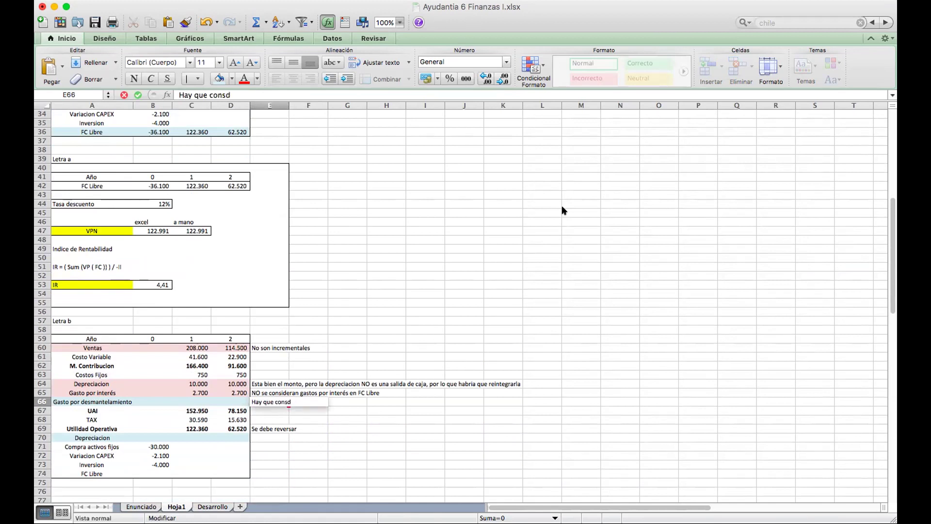
{"action": "type", "text": "erarlo porque es una salida"}
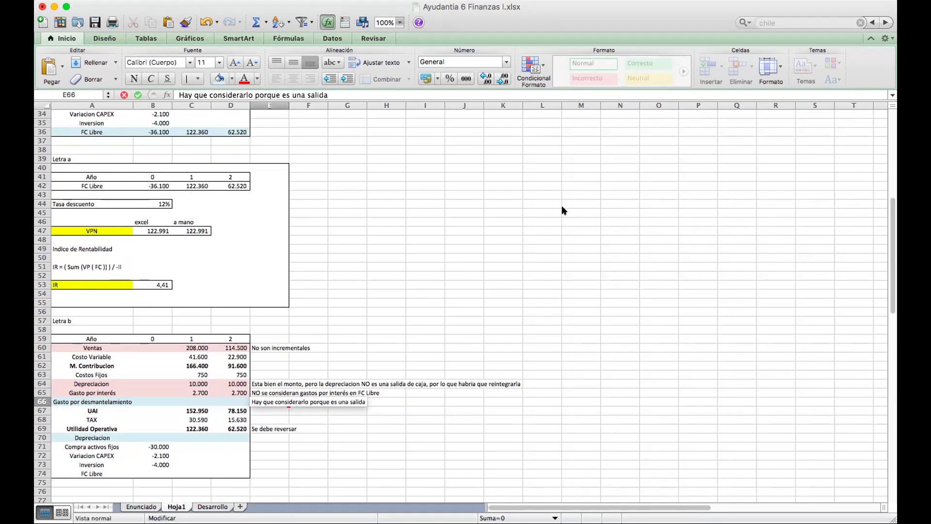
{"action": "type", "text": " de caja"}
{"action": "key", "text": "Return"}
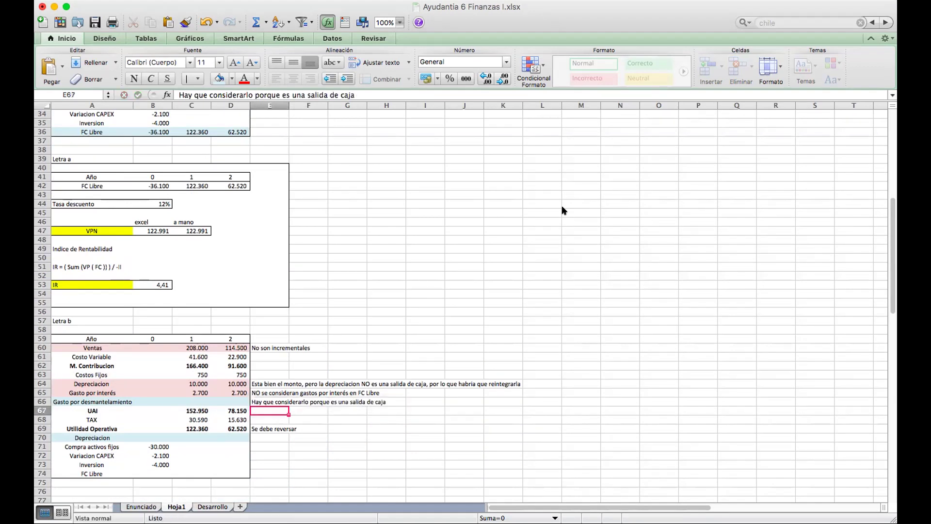
{"action": "key", "text": "Left"}
{"action": "key", "text": "Left"}
{"action": "key", "text": "Left"}
{"action": "key", "text": "Left"}
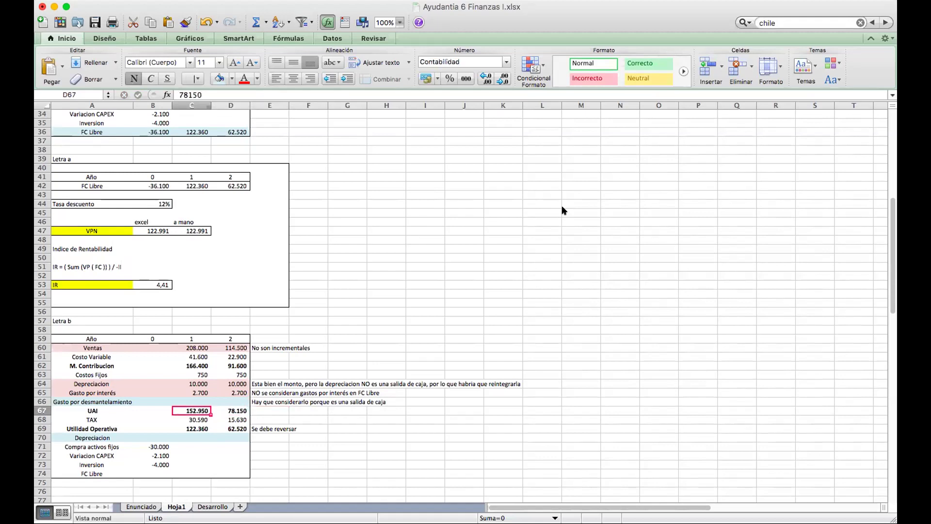
{"action": "key", "text": "Right"}
{"action": "key", "text": "Right"}
{"action": "key", "text": "Right"}
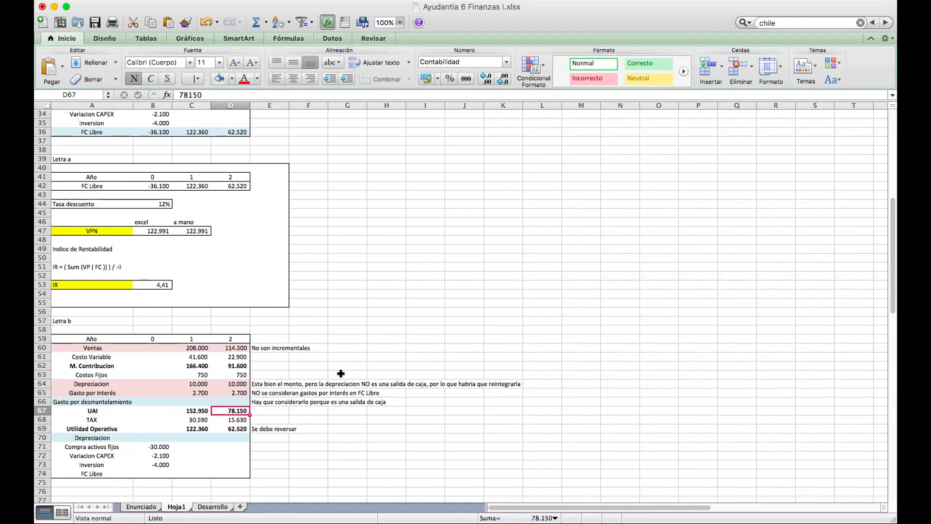
{"action": "scroll", "coordinate": [341, 373], "scroll_direction": "up", "scroll_amount": 1}
{"action": "left_click_drag", "start_coordinate": [108, 426], "coordinate": [214, 428]}
{"action": "scroll", "coordinate": [272, 433], "scroll_direction": "down", "scroll_amount": 2}
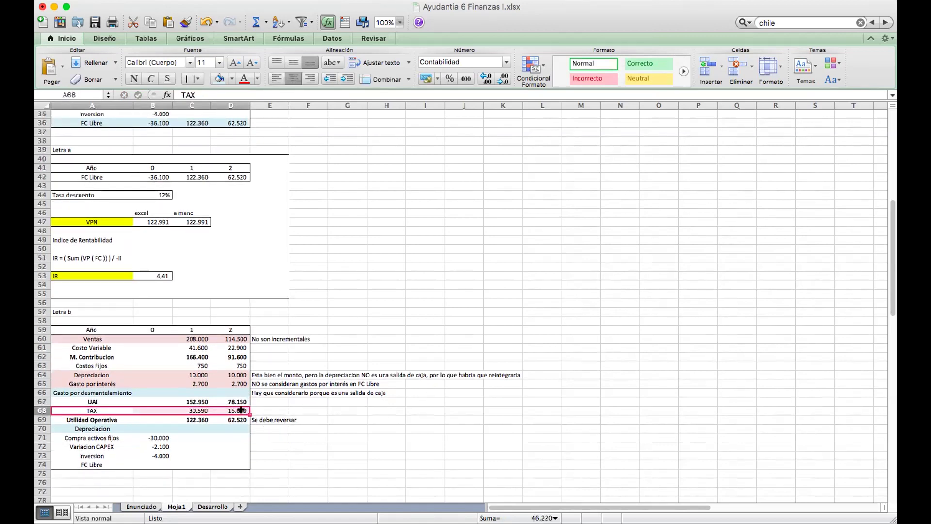
{"action": "scroll", "coordinate": [205, 398], "scroll_direction": "down", "scroll_amount": 3}
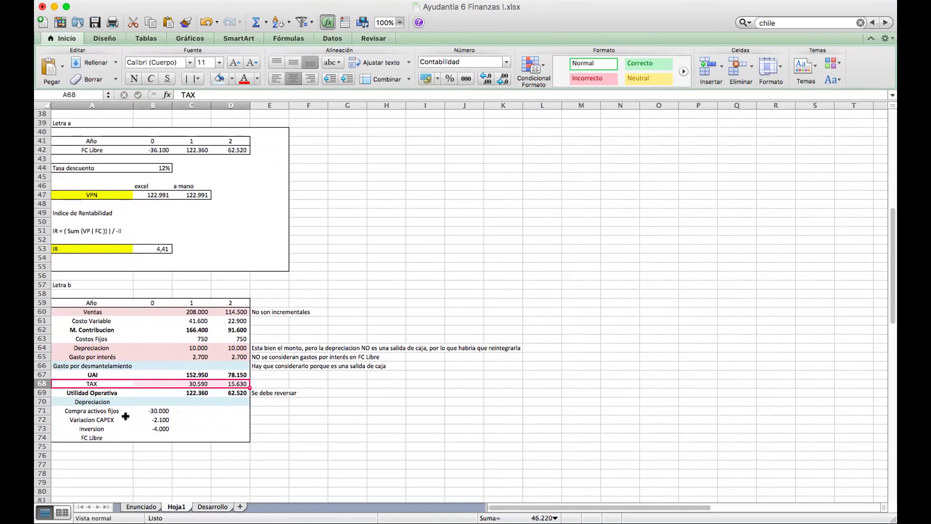
{"action": "left_click_drag", "start_coordinate": [83, 383], "coordinate": [225, 380]}
{"action": "left_click", "coordinate": [194, 383]}
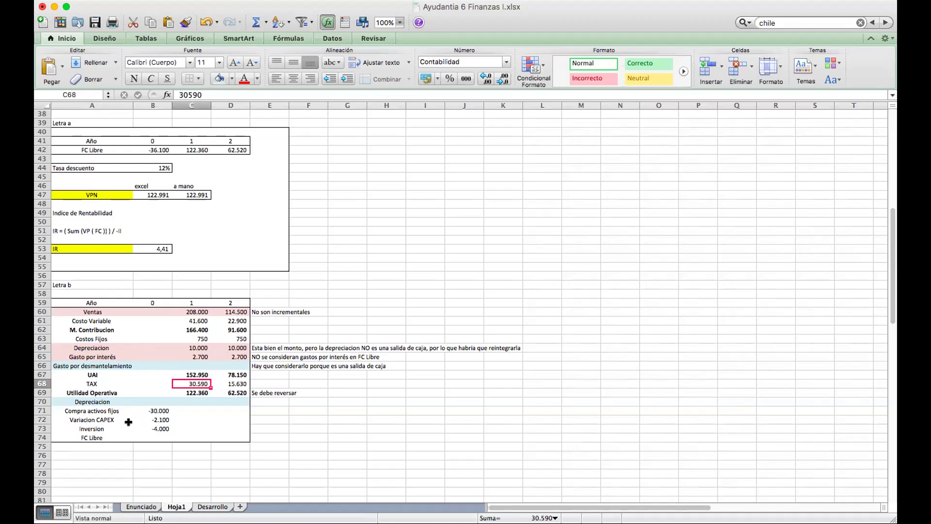
{"action": "left_click_drag", "start_coordinate": [70, 428], "coordinate": [213, 426]}
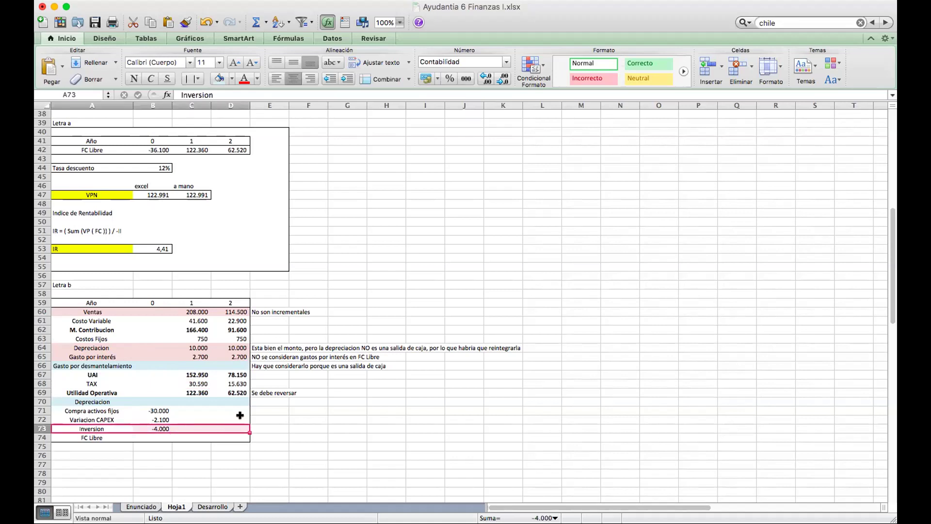
{"action": "left_click_drag", "start_coordinate": [194, 311], "coordinate": [196, 392]}
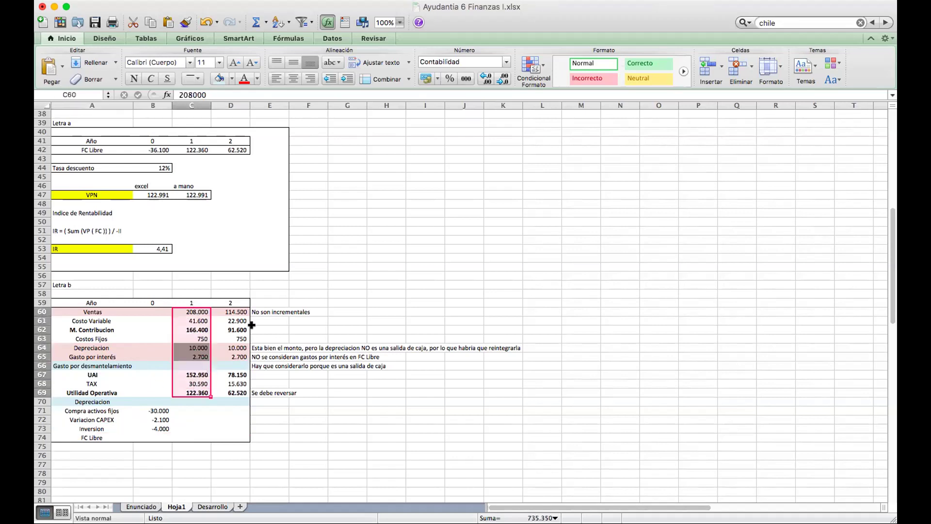
{"action": "left_click_drag", "start_coordinate": [239, 302], "coordinate": [232, 393]}
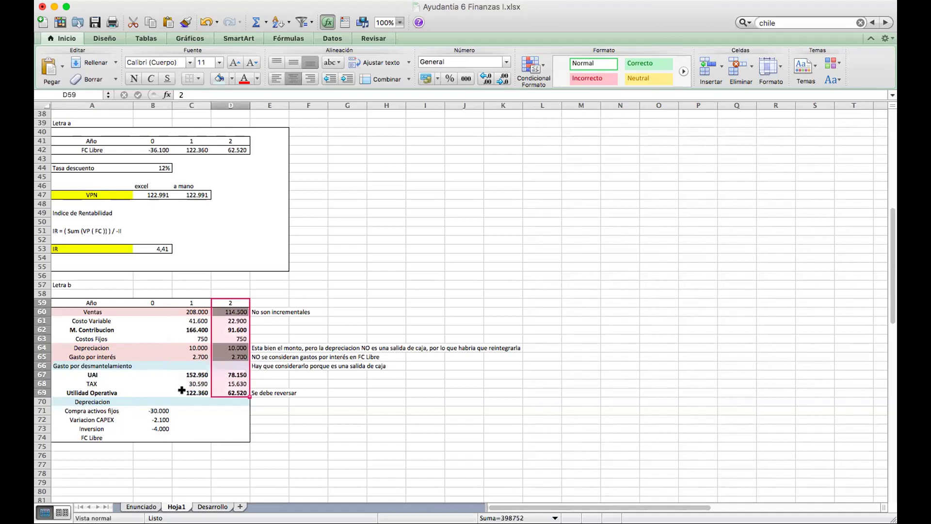
{"action": "left_click", "coordinate": [165, 429]}
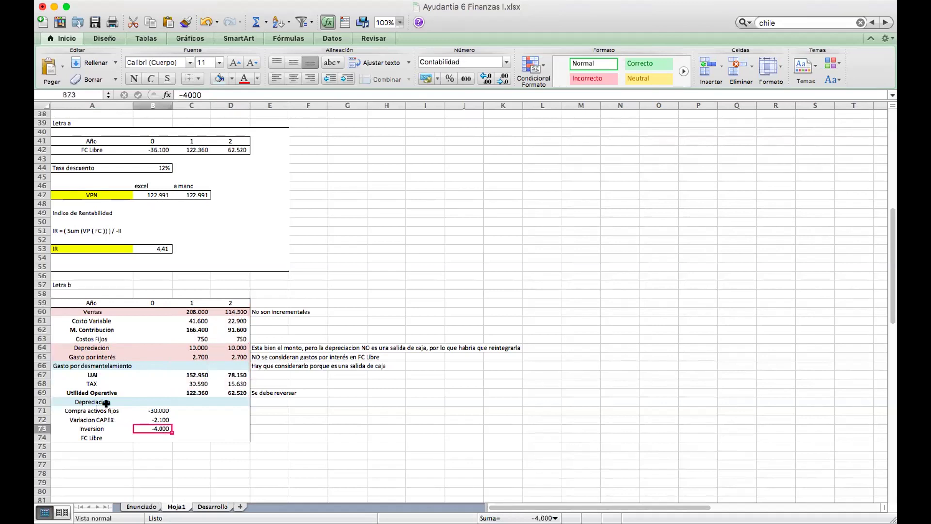
{"action": "left_click", "coordinate": [147, 400]}
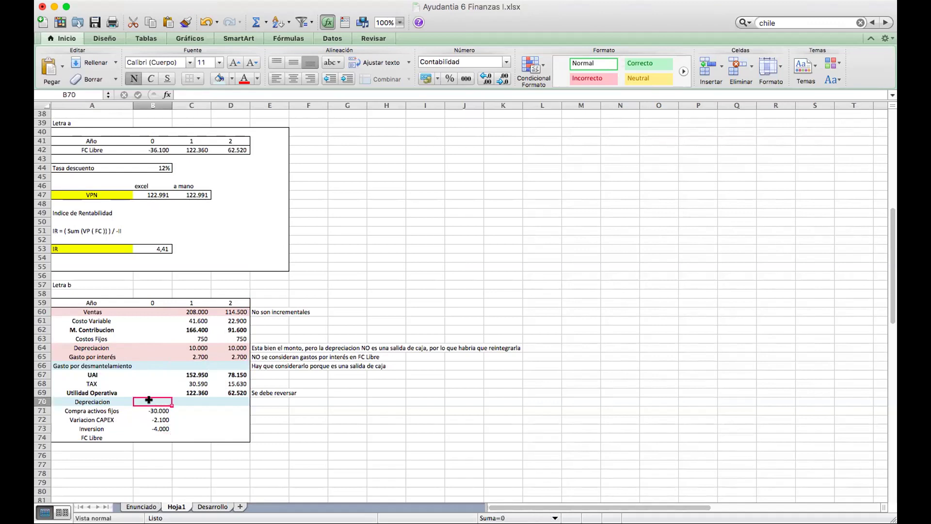
{"action": "key", "text": "Left"}
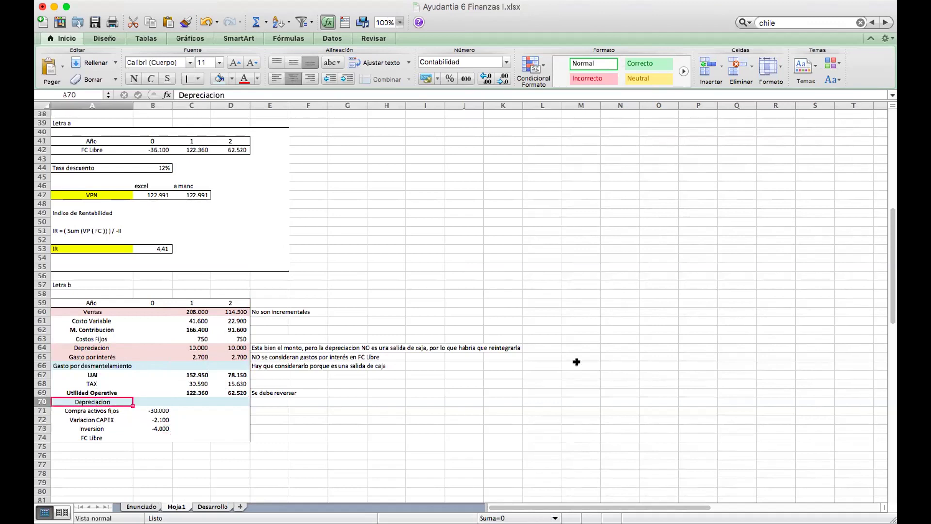
{"action": "key", "text": "Right"}
{"action": "key", "text": "Right"}
{"action": "key", "text": "Right"}
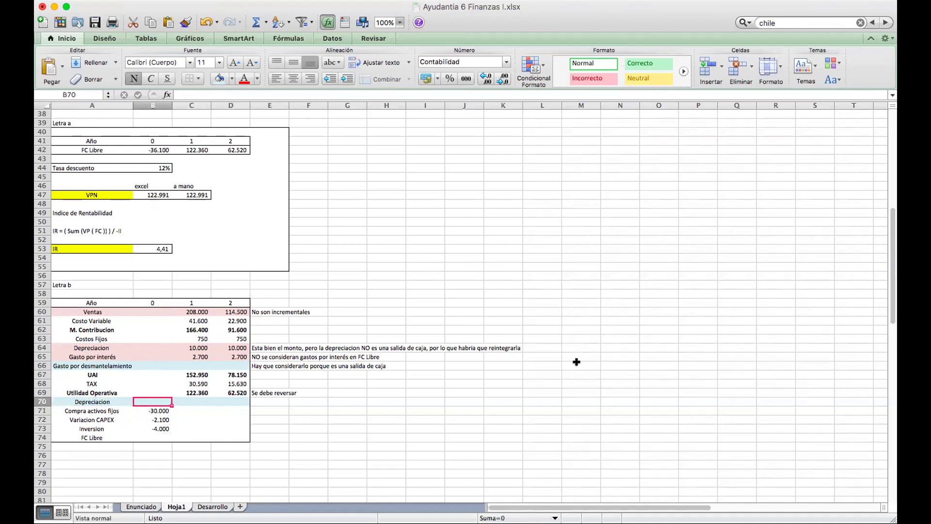
{"action": "key", "text": "Right"}
{"action": "key", "text": "Left"}
{"action": "key", "text": "Left"}
{"action": "key", "text": "Left"}
{"action": "key", "text": "Left"}
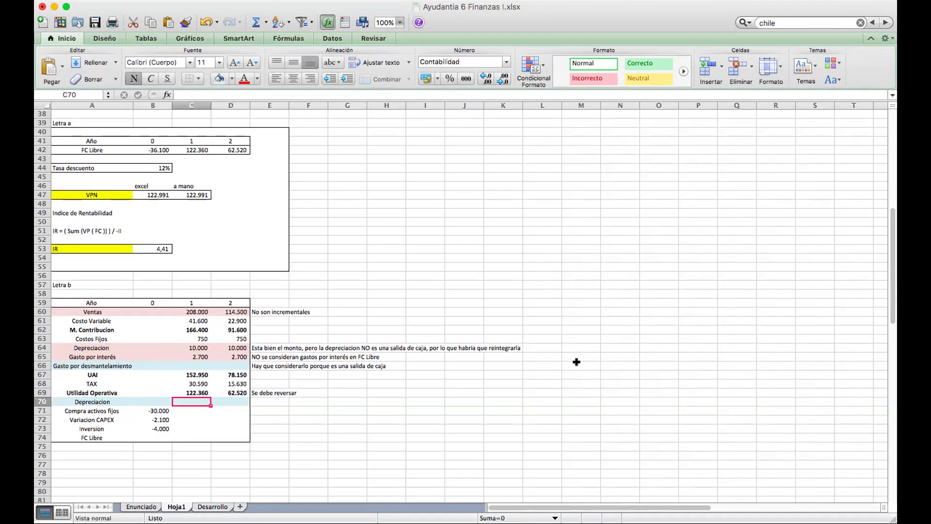
{"action": "key", "text": "Down"}
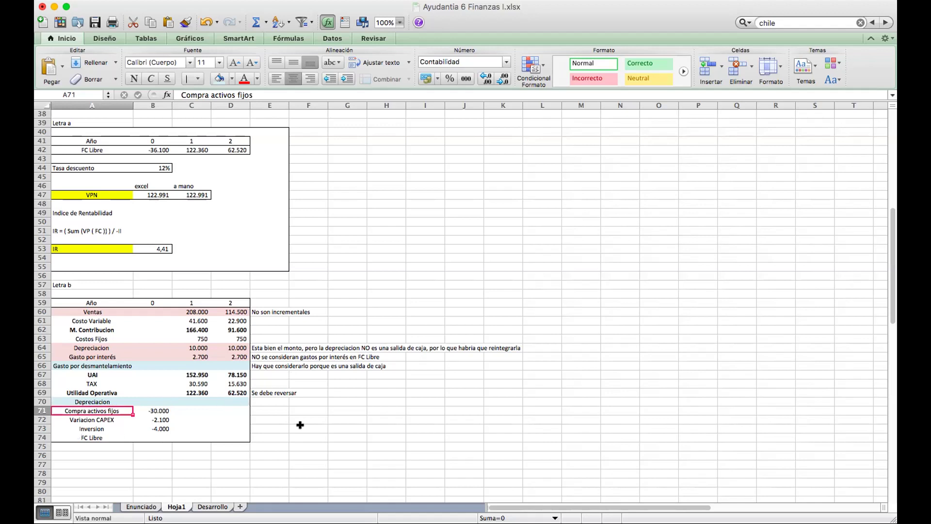
Insert a row above FC Libre labelled 'Liquidacion / venta AF'.
{"action": "left_click_drag", "start_coordinate": [68, 436], "coordinate": [236, 437]}
{"action": "right_click", "coordinate": [235, 437]}
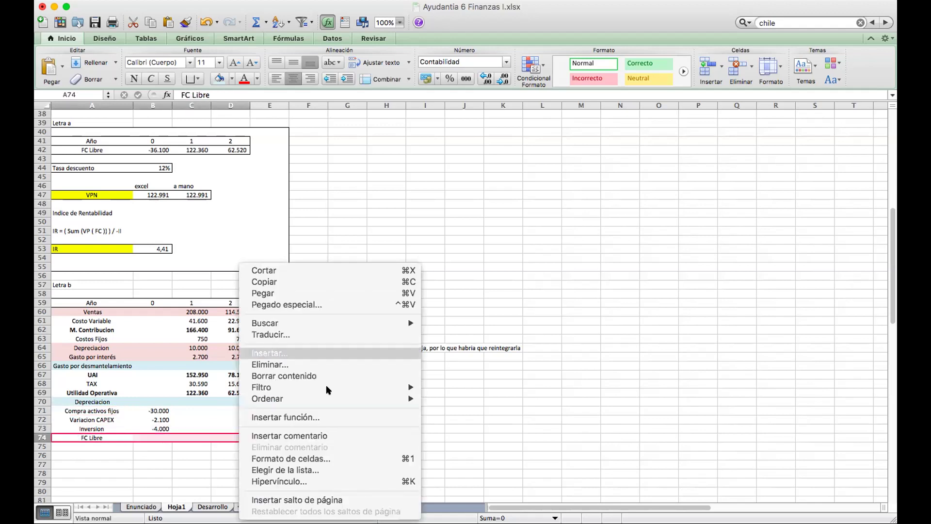
{"action": "left_click", "coordinate": [381, 429]}
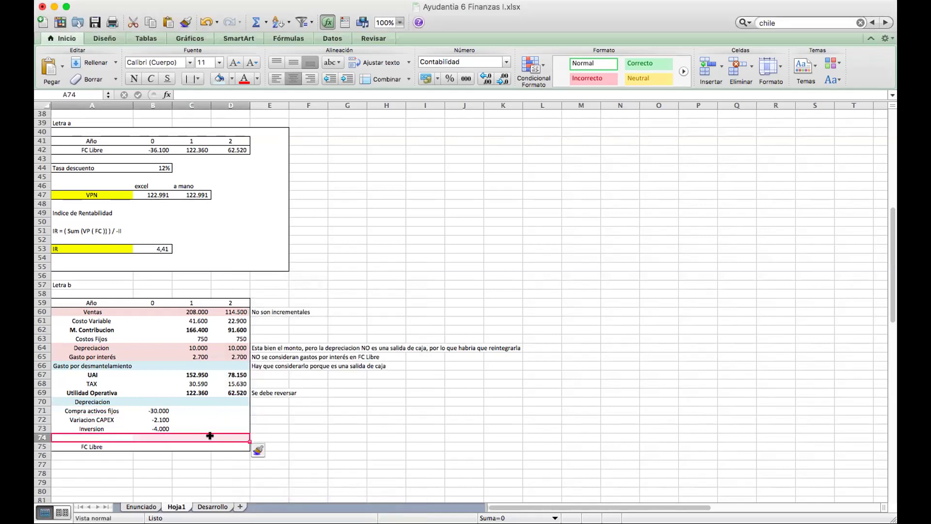
{"action": "left_click", "coordinate": [91, 437]}
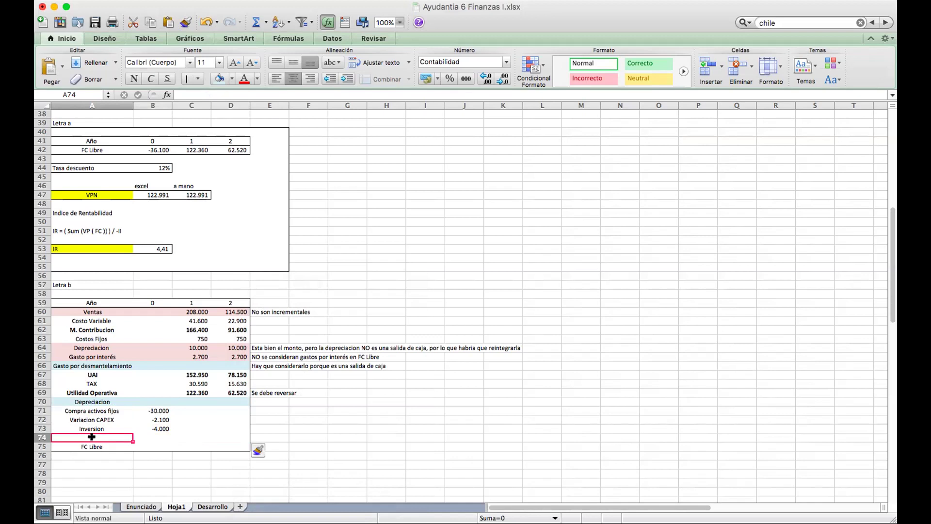
{"action": "type", "text": "Liquidacion / venta AF"}
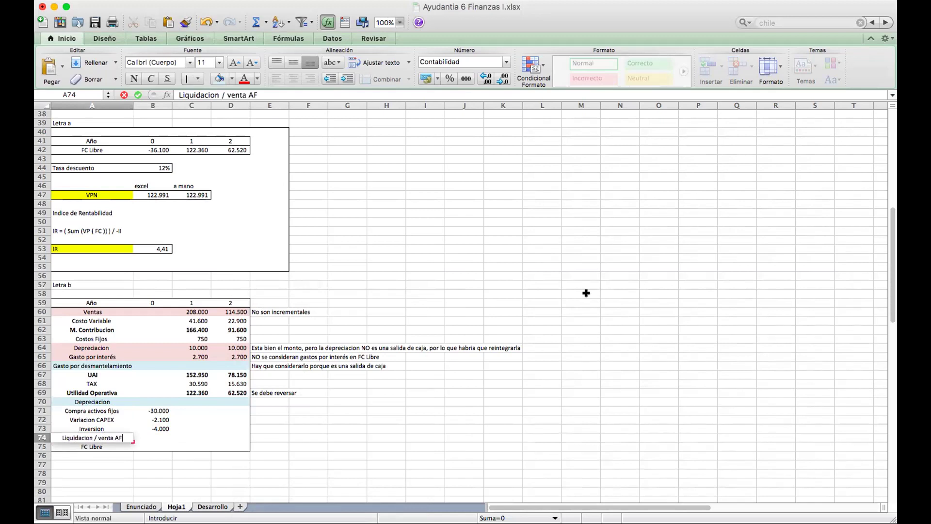
{"action": "key", "text": "Return"}
Give the new Liquidacion / venta AF row a fill colour.
{"action": "left_click_drag", "start_coordinate": [59, 441], "coordinate": [192, 437]}
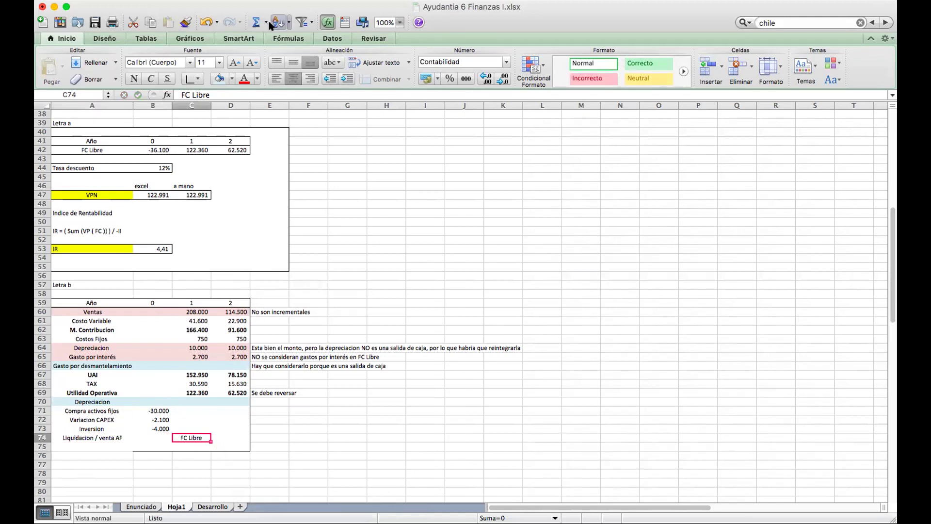
{"action": "left_click", "coordinate": [206, 23]}
{"action": "left_click_drag", "start_coordinate": [87, 438], "coordinate": [233, 438]}
{"action": "left_click", "coordinate": [219, 78]}
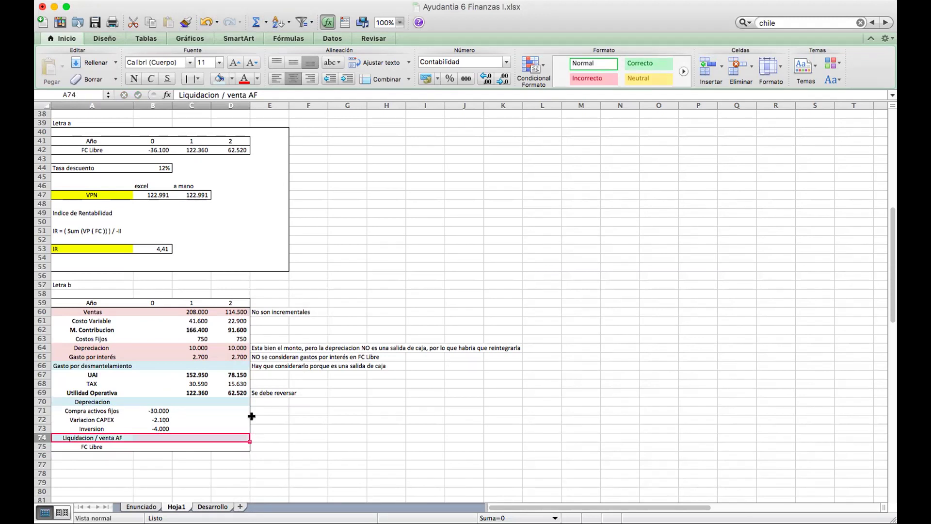
Review the Enunciado sheet's problem statement, then return to Hoja1.
{"action": "scroll", "coordinate": [303, 370], "scroll_direction": "up", "scroll_amount": 5}
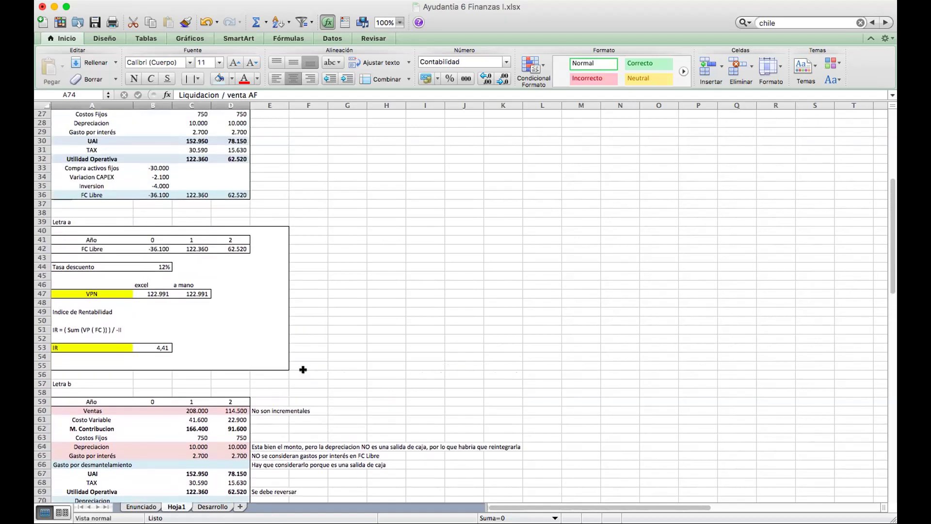
{"action": "scroll", "coordinate": [302, 369], "scroll_direction": "up", "scroll_amount": 10}
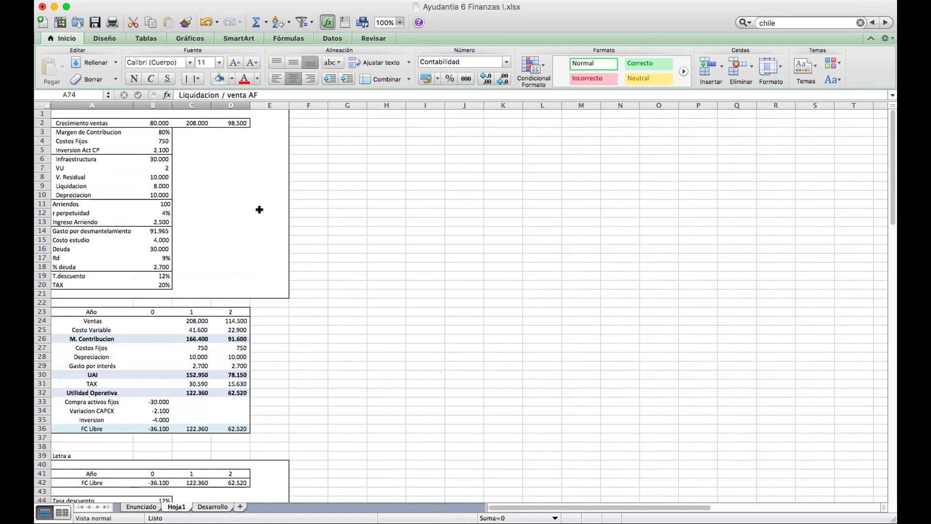
{"action": "scroll", "coordinate": [260, 209], "scroll_direction": "down", "scroll_amount": 15}
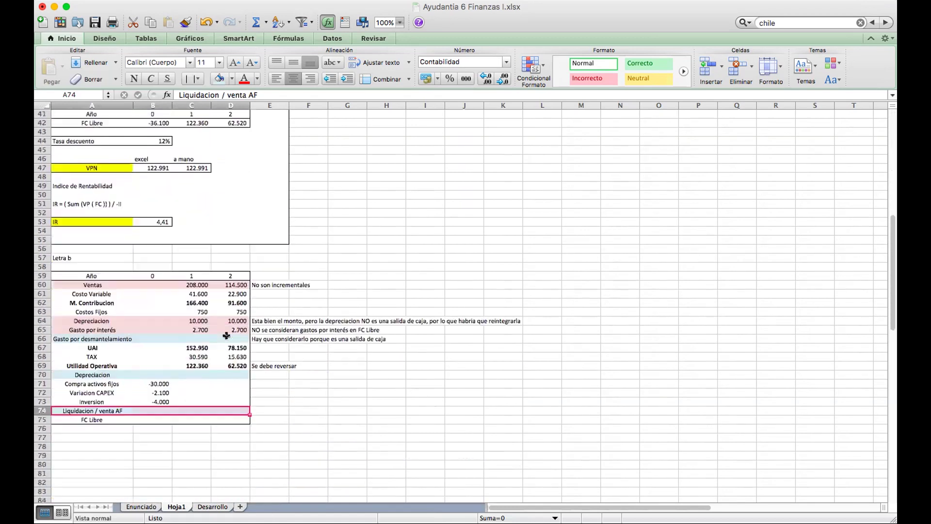
{"action": "left_click", "coordinate": [141, 506]}
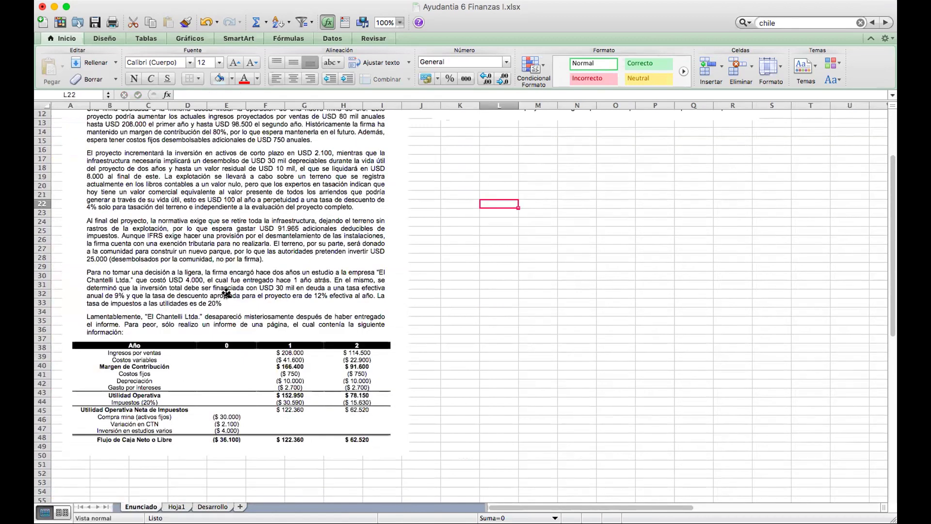
{"action": "left_click", "coordinate": [176, 507]}
Insert a 'Costo de oportunidad Terreno' row above FC Libre and widen column A to fit it.
{"action": "left_click_drag", "start_coordinate": [73, 347], "coordinate": [212, 343]}
{"action": "right_click", "coordinate": [212, 343]}
{"action": "left_click", "coordinate": [233, 352]}
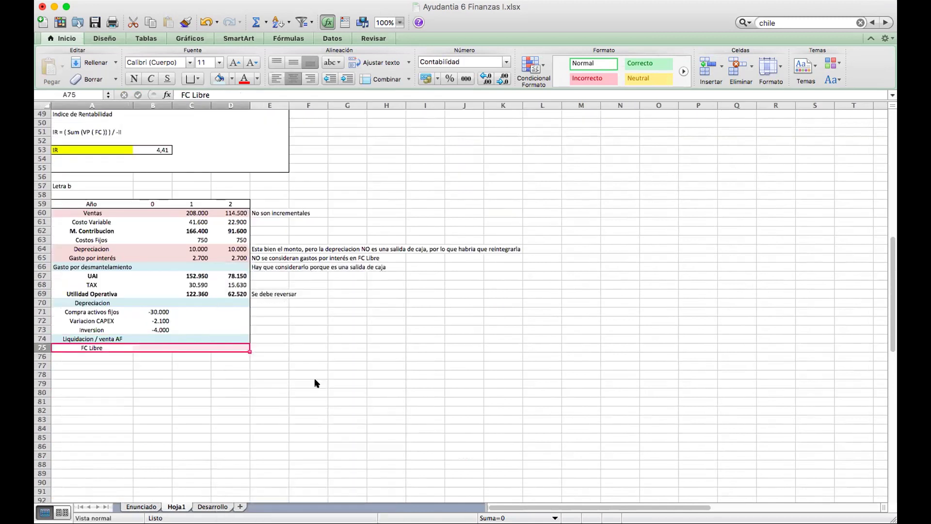
{"action": "left_click", "coordinate": [371, 421]}
{"action": "left_click", "coordinate": [97, 346]}
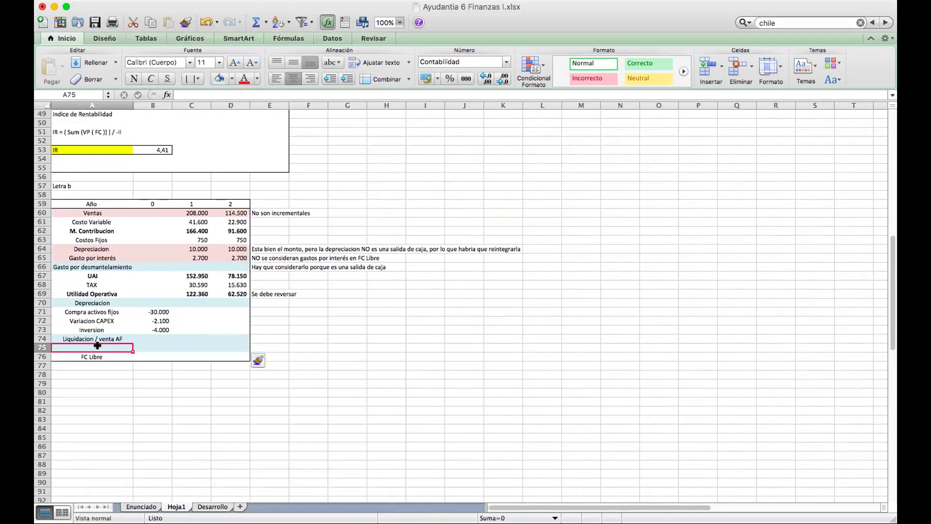
{"action": "type", "text": "Costo"}
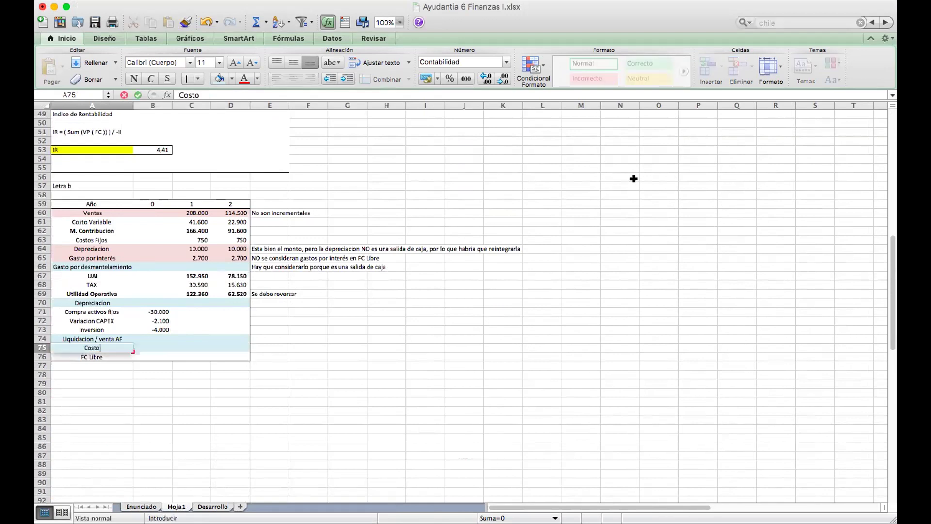
{"action": "type", "text": " de oportunida"}
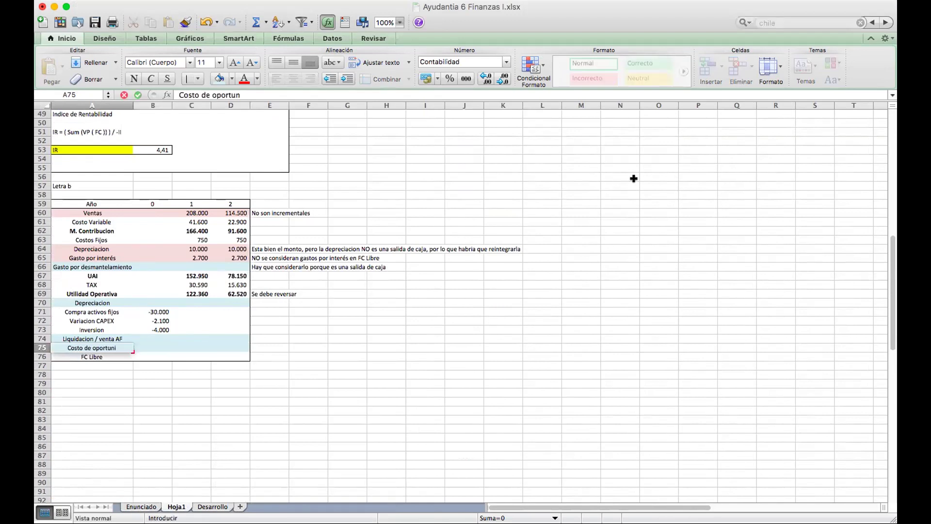
{"action": "type", "text": "d"}
{"action": "scroll", "coordinate": [283, 306], "scroll_direction": "up", "scroll_amount": 4}
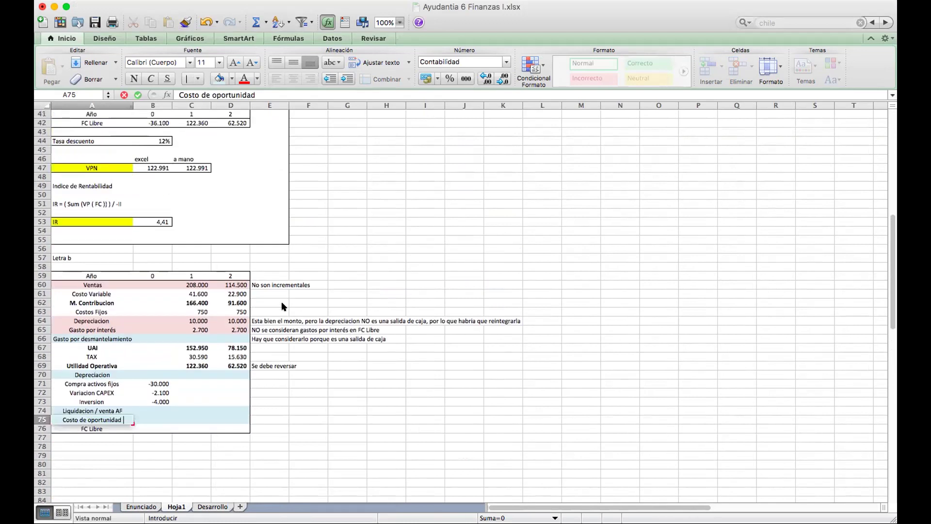
{"action": "scroll", "coordinate": [283, 306], "scroll_direction": "down", "scroll_amount": 3}
{"action": "type", "text": "Te"}
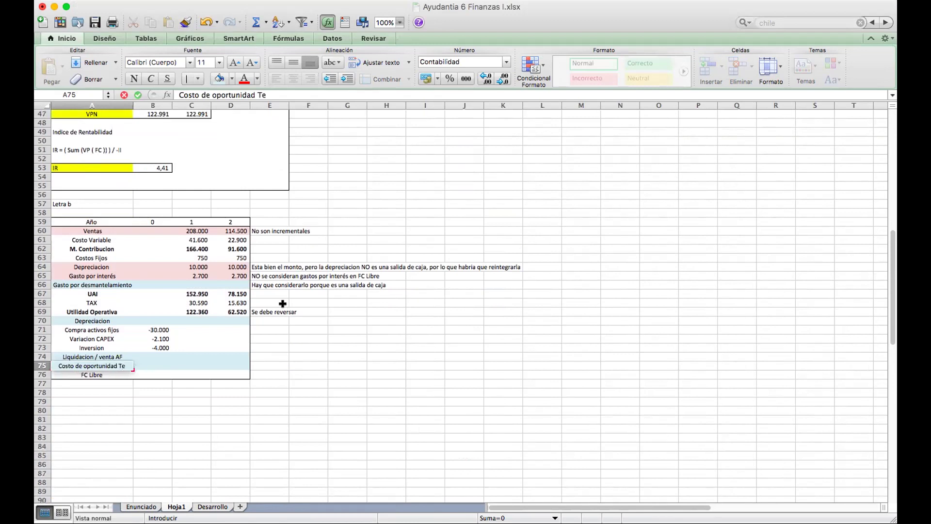
{"action": "type", "text": "rreno"}
{"action": "key", "text": "Return"}
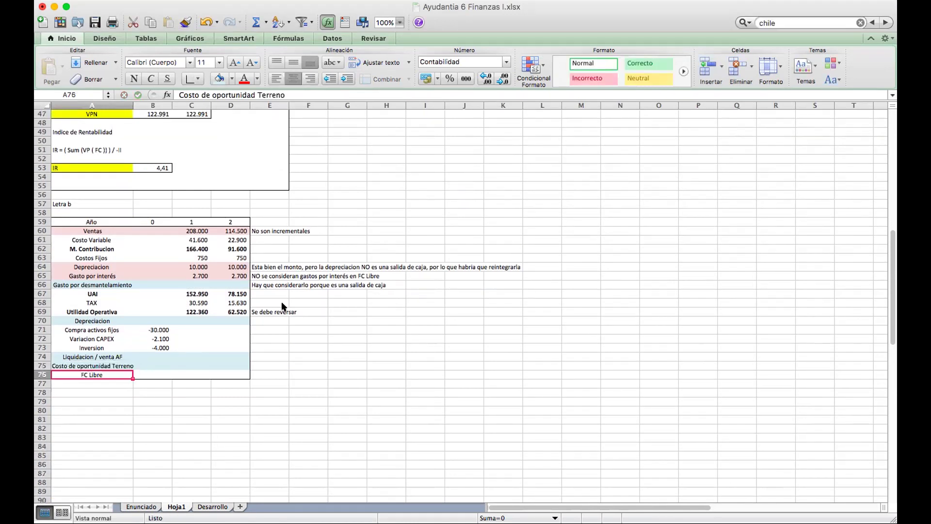
{"action": "left_click_drag", "start_coordinate": [133, 104], "coordinate": [150, 105]}
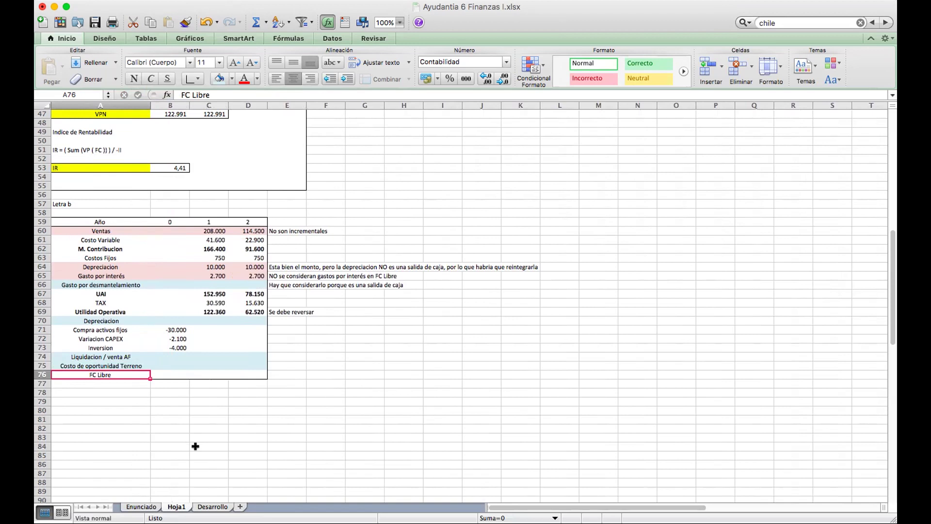
Fill the FC Libre row A76:D76 yellow.
{"action": "left_click_drag", "start_coordinate": [83, 375], "coordinate": [243, 374]}
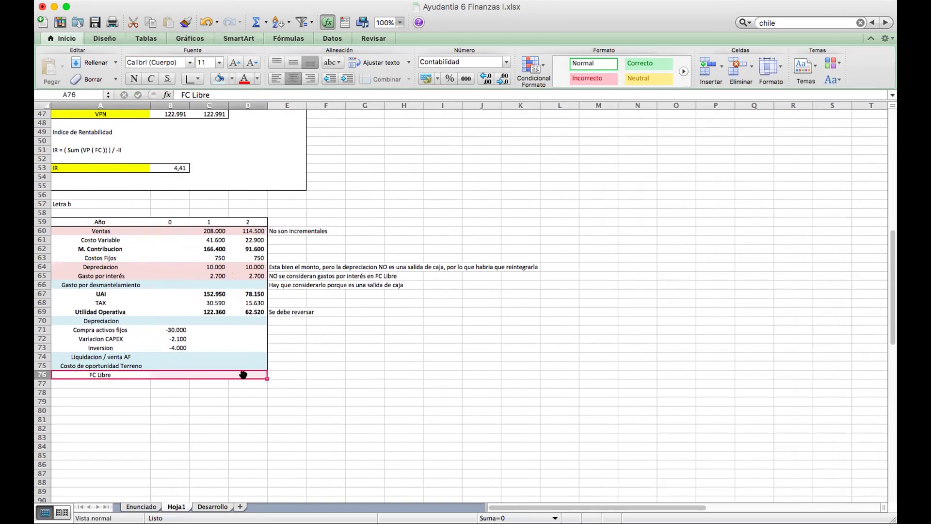
{"action": "left_click", "coordinate": [232, 78]}
{"action": "left_click", "coordinate": [241, 167]}
{"action": "left_click", "coordinate": [310, 356]}
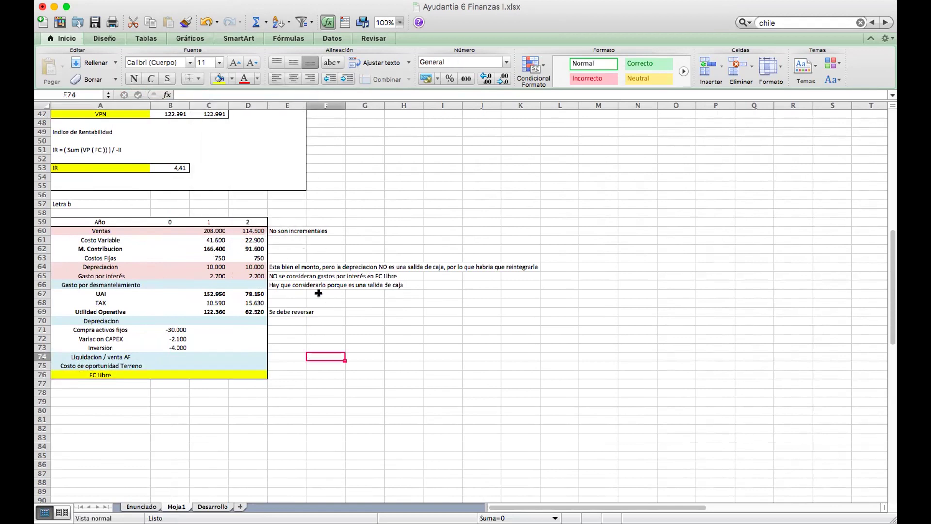
{"action": "left_click", "coordinate": [270, 231]}
Fill the Inversion row A73:D73 light red.
{"action": "left_click_drag", "start_coordinate": [202, 229], "coordinate": [244, 228]}
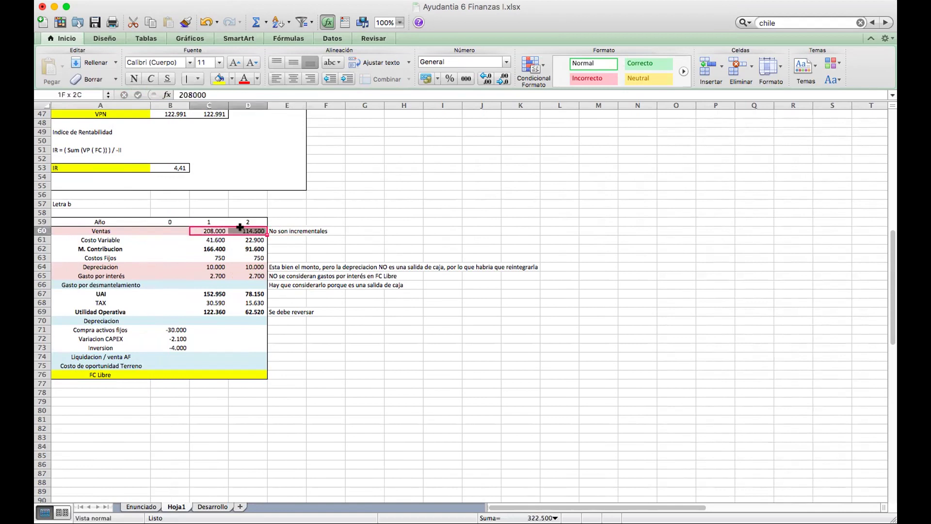
{"action": "left_click", "coordinate": [283, 243]}
{"action": "key", "text": "Up"}
{"action": "key", "text": "Left"}
{"action": "key", "text": "Left"}
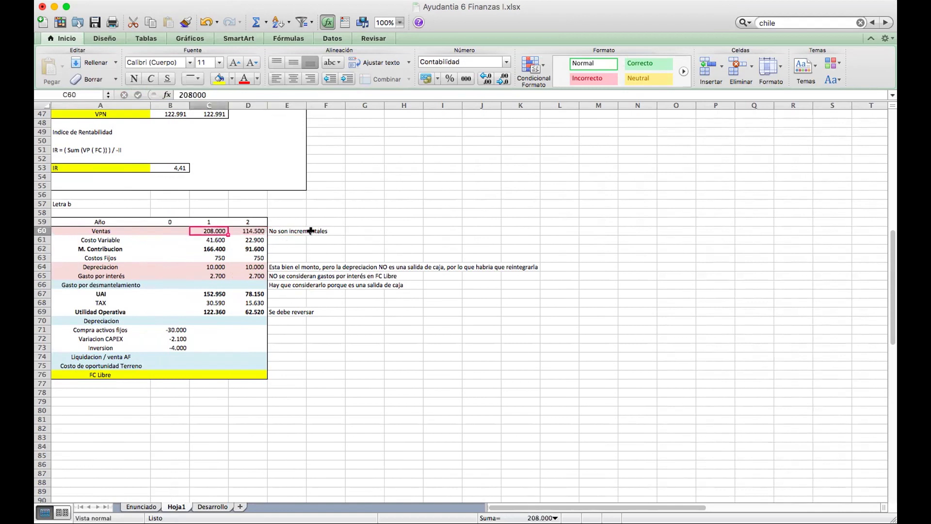
{"action": "scroll", "coordinate": [311, 231], "scroll_direction": "up", "scroll_amount": 2}
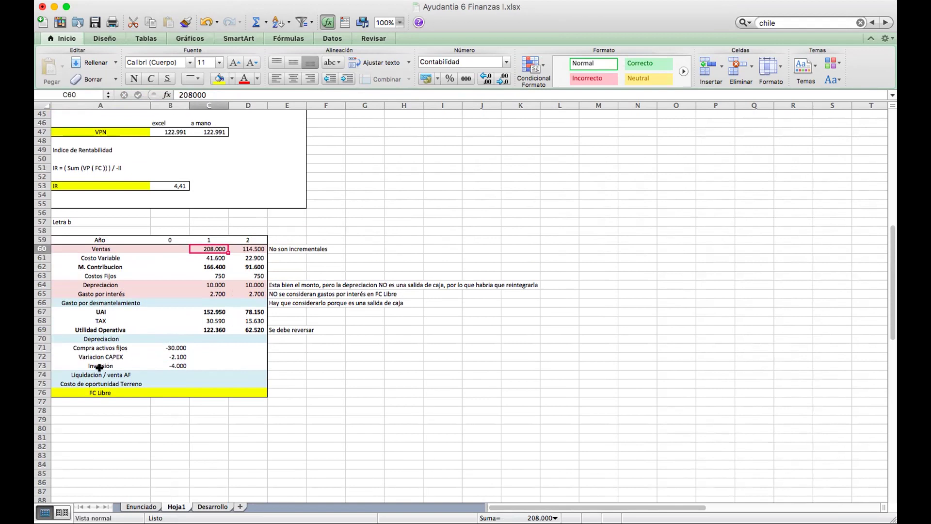
{"action": "left_click_drag", "start_coordinate": [80, 364], "coordinate": [257, 365]}
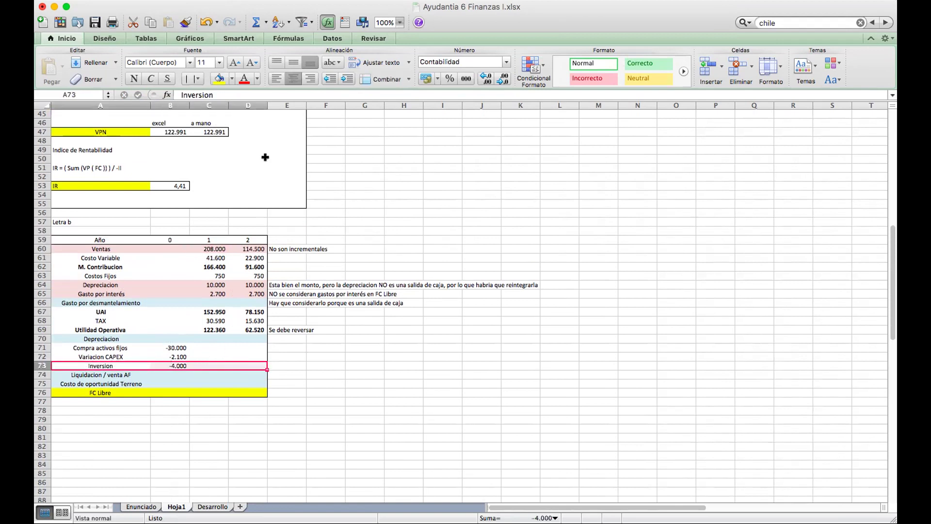
{"action": "left_click", "coordinate": [232, 79]}
{"action": "left_click", "coordinate": [258, 112]}
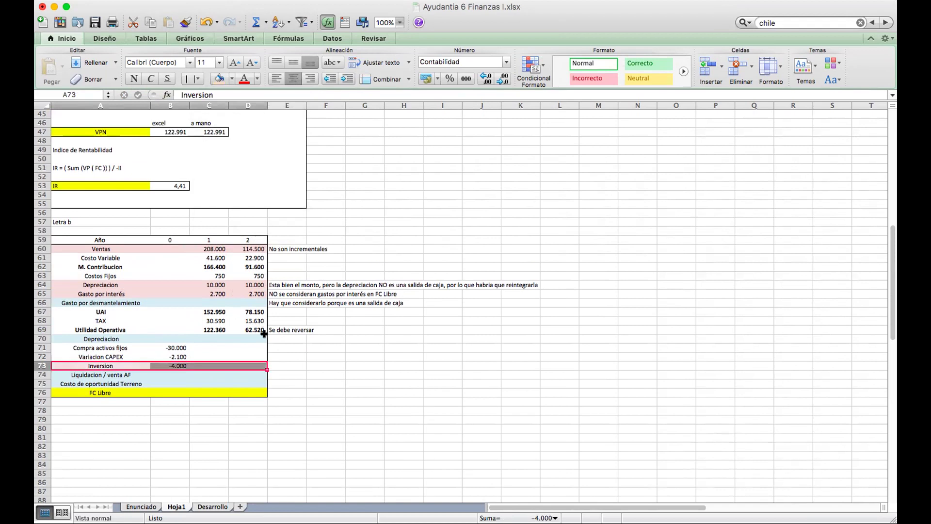
Note 'NO se considera ya que es un Costo Hundido' in E73.
{"action": "left_click", "coordinate": [279, 366]}
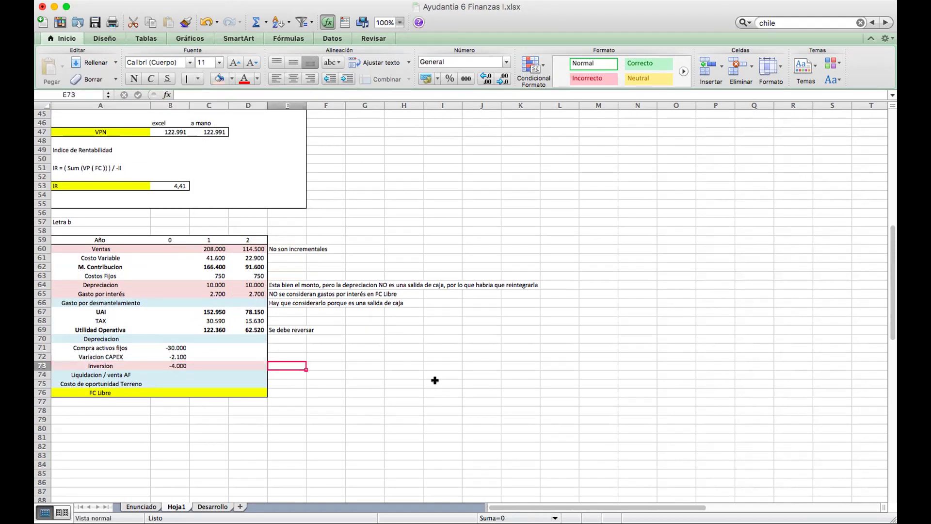
{"action": "type", "text": "NO"}
{"action": "key", "text": "Up"}
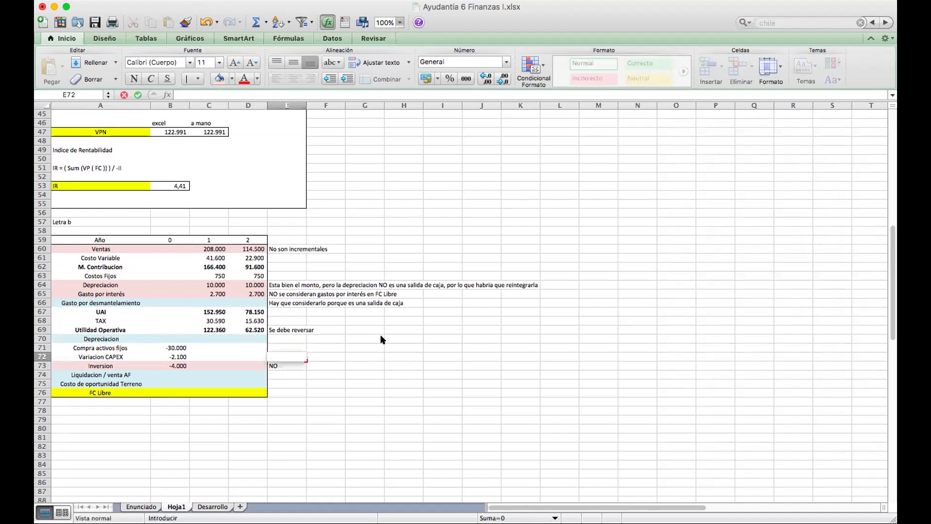
{"action": "key", "text": "Down"}
{"action": "left_click", "coordinate": [251, 95]}
{"action": "type", "text": "se considera"}
{"action": "type", "text": " t"}
{"action": "key", "text": "BackSpace"}
{"action": "key", "text": "BackSpace"}
{"action": "type", "text": "ya que"}
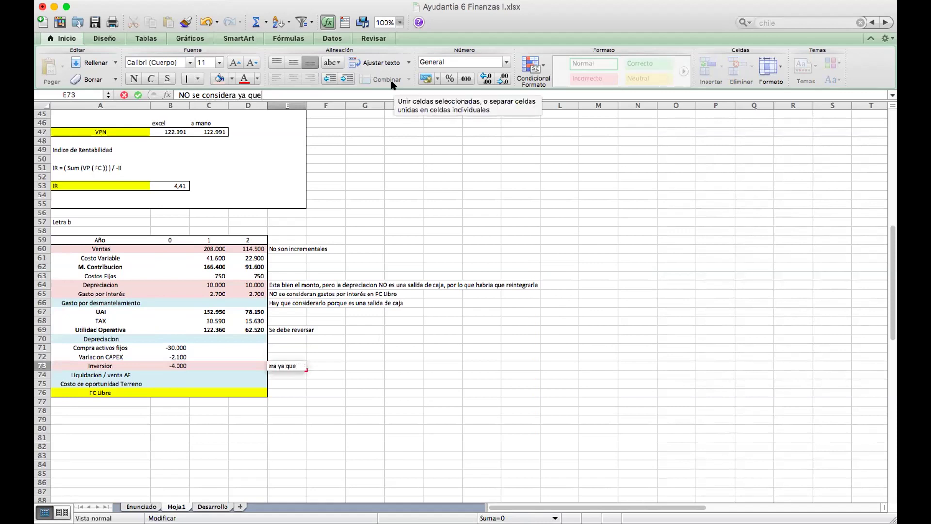
{"action": "type", "text": " es un Costo Hundido"}
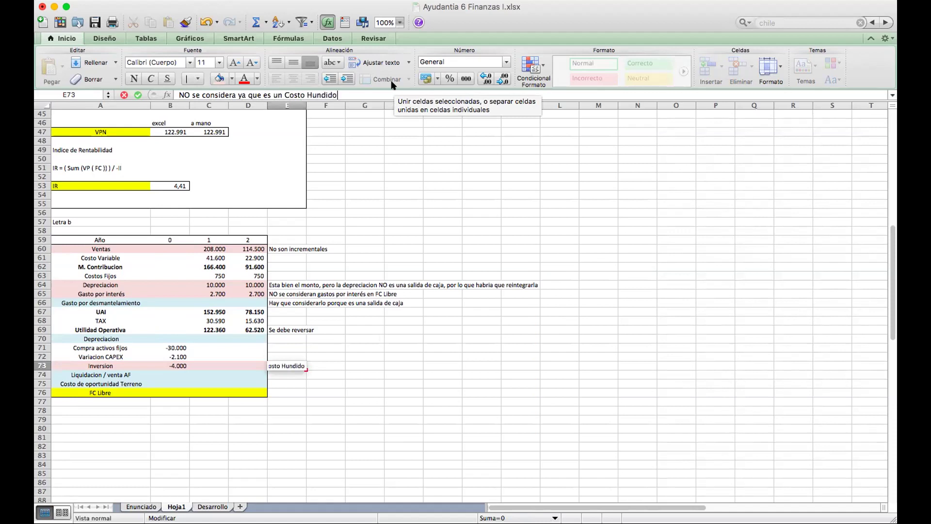
{"action": "key", "text": "Return"}
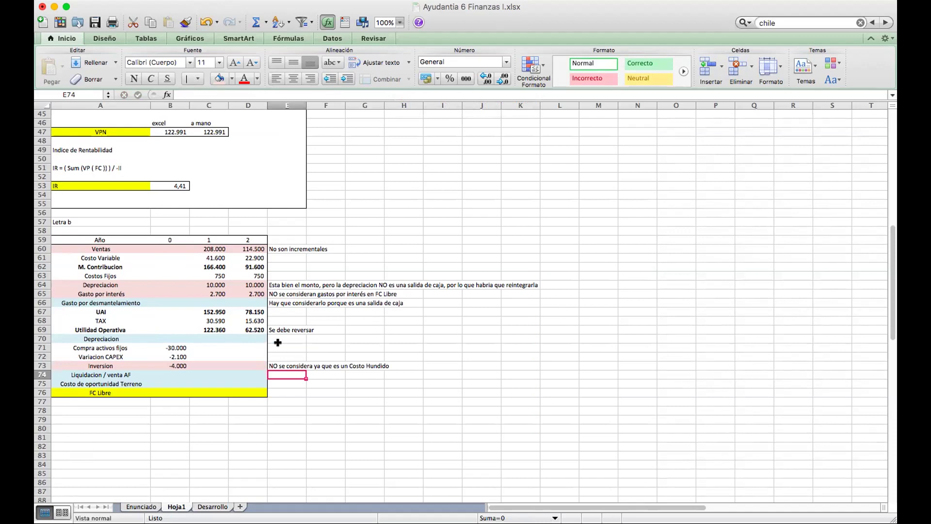
{"action": "key", "text": "Down"}
{"action": "key", "text": "Down"}
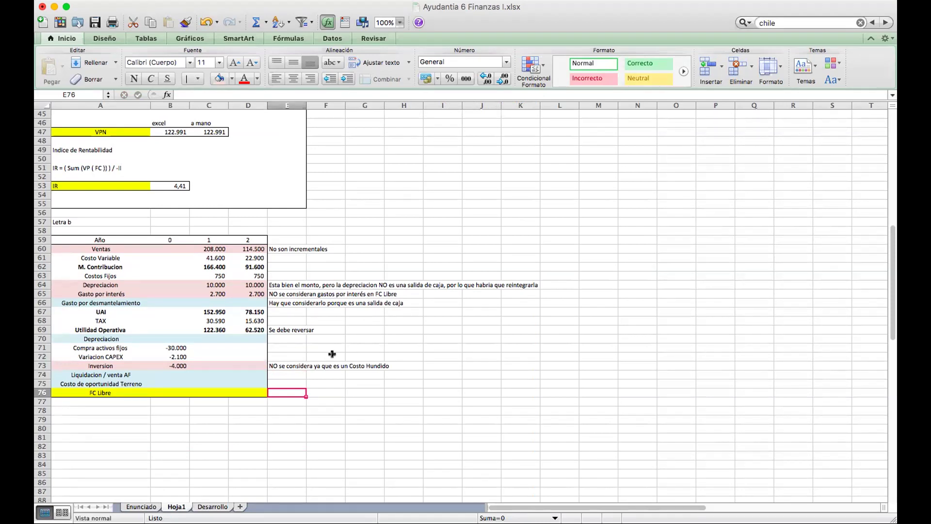
{"action": "left_click", "coordinate": [276, 247]}
{"action": "key", "text": "Return"}
{"action": "key", "text": "Left"}
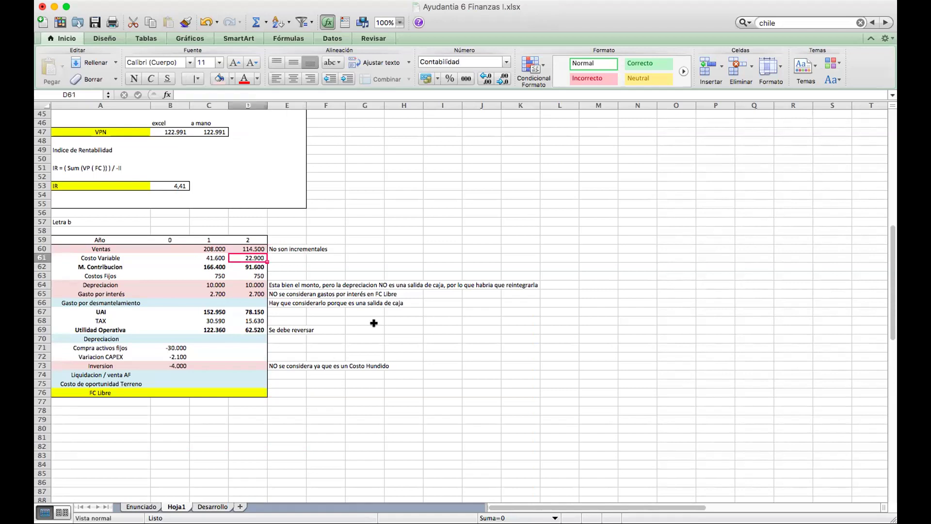
{"action": "key", "text": "Down"}
{"action": "key", "text": "Down"}
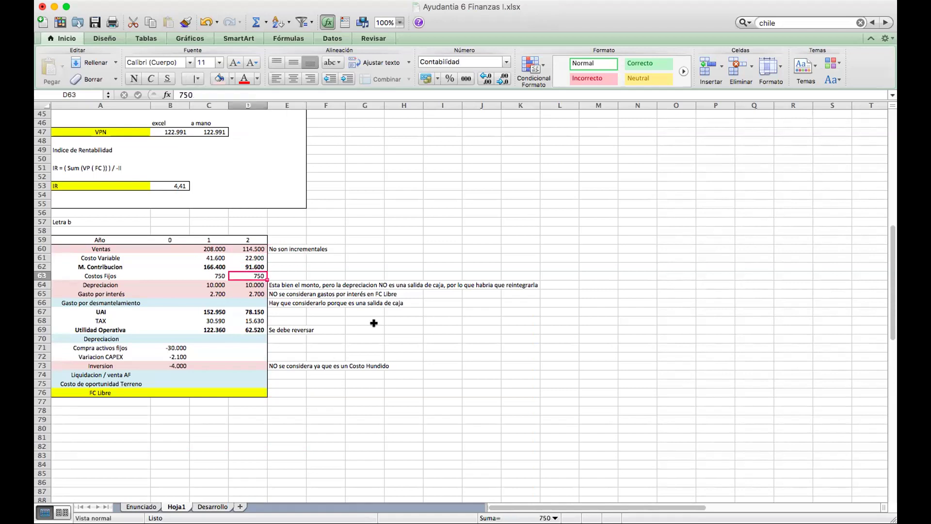
{"action": "key", "text": "Down"}
{"action": "key", "text": "Left"}
{"action": "key", "text": "Left"}
{"action": "key", "text": "Left"}
{"action": "key", "text": "Right"}
{"action": "key", "text": "Right"}
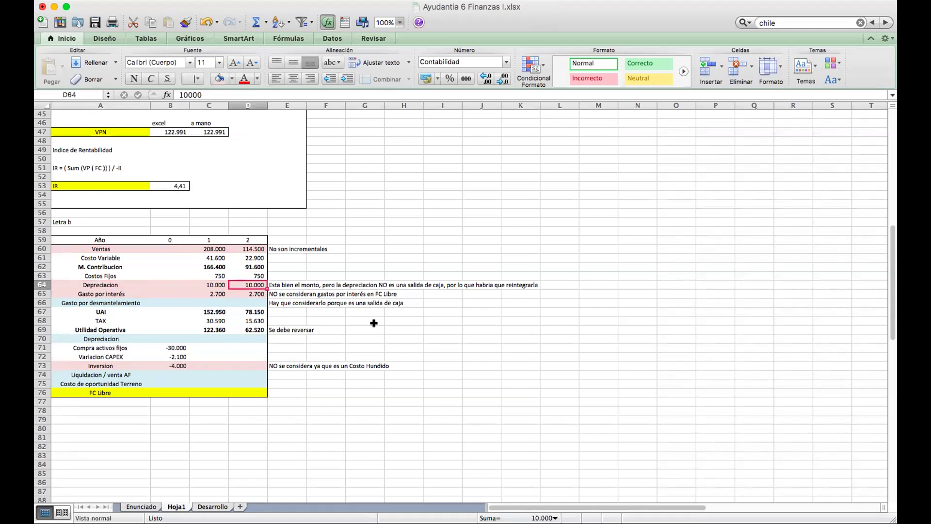
{"action": "key", "text": "Down"}
{"action": "key", "text": "Down"}
{"action": "key", "text": "Down"}
{"action": "key", "text": "Down"}
{"action": "key", "text": "Down"}
{"action": "key", "text": "Down"}
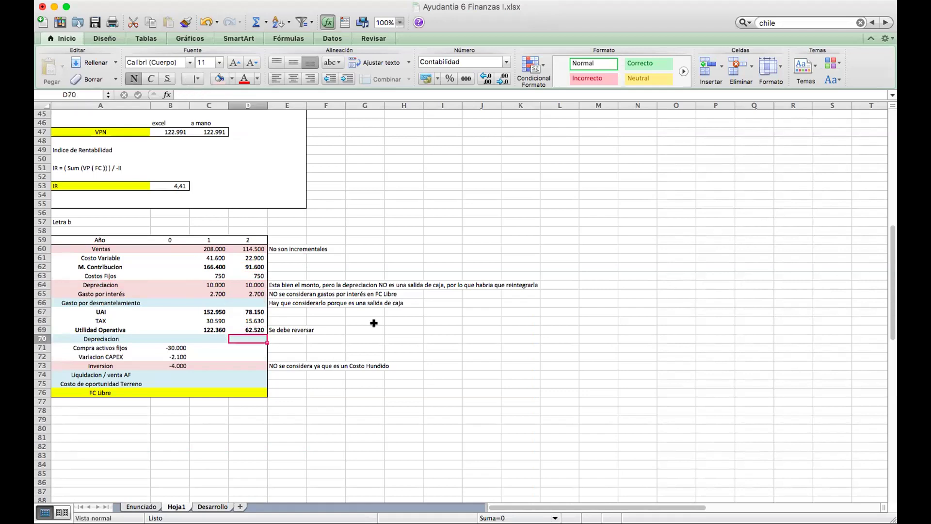
{"action": "key", "text": "Left"}
{"action": "key", "text": "Left"}
{"action": "key", "text": "Right"}
{"action": "key", "text": "Right"}
{"action": "key", "text": "Right"}
{"action": "key", "text": "Up"}
{"action": "key", "text": "Up"}
{"action": "key", "text": "Up"}
{"action": "key", "text": "Up"}
{"action": "key", "text": "Up"}
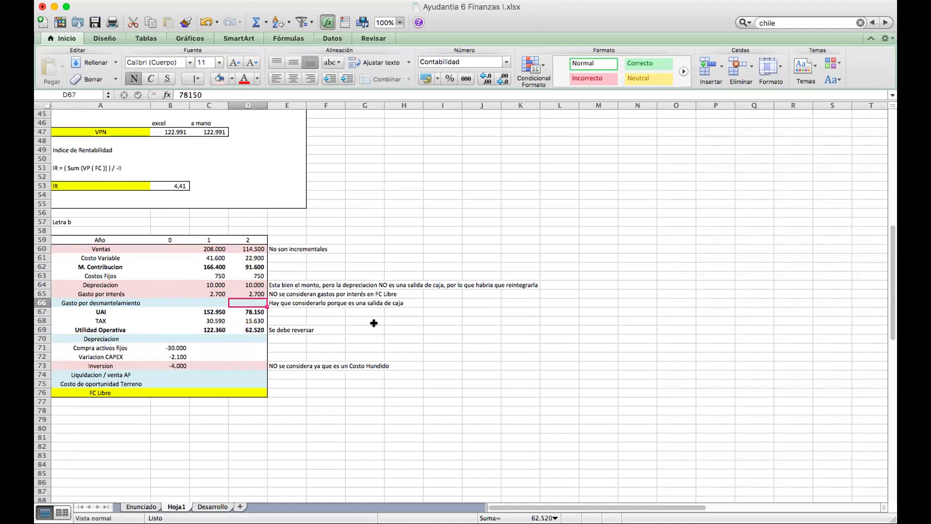
{"action": "key", "text": "Left"}
{"action": "key", "text": "Left"}
{"action": "key", "text": "Left"}
{"action": "key", "text": "Right"}
{"action": "key", "text": "Right"}
{"action": "key", "text": "Right"}
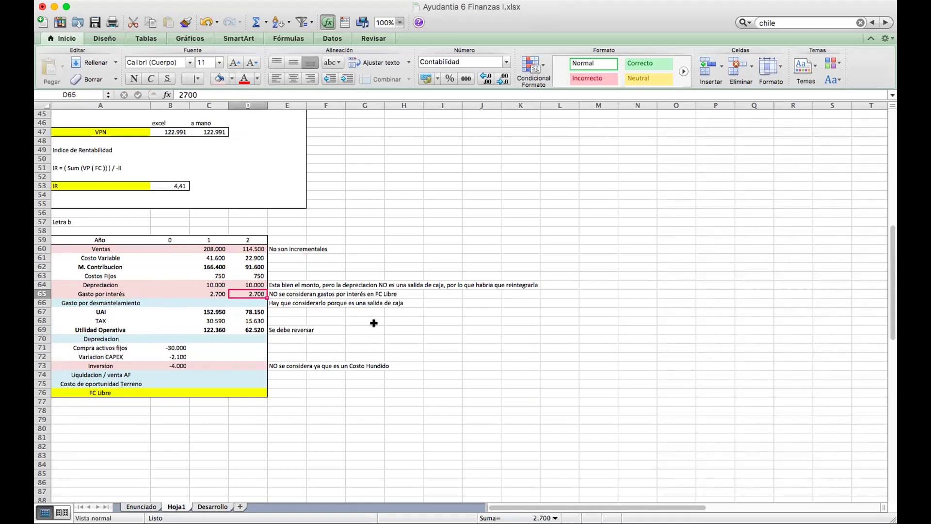
{"action": "key", "text": "Left"}
{"action": "key", "text": "Left"}
{"action": "key", "text": "Left"}
{"action": "key", "text": "Down"}
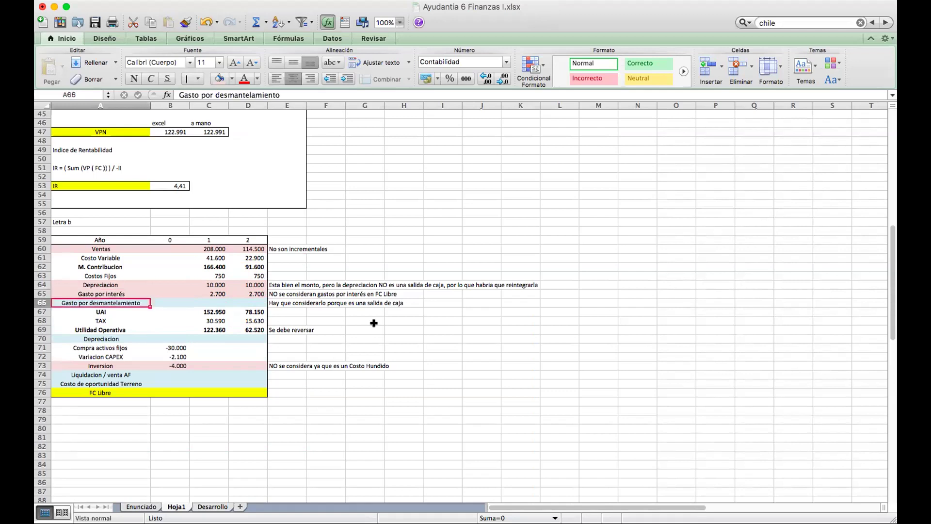
{"action": "key", "text": "Right"}
{"action": "key", "text": "Right"}
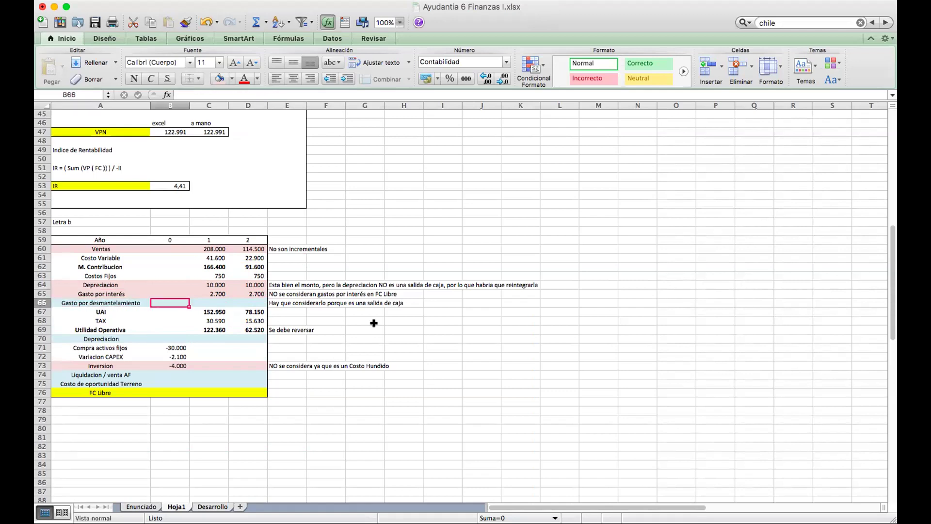
{"action": "key", "text": "Right"}
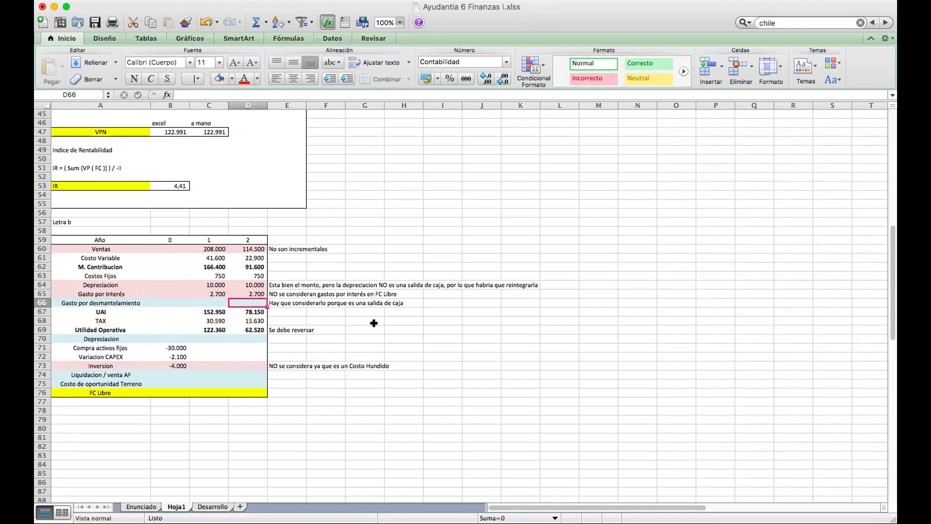
{"action": "key", "text": "Left"}
{"action": "key", "text": "Down"}
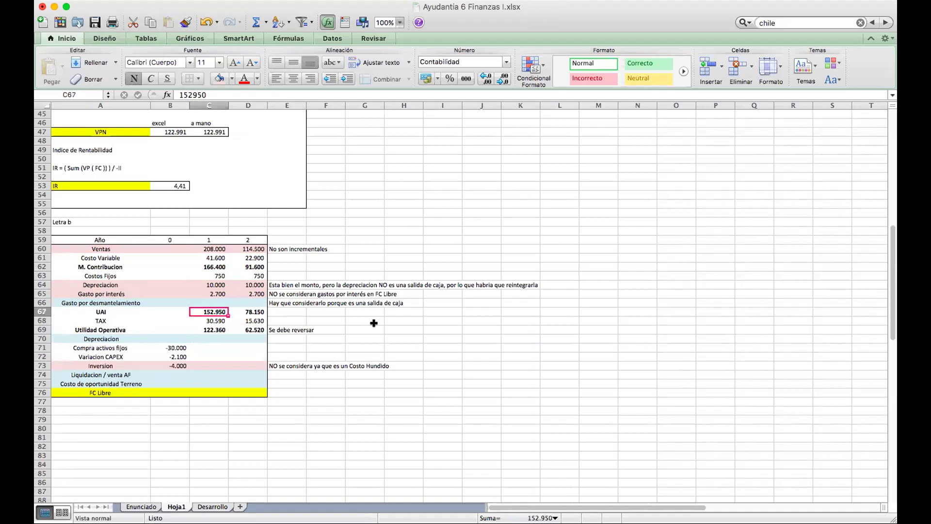
{"action": "key", "text": "Down"}
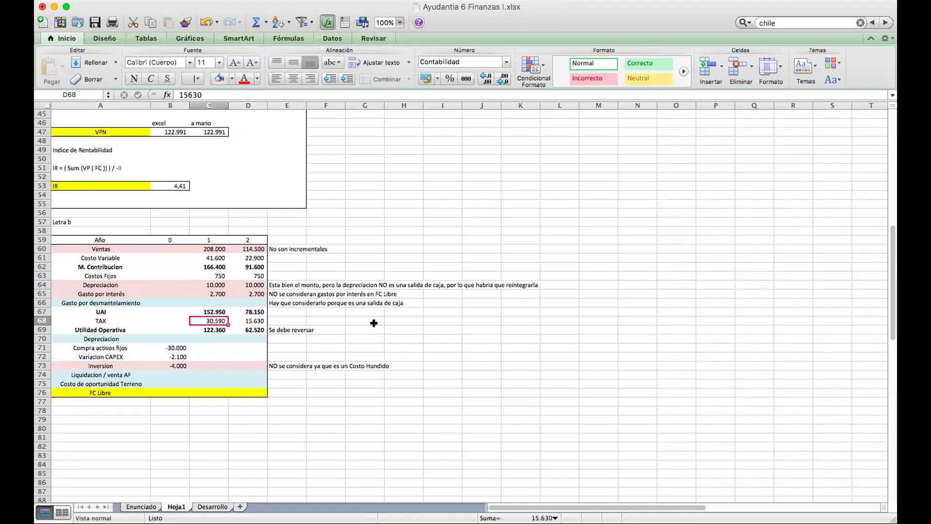
{"action": "key", "text": "Down"}
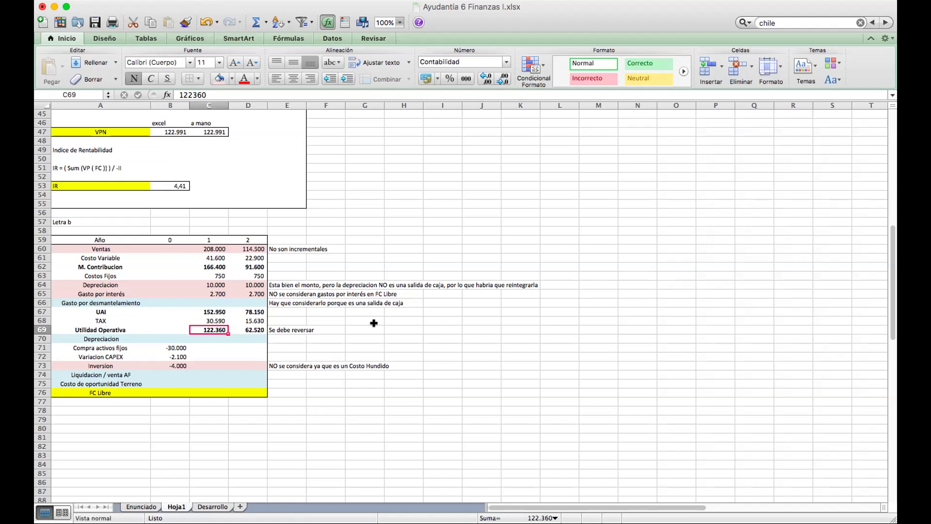
{"action": "key", "text": "Down"}
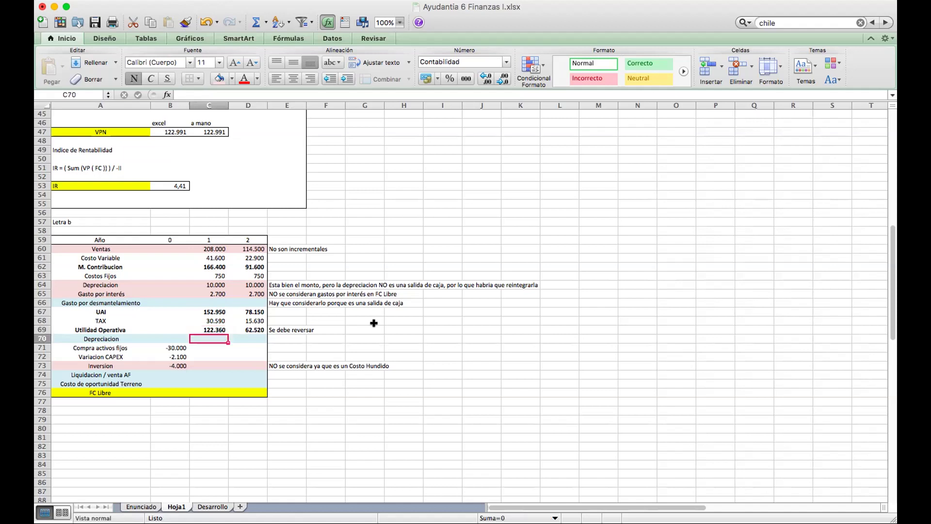
{"action": "key", "text": "Down"}
{"action": "key", "text": "Down"}
{"action": "key", "text": "Down"}
{"action": "key", "text": "Left"}
{"action": "key", "text": "Left"}
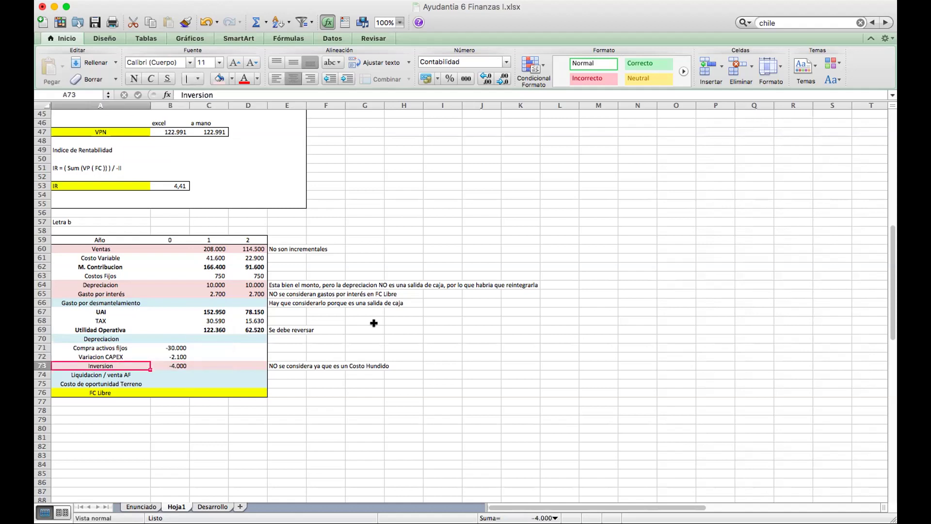
{"action": "key", "text": "Right"}
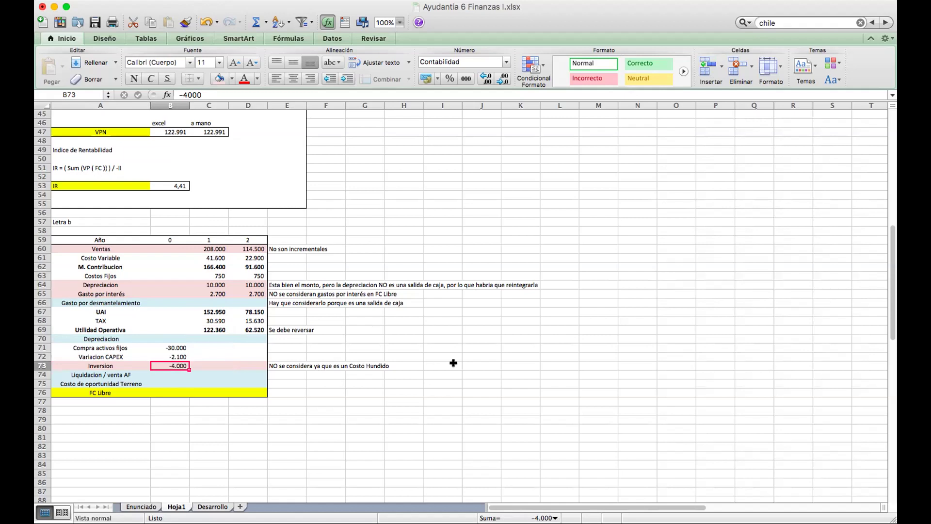
{"action": "key", "text": "Down"}
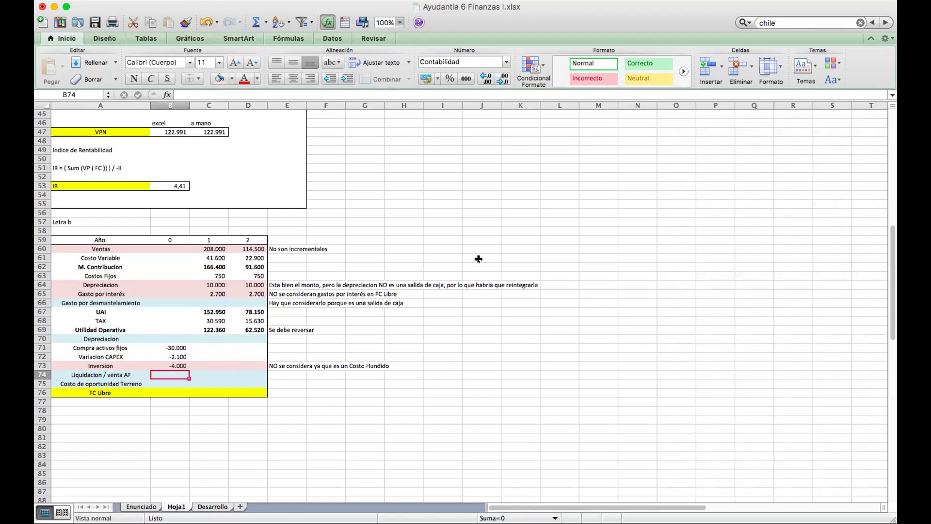
{"action": "scroll", "coordinate": [335, 285], "scroll_direction": "up", "scroll_amount": 5}
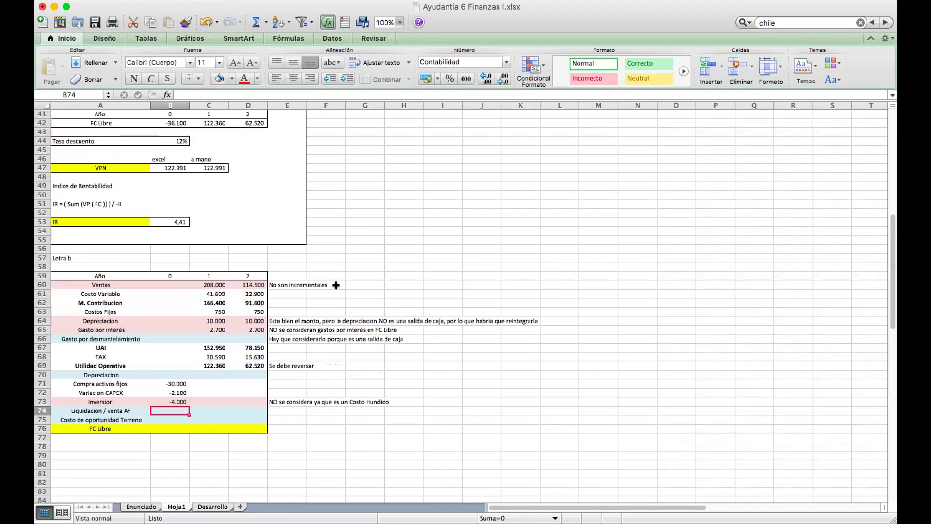
{"action": "scroll", "coordinate": [336, 285], "scroll_direction": "up", "scroll_amount": 10}
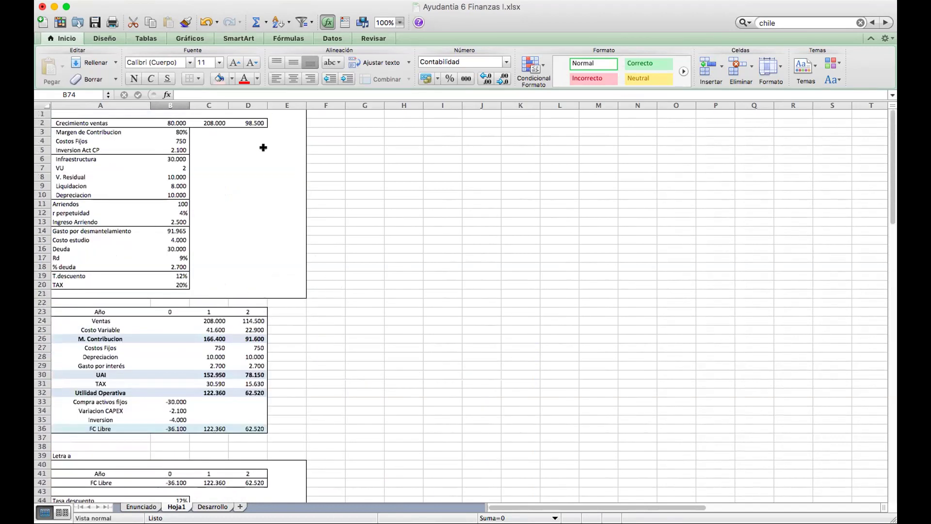
{"action": "left_click", "coordinate": [177, 122]}
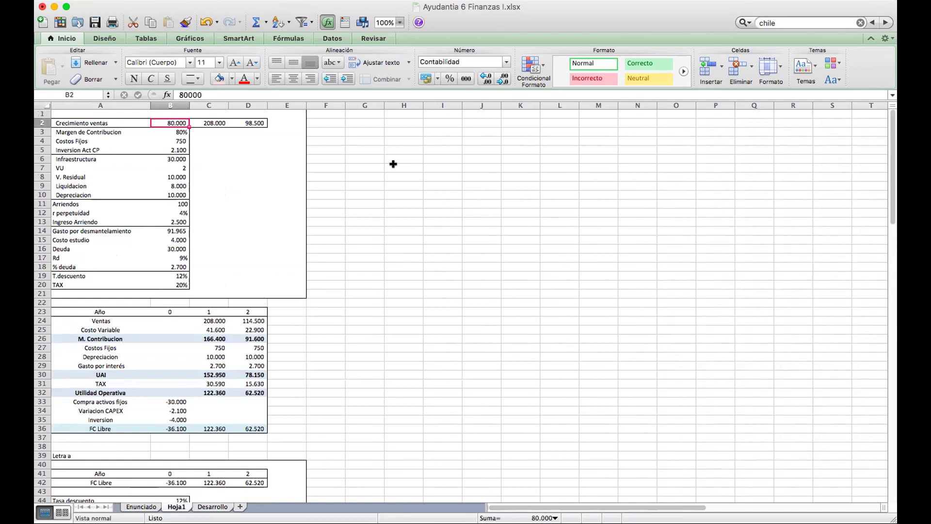
{"action": "key", "text": "Right"}
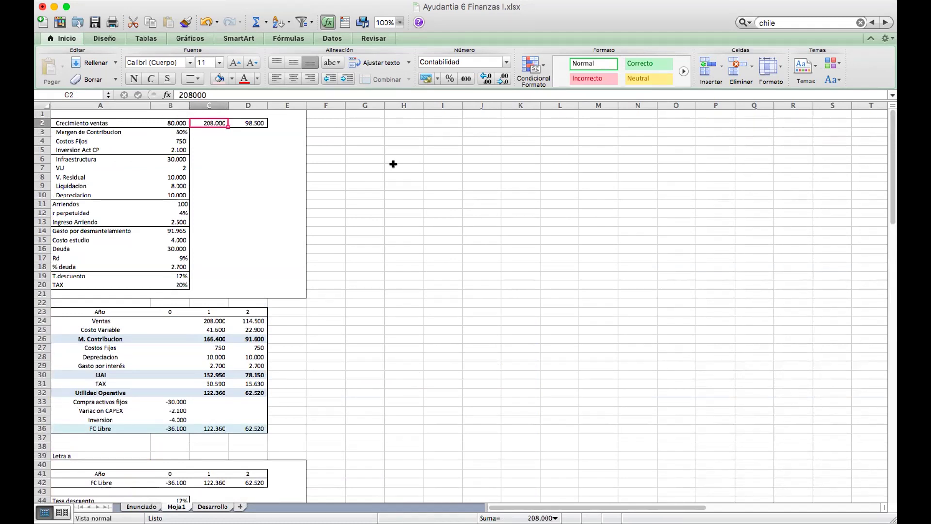
{"action": "key", "text": "Right"}
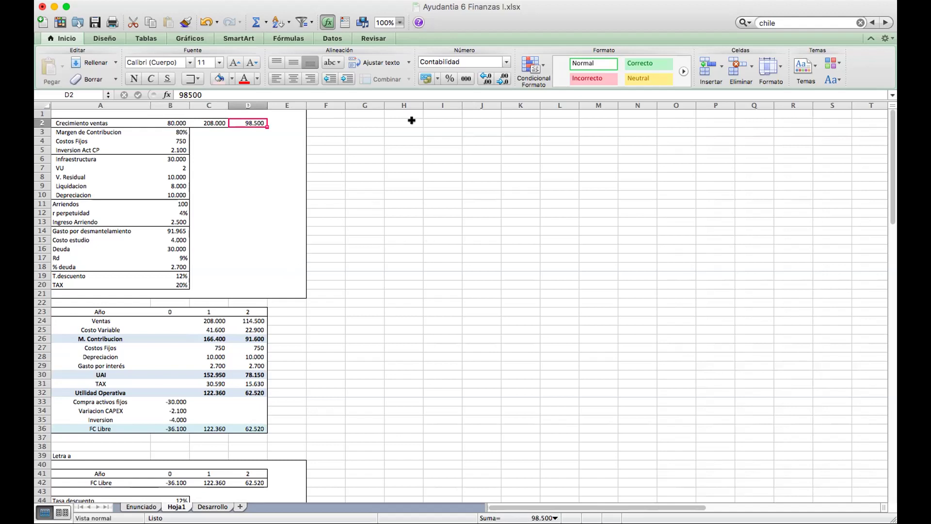
{"action": "scroll", "coordinate": [231, 325], "scroll_direction": "down", "scroll_amount": 2}
{"action": "scroll", "coordinate": [231, 324], "scroll_direction": "up", "scroll_amount": 2}
{"action": "scroll", "coordinate": [276, 214], "scroll_direction": "down", "scroll_amount": 6}
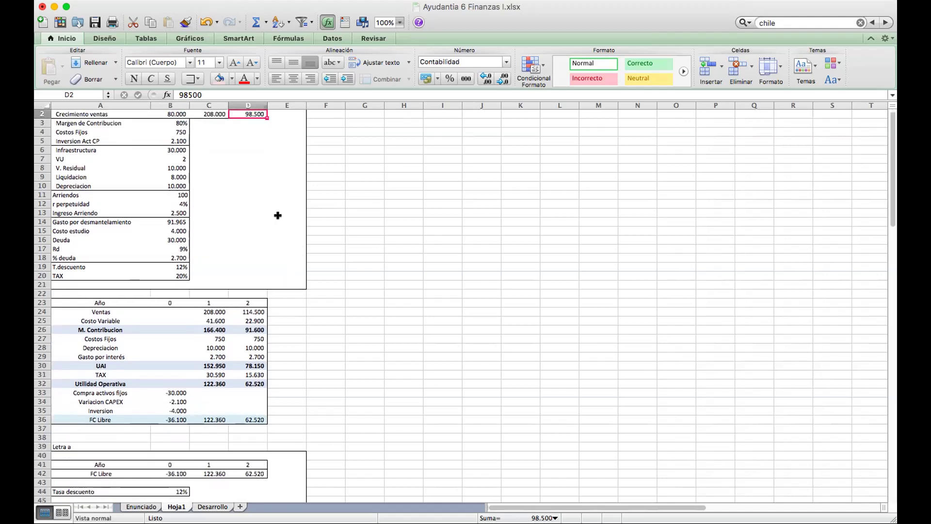
{"action": "scroll", "coordinate": [278, 215], "scroll_direction": "up", "scroll_amount": 6}
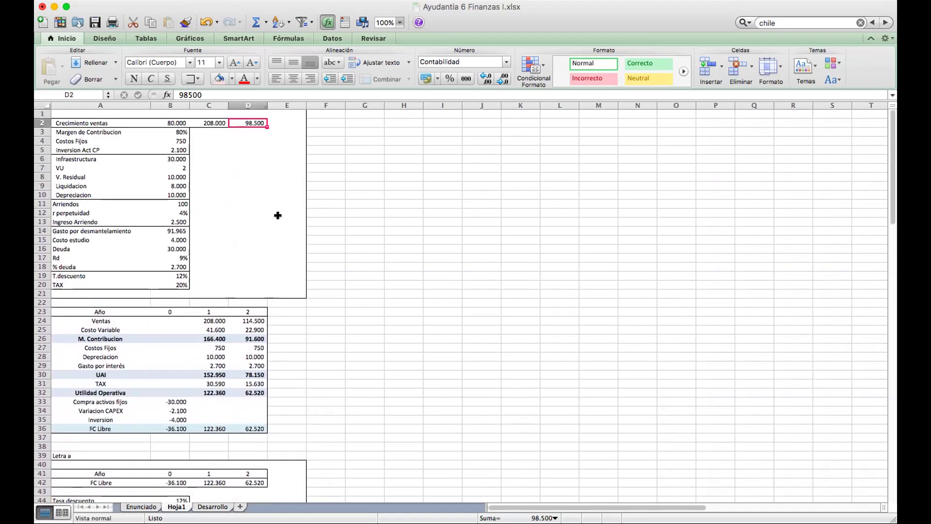
{"action": "left_click", "coordinate": [211, 317]}
{"action": "key", "text": "Right"}
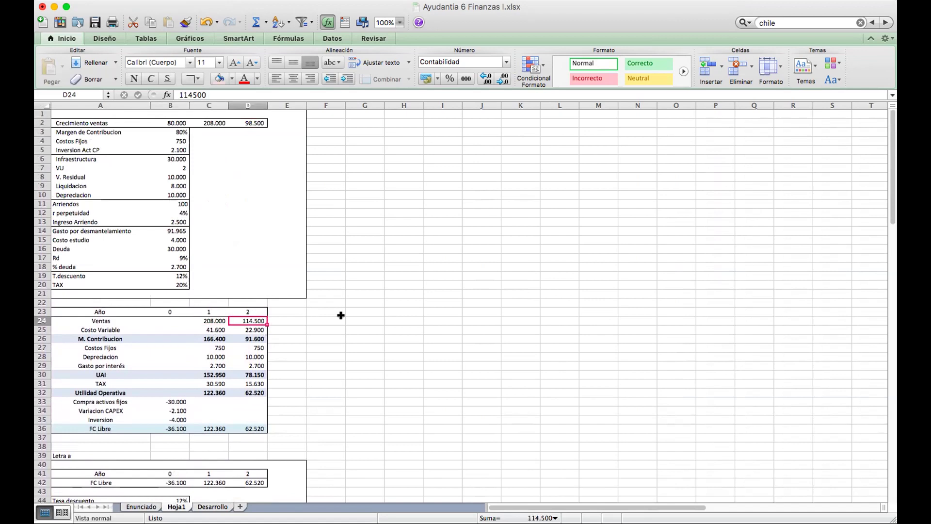
{"action": "key", "text": "Left"}
{"action": "key", "text": "Right"}
{"action": "key", "text": "Left"}
{"action": "key", "text": "Right"}
{"action": "key", "text": "Right"}
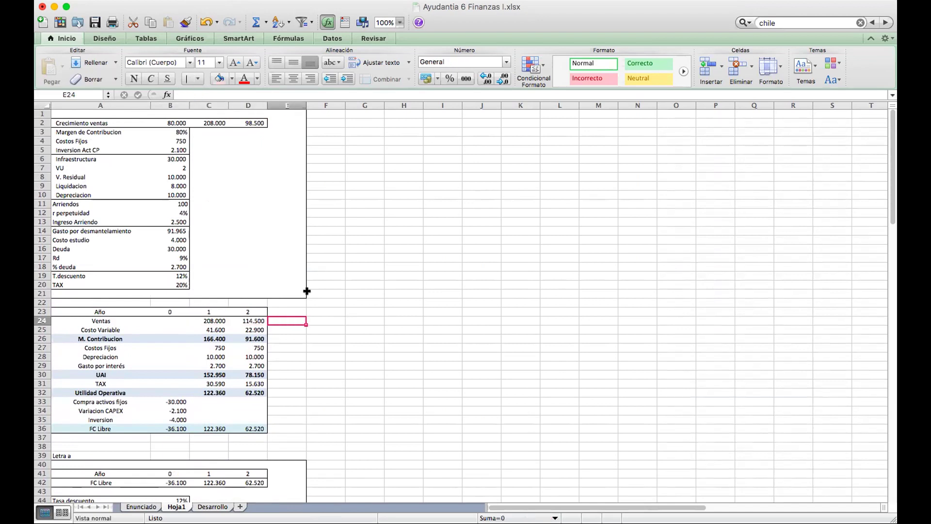
{"action": "key", "text": "Left"}
{"action": "key", "text": "Left"}
{"action": "key", "text": "Right"}
{"action": "key", "text": "Left"}
{"action": "key", "text": "Right"}
{"action": "key", "text": "Left"}
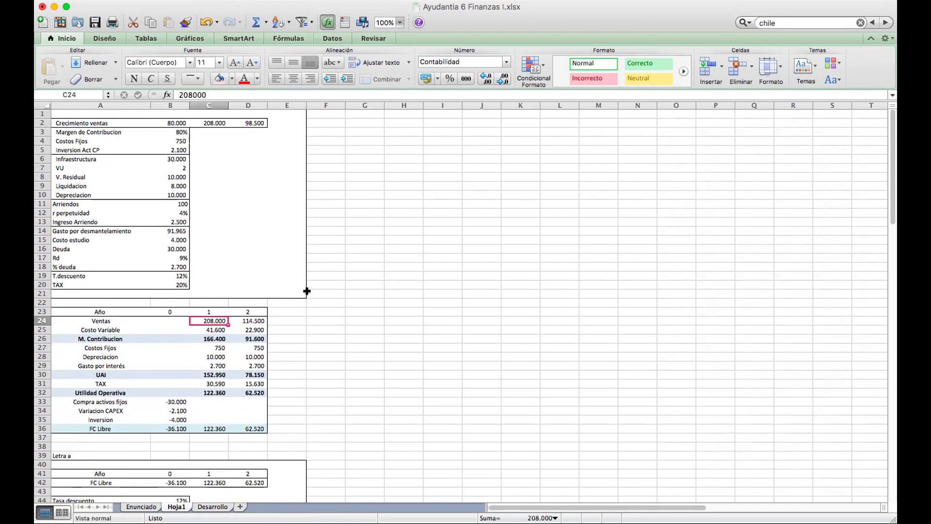
{"action": "scroll", "coordinate": [307, 291], "scroll_direction": "down", "scroll_amount": 13}
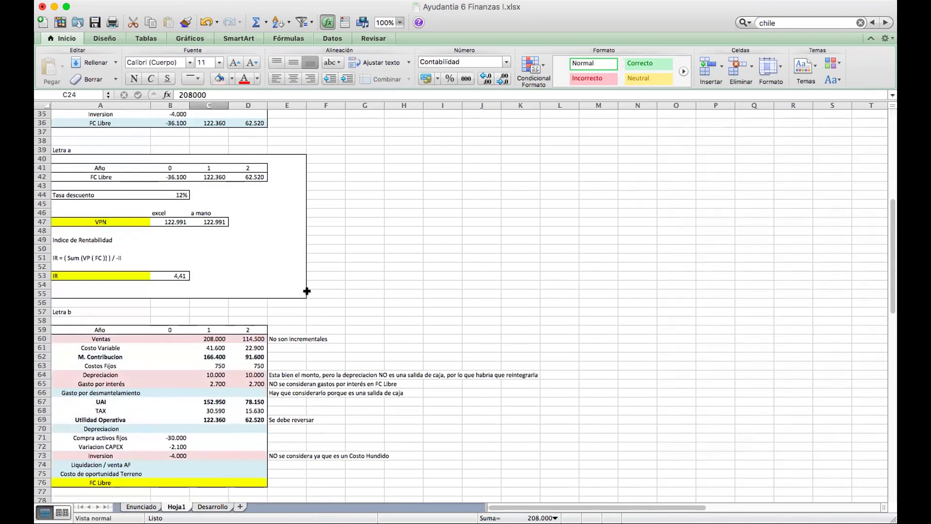
{"action": "scroll", "coordinate": [306, 291], "scroll_direction": "down", "scroll_amount": 1}
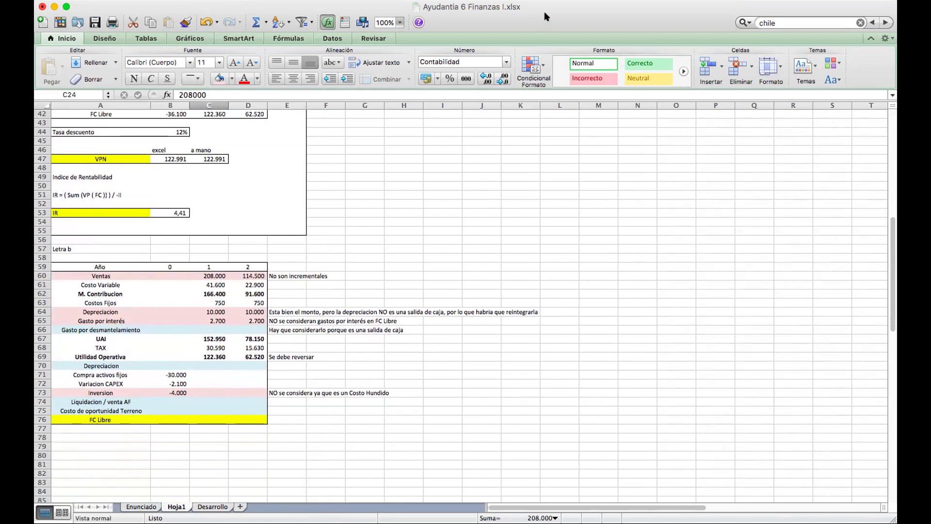
{"action": "left_click", "coordinate": [141, 506]}
{"action": "scroll", "coordinate": [408, 210], "scroll_direction": "up", "scroll_amount": 5}
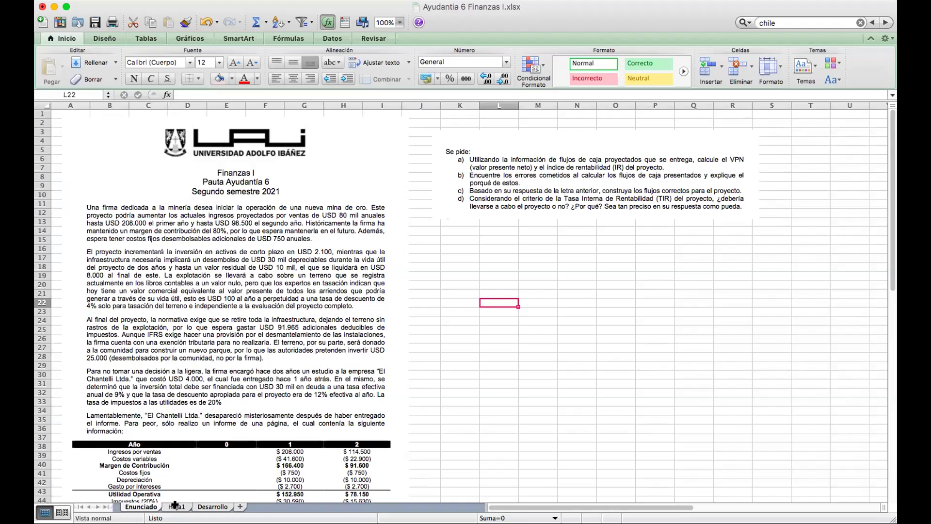
{"action": "left_click", "coordinate": [177, 506]}
{"action": "scroll", "coordinate": [233, 392], "scroll_direction": "up", "scroll_amount": 1}
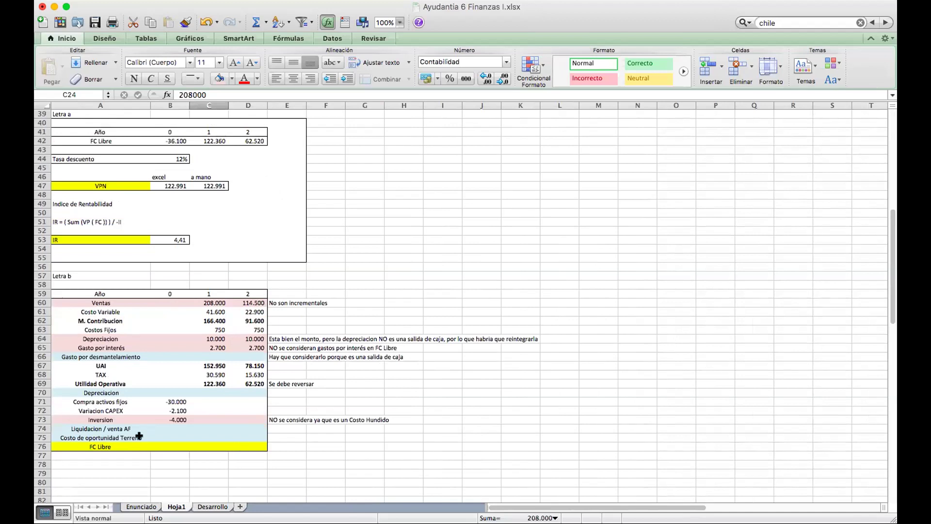
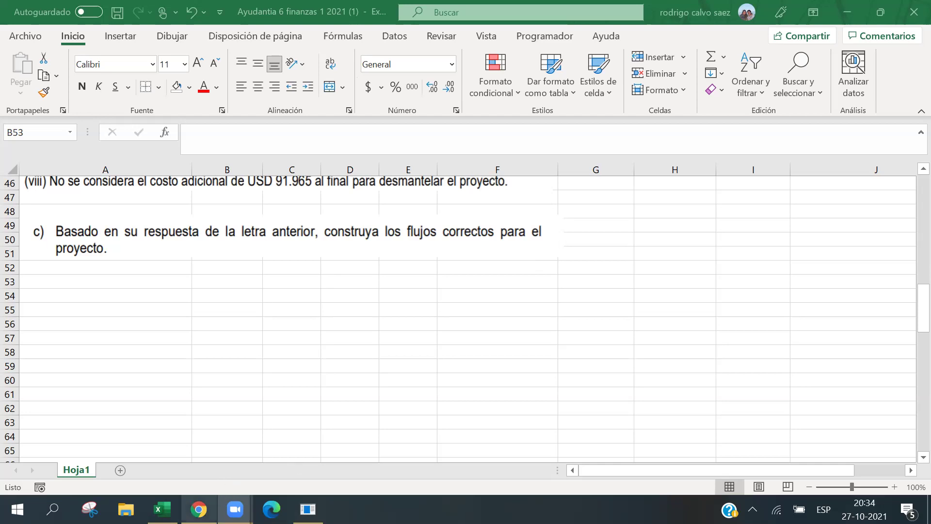
In a new Chrome tab, Google 'estados financieros coopeuch' and open the Coopeuch Estados Financieros result.
{"action": "left_click", "coordinate": [198, 509]}
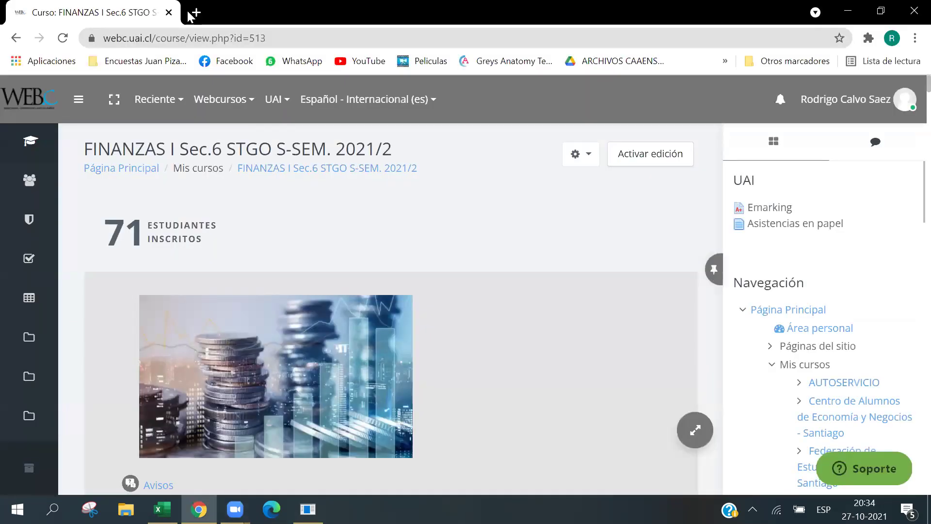
{"action": "left_click", "coordinate": [191, 15]}
{"action": "type", "text": "estadocuentas.uai.cl"}
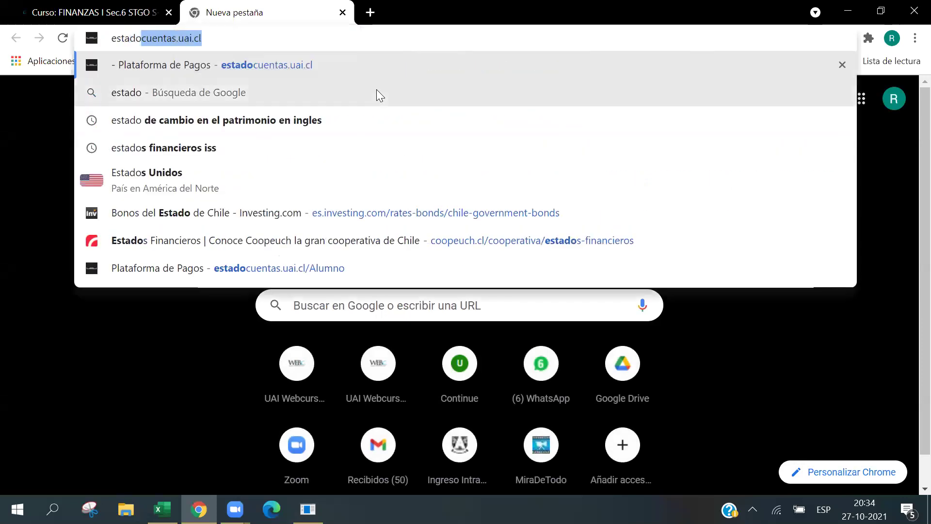
{"action": "key", "text": "Return"}
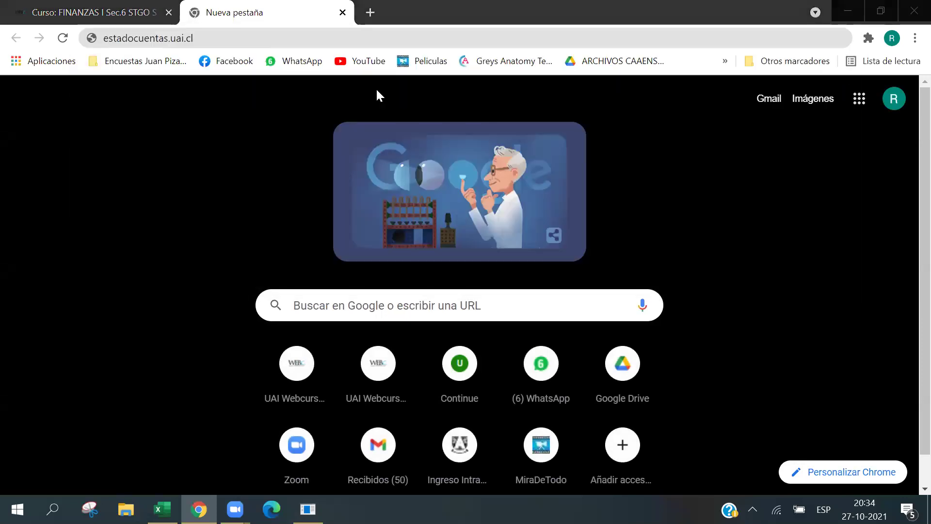
{"action": "left_click", "coordinate": [229, 36]}
{"action": "key", "text": "BackSpace"}
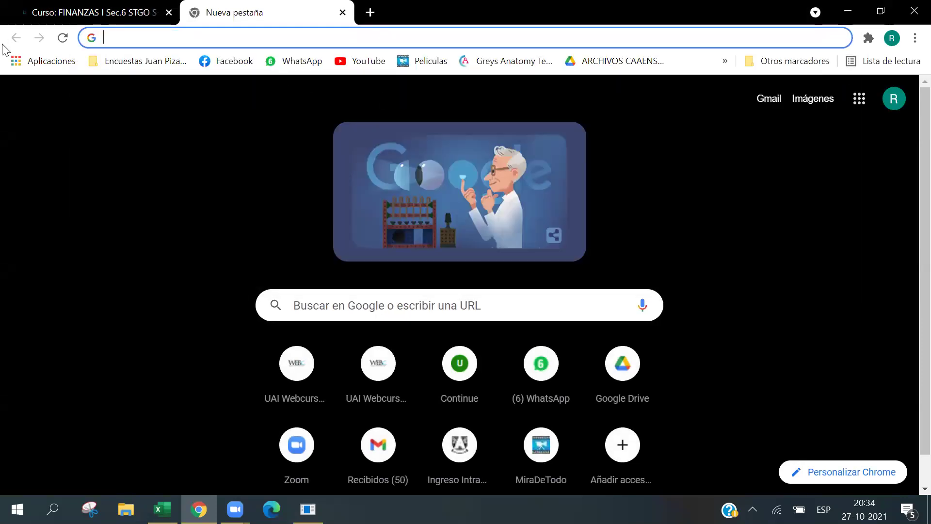
{"action": "type", "text": "es"}
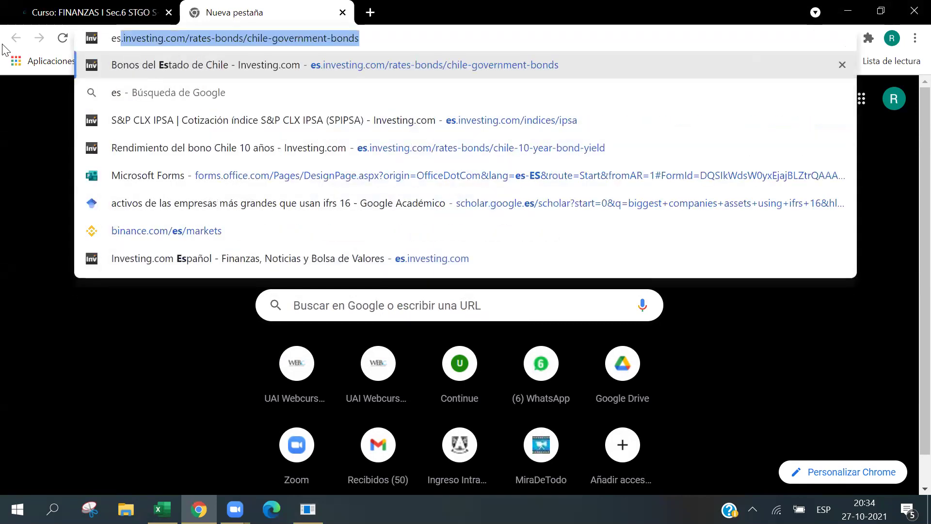
{"action": "type", "text": "tados financieros co"}
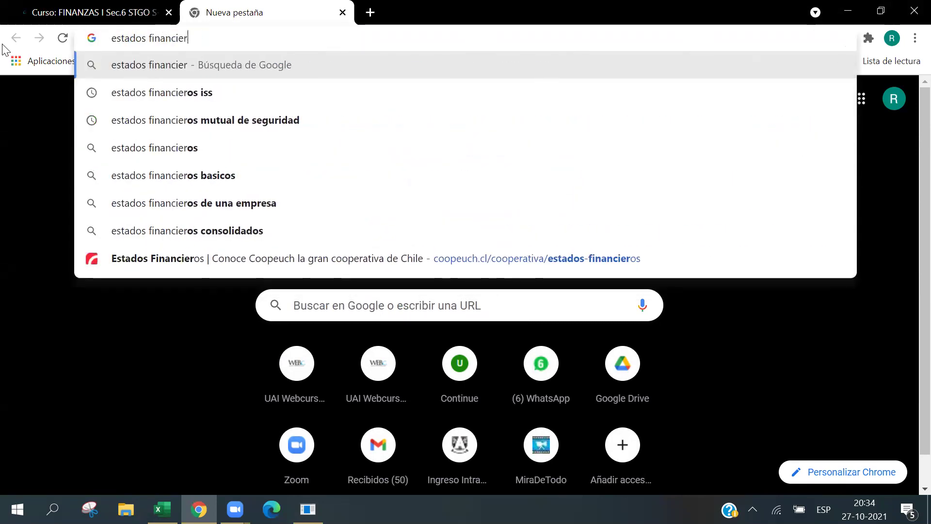
{"action": "key", "text": "Down"}
{"action": "key", "text": "Return"}
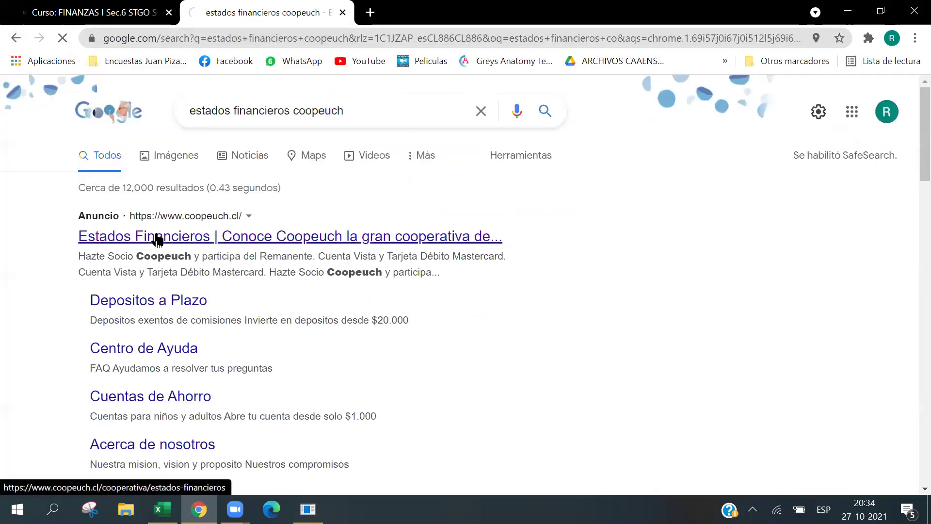
{"action": "left_click", "coordinate": [154, 237]}
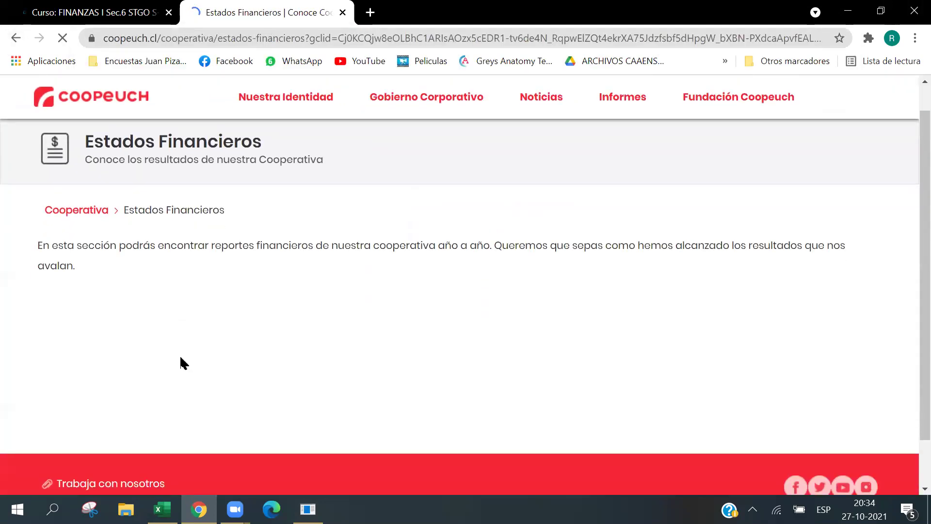
Open the Estado Financiero 2020 document from the Coopeuch site.
{"action": "scroll", "coordinate": [172, 352], "scroll_direction": "down", "scroll_amount": 5}
{"action": "scroll", "coordinate": [150, 333], "scroll_direction": "up", "scroll_amount": 3}
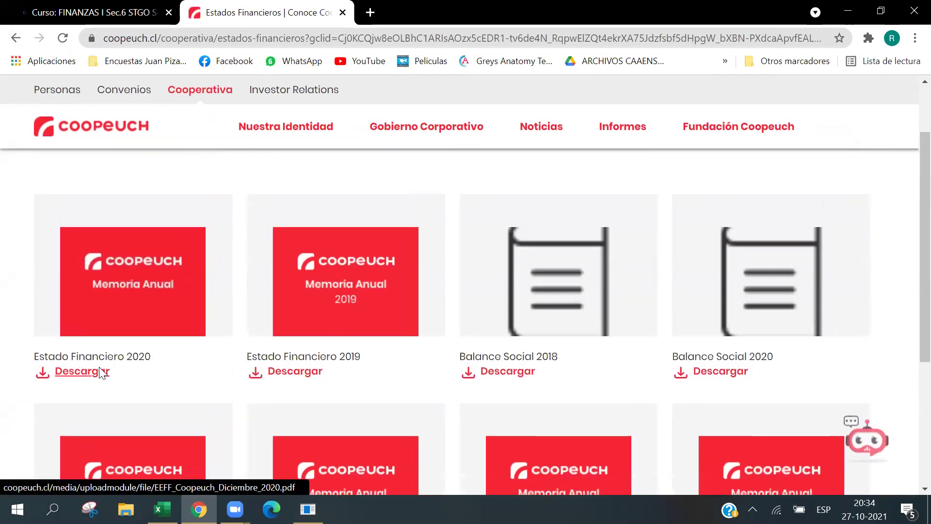
{"action": "left_click", "coordinate": [82, 374]}
Scroll to the income statement and highlight the Ingresos por intereses y reajustes line.
{"action": "scroll", "coordinate": [416, 241], "scroll_direction": "down", "scroll_amount": 10}
{"action": "scroll", "coordinate": [416, 249], "scroll_direction": "down", "scroll_amount": 4}
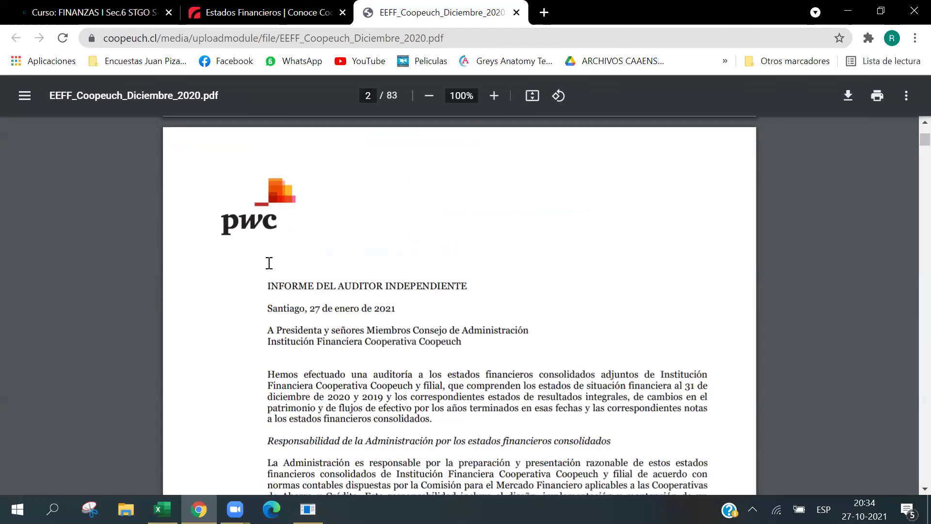
{"action": "scroll", "coordinate": [326, 301], "scroll_direction": "down", "scroll_amount": 6}
{"action": "scroll", "coordinate": [334, 322], "scroll_direction": "down", "scroll_amount": 15}
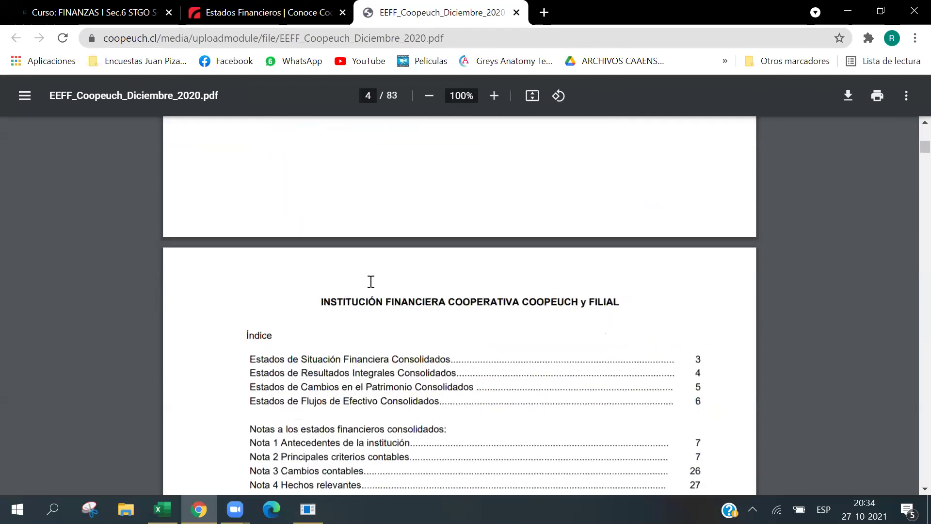
{"action": "scroll", "coordinate": [475, 310], "scroll_direction": "down", "scroll_amount": 20}
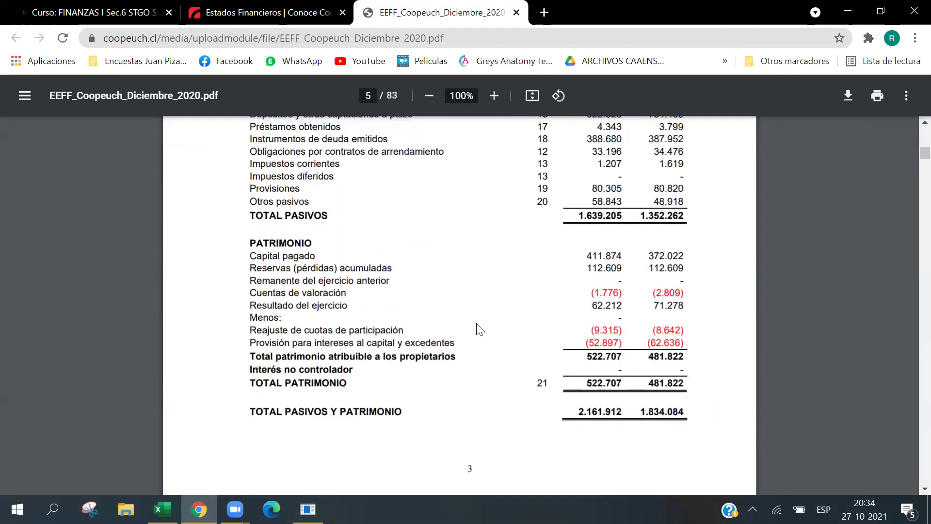
{"action": "scroll", "coordinate": [538, 252], "scroll_direction": "up", "scroll_amount": 10}
{"action": "scroll", "coordinate": [533, 252], "scroll_direction": "down", "scroll_amount": 20}
{"action": "scroll", "coordinate": [589, 286], "scroll_direction": "up", "scroll_amount": 8}
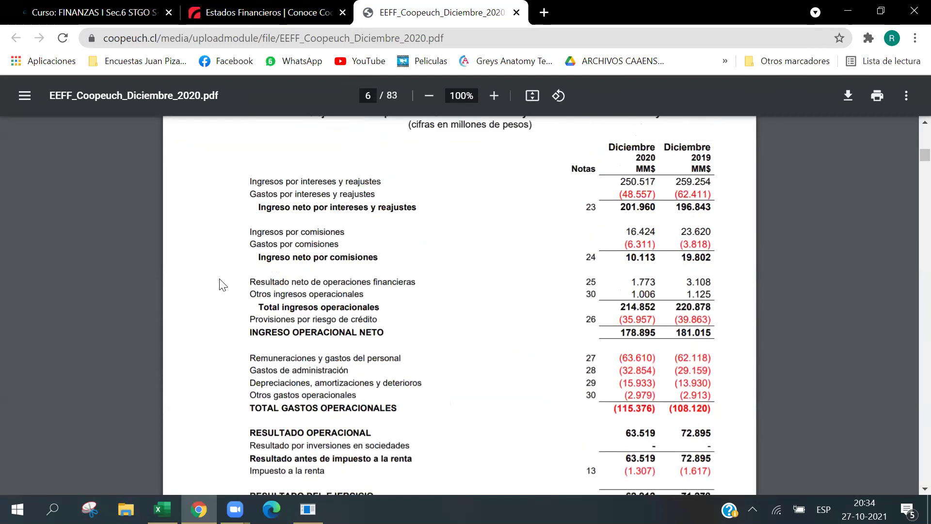
{"action": "left_click_drag", "start_coordinate": [296, 302], "coordinate": [711, 302]}
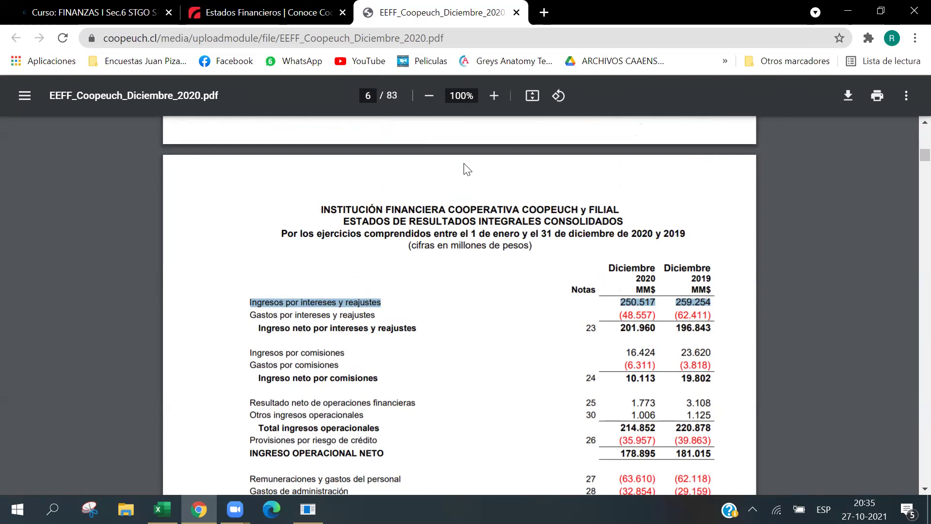
Close the Coopeuch listing tab, then return to the course page and the Excel workbook.
{"action": "left_click", "coordinate": [342, 12]}
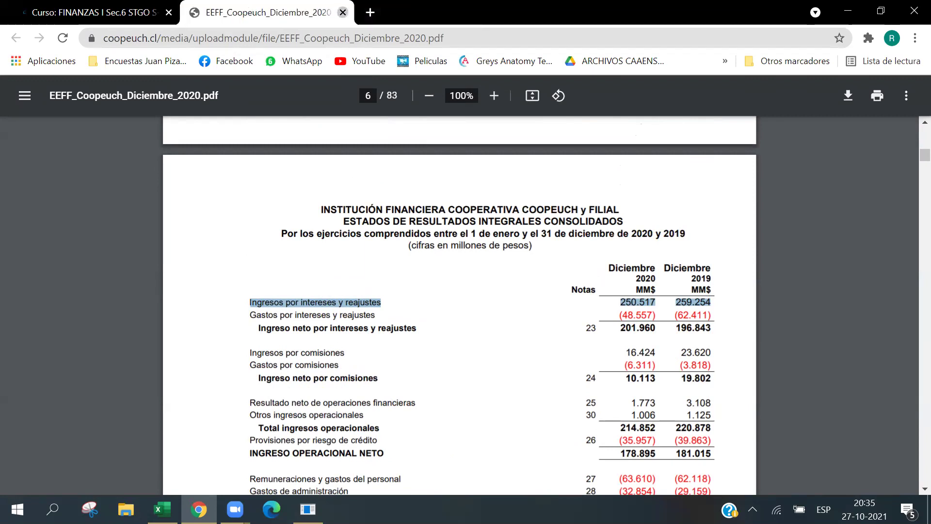
{"action": "key", "text": "ctrl+shift+Tab"}
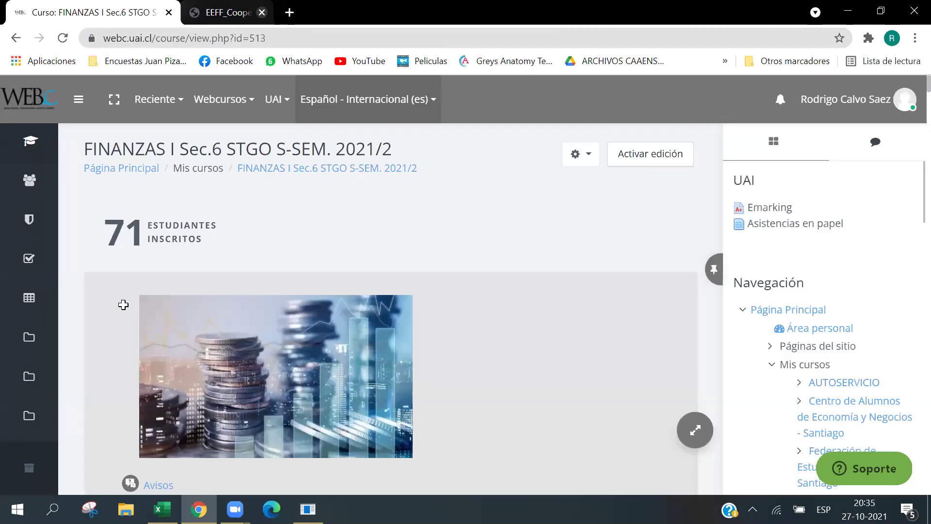
{"action": "key", "text": "alt+Tab"}
Enter the header Año in A53 and years 0, 1, 2 in B53:D53.
{"action": "left_click", "coordinate": [91, 281]}
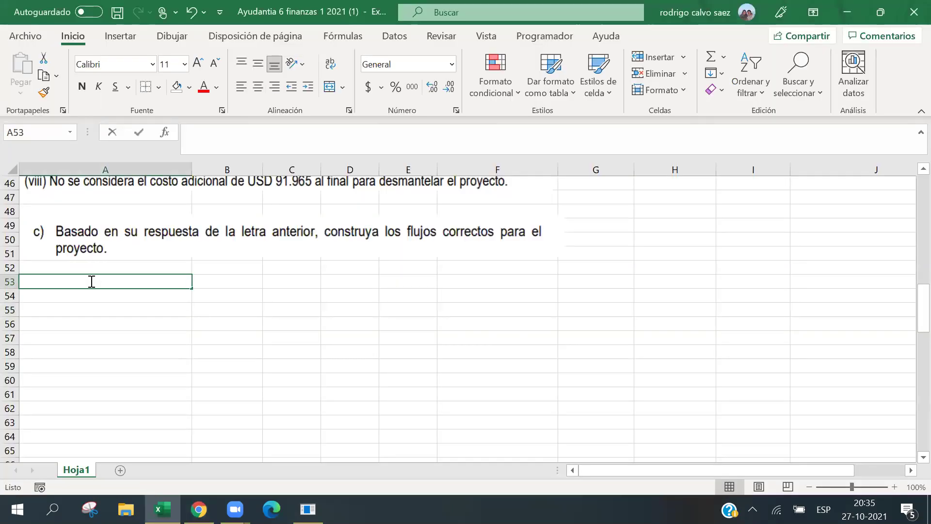
{"action": "type", "text": "Año"}
{"action": "key", "text": "Tab"}
{"action": "type", "text": "0"}
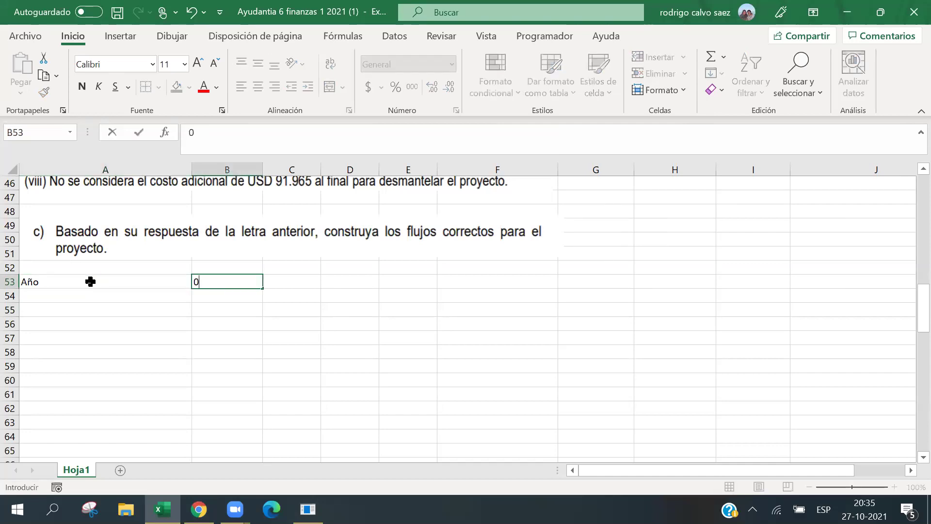
{"action": "key", "text": "Tab"}
{"action": "type", "text": "1"}
{"action": "key", "text": "Tab"}
{"action": "type", "text": "2"}
{"action": "key", "text": "Tab"}
Format A53:D53 bold and centred, with white text on a black fill.
{"action": "key", "text": "Home"}
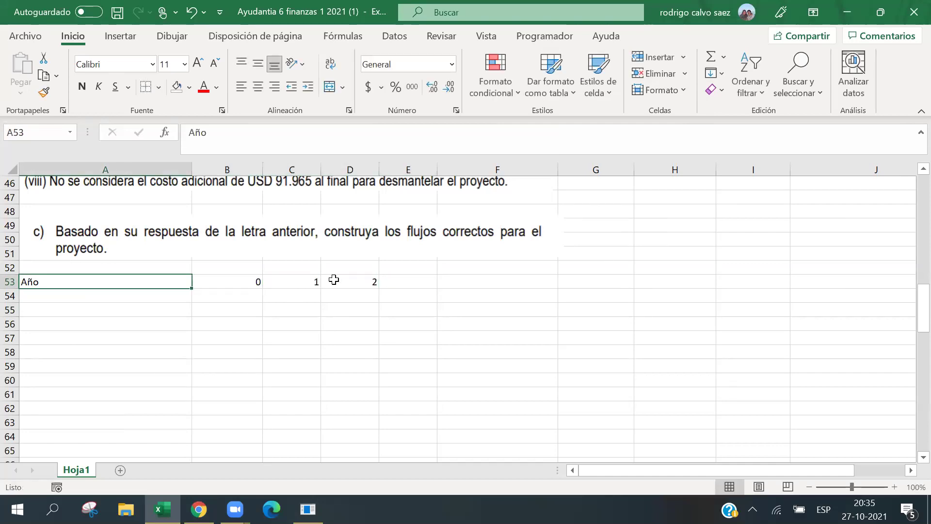
{"action": "key", "text": "ctrl+shift+Right"}
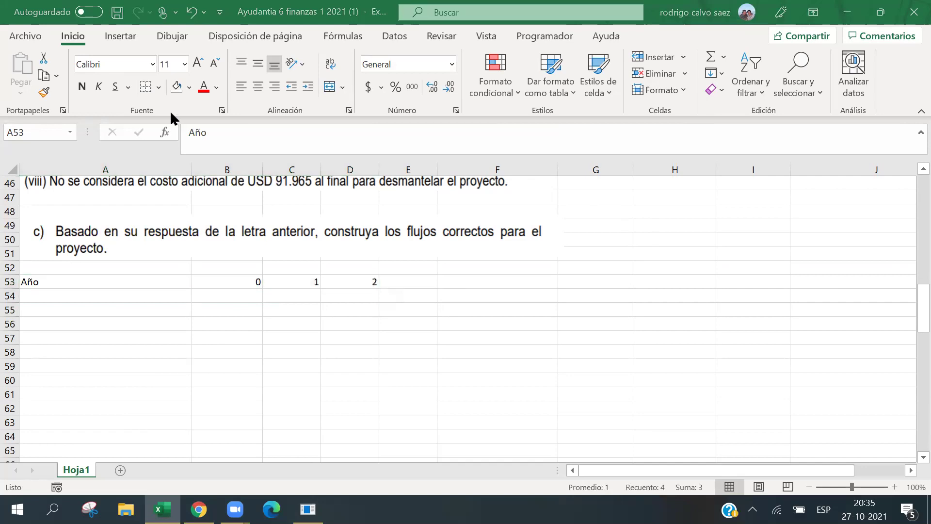
{"action": "left_click", "coordinate": [82, 86]}
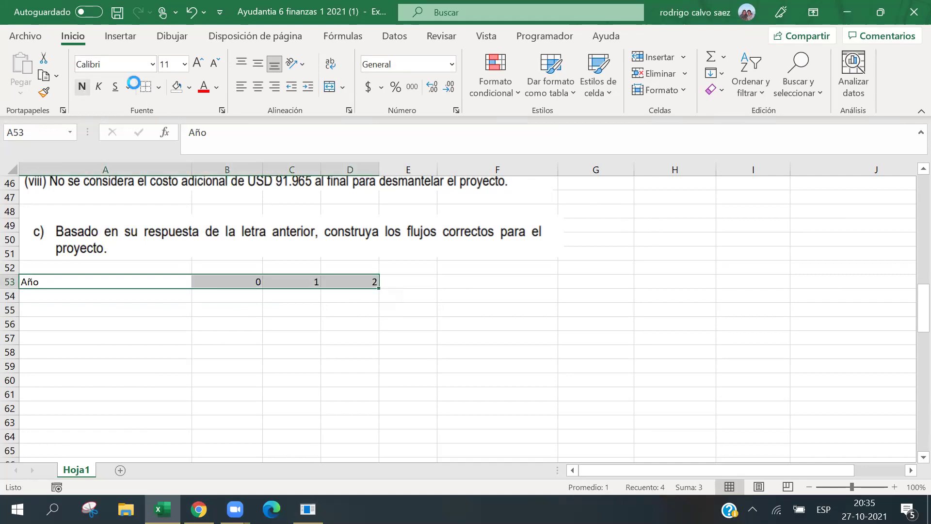
{"action": "left_click", "coordinate": [189, 88]}
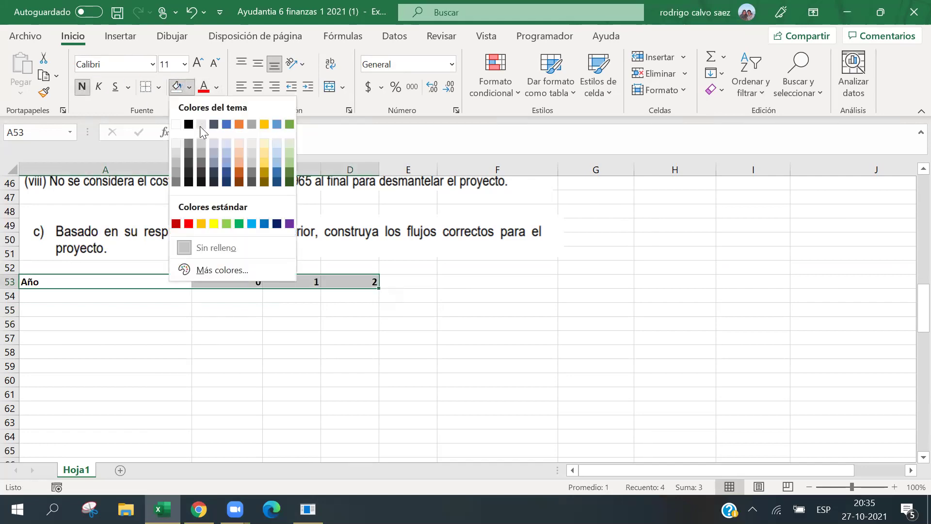
{"action": "left_click", "coordinate": [188, 124]}
{"action": "left_click", "coordinate": [216, 87]}
{"action": "left_click", "coordinate": [208, 143]}
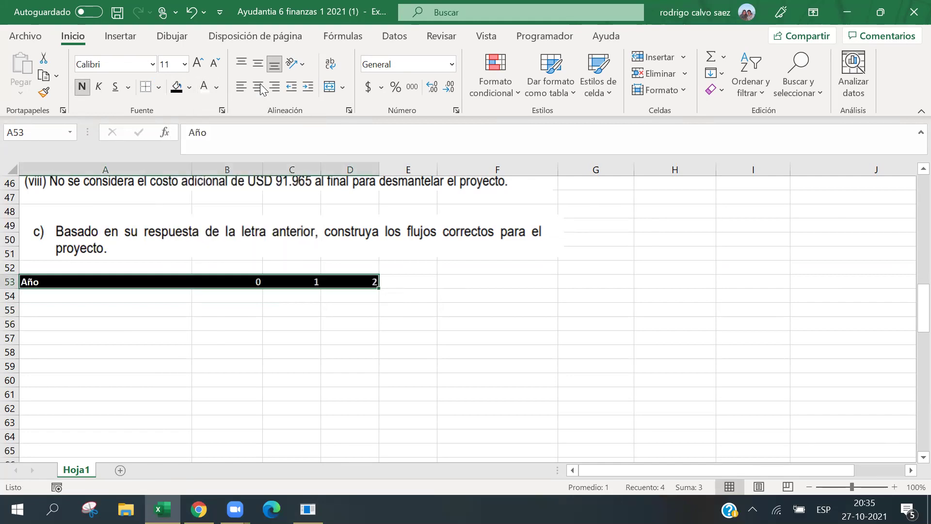
{"action": "left_click", "coordinate": [257, 87]}
{"action": "left_click", "coordinate": [231, 307]}
{"action": "left_click", "coordinate": [138, 299]}
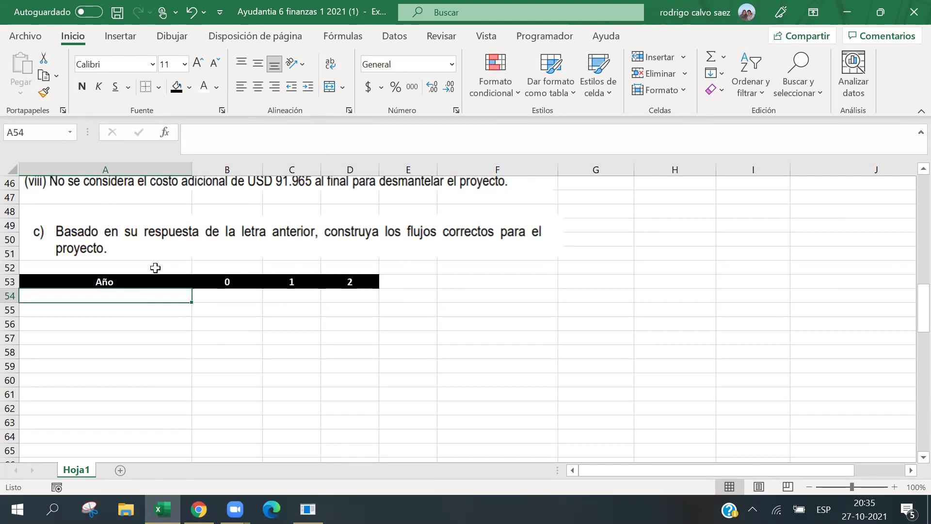
{"action": "type", "text": "Ingreso por Ven"}
{"action": "key", "text": "BackSpace"}
{"action": "type", "text": "nta"}
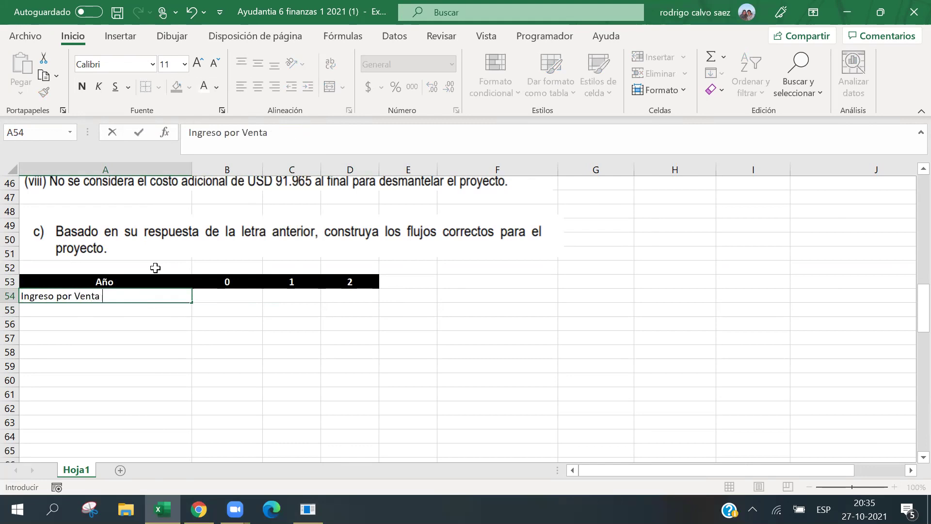
{"action": "key", "text": "Tab"}
{"action": "key", "text": "Tab"}
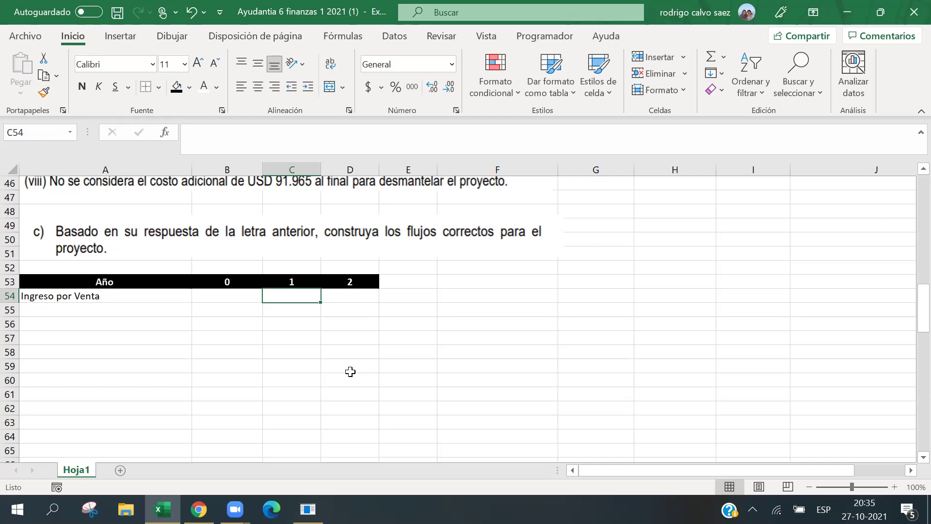
{"action": "type", "text": "="}
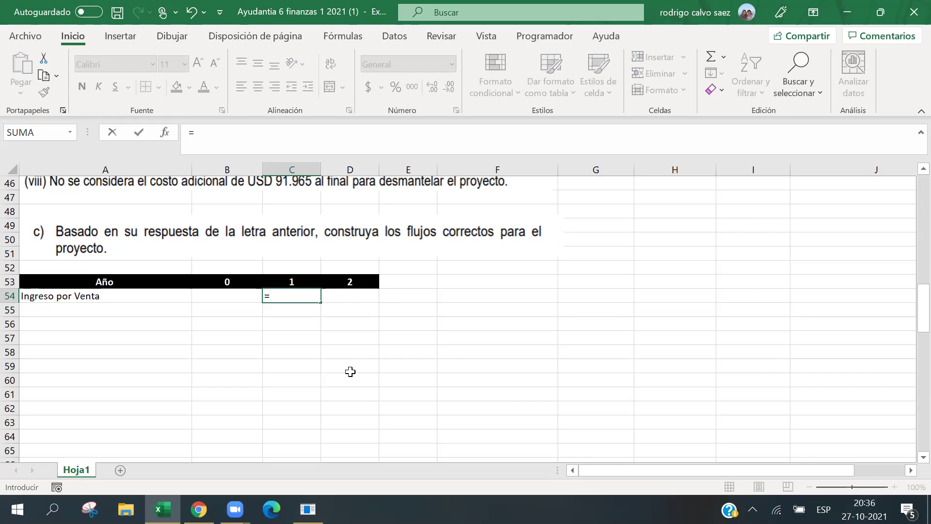
{"action": "type", "text": "(208000-80000"}
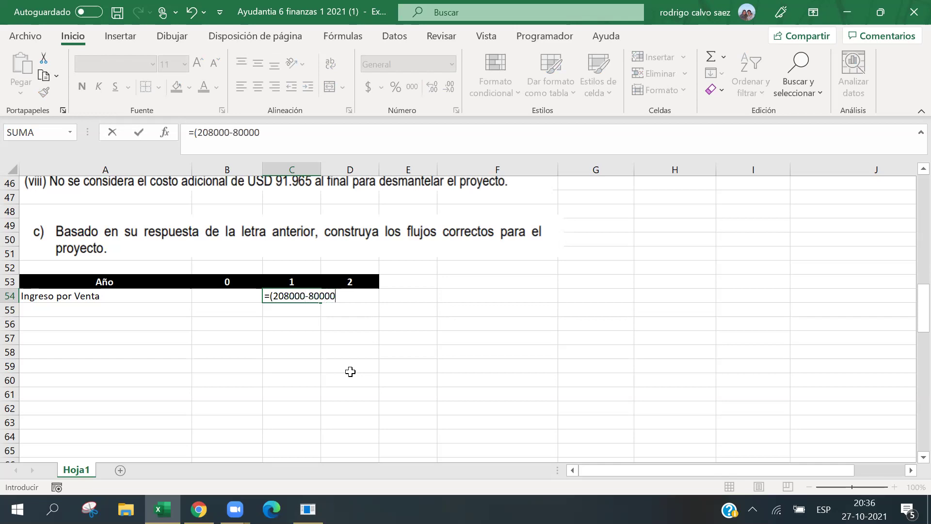
{"action": "key", "text": "Return"}
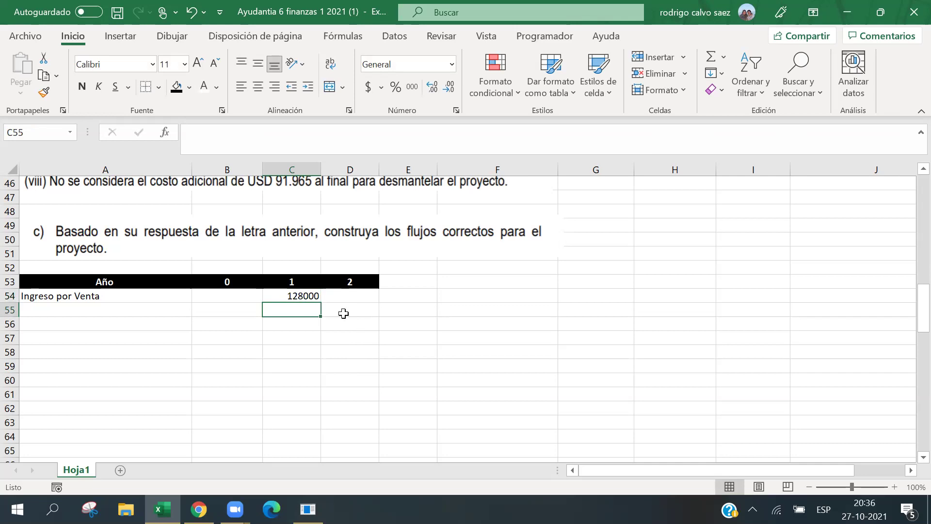
{"action": "left_click", "coordinate": [342, 311]}
{"action": "left_click_drag", "start_coordinate": [305, 293], "coordinate": [359, 436]}
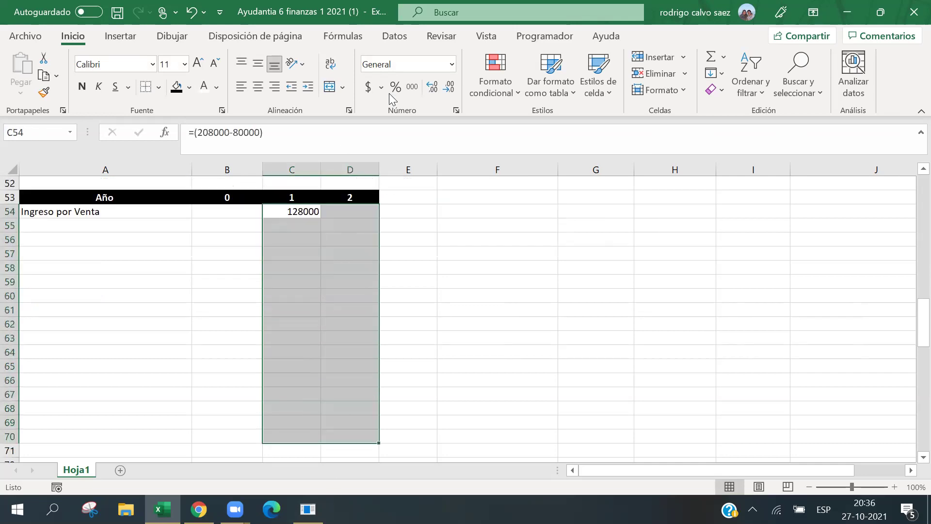
{"action": "left_click", "coordinate": [414, 92]}
{"action": "left_click", "coordinate": [366, 208]}
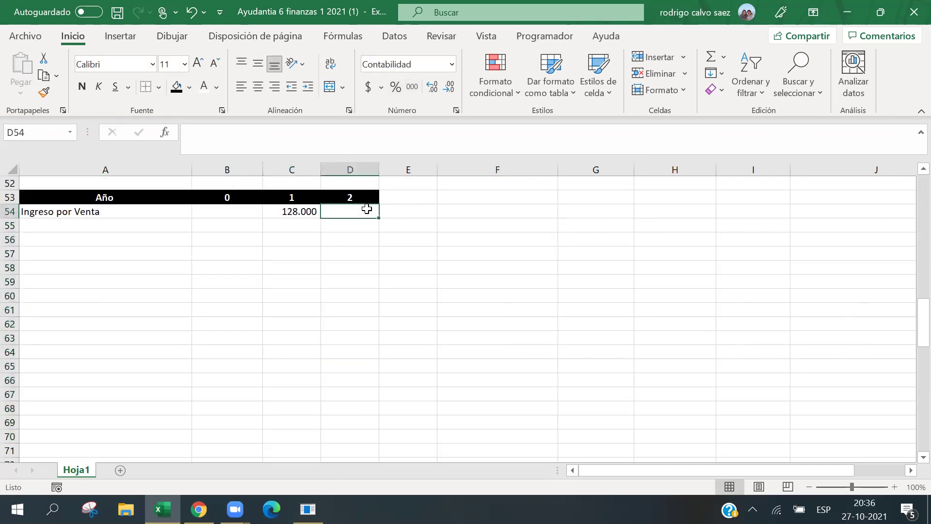
{"action": "type", "text": "=("}
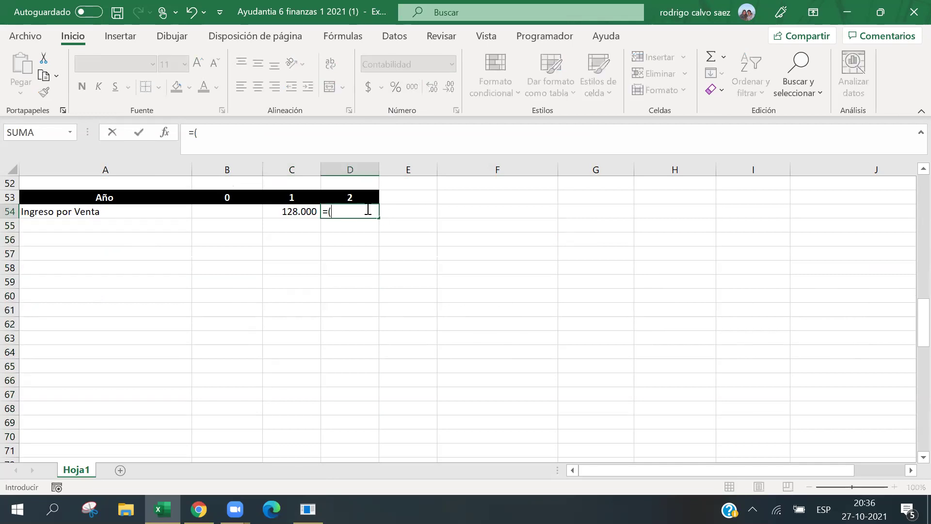
{"action": "type", "text": "9"}
{"action": "key", "text": "BackSpace"}
{"action": "type", "text": "98500-8"}
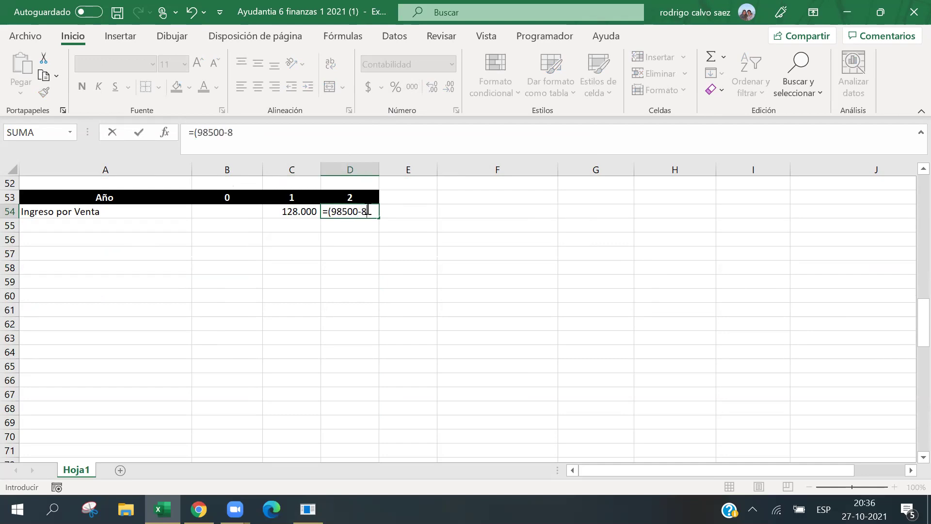
{"action": "type", "text": "0000"}
{"action": "key", "text": "BackSpace"}
{"action": "type", "text": "00"}
{"action": "key", "text": "Return"}
{"action": "left_click", "coordinate": [103, 226]}
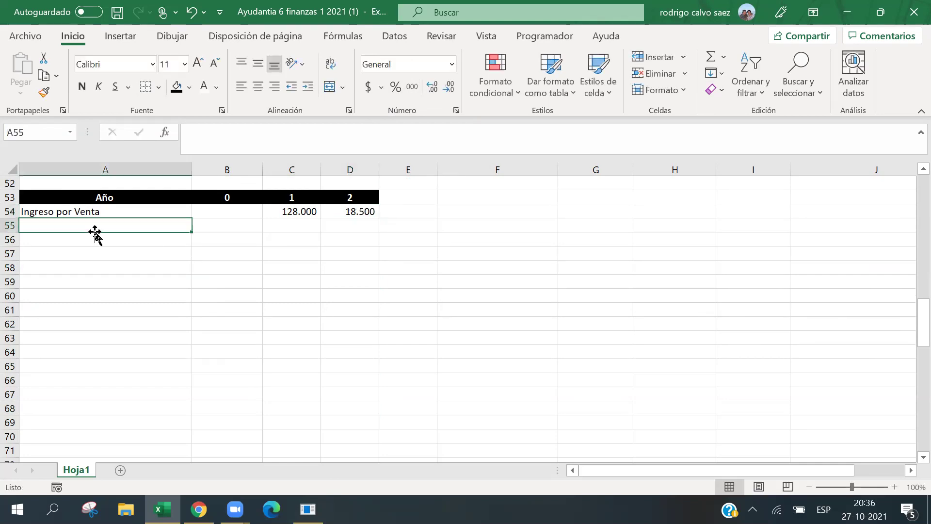
Enter the label 'Costos Variblaes' in A55.
{"action": "type", "text": "Costo"}
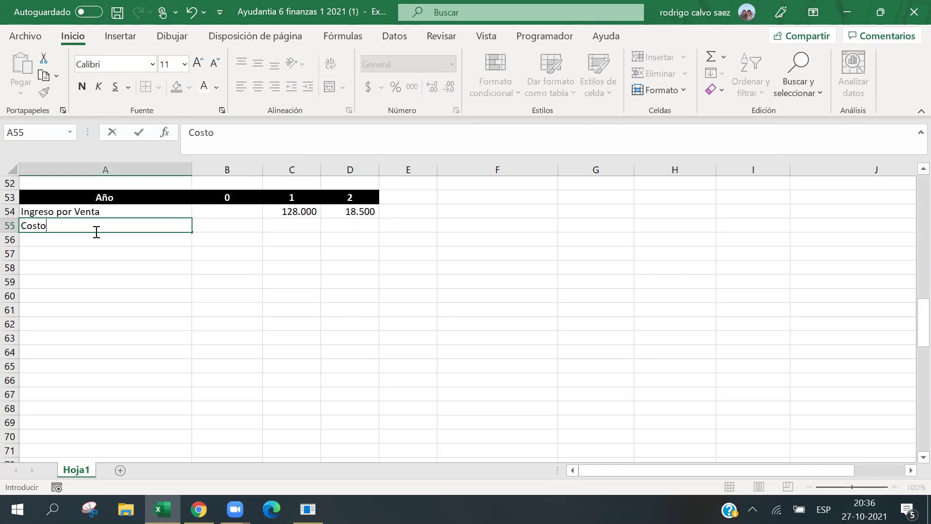
{"action": "type", "text": "s Variblaes"}
{"action": "key", "text": "Tab"}
{"action": "key", "text": "Tab"}
{"action": "key", "text": "Tab"}
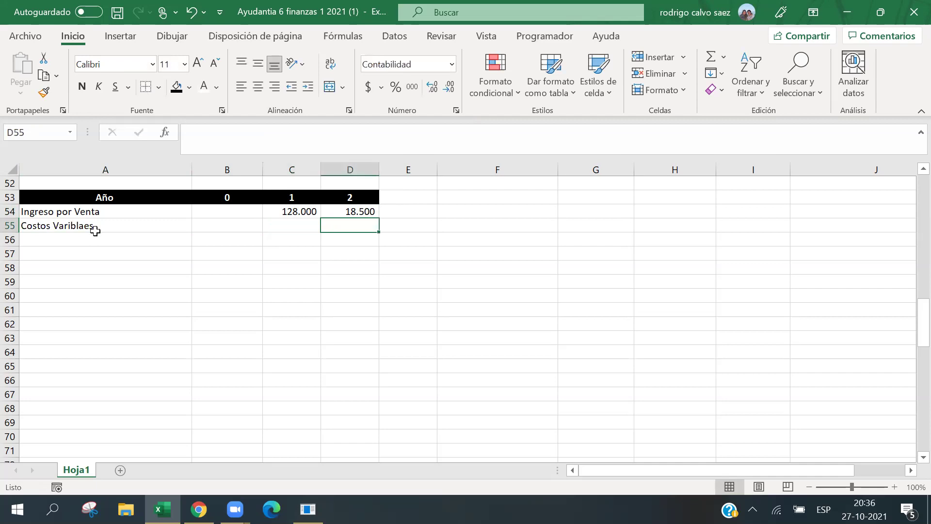
{"action": "key", "text": "Left"}
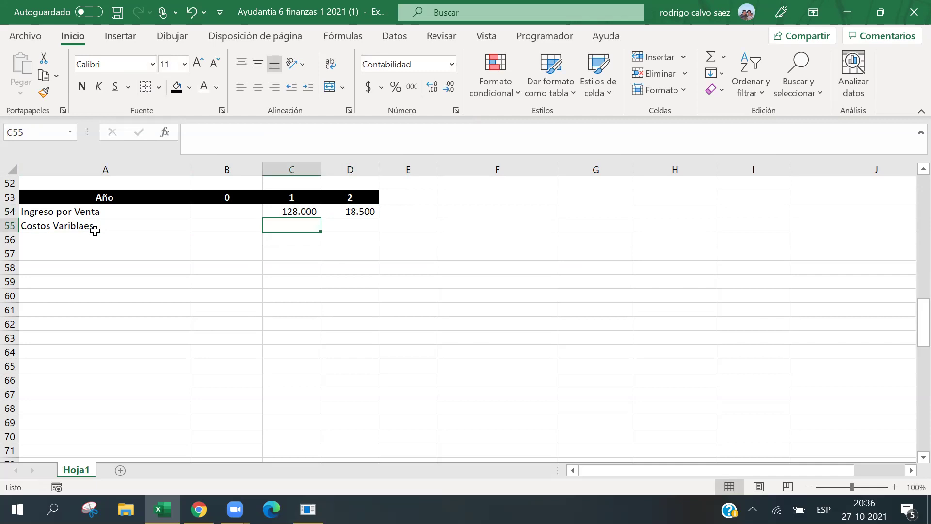
Left-align cell A56 after clearing a mistyped start of the label.
{"action": "left_click", "coordinate": [95, 237]}
{"action": "type", "text": "Maa"}
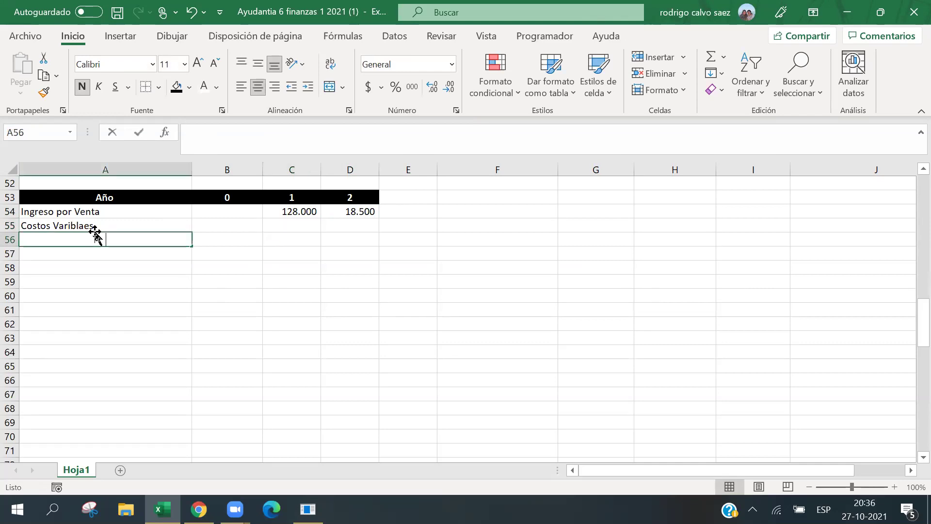
{"action": "key", "text": "BackSpace"}
{"action": "key", "text": "BackSpace"}
{"action": "key", "text": "BackSpace"}
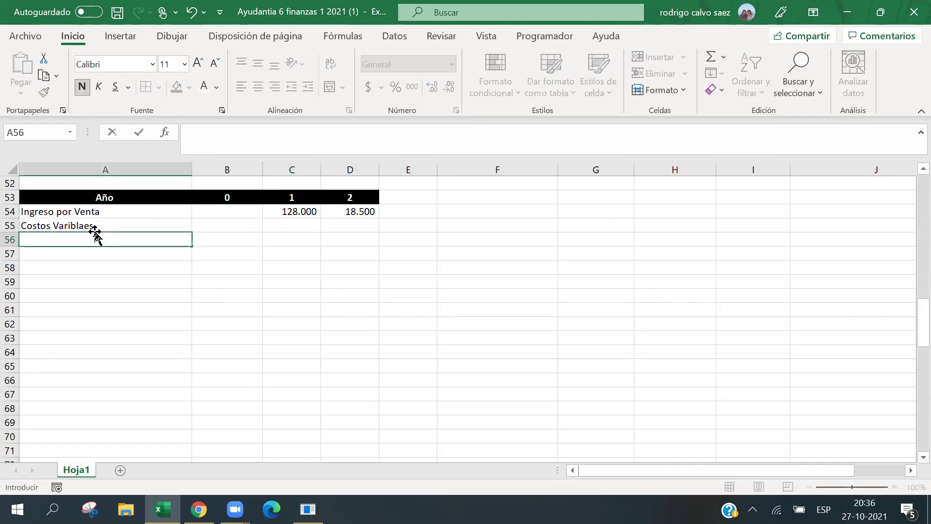
{"action": "left_click", "coordinate": [216, 88]}
{"action": "left_click", "coordinate": [224, 107]}
{"action": "left_click", "coordinate": [271, 335]}
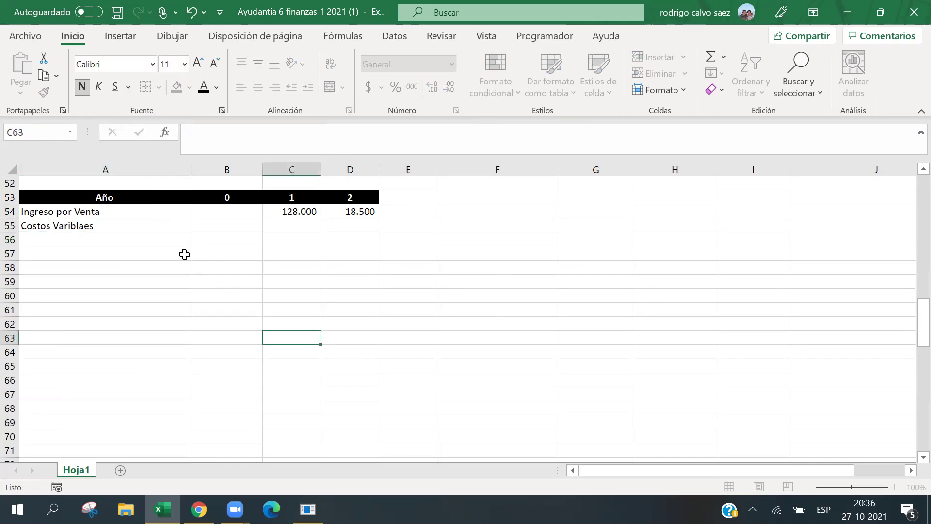
{"action": "left_click", "coordinate": [170, 243]}
{"action": "left_click", "coordinate": [241, 87]}
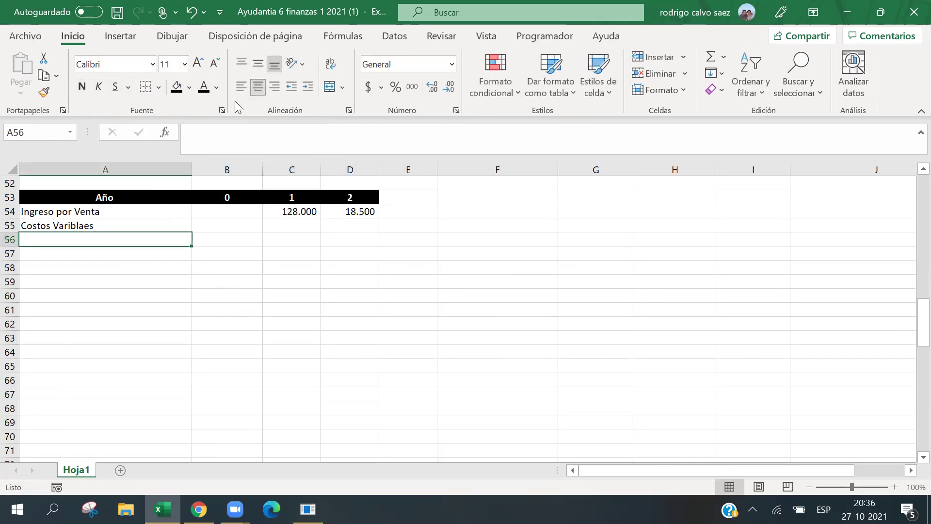
Enter 'Margen de contribución' in A56 through the formula bar.
{"action": "type", "text": "Ma"}
{"action": "key", "text": "BackSpace"}
{"action": "key", "text": "BackSpace"}
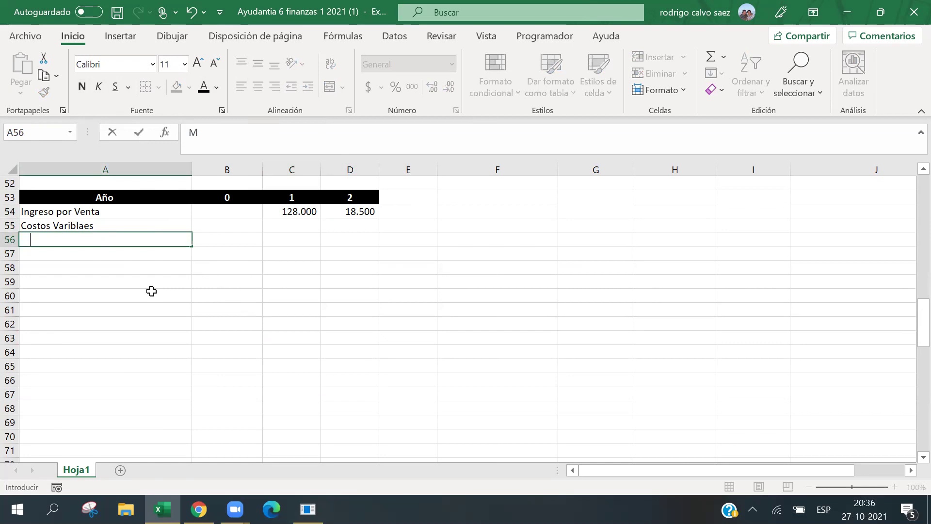
{"action": "left_click", "coordinate": [151, 291]}
{"action": "left_click", "coordinate": [67, 242]}
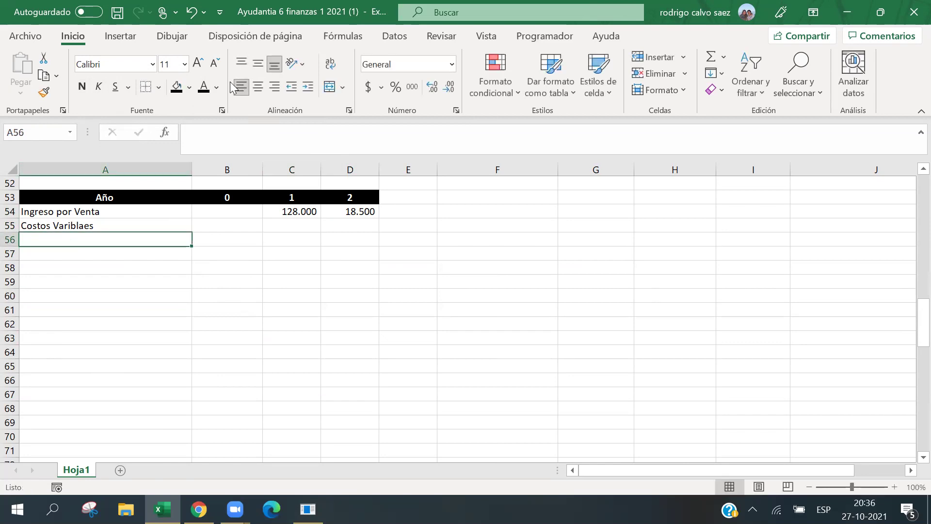
{"action": "left_click", "coordinate": [218, 130]}
{"action": "type", "text": "Margen "}
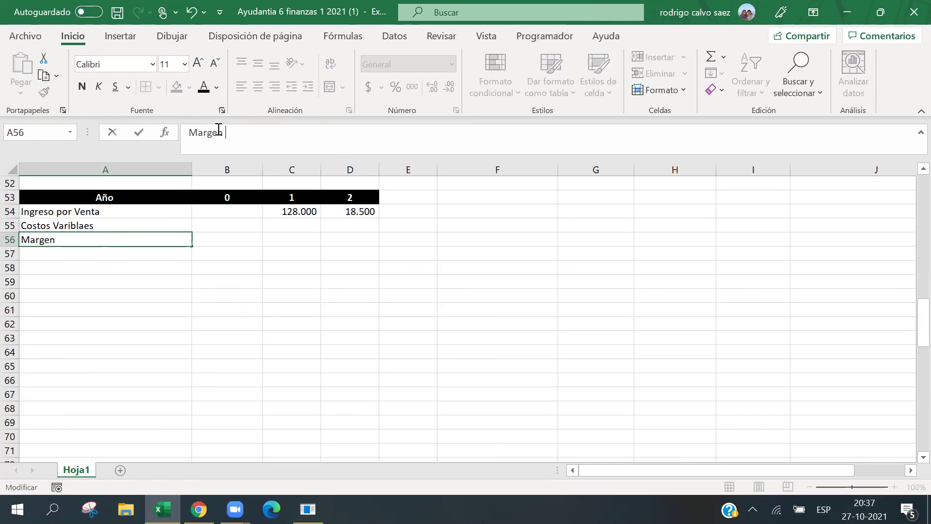
{"action": "type", "text": "de contrib"}
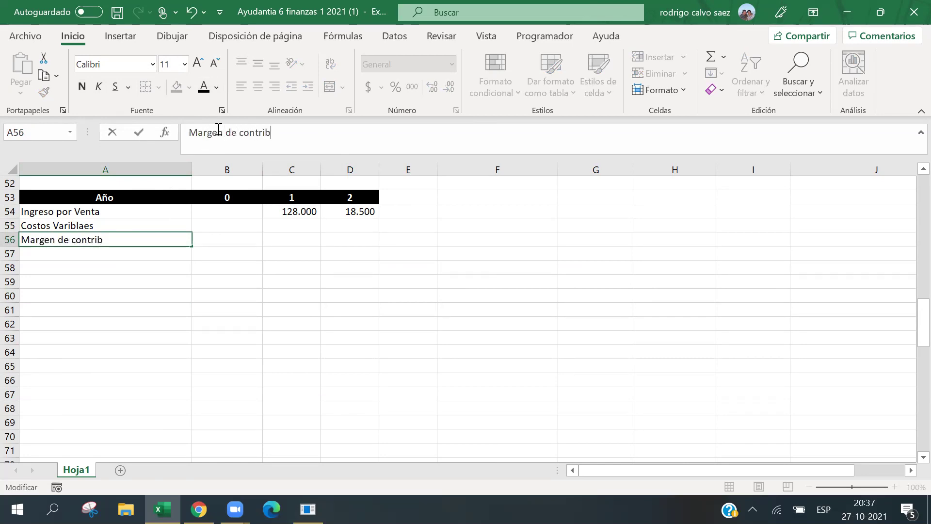
{"action": "type", "text": "ución"}
{"action": "left_click", "coordinate": [294, 228]}
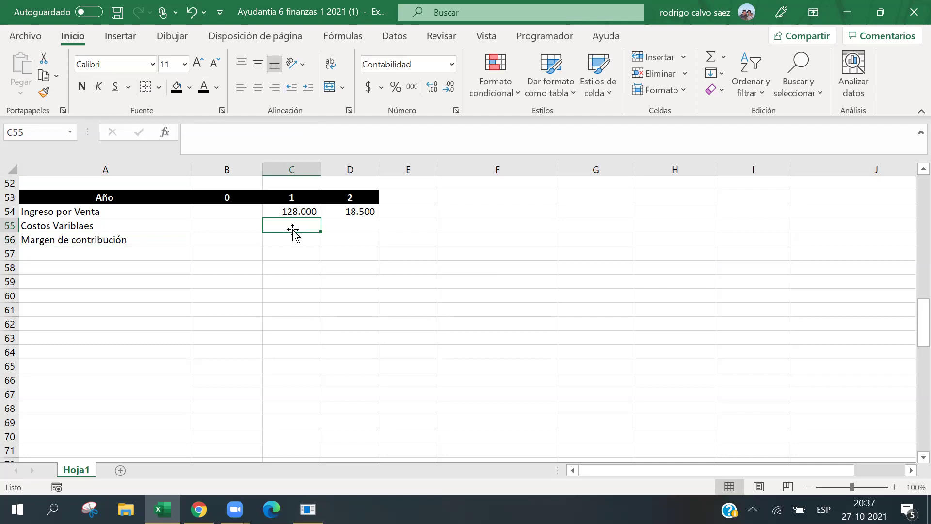
Set variable costs to =C54*-20% in C55 and fill it into D55.
{"action": "type", "text": "="}
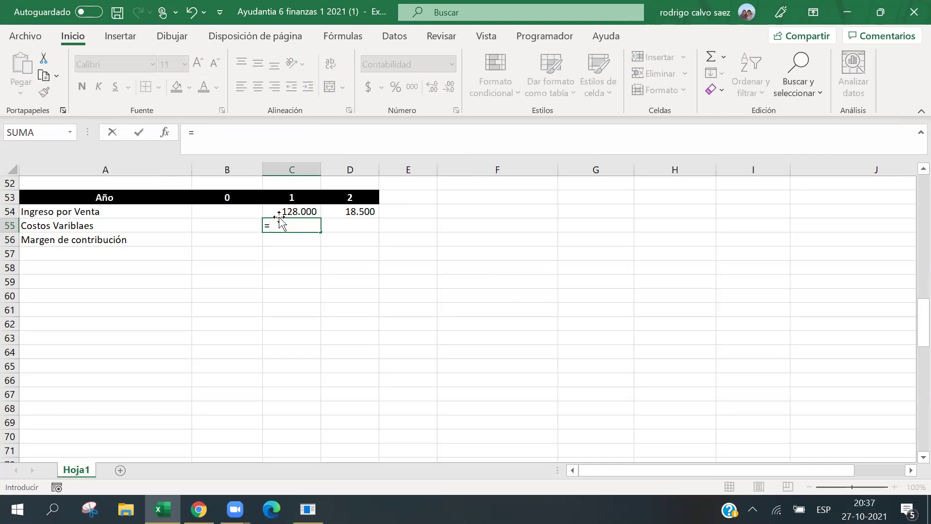
{"action": "left_click", "coordinate": [272, 214]}
{"action": "type", "text": "*"}
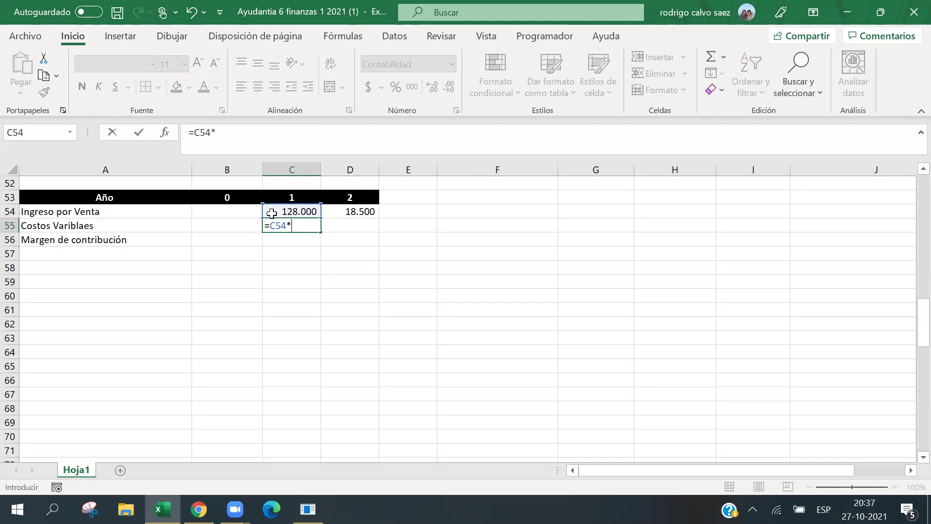
{"action": "type", "text": "-20%"}
{"action": "key", "text": "Return"}
{"action": "left_click", "coordinate": [295, 231]}
{"action": "key", "text": "shift+Right"}
{"action": "key", "text": "ctrl+r"}
Left-align the block of cells below the table and centre part of column A.
{"action": "left_click", "coordinate": [285, 238]}
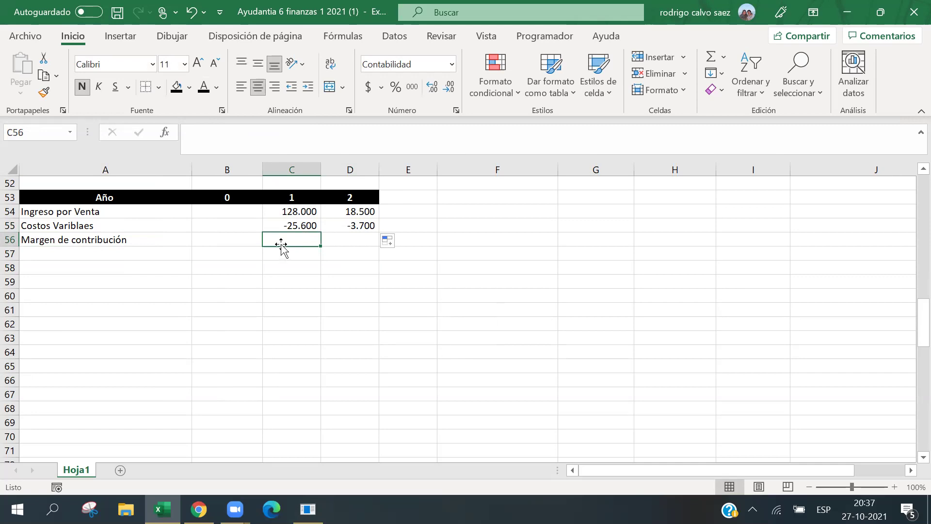
{"action": "type", "text": "="}
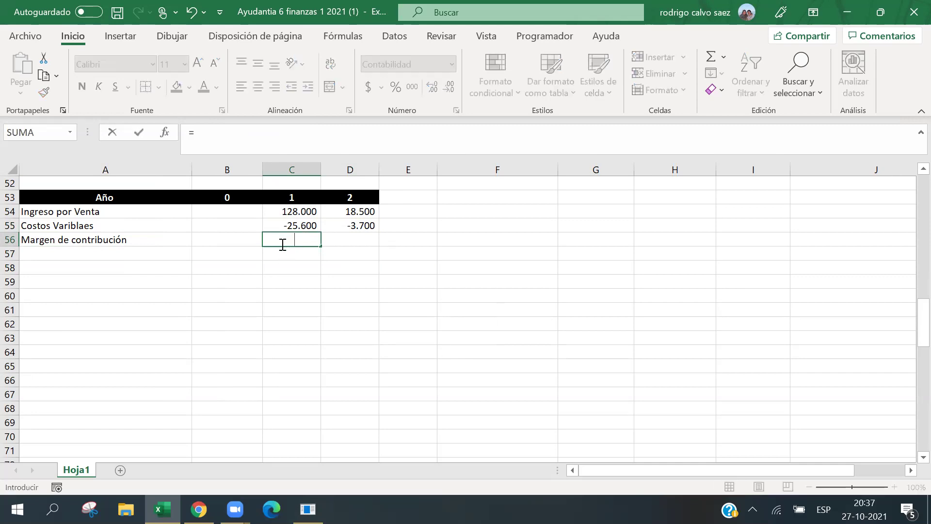
{"action": "key", "text": "Escape"}
{"action": "left_click_drag", "start_coordinate": [197, 239], "coordinate": [339, 456]}
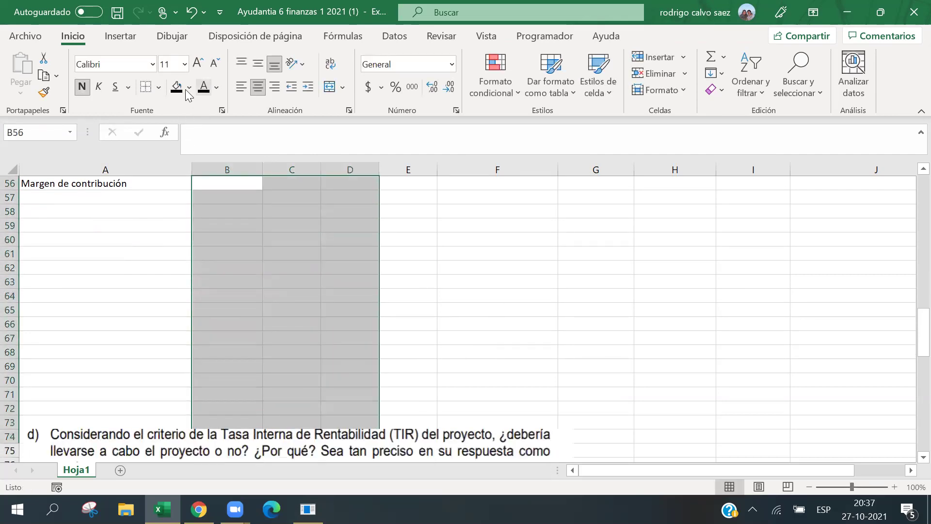
{"action": "left_click", "coordinate": [241, 87]}
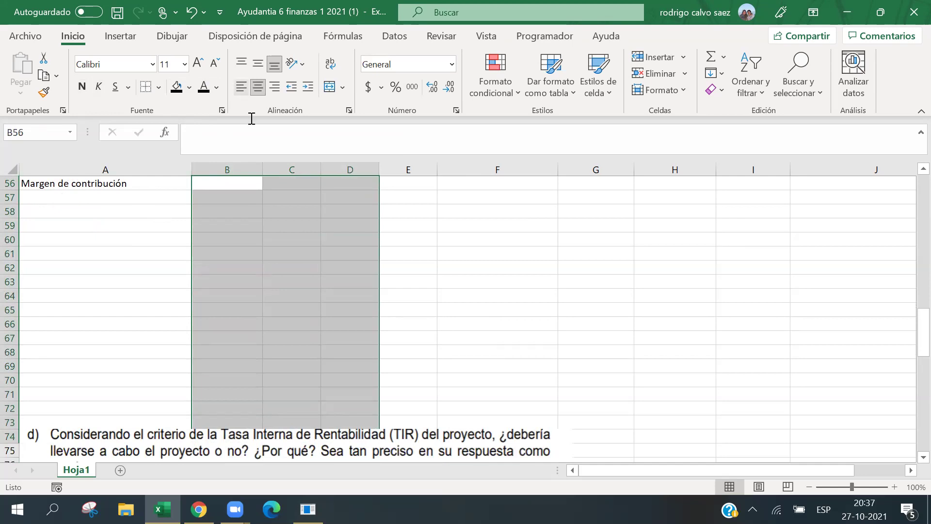
{"action": "scroll", "coordinate": [191, 248], "scroll_direction": "up", "scroll_amount": 4}
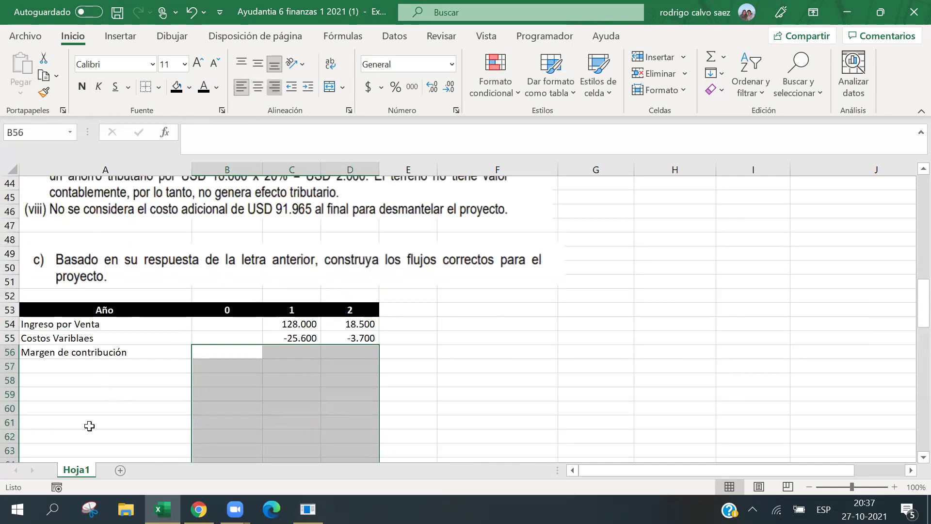
{"action": "left_click_drag", "start_coordinate": [99, 366], "coordinate": [99, 451]}
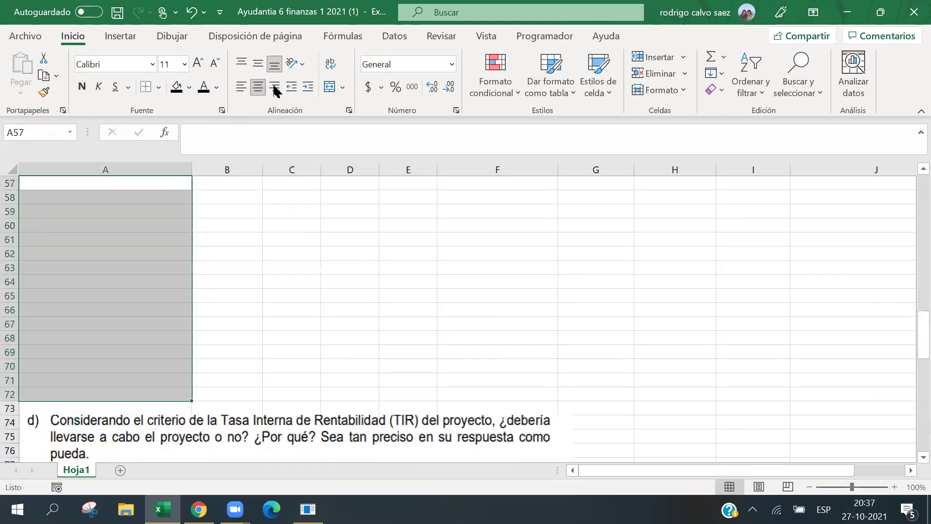
{"action": "left_click", "coordinate": [258, 86]}
{"action": "left_click", "coordinate": [341, 268]}
{"action": "scroll", "coordinate": [322, 308], "scroll_direction": "up", "scroll_amount": 1}
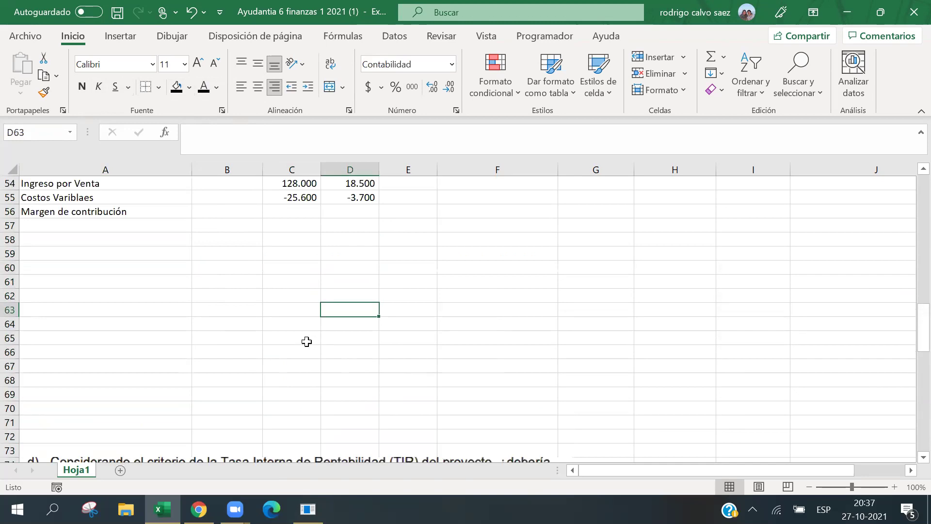
{"action": "scroll", "coordinate": [361, 363], "scroll_direction": "up", "scroll_amount": 3}
{"action": "left_click", "coordinate": [308, 338]}
Compute the contribution margin as sales plus variable costs for years 1 and 2.
{"action": "type", "text": "="}
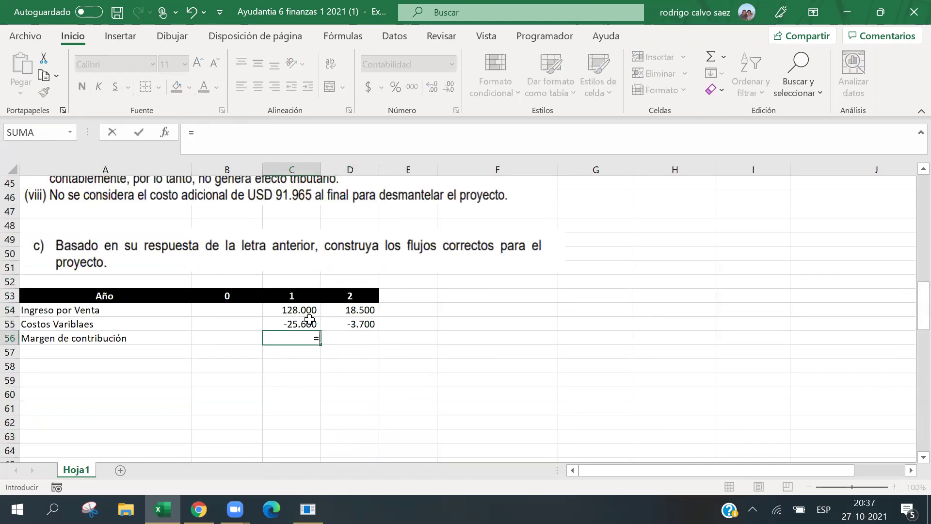
{"action": "left_click", "coordinate": [306, 313]}
{"action": "type", "text": "+"}
{"action": "left_click", "coordinate": [284, 324]}
{"action": "key", "text": "Return"}
{"action": "left_click", "coordinate": [316, 338]}
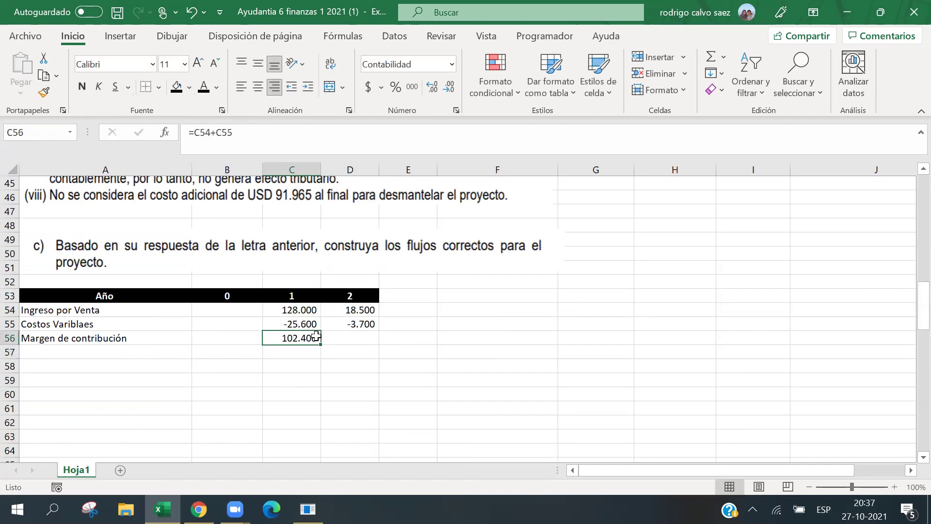
{"action": "left_click_drag", "start_coordinate": [318, 338], "coordinate": [368, 340]}
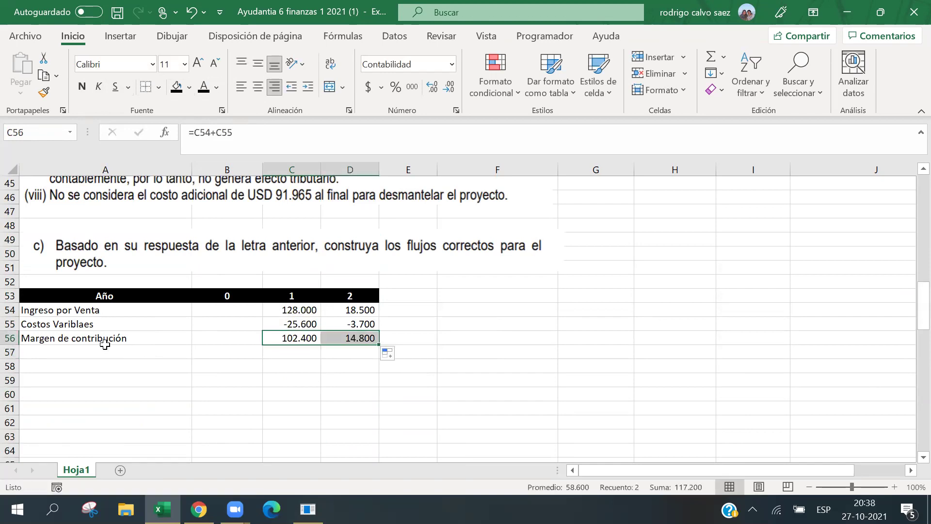
Make the Margen de contribución row bold with a top border.
{"action": "left_click_drag", "start_coordinate": [100, 339], "coordinate": [102, 352]}
{"action": "left_click", "coordinate": [366, 338], "text": "shift"}
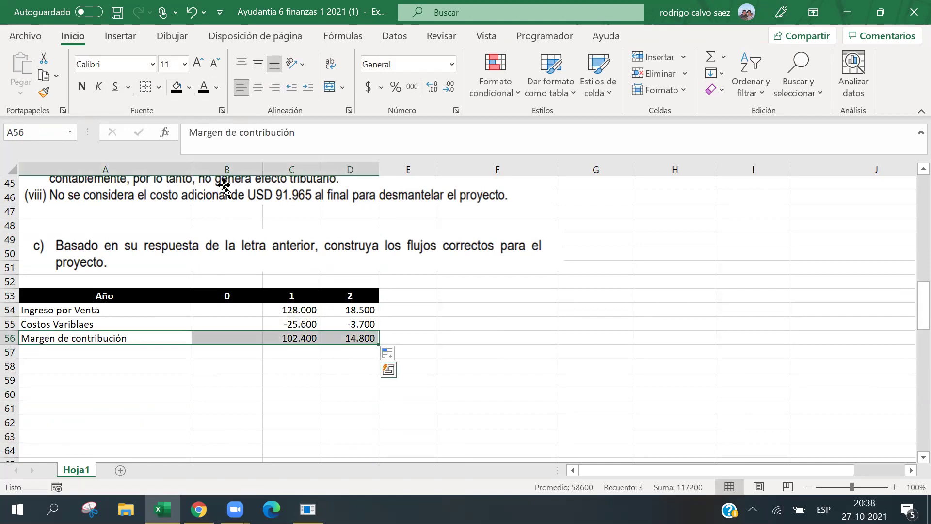
{"action": "left_click", "coordinate": [82, 86]}
{"action": "left_click", "coordinate": [158, 89]}
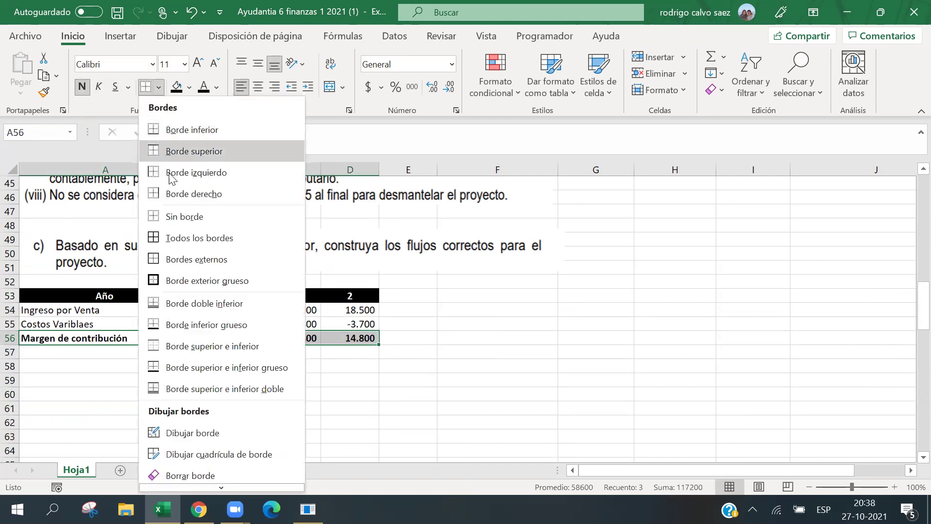
{"action": "left_click", "coordinate": [175, 152]}
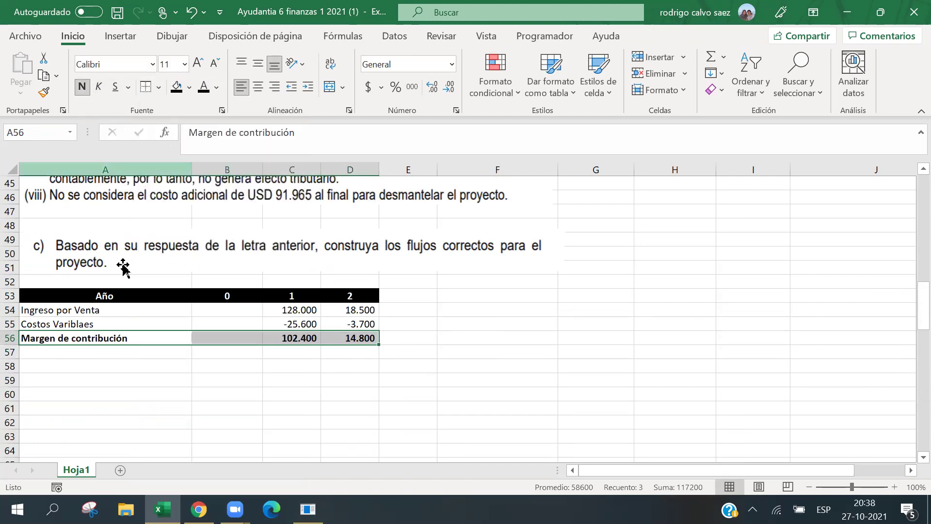
{"action": "left_click", "coordinate": [135, 350]}
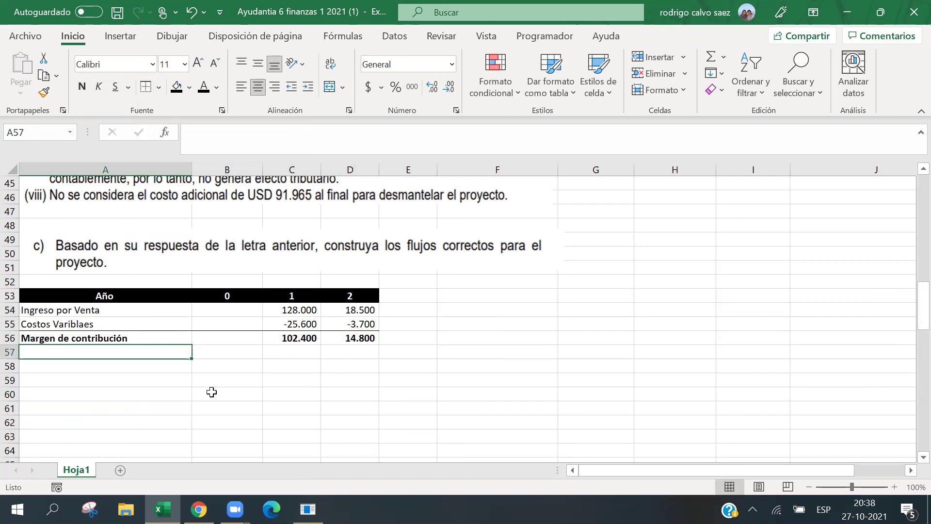
Add a Costos Fijos row with -750 in both year 1 and year 2.
{"action": "type", "text": "Costos"}
{"action": "key", "text": "BackSpace"}
{"action": "key", "text": "BackSpace"}
{"action": "key", "text": "BackSpace"}
{"action": "type", "text": "os Fijos"}
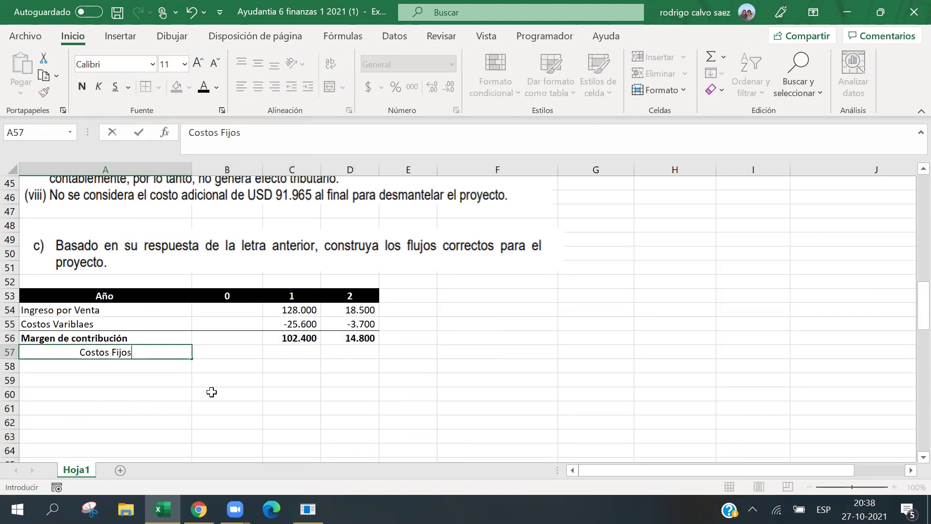
{"action": "key", "text": "Return"}
{"action": "left_click", "coordinate": [265, 355]}
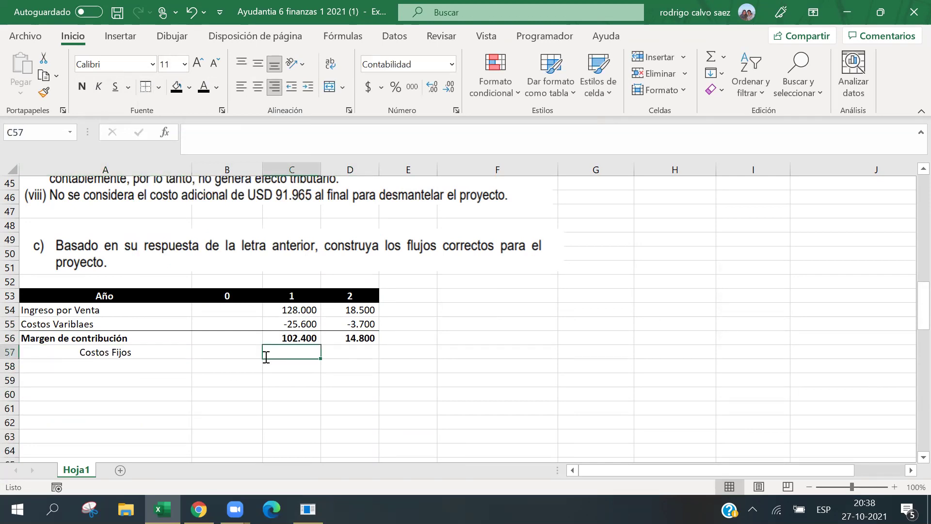
{"action": "type", "text": "-750"}
{"action": "key", "text": "Return"}
{"action": "key", "text": "Right"}
{"action": "key", "text": "Up"}
{"action": "type", "text": "-750"}
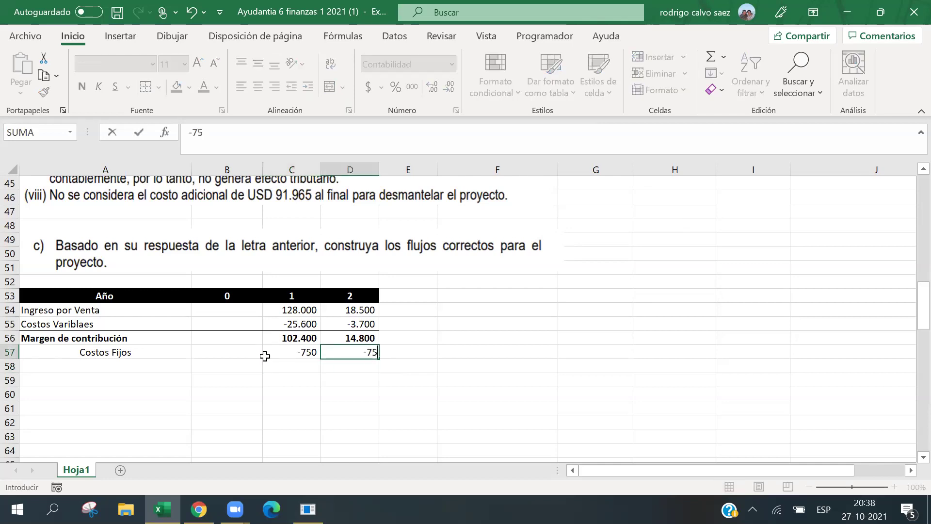
{"action": "key", "text": "Return"}
{"action": "key", "text": "Return"}
Enter the Depreciación label in A58 and select its year 1 cell.
{"action": "key", "text": "Left"}
{"action": "key", "text": "Left"}
{"action": "key", "text": "Left"}
{"action": "key", "text": "Up"}
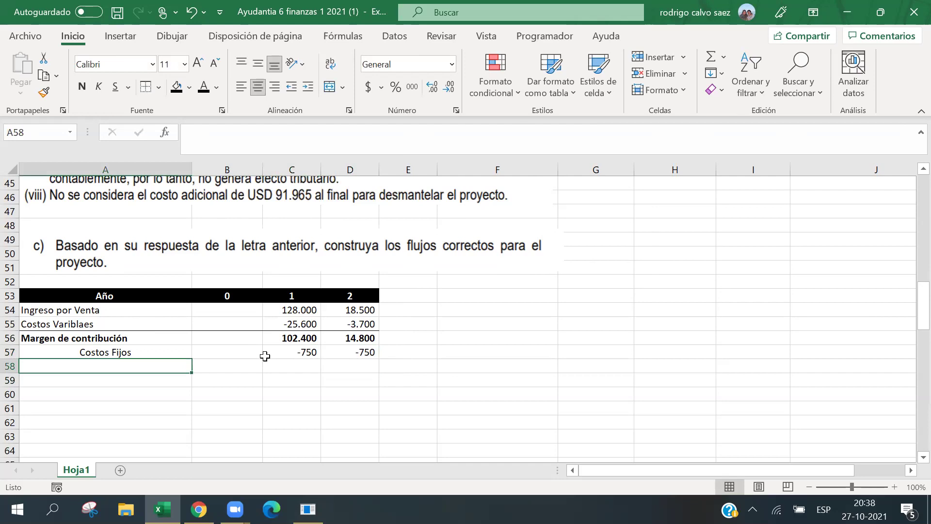
{"action": "type", "text": "Deprecia"}
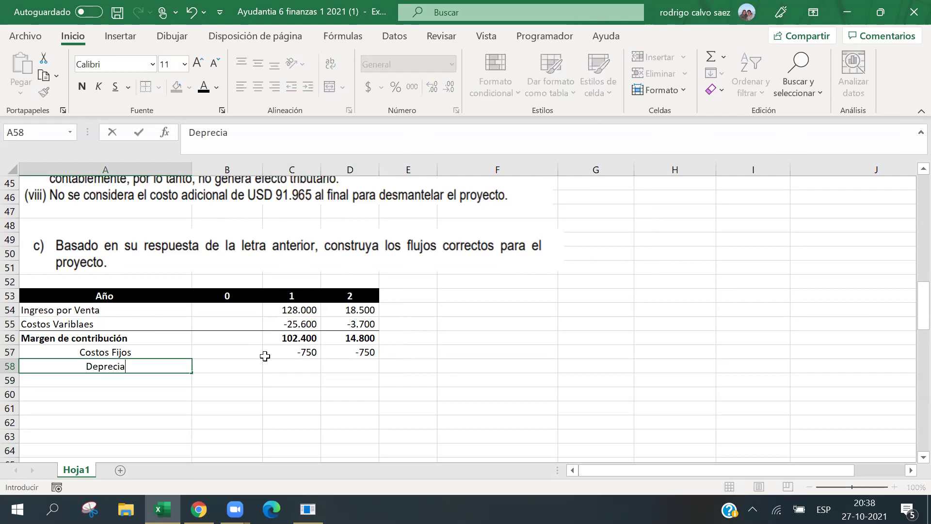
{"action": "type", "text": "ción"}
{"action": "key", "text": "Right"}
{"action": "key", "text": "Right"}
{"action": "key", "text": "Right"}
{"action": "key", "text": "Down"}
{"action": "key", "text": "Left"}
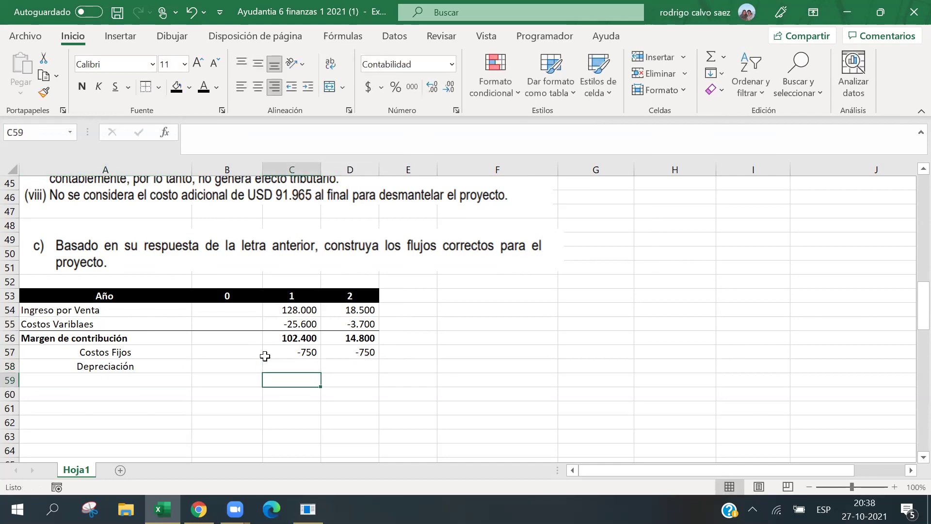
{"action": "left_click", "coordinate": [266, 362]}
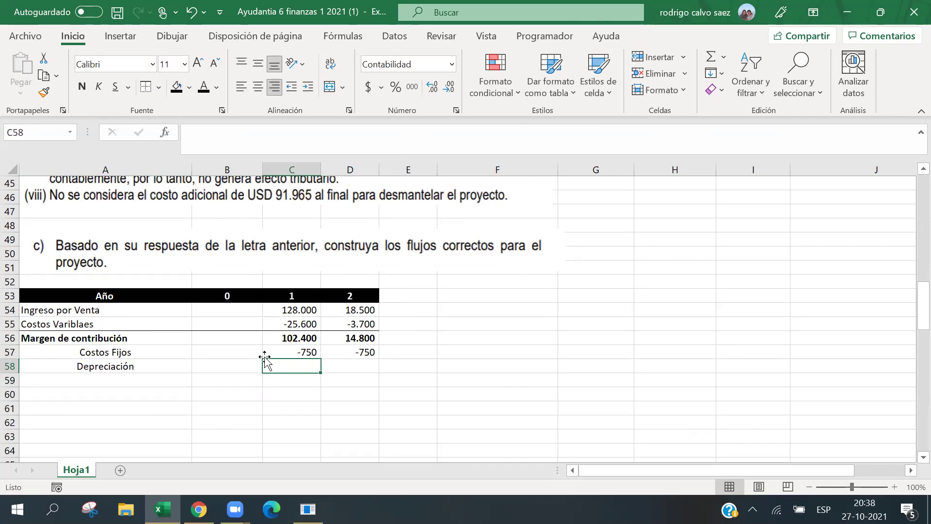
{"action": "type", "text": "="}
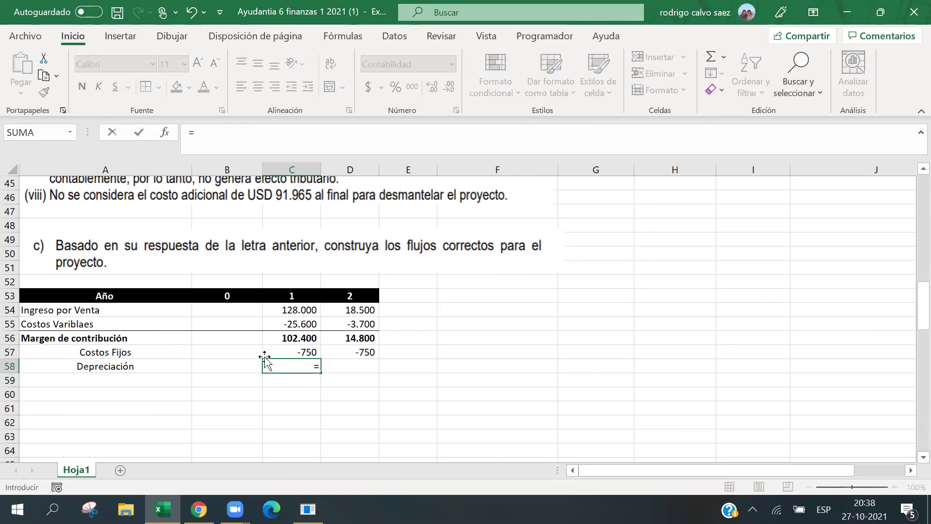
{"action": "type", "text": "(30000"}
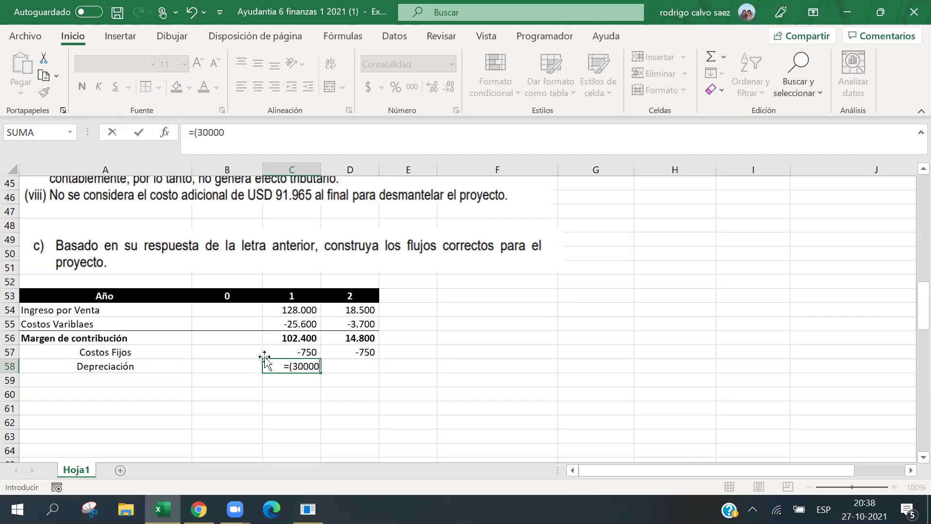
{"action": "type", "text": "-10000"}
{"action": "type", "text": ")/"}
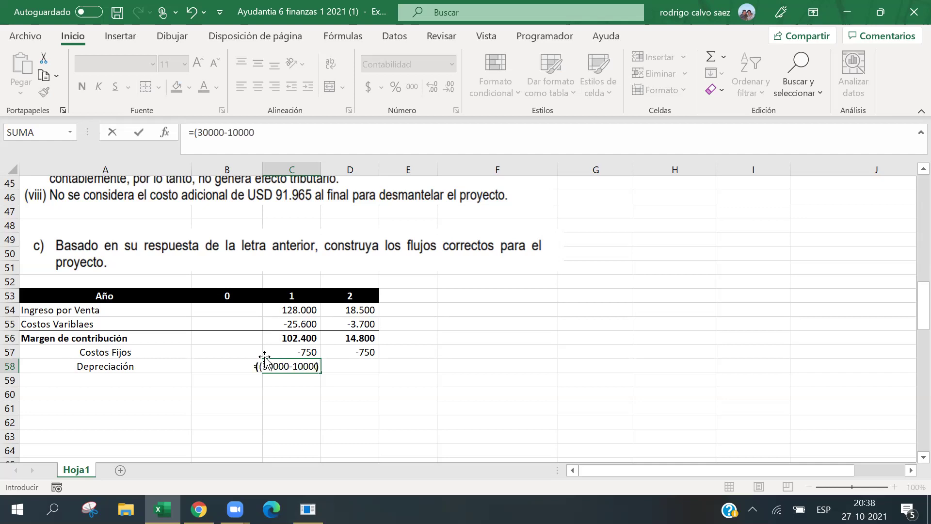
{"action": "type", "text": "2"}
{"action": "key", "text": "Return"}
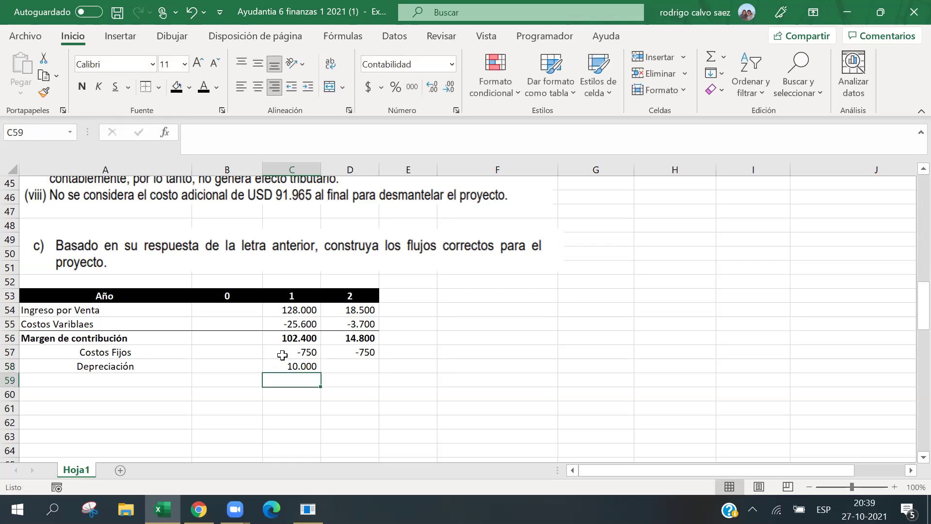
{"action": "key", "text": "Up"}
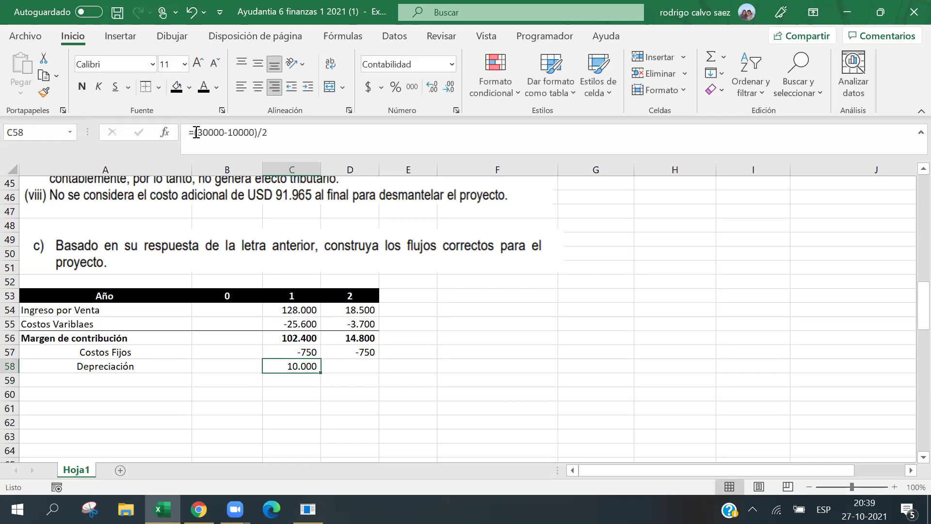
{"action": "left_click", "coordinate": [196, 132]}
{"action": "type", "text": "-"}
{"action": "key", "text": "Return"}
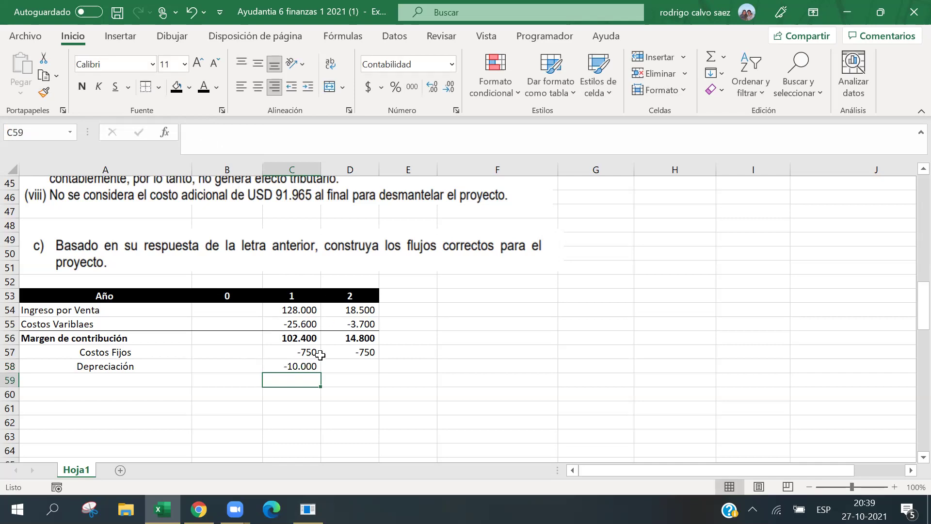
{"action": "key", "text": "Up"}
{"action": "left_click_drag", "start_coordinate": [320, 369], "coordinate": [354, 370]}
{"action": "left_click", "coordinate": [91, 380]}
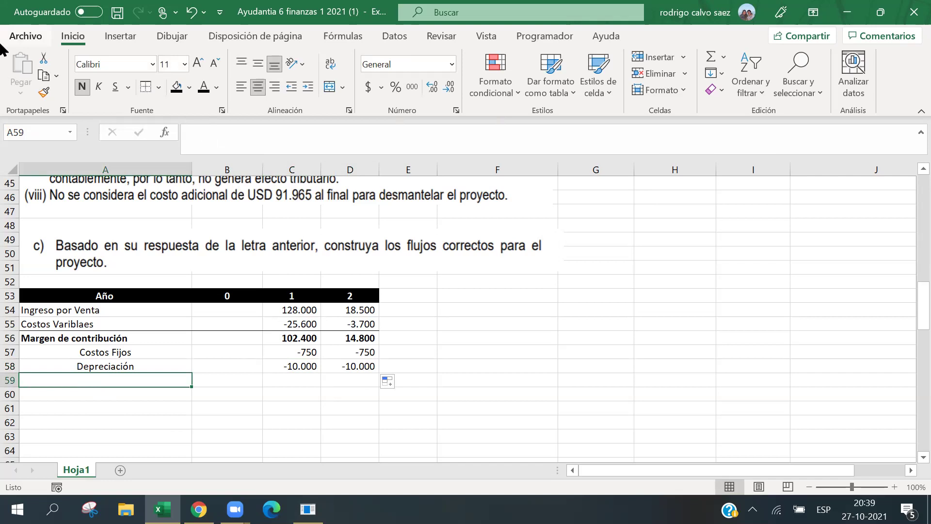
Type the label 'Desmantelamiento' in A59 and remove its bold formatting.
{"action": "type", "text": "Desmant"}
{"action": "key", "text": "BackSpace"}
{"action": "key", "text": "BackSpace"}
{"action": "type", "text": "n"}
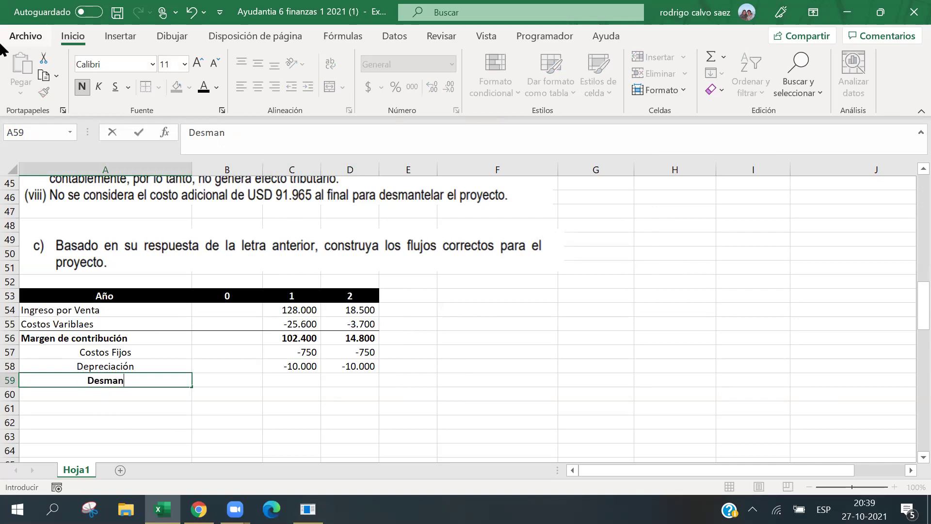
{"action": "type", "text": "telamiento"}
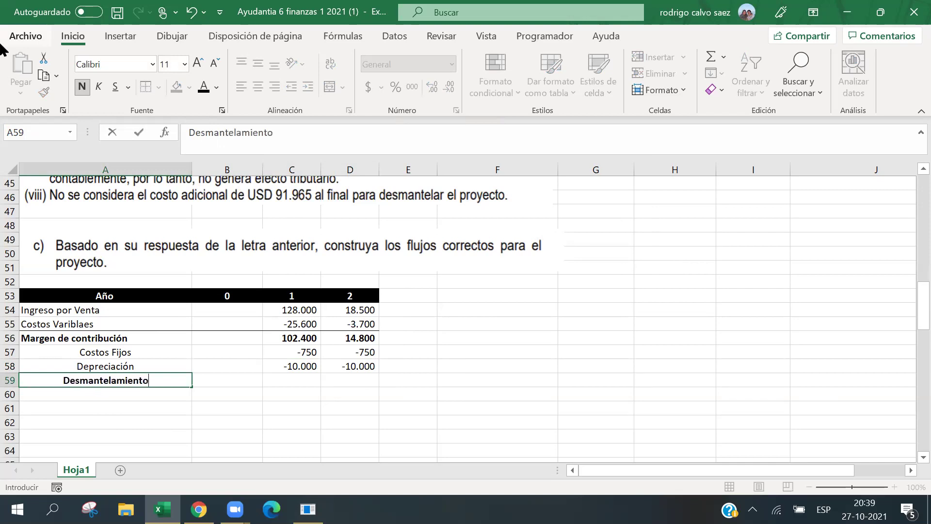
{"action": "left_click", "coordinate": [162, 367]}
{"action": "left_click", "coordinate": [154, 379]}
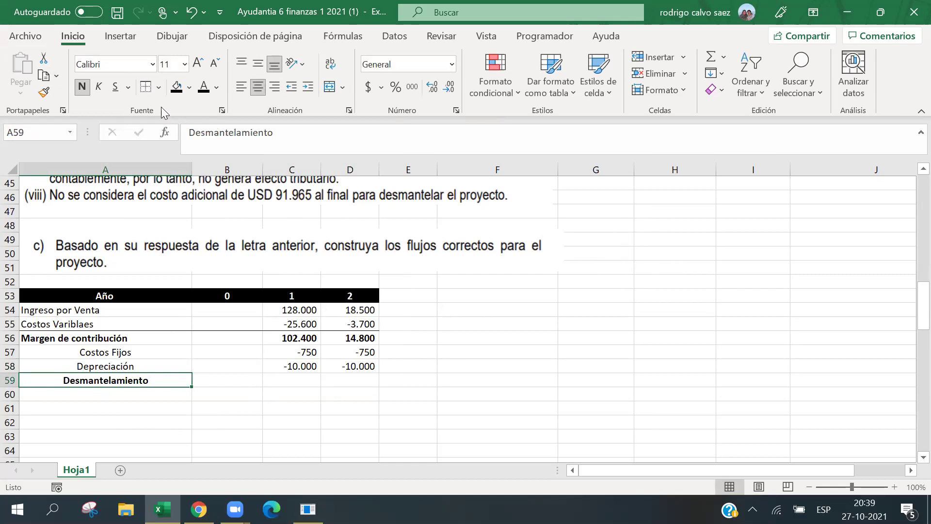
{"action": "key", "text": "ctrl+n"}
Enter the -91.965 dismantling cost in the year 2 cell D59.
{"action": "left_click", "coordinate": [345, 381]}
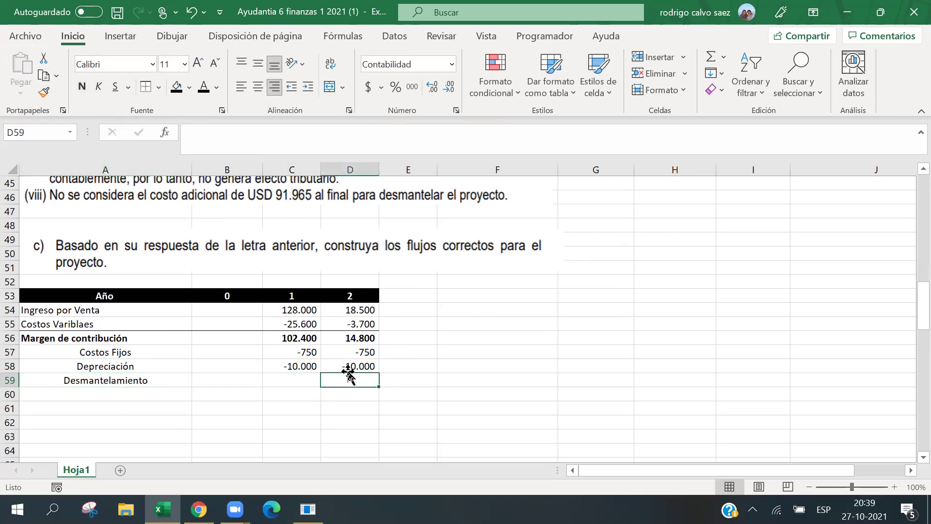
{"action": "type", "text": "-"}
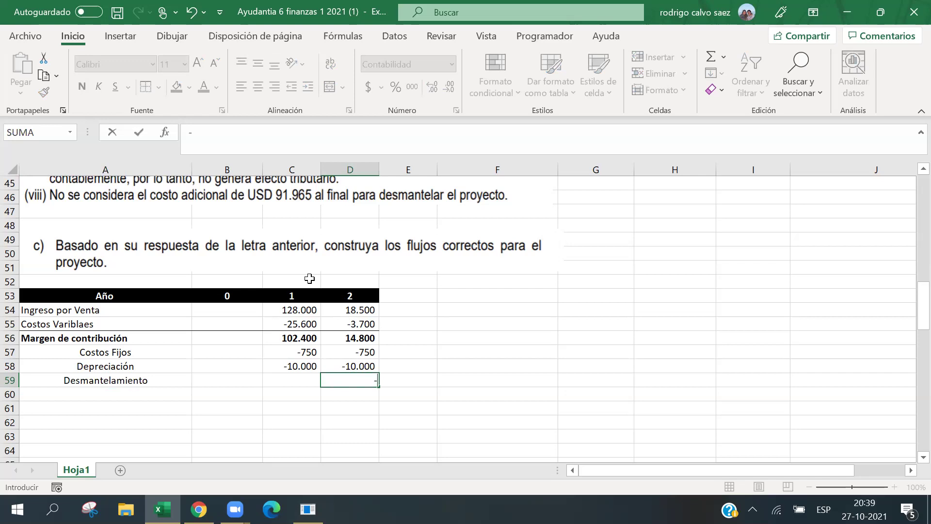
{"action": "type", "text": "91."}
{"action": "type", "text": "965"}
{"action": "key", "text": "Return"}
{"action": "left_click", "coordinate": [81, 382]}
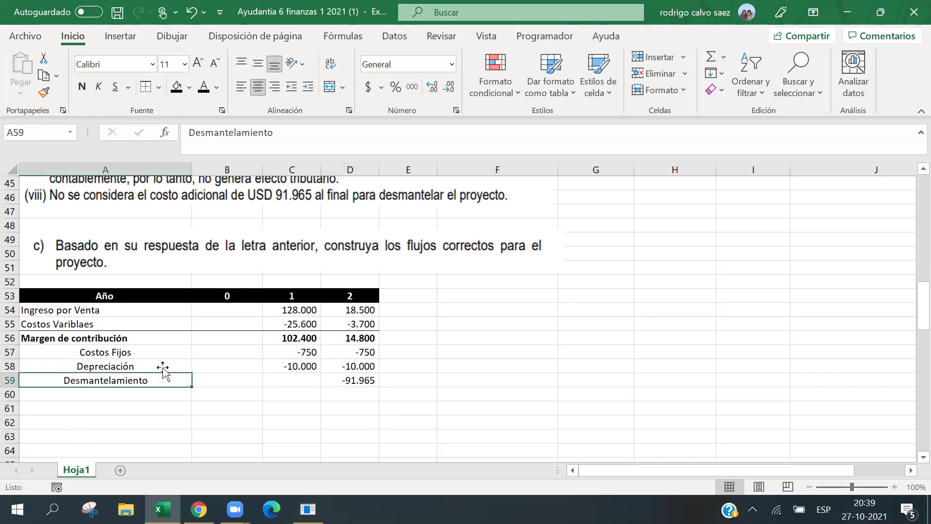
{"action": "scroll", "coordinate": [315, 238], "scroll_direction": "up", "scroll_amount": 4}
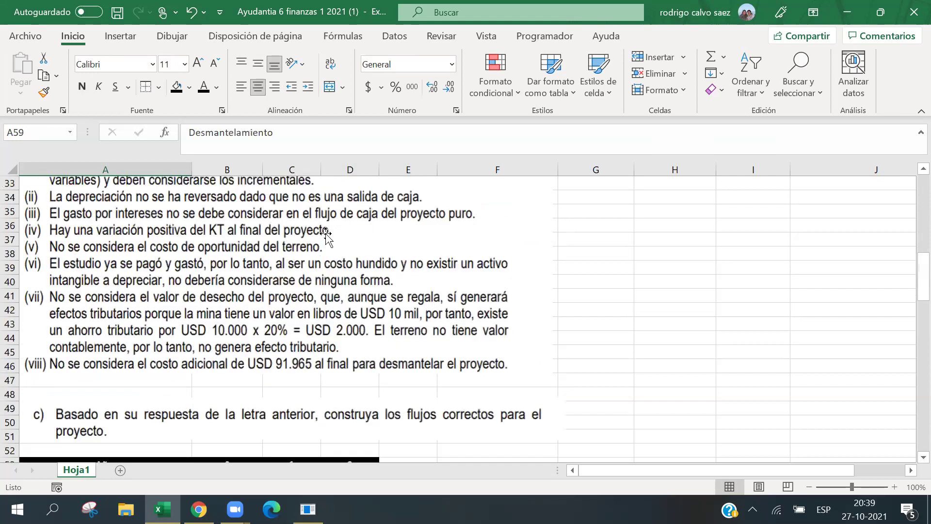
{"action": "scroll", "coordinate": [377, 232], "scroll_direction": "up", "scroll_amount": 7}
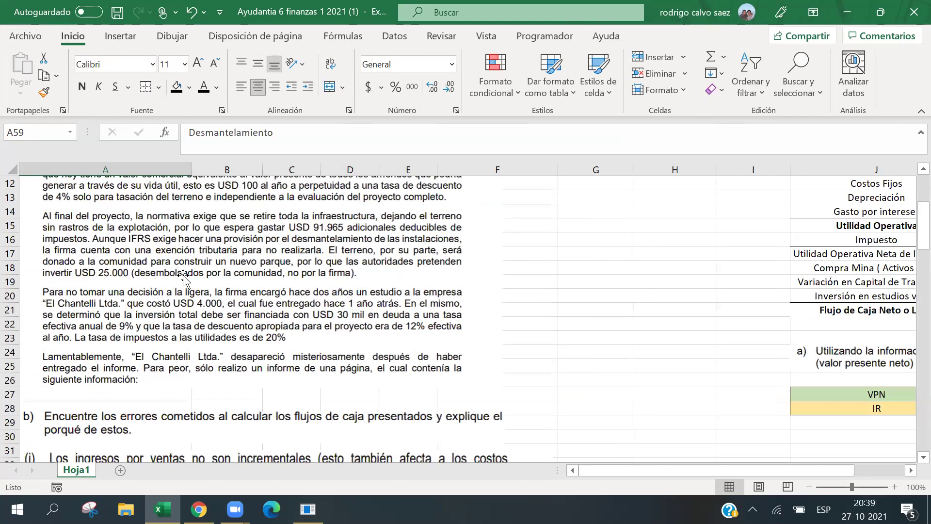
{"action": "scroll", "coordinate": [186, 281], "scroll_direction": "down", "scroll_amount": 3}
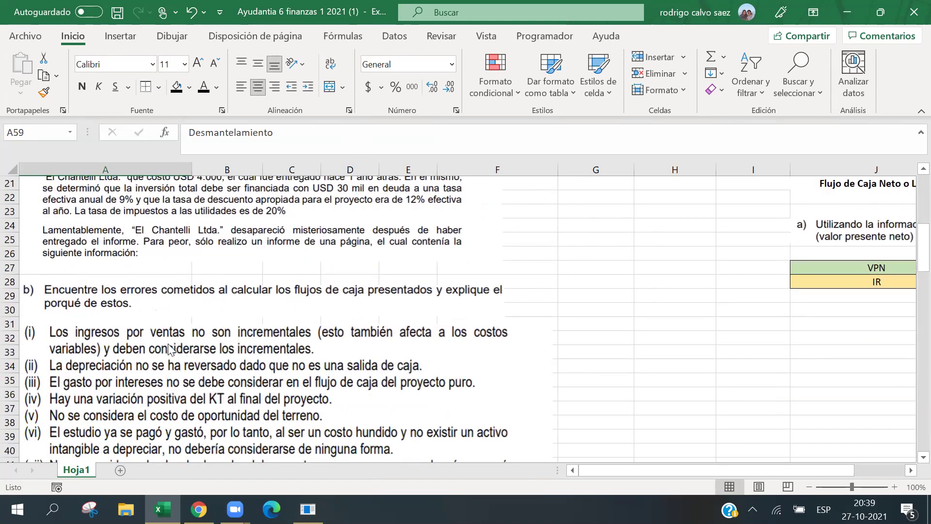
{"action": "scroll", "coordinate": [168, 345], "scroll_direction": "down", "scroll_amount": 1}
{"action": "scroll", "coordinate": [165, 345], "scroll_direction": "down", "scroll_amount": 8}
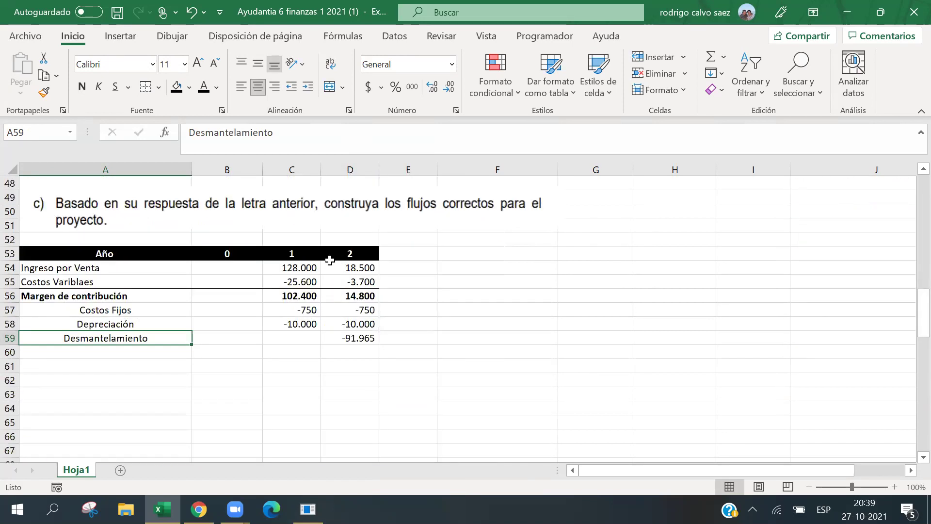
Label row 60 'Utilidad Operativa' and make the row bold.
{"action": "left_click", "coordinate": [330, 348]}
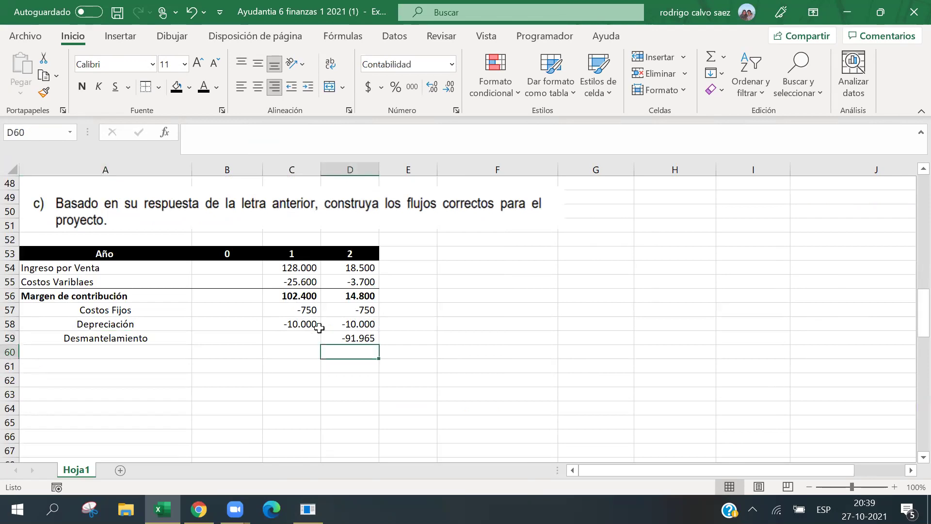
{"action": "left_click", "coordinate": [189, 352]}
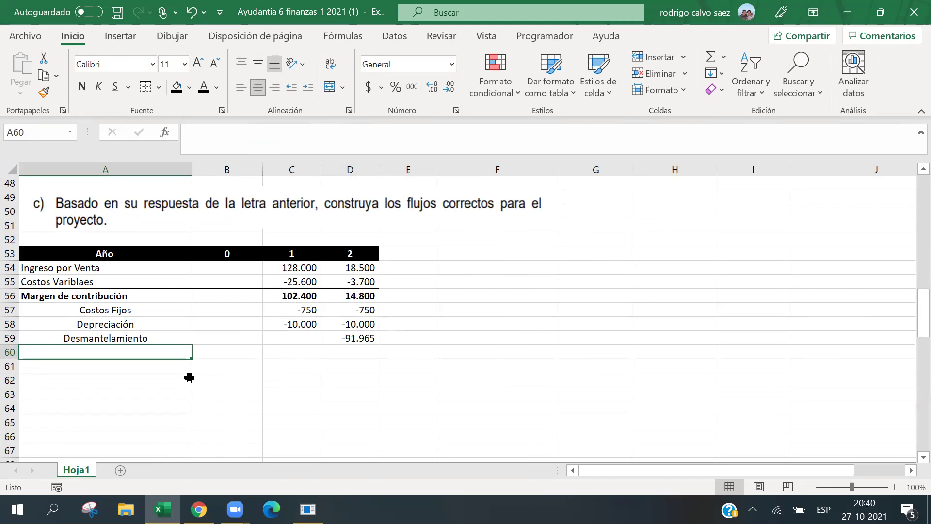
{"action": "type", "text": "Utilidad Operativa"}
{"action": "key", "text": "Tab"}
{"action": "key", "text": "Tab"}
{"action": "key", "text": "Tab"}
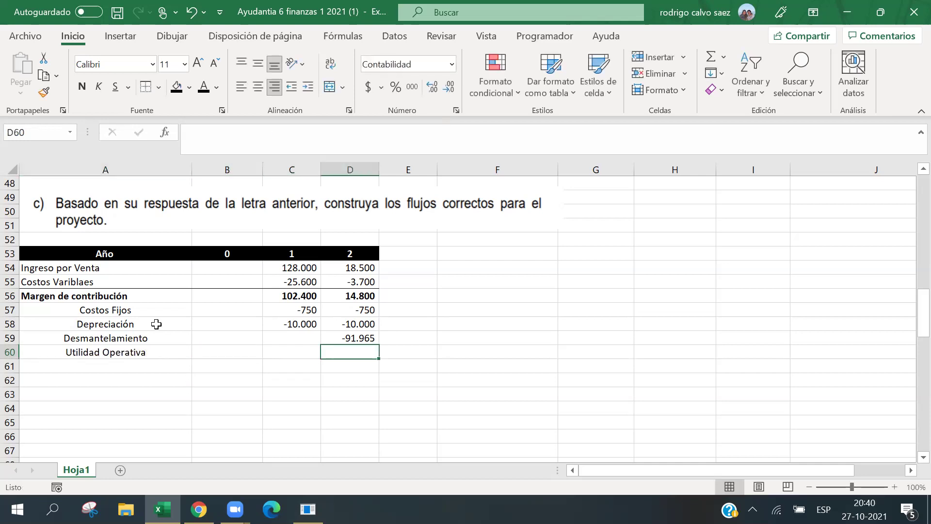
{"action": "left_click_drag", "start_coordinate": [136, 354], "coordinate": [334, 342]}
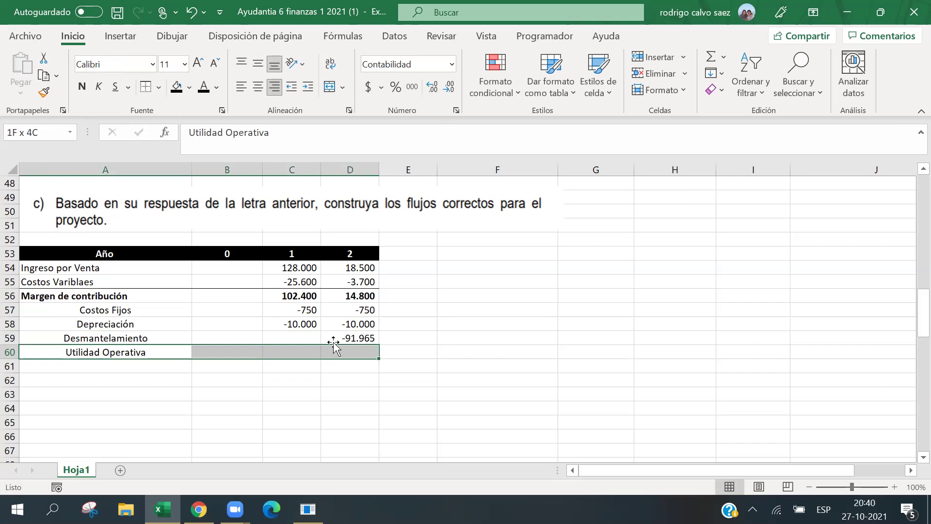
{"action": "left_click", "coordinate": [82, 86]}
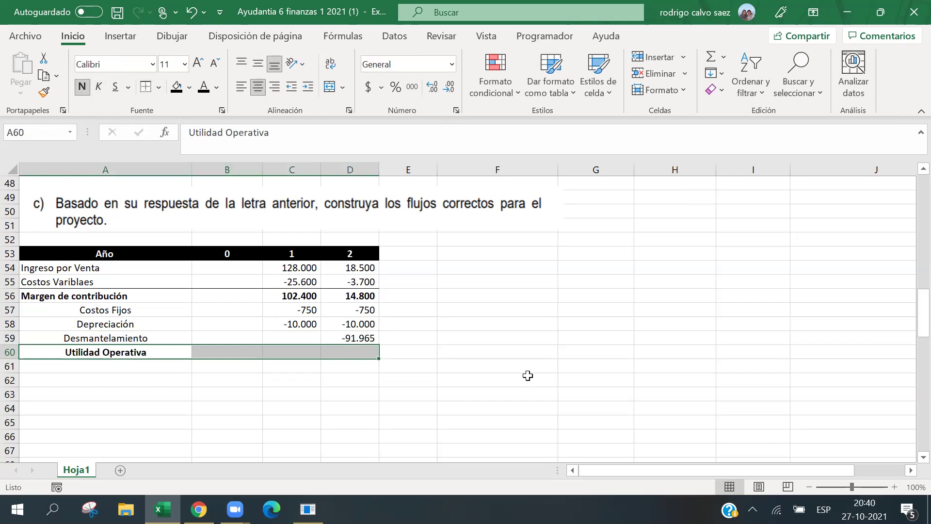
{"action": "left_click", "coordinate": [527, 376]}
Append '(EBIT)' to the Utilidad Operativa label, then remove it again.
{"action": "left_click", "coordinate": [340, 350]}
{"action": "left_click", "coordinate": [294, 356]}
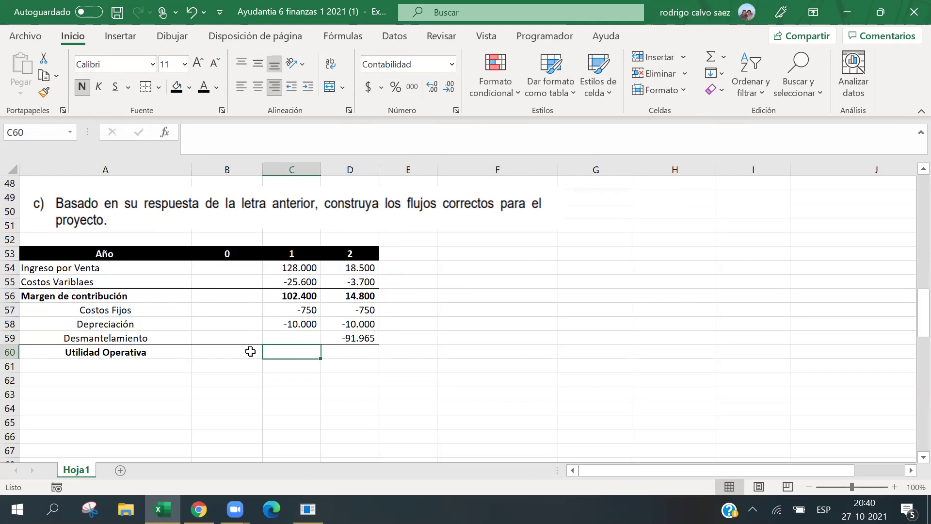
{"action": "left_click", "coordinate": [182, 354]}
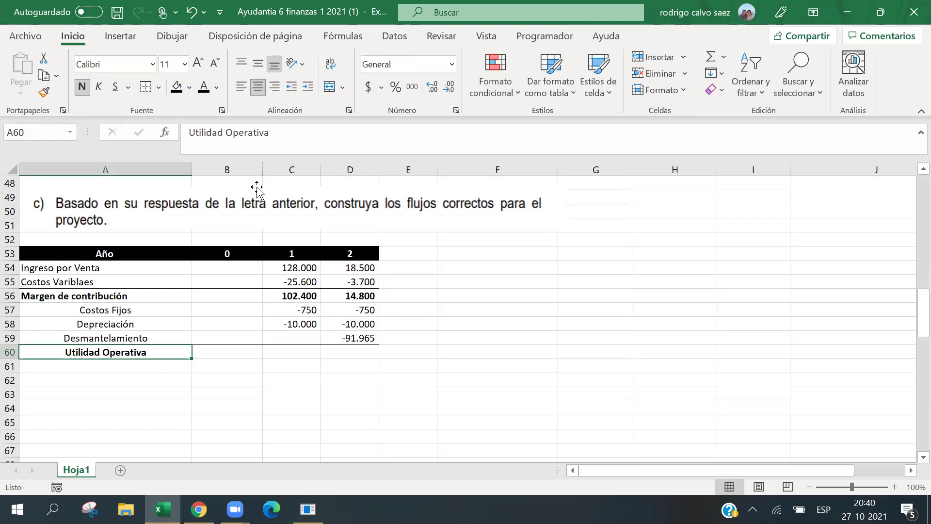
{"action": "left_click", "coordinate": [292, 144]}
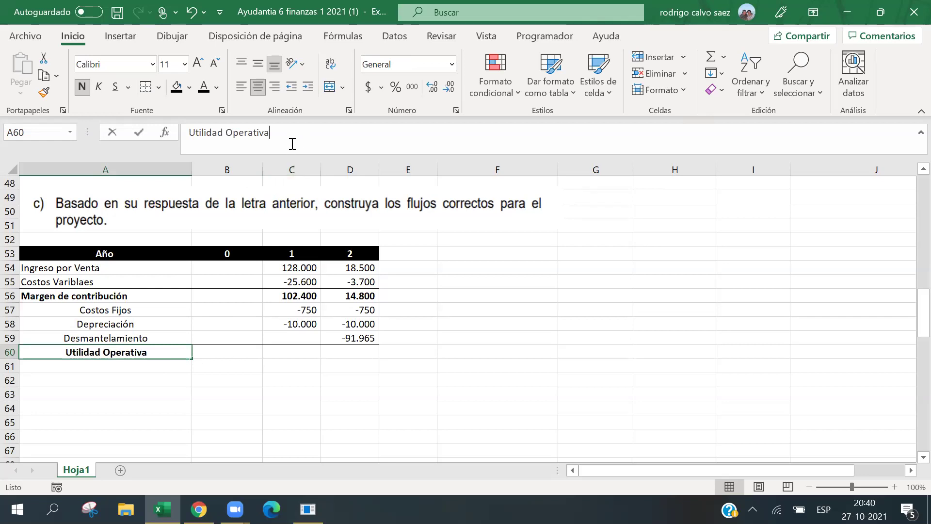
{"action": "type", "text": "(E"}
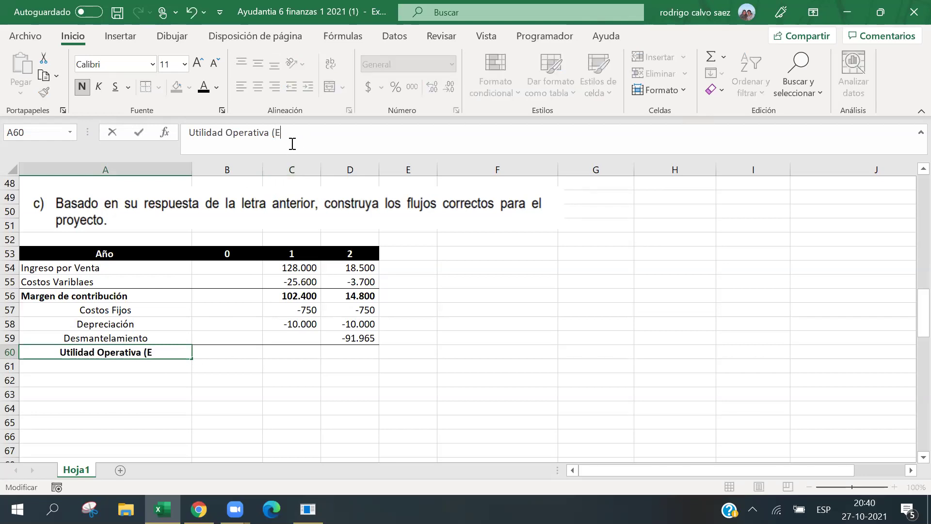
{"action": "type", "text": "BIT)"}
{"action": "key", "text": "Return"}
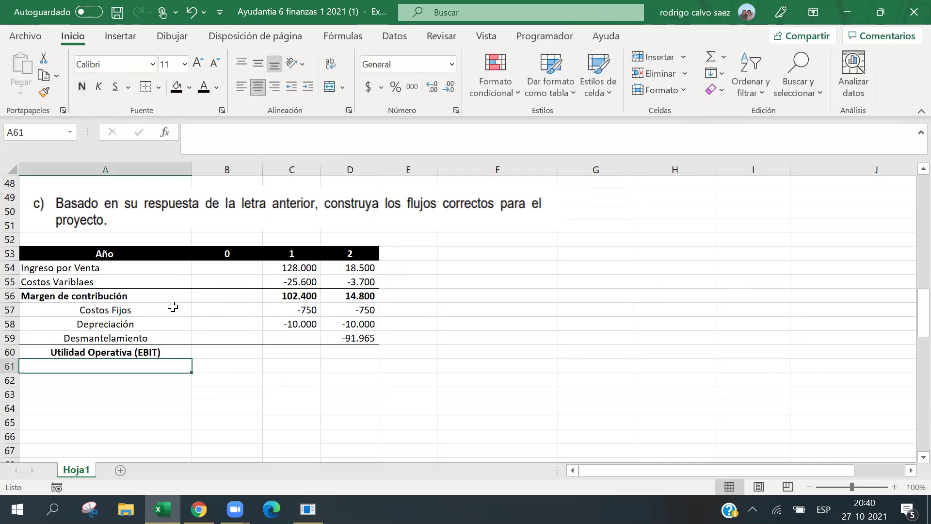
{"action": "key", "text": "Up"}
{"action": "left_click_drag", "start_coordinate": [271, 120], "coordinate": [270, 119]}
{"action": "key", "text": "BackSpace"}
{"action": "key", "text": "Return"}
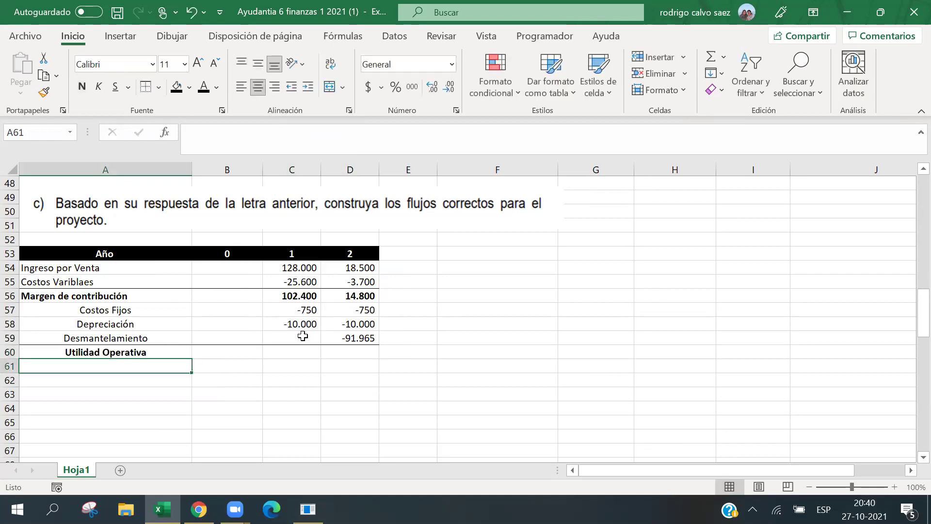
Enter =SUMA(C56:C59) in C60 and fill it into D60, giving 91.650 and -87.915.
{"action": "left_click", "coordinate": [286, 350]}
{"action": "type", "text": "=SUM"}
{"action": "key", "text": "BackSpace"}
{"action": "key", "text": "BackSpace"}
{"action": "key", "text": "BackSpace"}
{"action": "type", "text": "SUMA"}
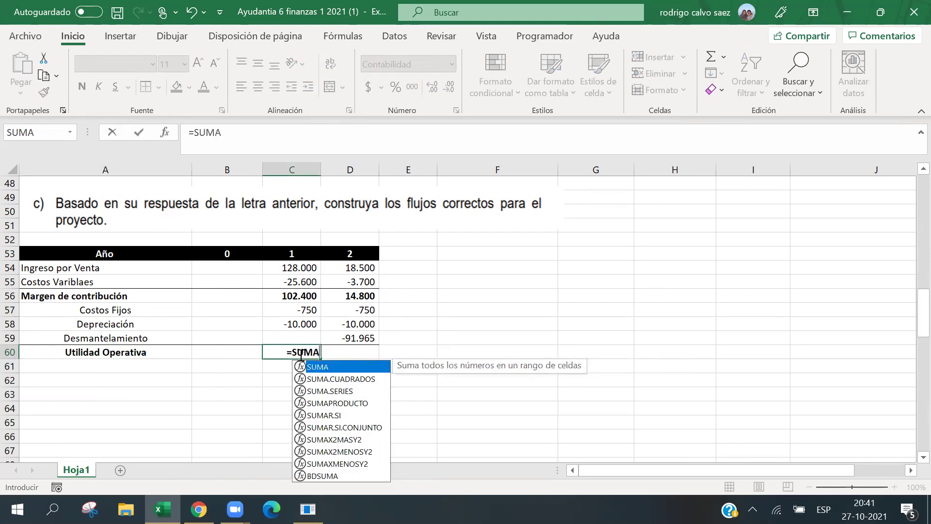
{"action": "double_click", "coordinate": [308, 371]}
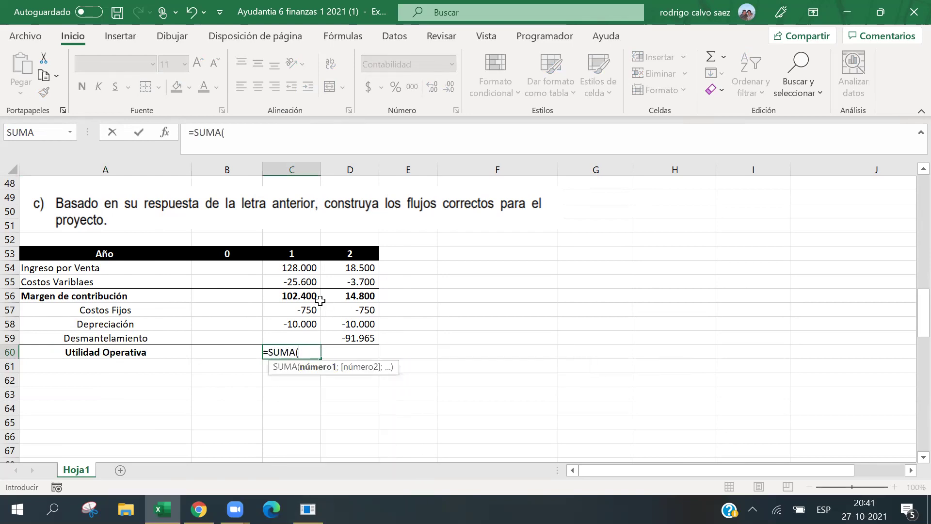
{"action": "left_click_drag", "start_coordinate": [315, 297], "coordinate": [305, 338]}
{"action": "key", "text": "Return"}
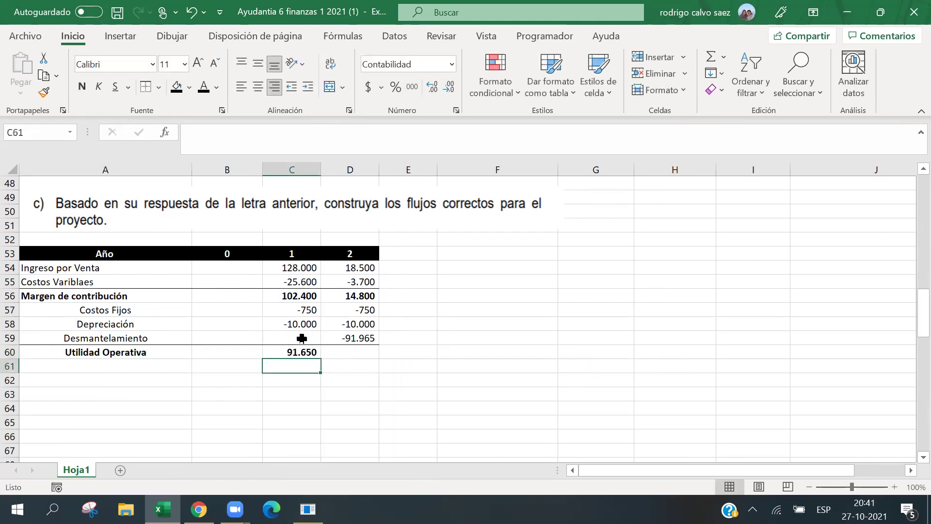
{"action": "left_click", "coordinate": [290, 351]}
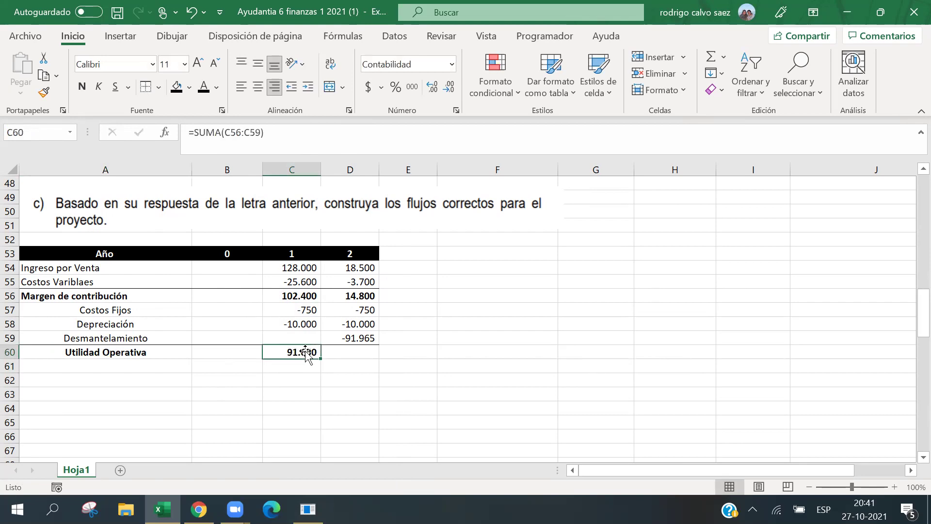
{"action": "left_click_drag", "start_coordinate": [321, 358], "coordinate": [356, 354]}
{"action": "left_click", "coordinate": [502, 295]}
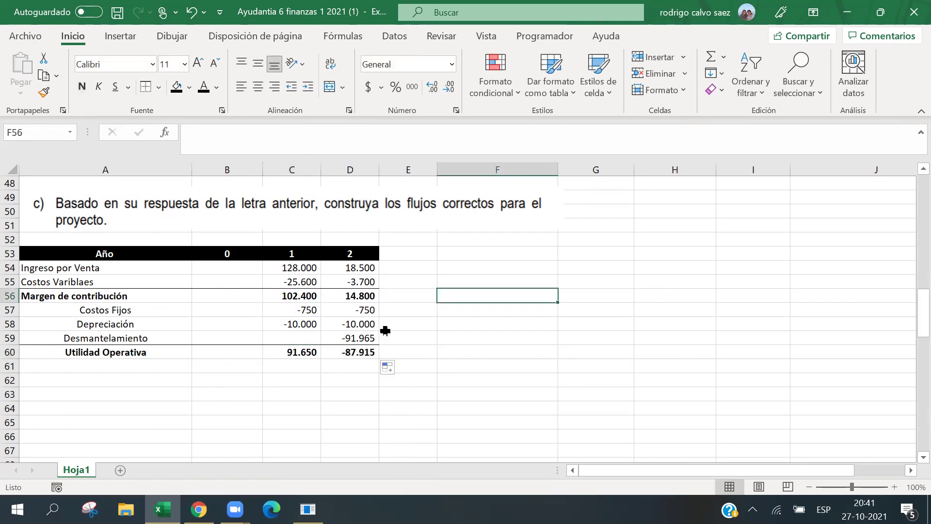
{"action": "type", "text": "e82"}
{"action": "key", "text": "BackSpace"}
{"action": "key", "text": "BackSpace"}
{"action": "key", "text": "BackSpace"}
{"action": "type", "text": "e"}
{"action": "key", "text": "BackSpace"}
{"action": "type", "text": "EBITDA"}
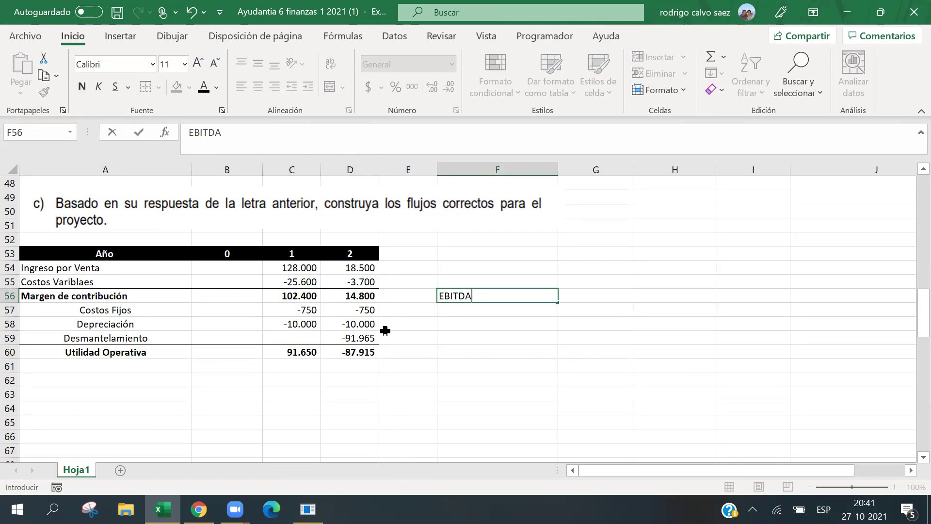
{"action": "key", "text": "Tab"}
{"action": "type", "text": "="}
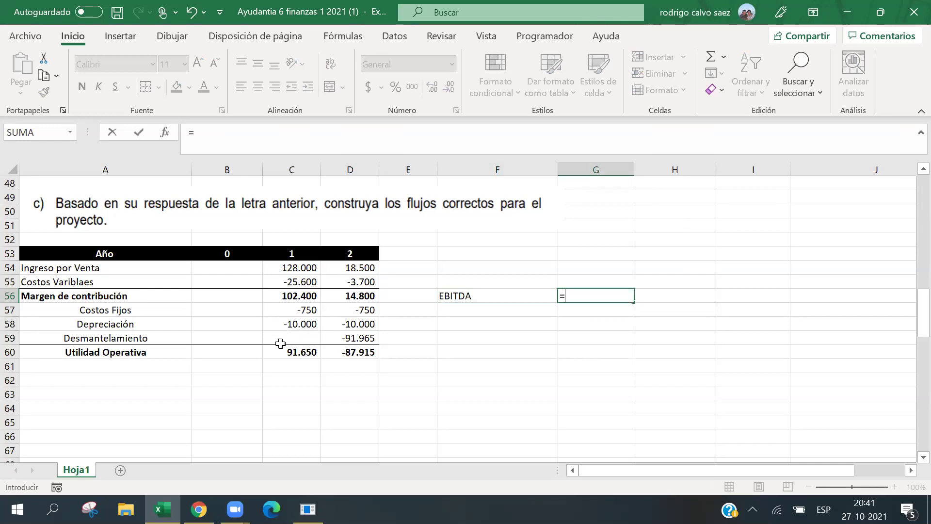
{"action": "left_click", "coordinate": [283, 348]}
{"action": "type", "text": "+"}
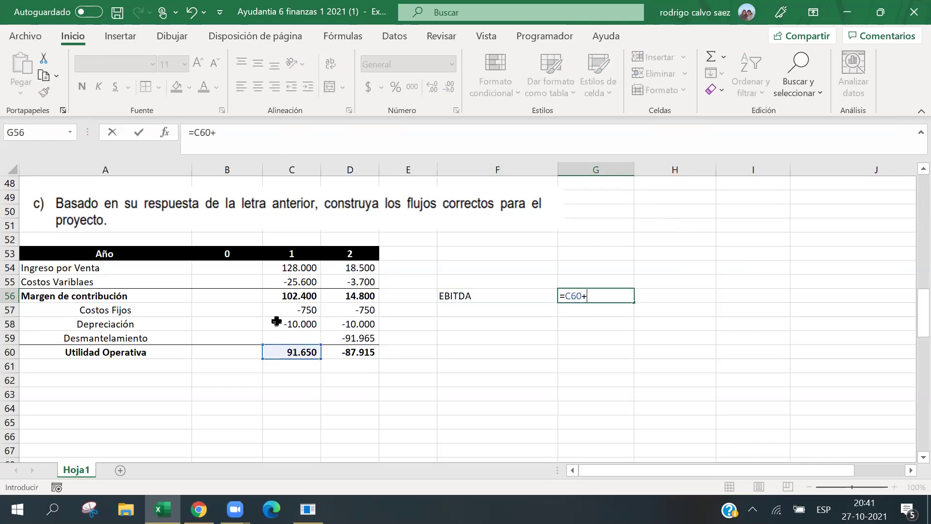
{"action": "left_click", "coordinate": [317, 326]}
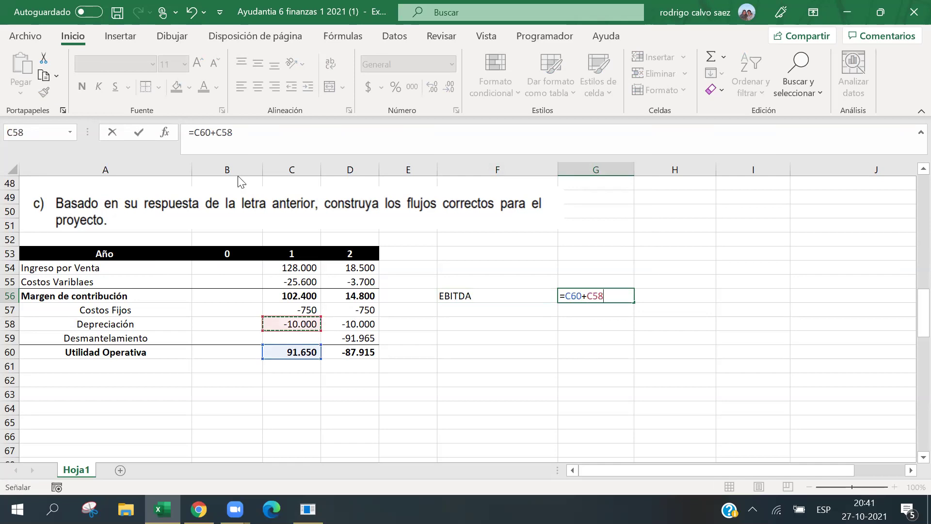
{"action": "left_click", "coordinate": [215, 135]}
{"action": "key", "text": "BackSpace"}
{"action": "type", "text": "-"}
{"action": "key", "text": "Return"}
{"action": "left_click", "coordinate": [562, 294]}
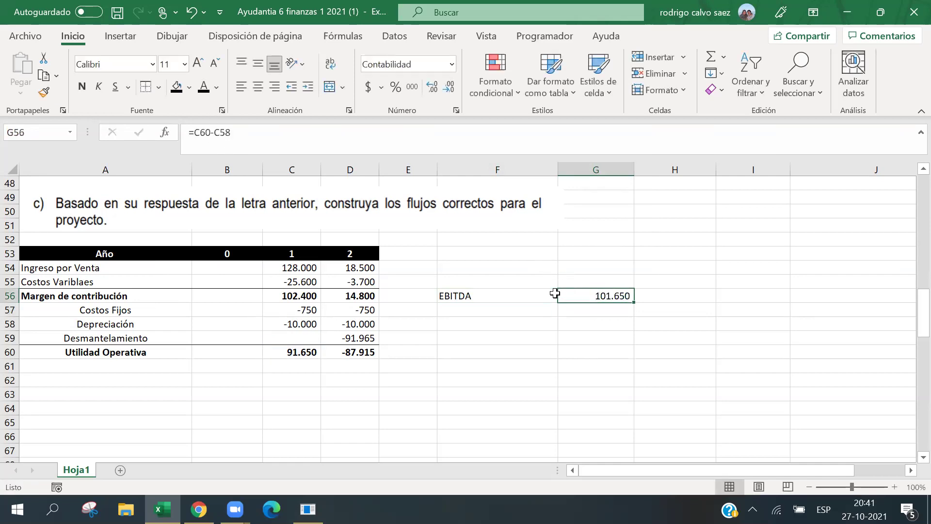
{"action": "left_click_drag", "start_coordinate": [493, 296], "coordinate": [563, 295]}
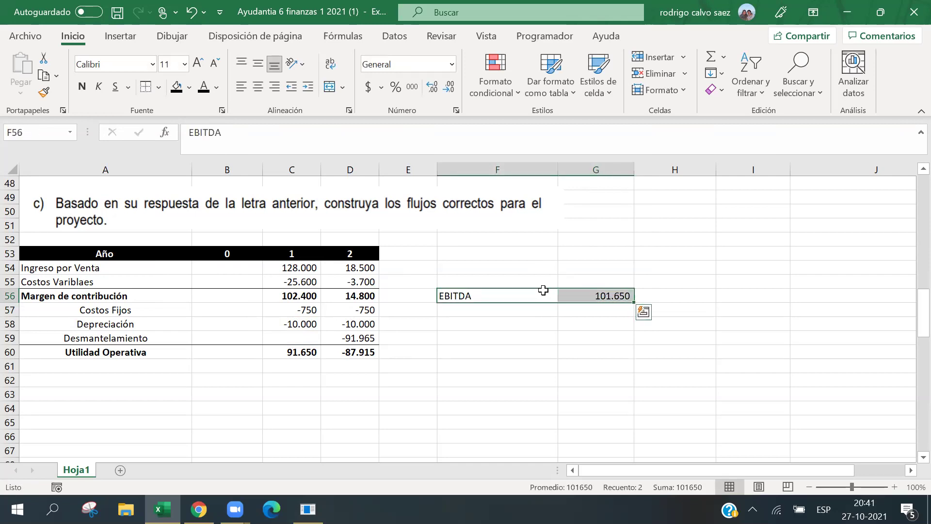
{"action": "left_click", "coordinate": [547, 305]}
{"action": "left_click", "coordinate": [155, 371]}
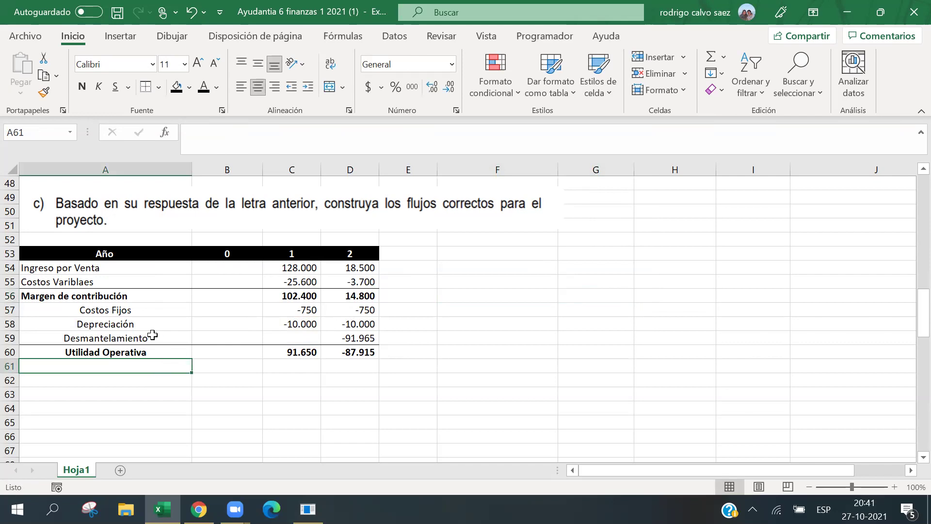
Label row 61 'Impuesto' and enter =C60*-20% in C61, filled into year 2.
{"action": "type", "text": "Im"}
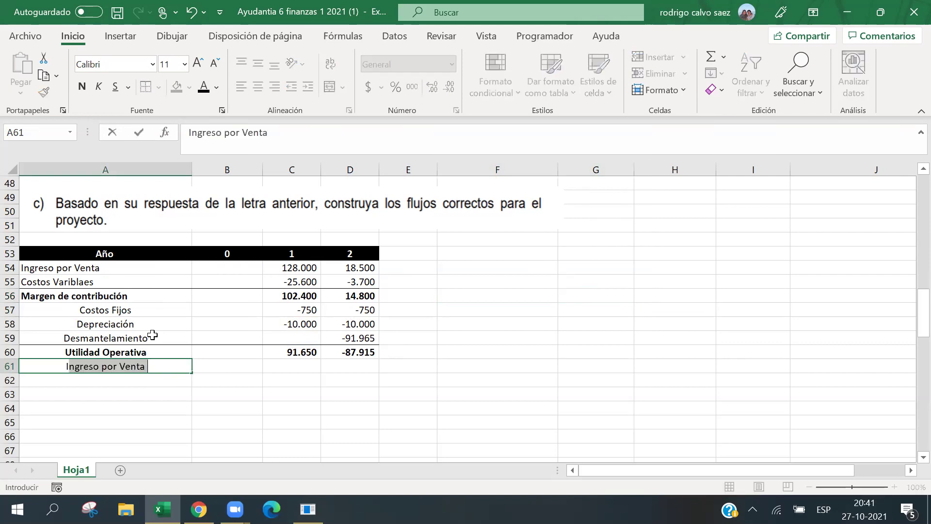
{"action": "type", "text": "puesto"}
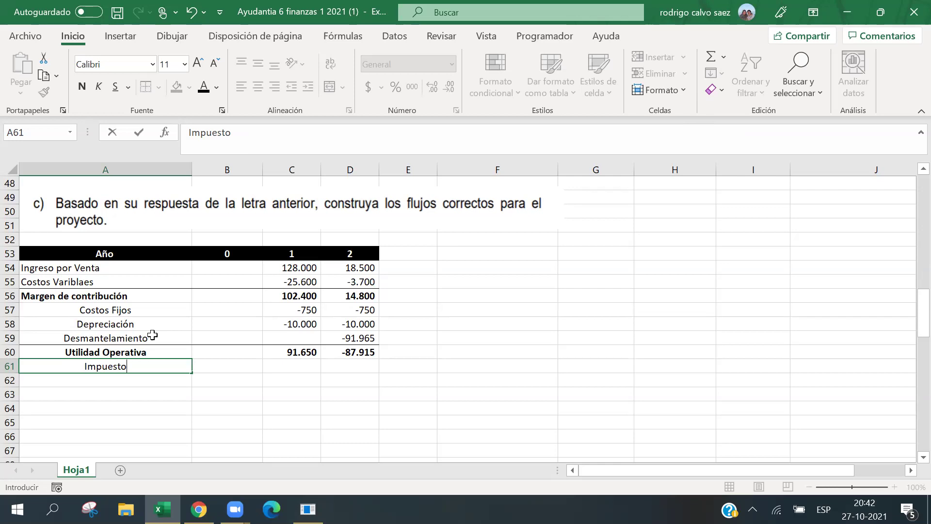
{"action": "key", "text": "Tab"}
{"action": "key", "text": "Tab"}
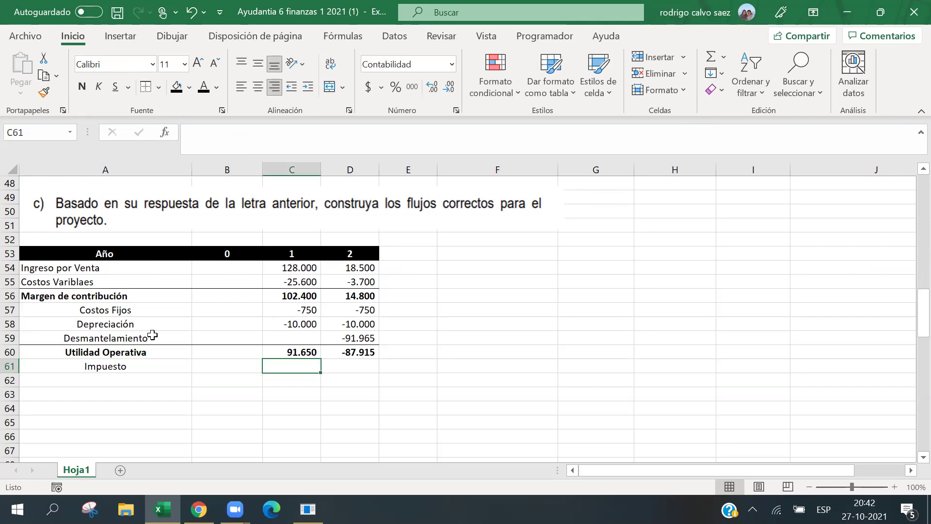
{"action": "type", "text": "="}
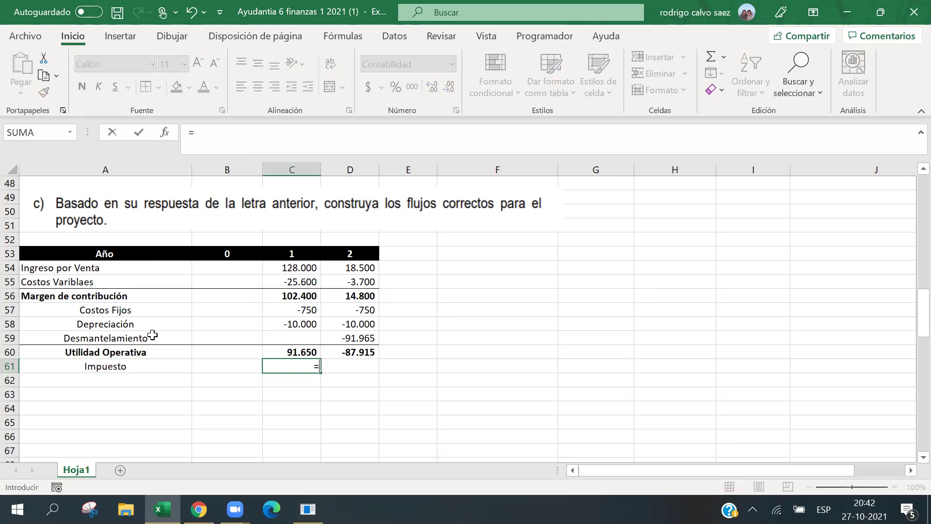
{"action": "key", "text": "Up"}
{"action": "type", "text": "*"}
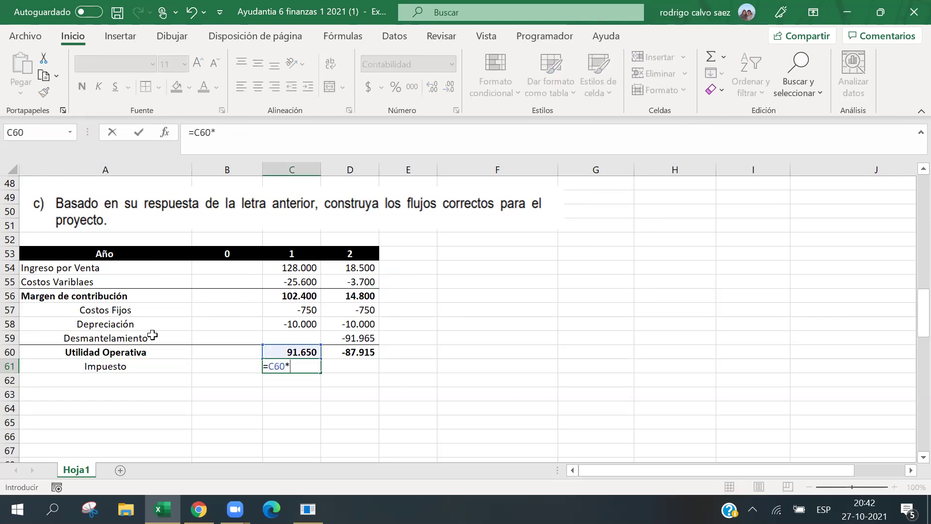
{"action": "type", "text": "-20%"}
{"action": "key", "text": "Return"}
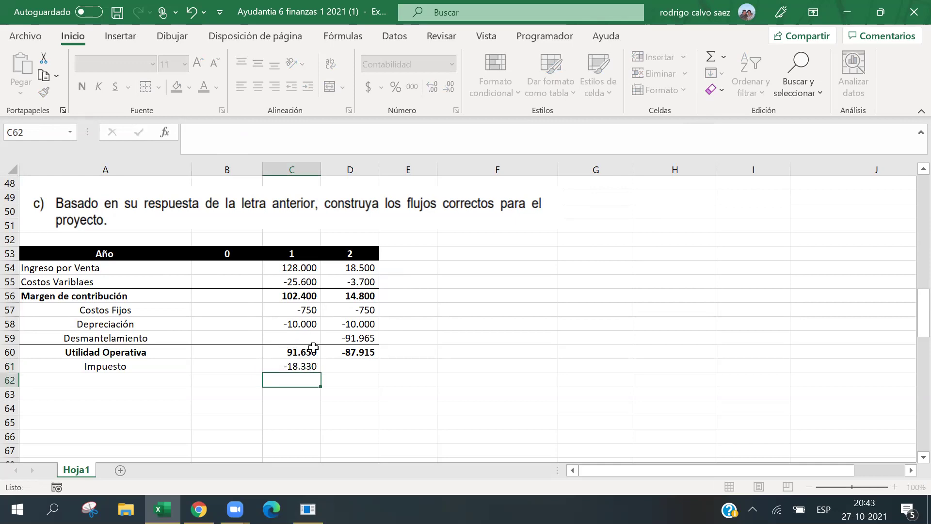
{"action": "left_click", "coordinate": [314, 367]}
{"action": "left_click_drag", "start_coordinate": [314, 367], "coordinate": [357, 371]}
Begin typing the next row label 'Utili' in A62.
{"action": "left_click", "coordinate": [301, 383]}
{"action": "left_click", "coordinate": [176, 383]}
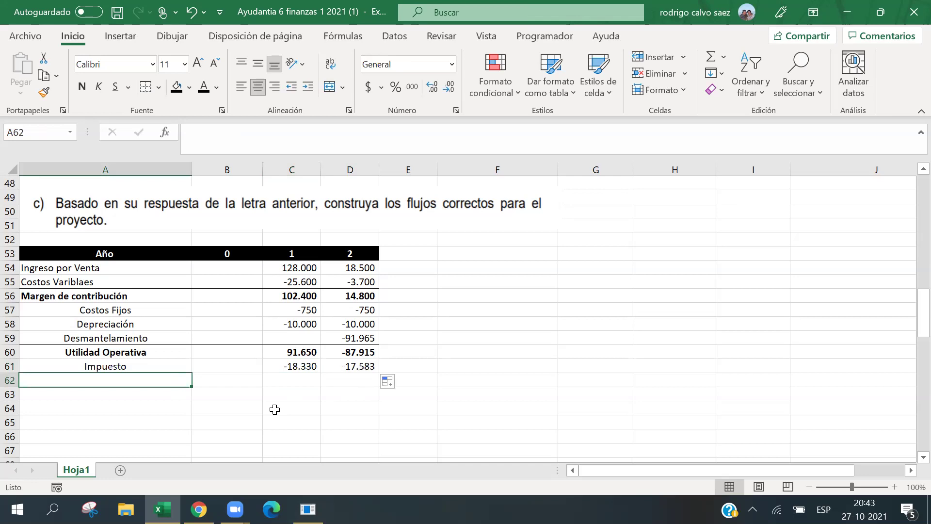
{"action": "type", "text": "Utili"}
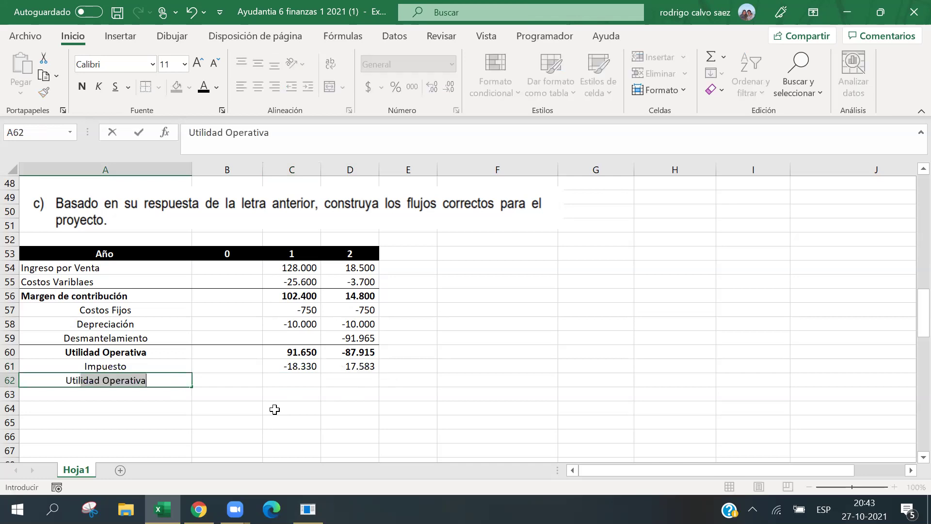
Type the label 'Utilidad Operativa Neta de impuesto' in A62.
{"action": "key", "text": "BackSpace"}
{"action": "type", "text": "dad"}
{"action": "key", "text": "BackSpace"}
{"action": "key", "text": "BackSpace"}
{"action": "key", "text": "BackSpace"}
{"action": "key", "text": "BackSpace"}
{"action": "key", "text": "BackSpace"}
{"action": "key", "text": "BackSpace"}
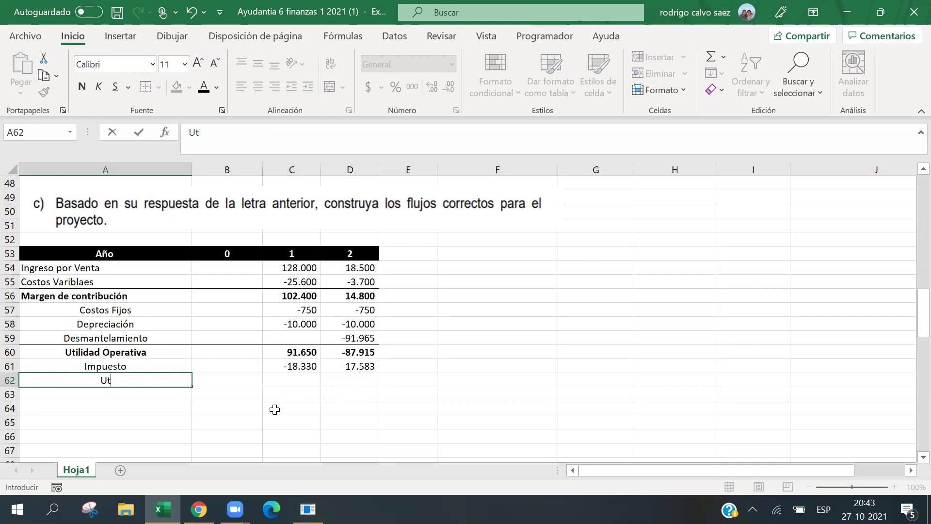
{"action": "type", "text": "ilidad Operativa"}
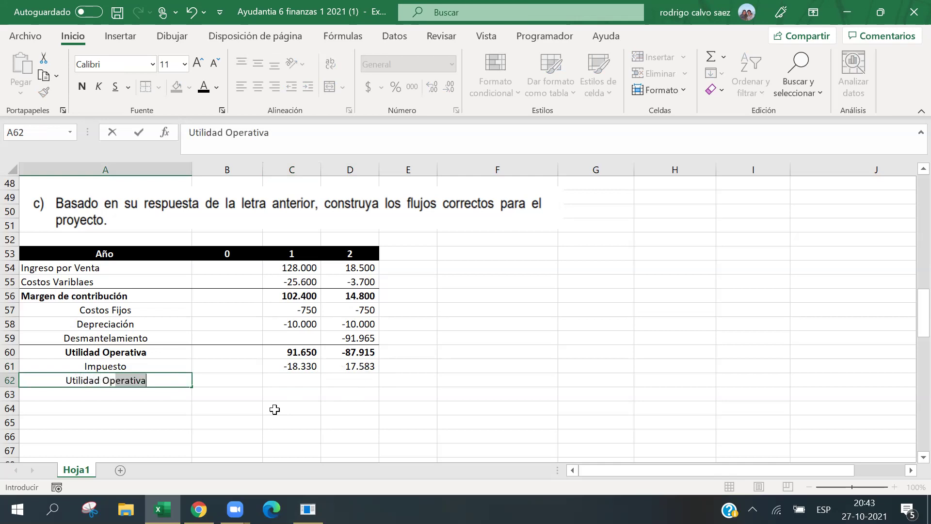
{"action": "type", "text": " Neta de"}
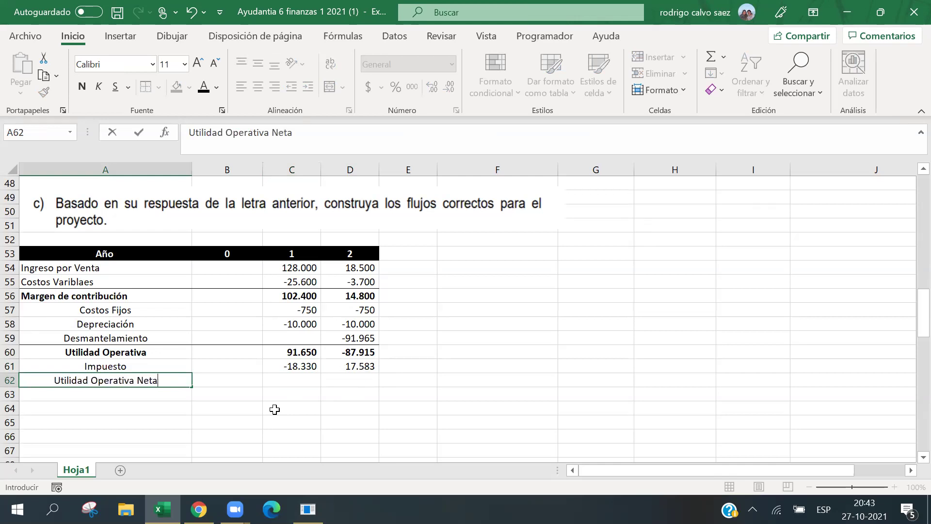
{"action": "type", "text": "uesyo"}
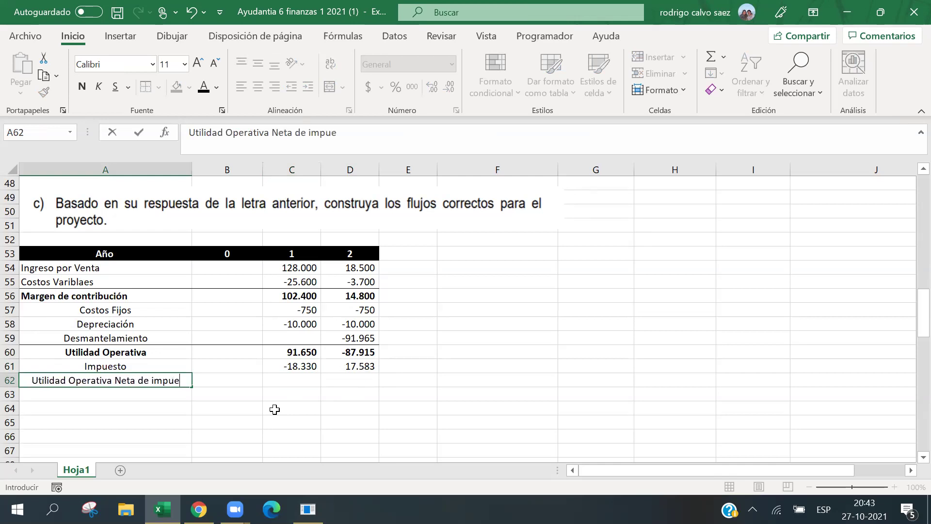
{"action": "key", "text": "BackSpace"}
{"action": "key", "text": "BackSpace"}
{"action": "type", "text": "to"}
{"action": "key", "text": "Tab"}
{"action": "key", "text": "Tab"}
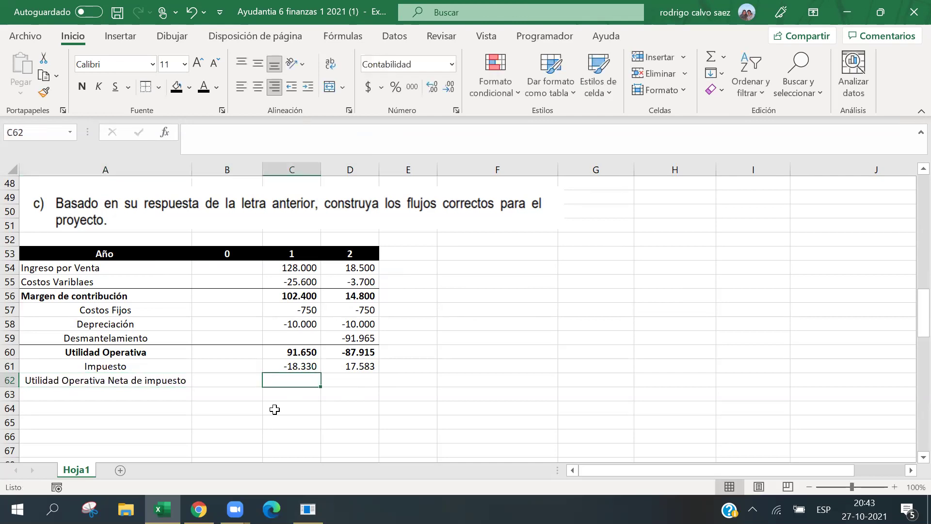
Enter =C60+C61, copy it to year 2 and bold the row, giving 73.320 and -70.332.
{"action": "type", "text": "="}
{"action": "key", "text": "Up"}
{"action": "key", "text": "Up"}
{"action": "type", "text": "+"}
{"action": "key", "text": "Up"}
{"action": "key", "text": "Return"}
{"action": "key", "text": "Up"}
{"action": "left_click_drag", "start_coordinate": [310, 387], "coordinate": [366, 384]}
{"action": "key", "text": "Left"}
{"action": "key", "text": "Left"}
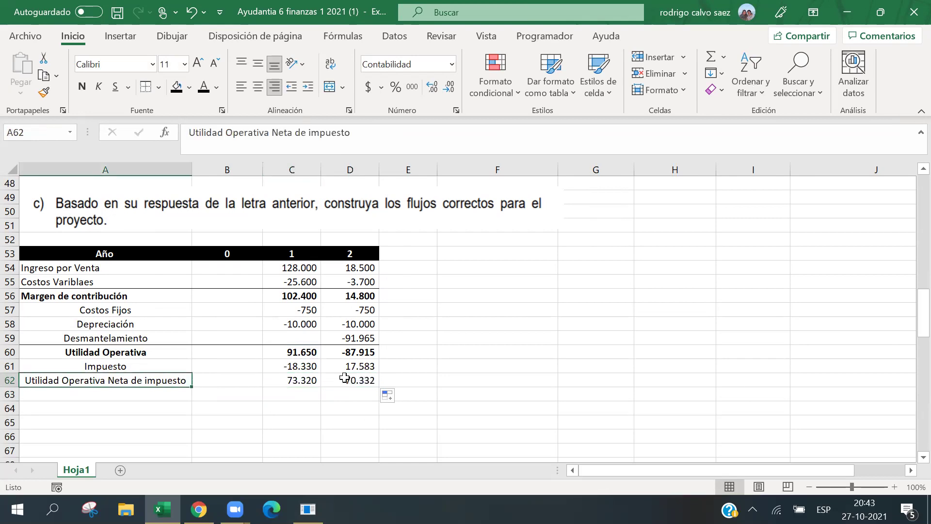
{"action": "left_click", "coordinate": [344, 378], "text": "shift"}
{"action": "left_click", "coordinate": [82, 87]}
{"action": "left_click", "coordinate": [56, 398]}
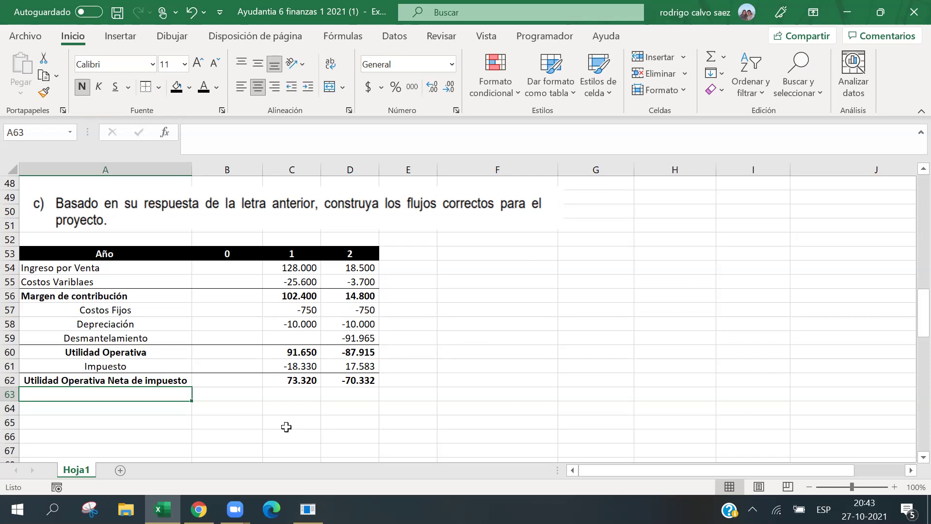
Type the unbolded label 'Reversión Depreciación' in A63.
{"action": "type", "text": "Ra"}
{"action": "key", "text": "BackSpace"}
{"action": "key", "text": "BackSpace"}
{"action": "key", "text": "ctrl+n"}
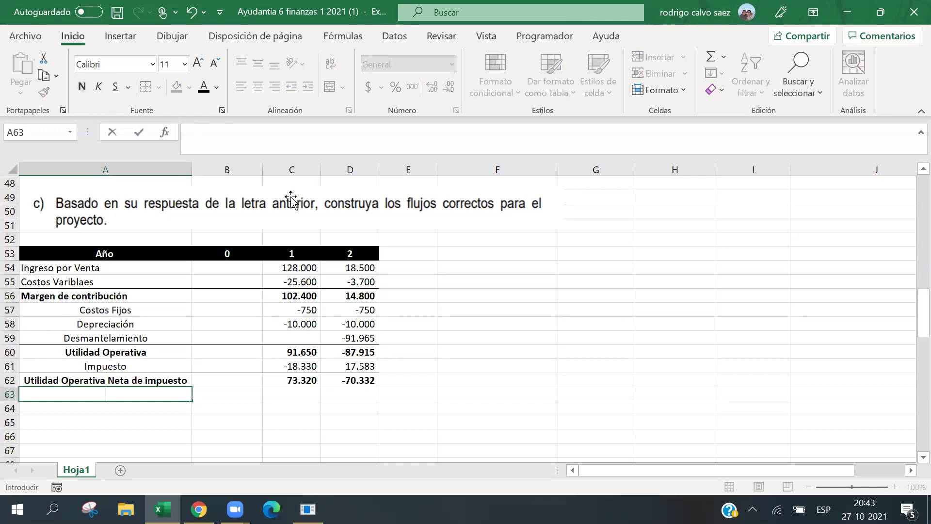
{"action": "type", "text": "Reversión Depr"}
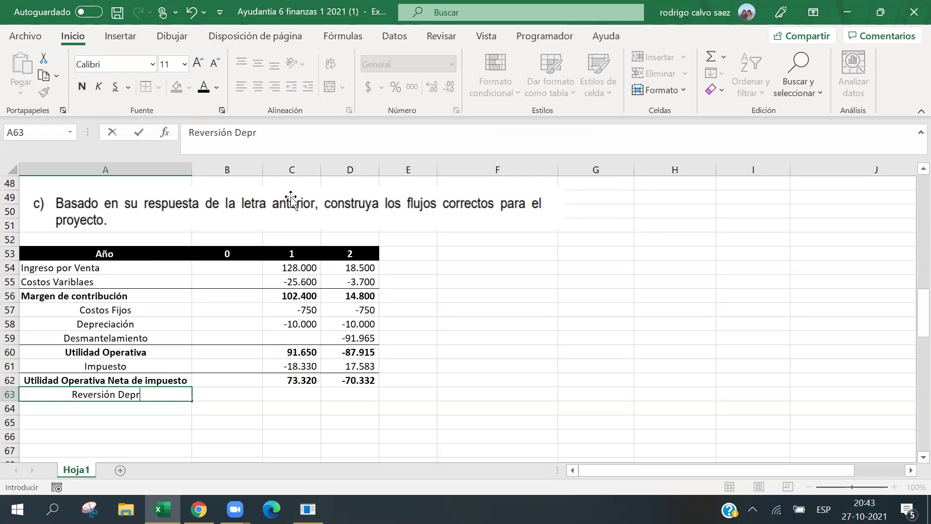
{"action": "type", "text": "eciación"}
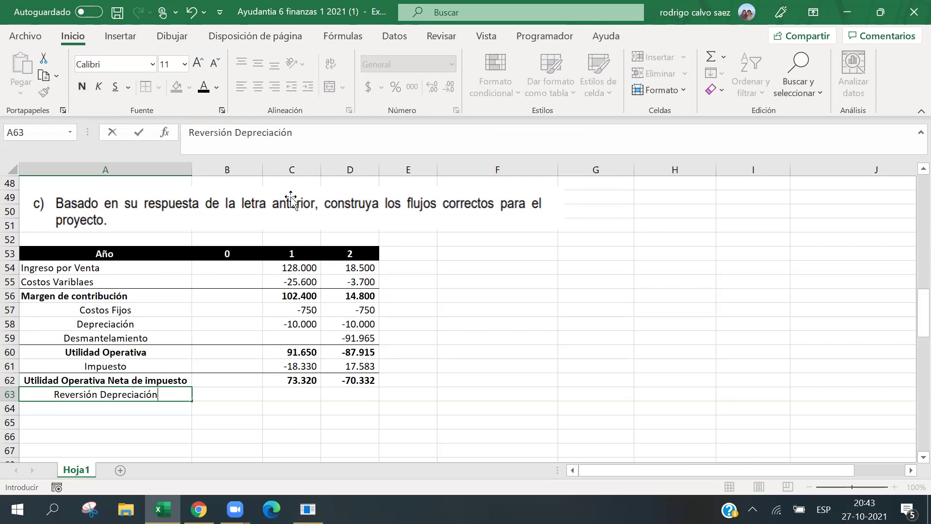
{"action": "key", "text": "Right"}
{"action": "key", "text": "Right"}
{"action": "key", "text": "Right"}
Enter =-C58 in C63 to add back the 10.000 year 1 depreciation.
{"action": "key", "text": "Left"}
{"action": "type", "text": "="}
{"action": "key", "text": "Up"}
{"action": "key", "text": "Up"}
{"action": "key", "text": "Up"}
{"action": "key", "text": "Up"}
{"action": "key", "text": "Return"}
{"action": "key", "text": "Up"}
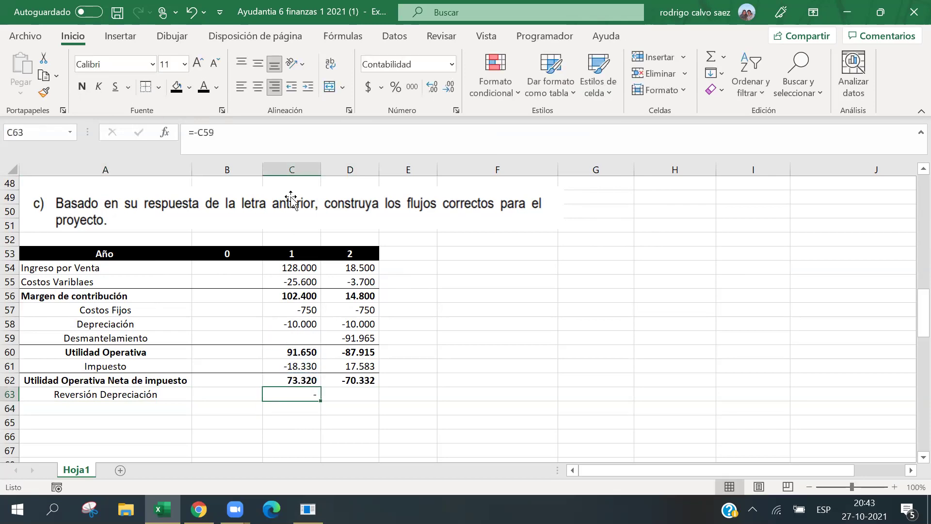
{"action": "left_click", "coordinate": [275, 135]}
{"action": "key", "text": "BackSpace"}
{"action": "key", "text": "BackSpace"}
{"action": "key", "text": "BackSpace"}
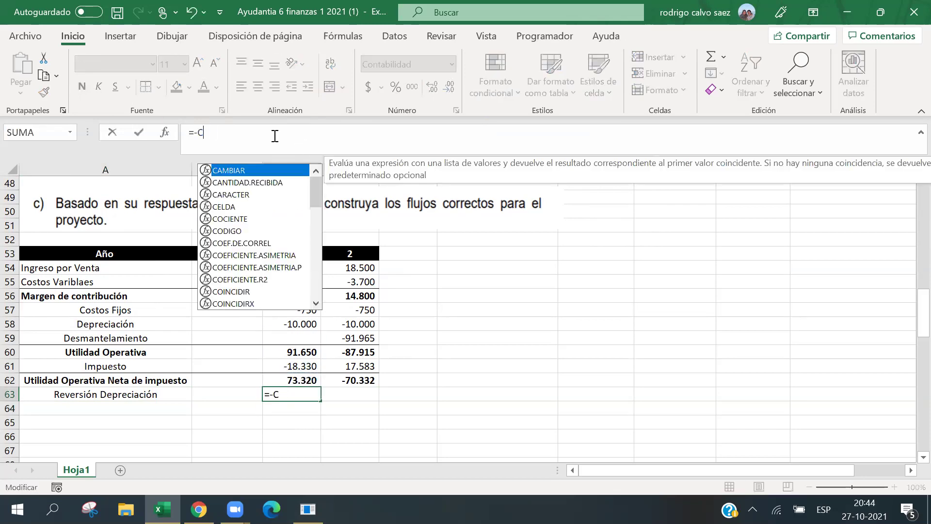
{"action": "left_click", "coordinate": [295, 322]}
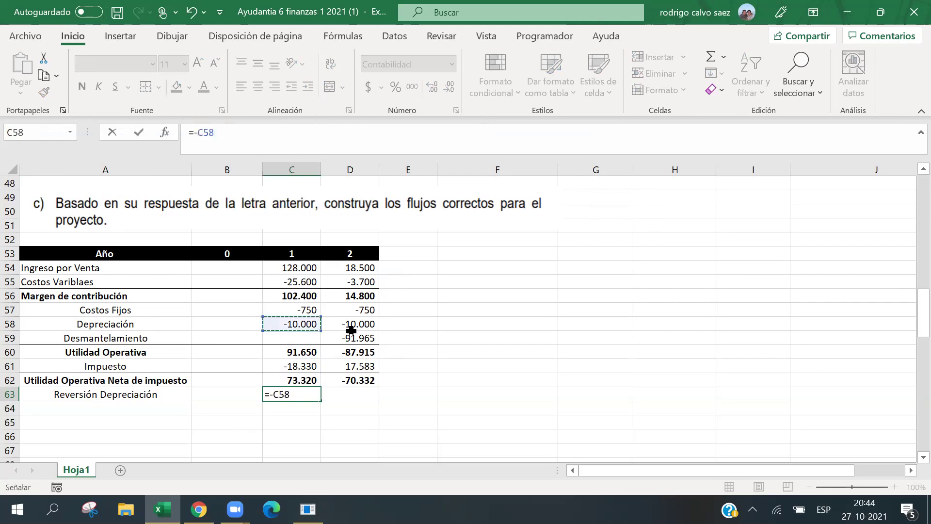
{"action": "key", "text": "Return"}
Copy the add-back formula into year 2 and clear the stray copy in E63.
{"action": "left_click", "coordinate": [303, 396]}
{"action": "left_click_drag", "start_coordinate": [320, 401], "coordinate": [402, 401]}
{"action": "left_click", "coordinate": [402, 401]}
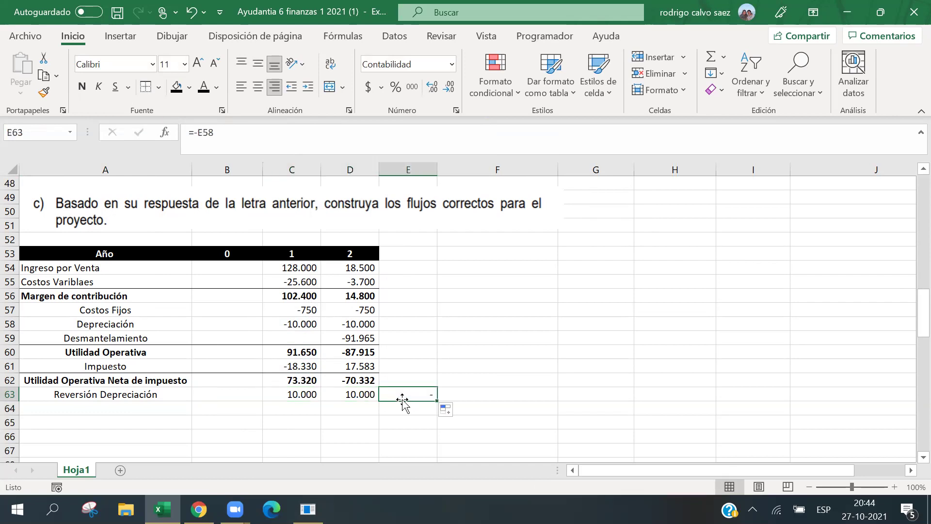
{"action": "key", "text": "Delete"}
{"action": "key", "text": "Home"}
{"action": "key", "text": "Down"}
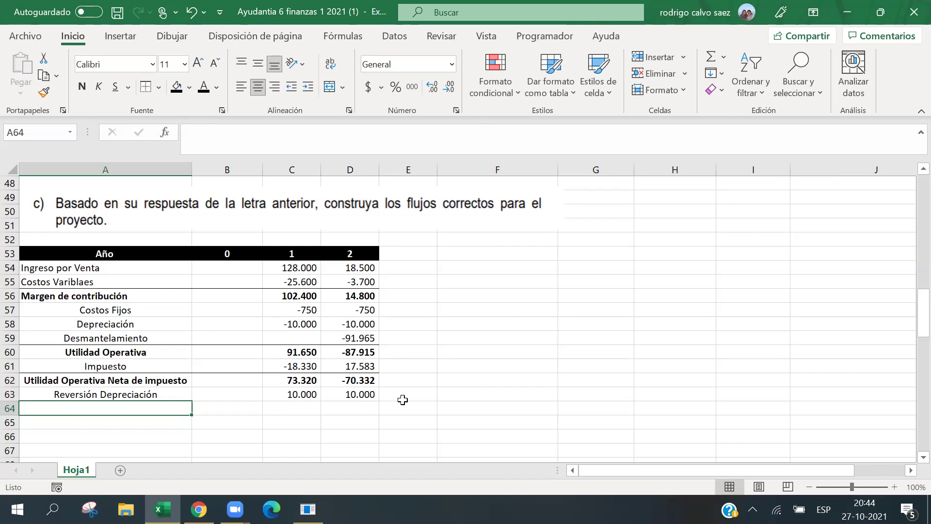
Label row 64 'Inversión KT' and enter -2100 in the year 0 cell B64.
{"action": "type", "text": "Inversi"}
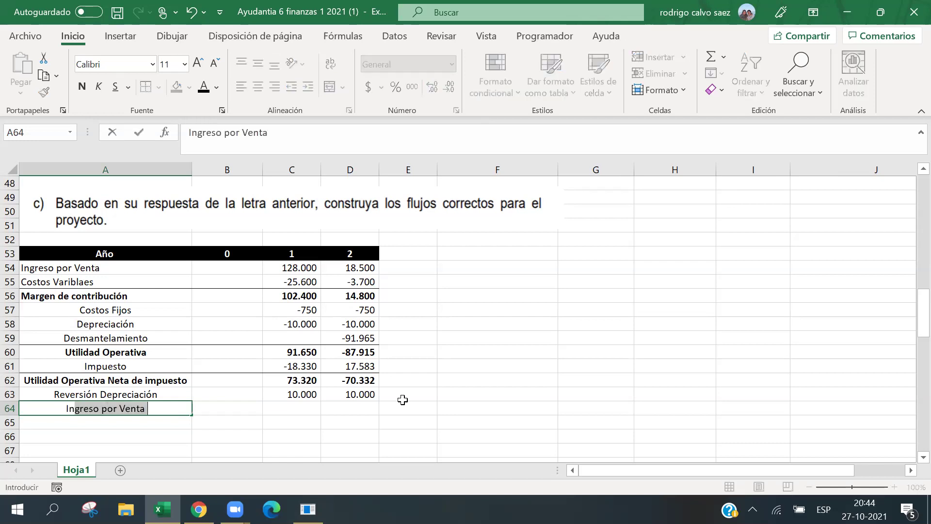
{"action": "type", "text": "ón "}
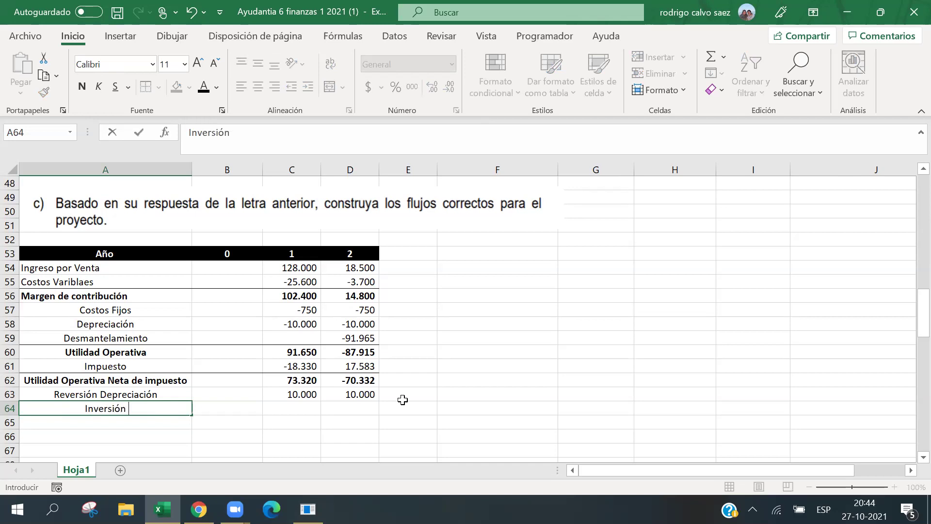
{"action": "type", "text": "KT"}
{"action": "key", "text": "Tab"}
{"action": "type", "text": "-2100"}
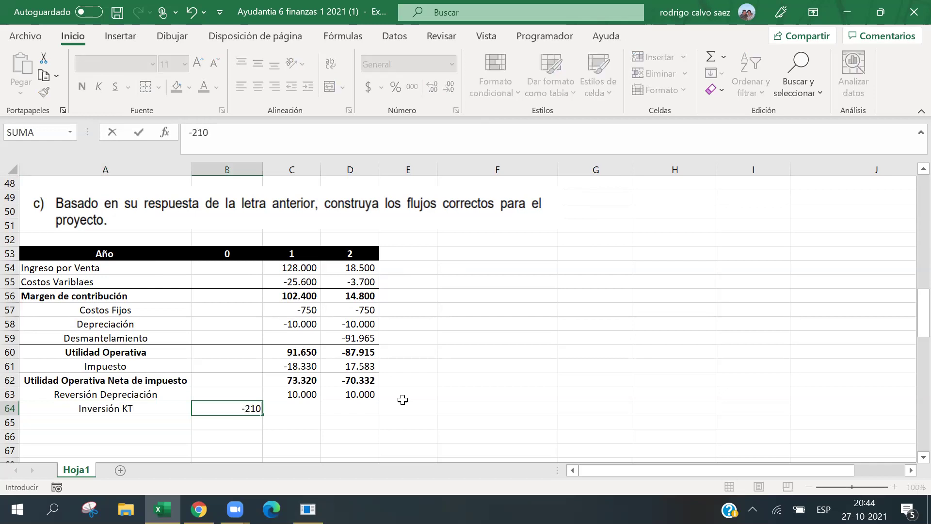
{"action": "key", "text": "Return"}
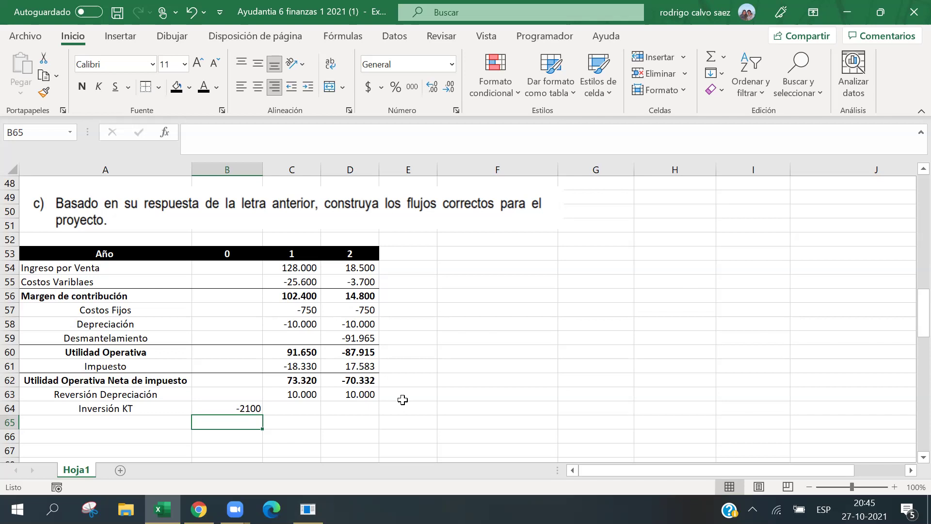
{"action": "key", "text": "Left"}
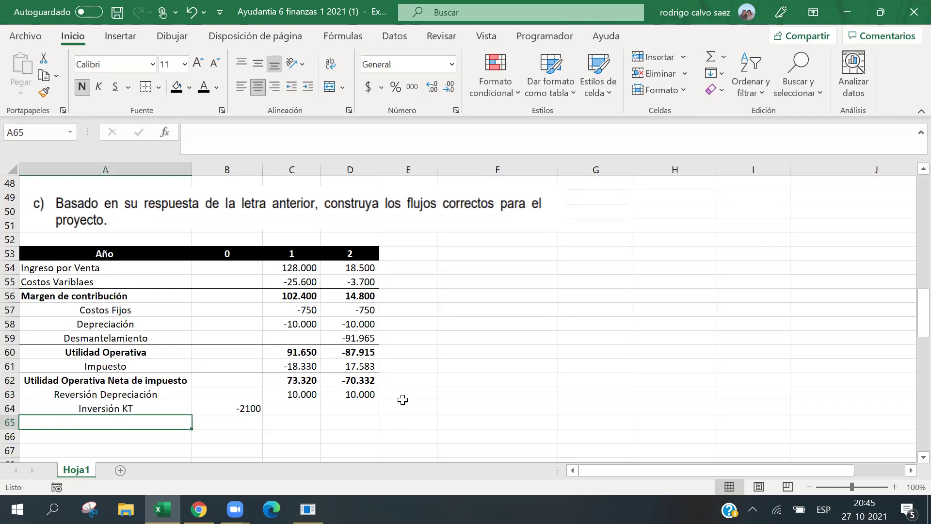
Type the label 'Recuperación KT' in A65.
{"action": "type", "text": "Recuep"}
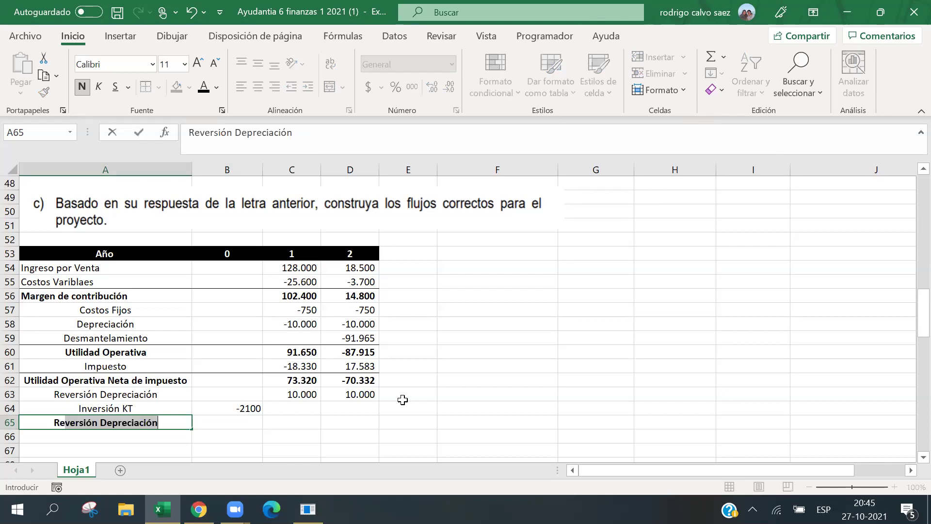
{"action": "key", "text": "BackSpace"}
{"action": "key", "text": "BackSpace"}
{"action": "type", "text": "pe"}
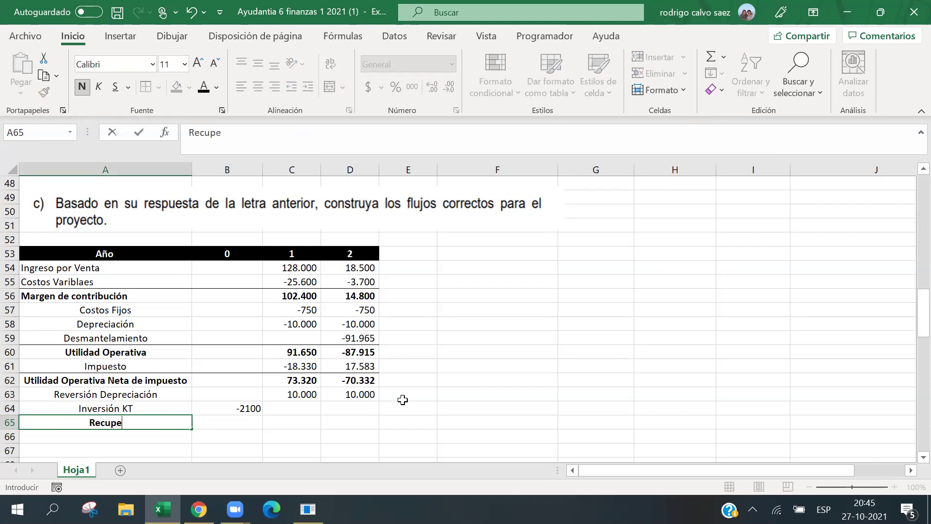
{"action": "type", "text": "ración "}
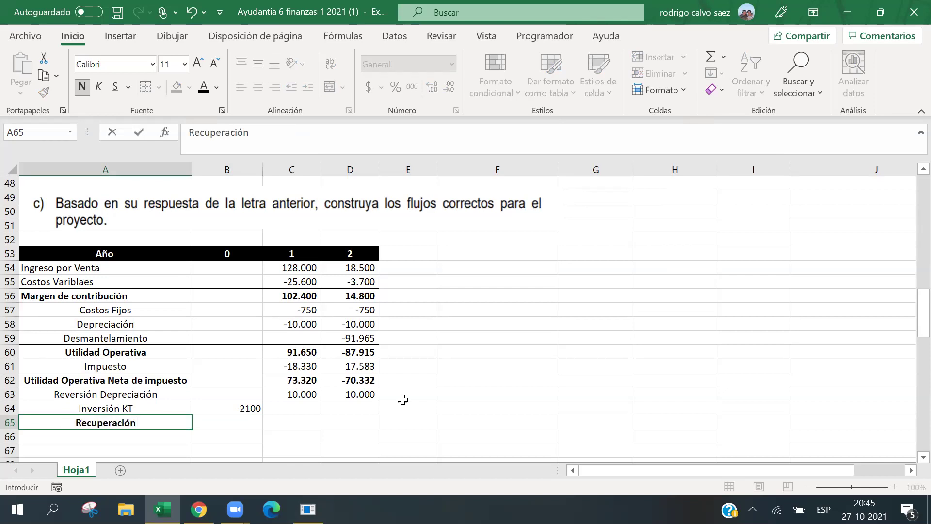
{"action": "type", "text": "KT"}
{"action": "key", "text": "Right"}
{"action": "key", "text": "Right"}
{"action": "key", "text": "Right"}
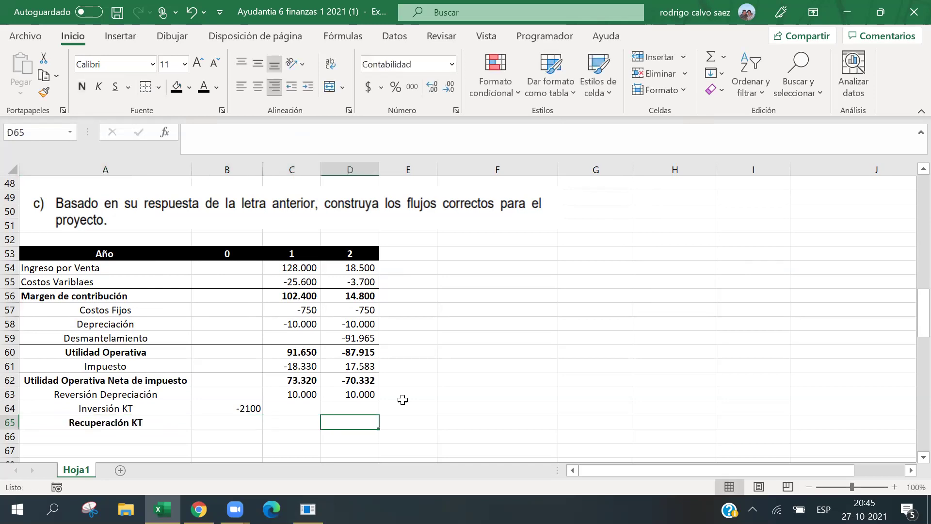
Enter =-B64 in D65 to recover 2.100 in year 2, and unbold the label.
{"action": "type", "text": "="}
{"action": "key", "text": "Left"}
{"action": "key", "text": "Left"}
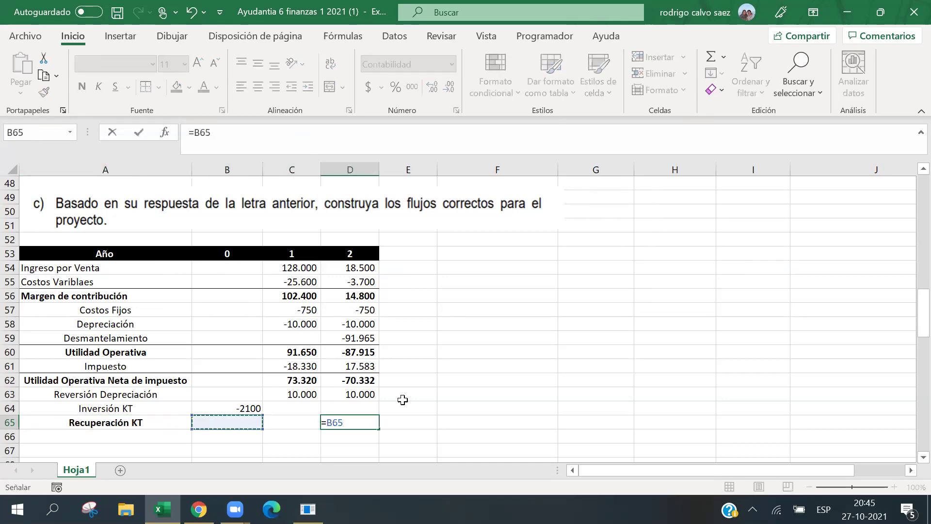
{"action": "key", "text": "BackSpace"}
{"action": "key", "text": "BackSpace"}
{"action": "key", "text": "BackSpace"}
{"action": "type", "text": "-"}
{"action": "key", "text": "Left"}
{"action": "key", "text": "Left"}
{"action": "key", "text": "Up"}
{"action": "key", "text": "Return"}
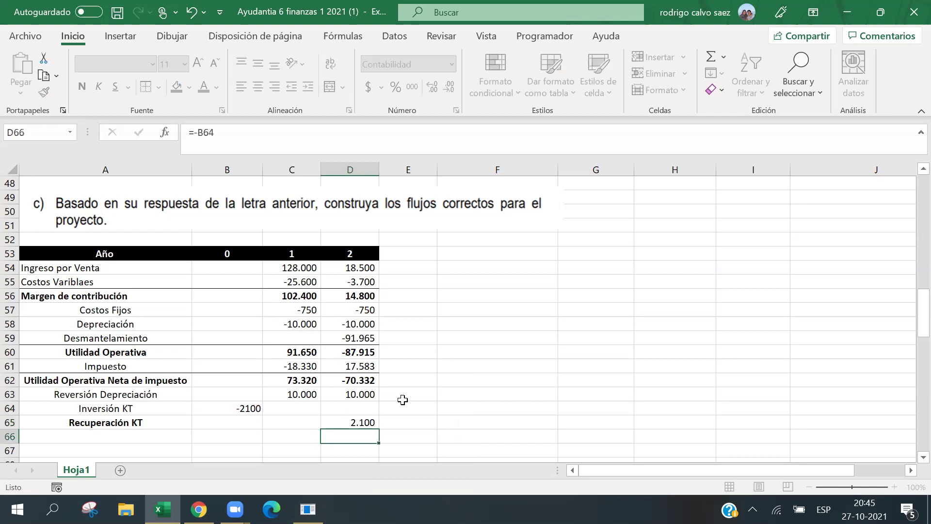
{"action": "left_click", "coordinate": [92, 424]}
{"action": "left_click", "coordinate": [81, 87]}
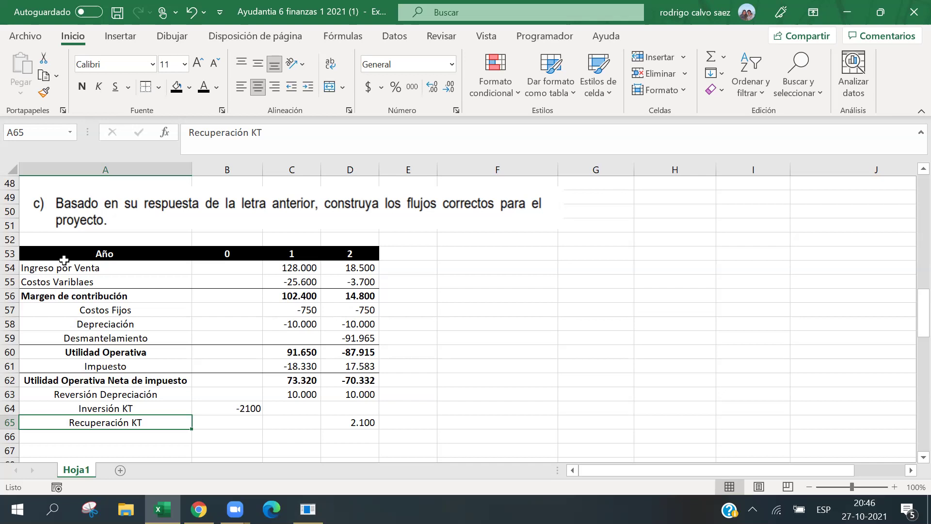
Label row 66 'Inversión en Infraestructura' with -30000 in B66, shown with thousands separators.
{"action": "key", "text": "Down"}
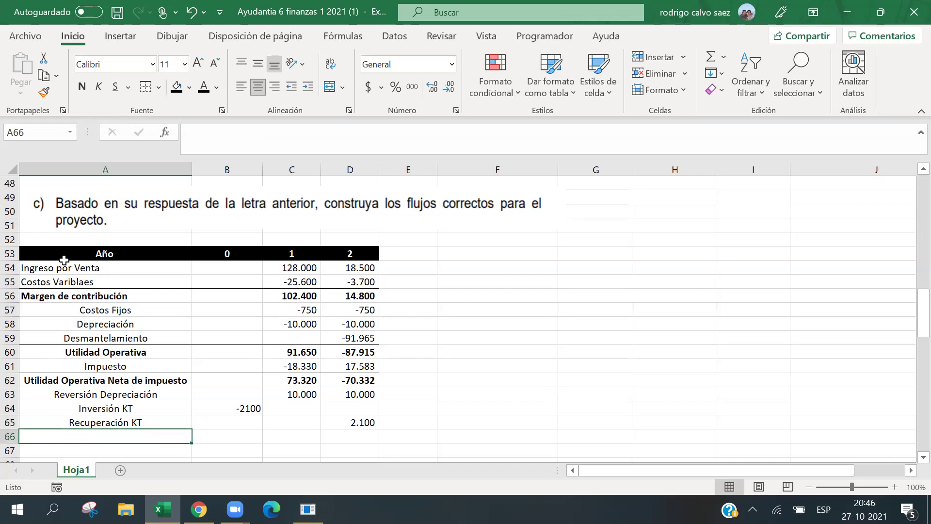
{"action": "type", "text": "Inversión "}
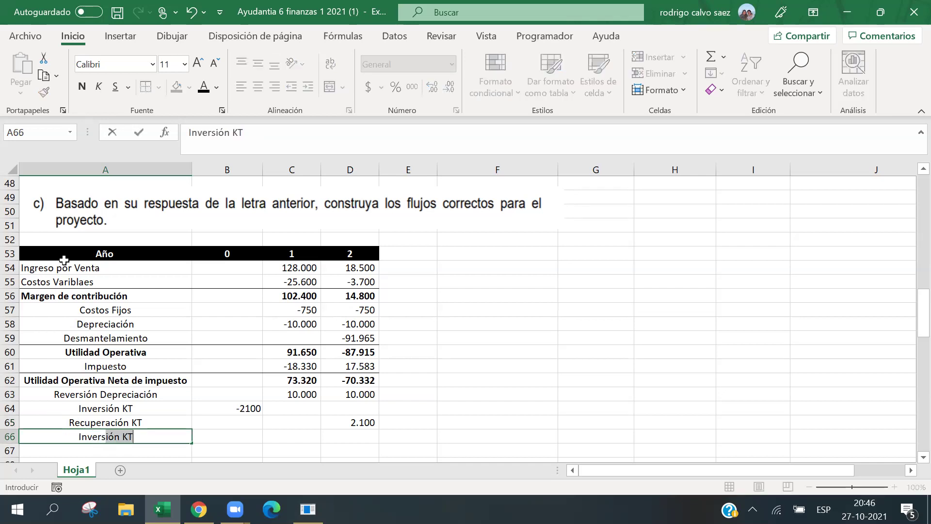
{"action": "type", "text": "en I"}
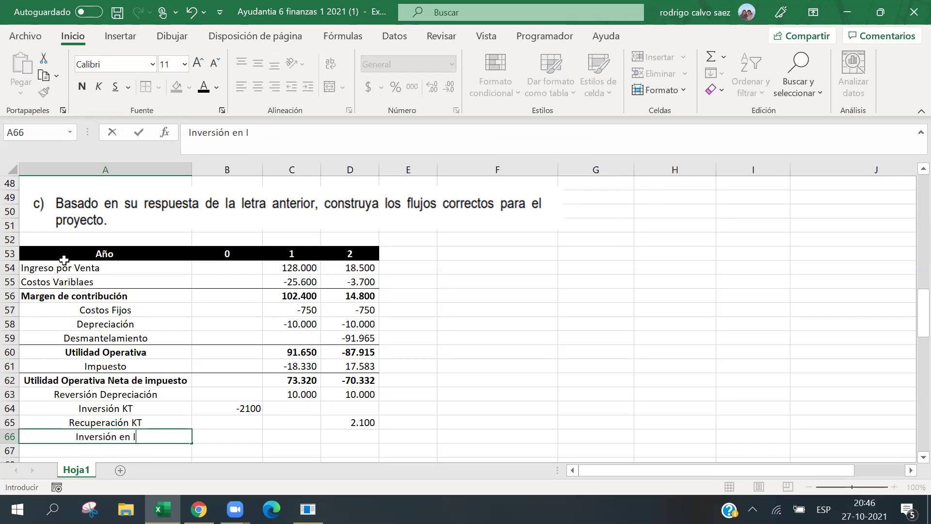
{"action": "type", "text": "nfraestructura"}
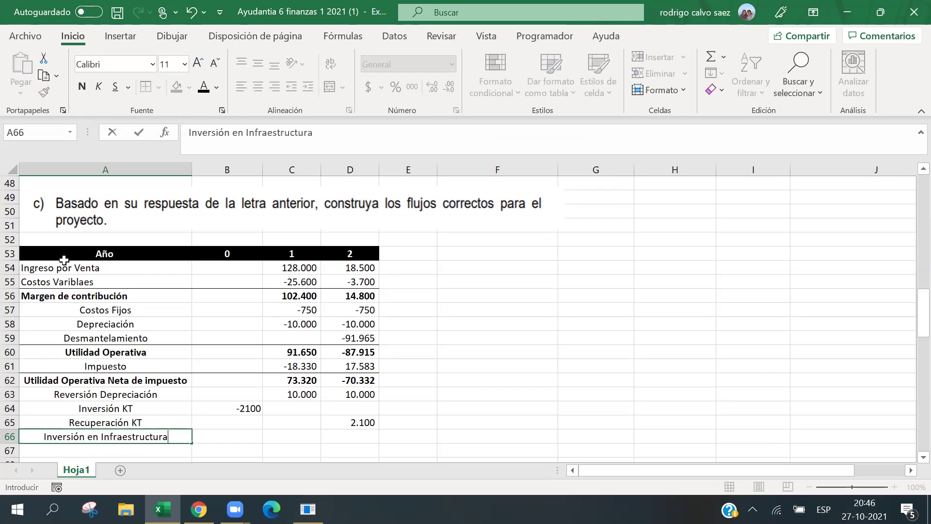
{"action": "key", "text": "Tab"}
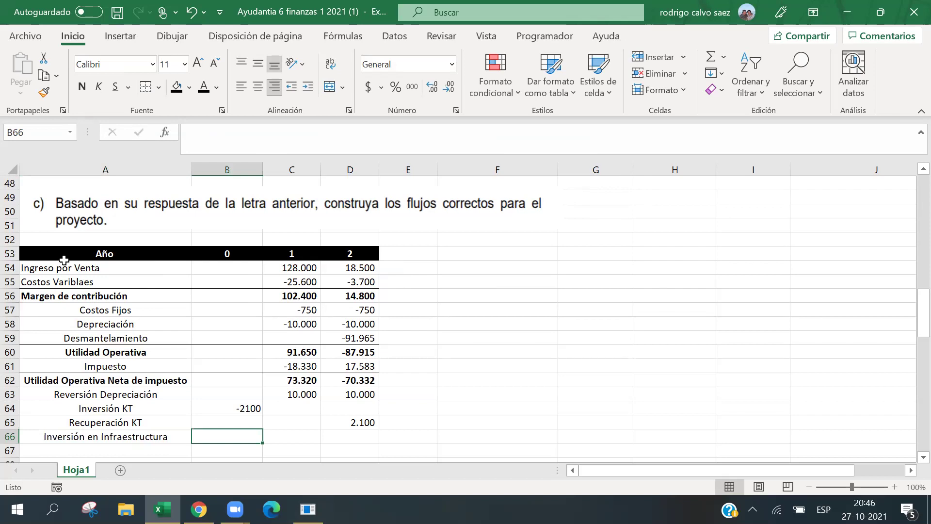
{"action": "type", "text": "3"}
{"action": "key", "text": "BackSpace"}
{"action": "type", "text": "-"}
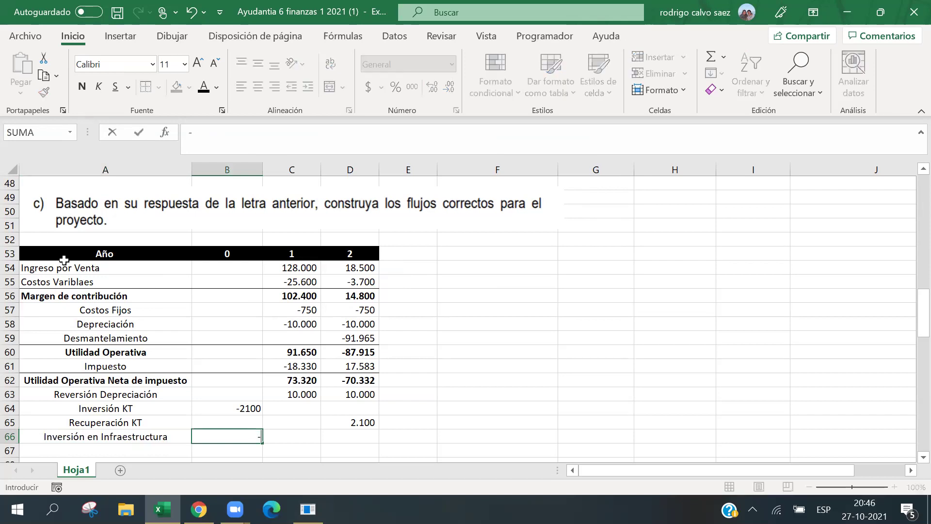
{"action": "type", "text": "30"}
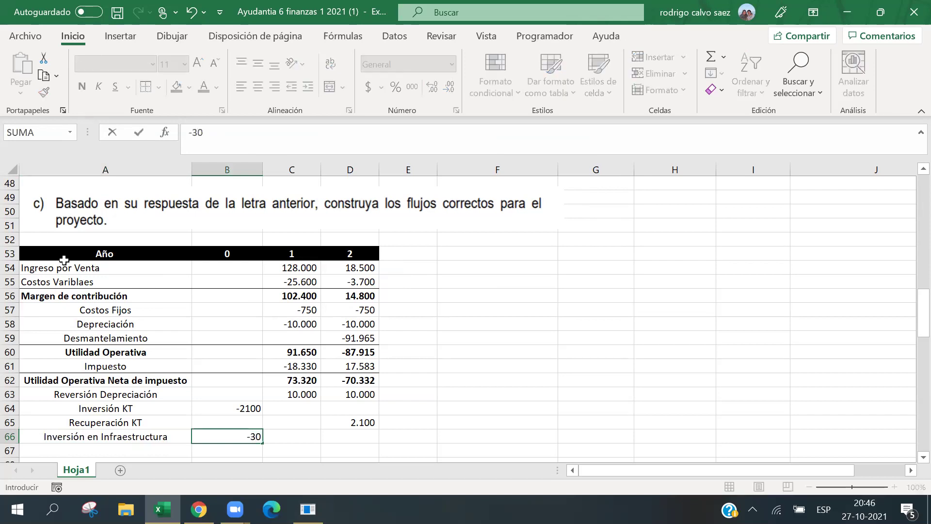
{"action": "type", "text": "000"}
{"action": "key", "text": "Return"}
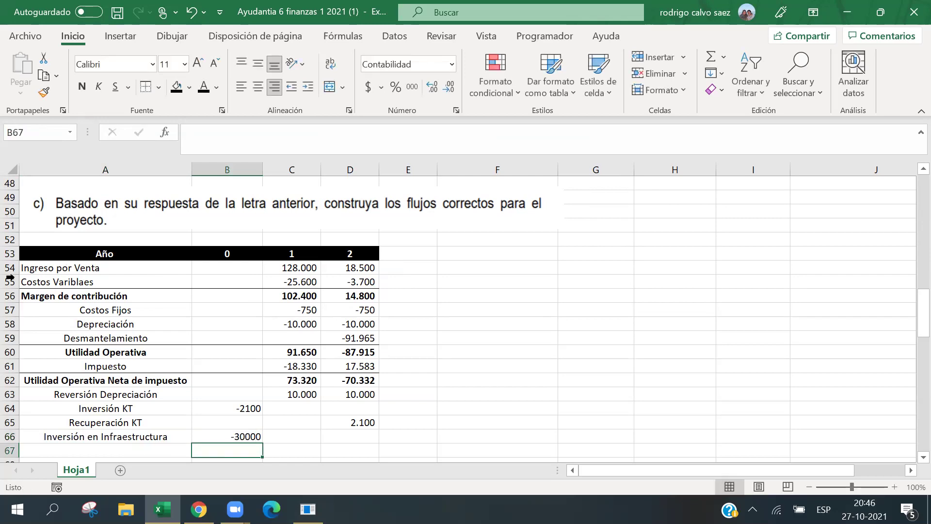
{"action": "left_click", "coordinate": [256, 436]}
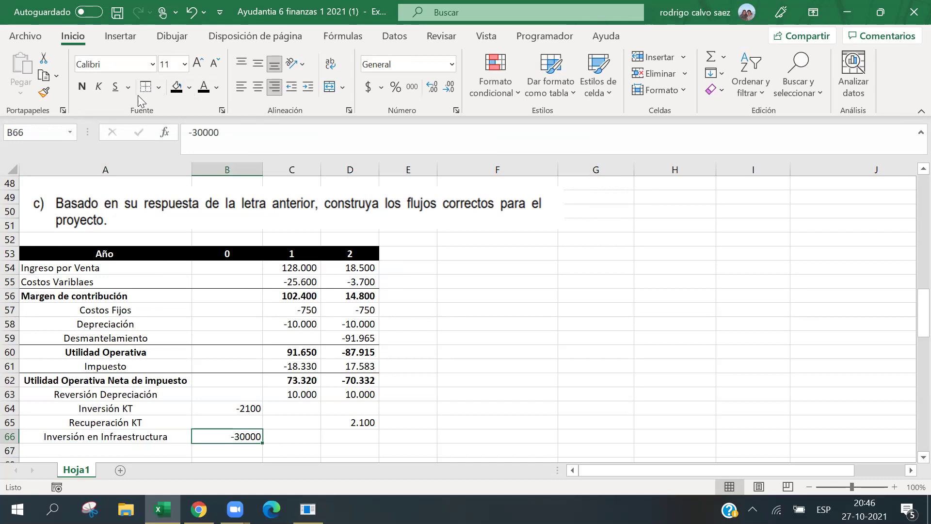
{"action": "left_click", "coordinate": [412, 86]}
{"action": "scroll", "coordinate": [322, 374], "scroll_direction": "down", "scroll_amount": 2}
{"action": "left_click", "coordinate": [350, 254]}
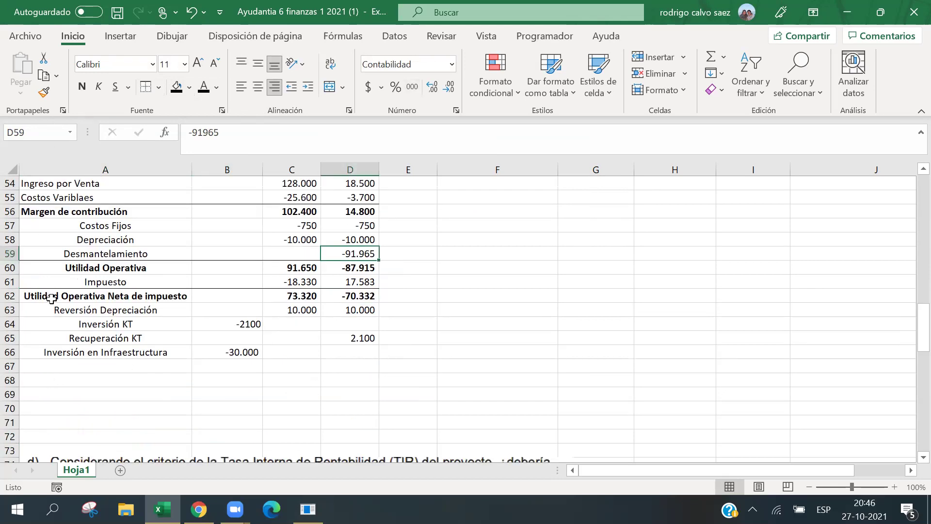
{"action": "left_click", "coordinate": [123, 361]}
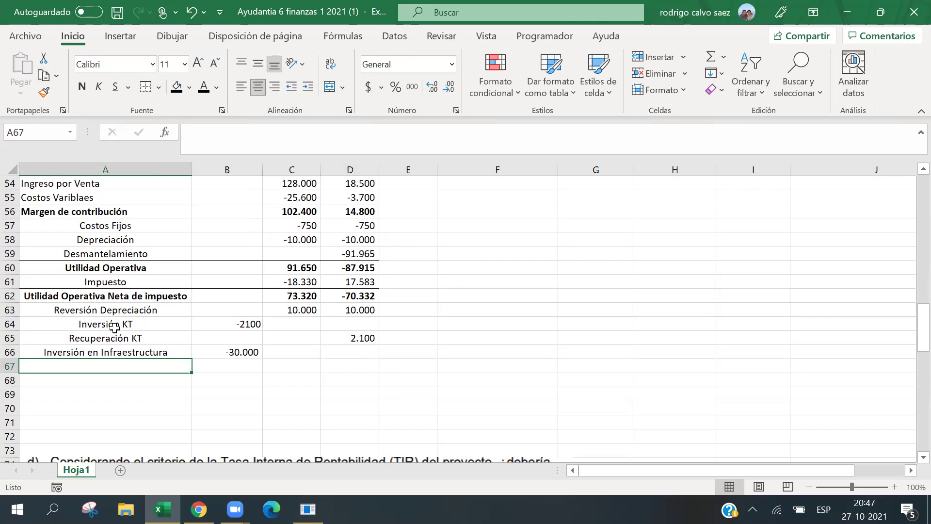
Label row 67 'Costo de Opertunidad' and enter -100/4% in B67 with thousands format.
{"action": "type", "text": "Cos"}
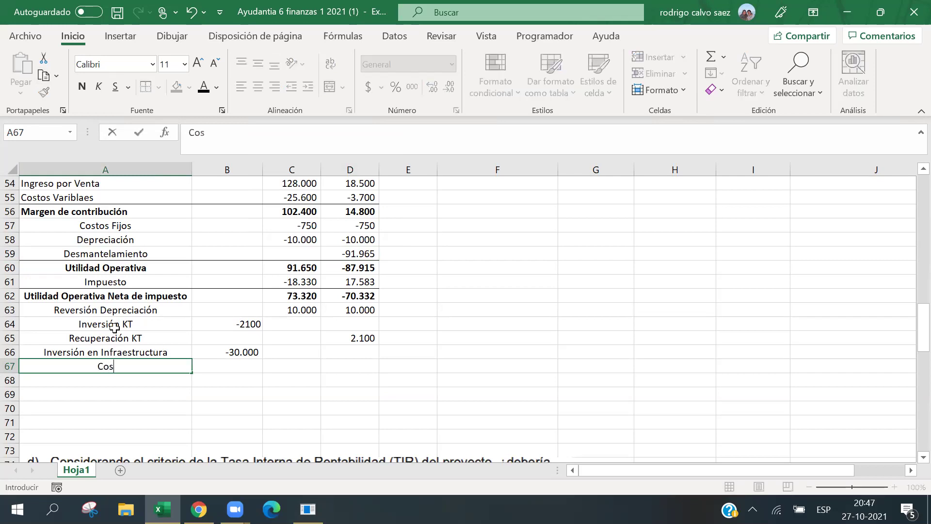
{"action": "type", "text": "to de Opertunidad"}
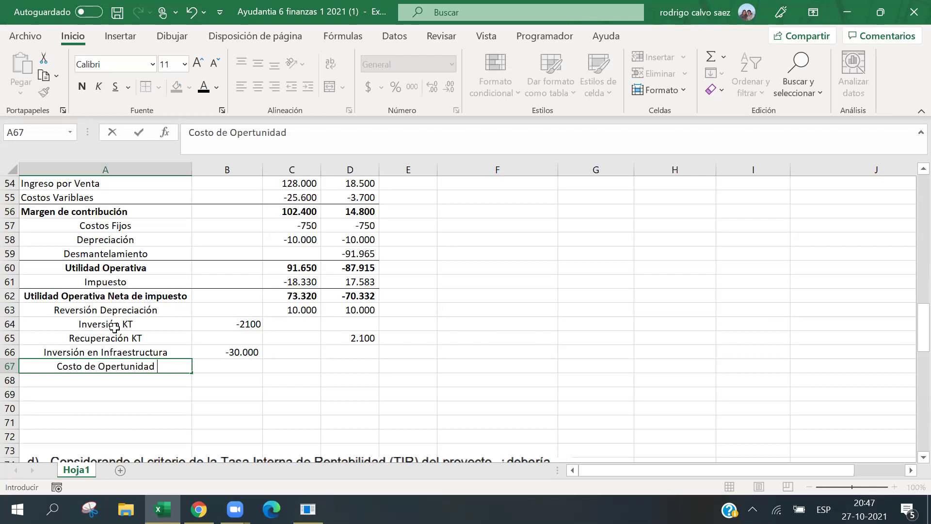
{"action": "key", "text": "Tab"}
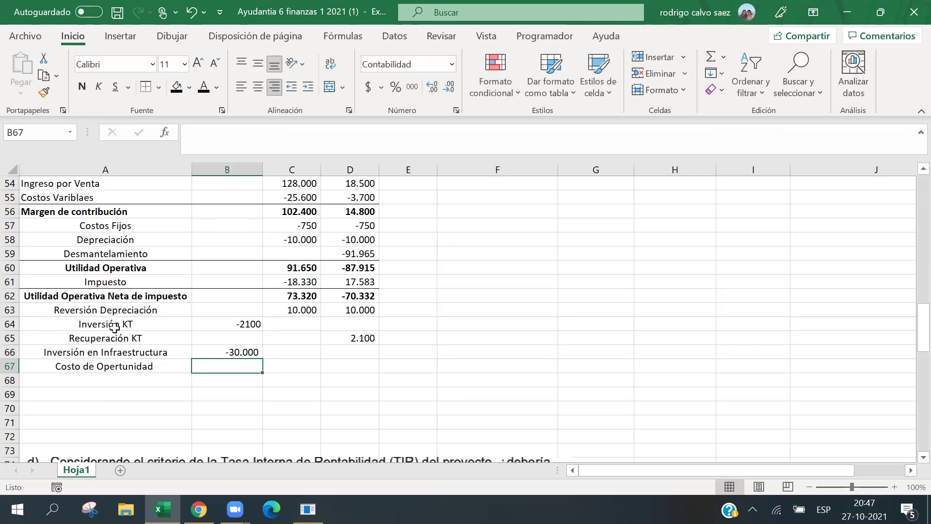
{"action": "type", "text": "-"}
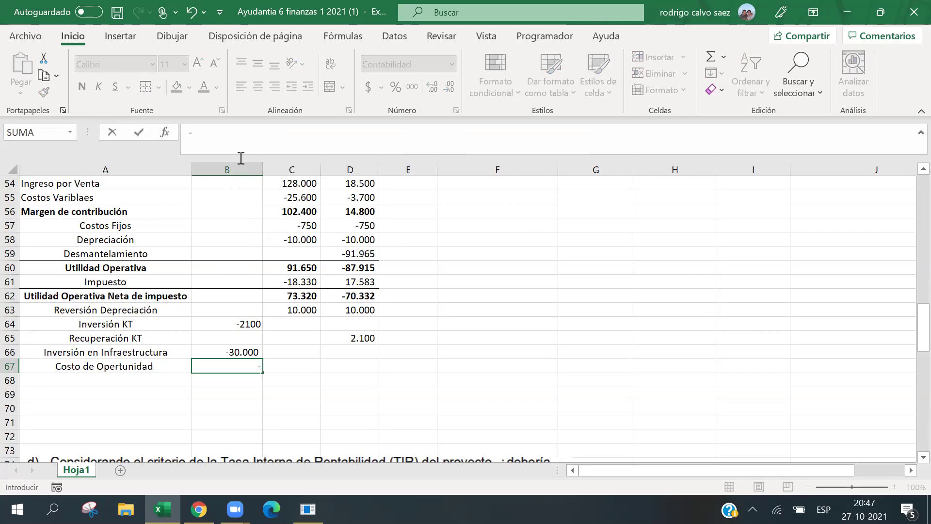
{"action": "left_click", "coordinate": [231, 141]}
{"action": "type", "text": "100/4%"}
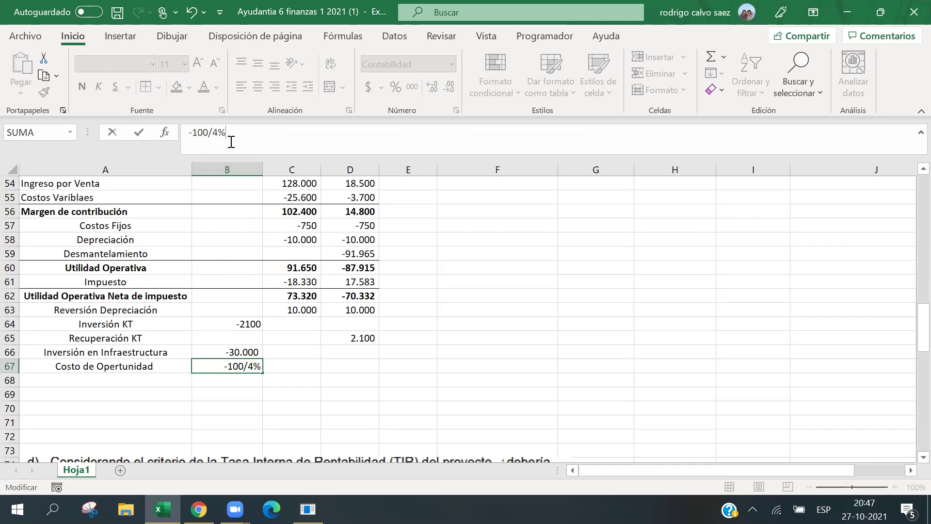
{"action": "key", "text": "Return"}
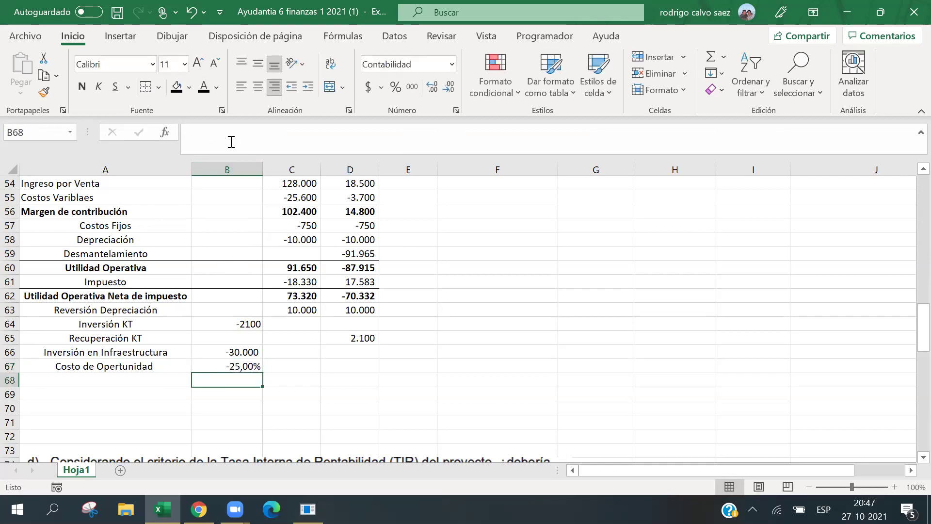
{"action": "left_click", "coordinate": [231, 366]}
{"action": "left_click", "coordinate": [412, 86]}
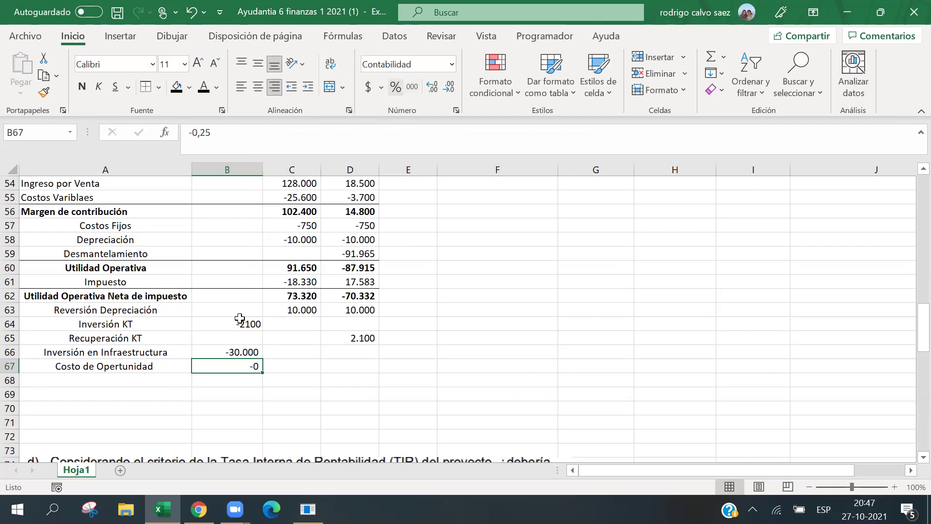
Replace the opportunity cost in B67 with -2.500 in Accounting format.
{"action": "left_click", "coordinate": [198, 132]}
{"action": "key", "text": "BackSpace"}
{"action": "key", "text": "BackSpace"}
{"action": "key", "text": "BackSpace"}
{"action": "key", "text": "BackSpace"}
{"action": "key", "text": "BackSpace"}
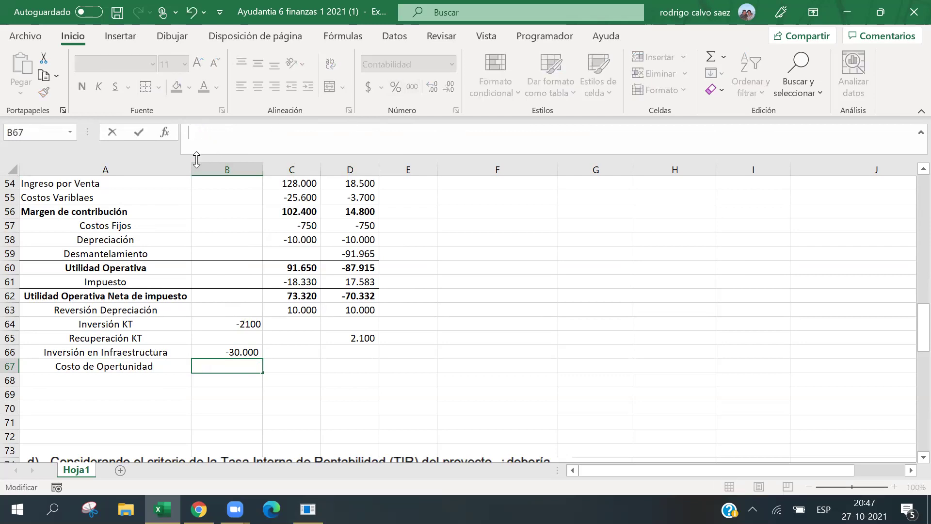
{"action": "type", "text": "-100/4%"}
{"action": "key", "text": "Return"}
{"action": "left_click", "coordinate": [200, 366]}
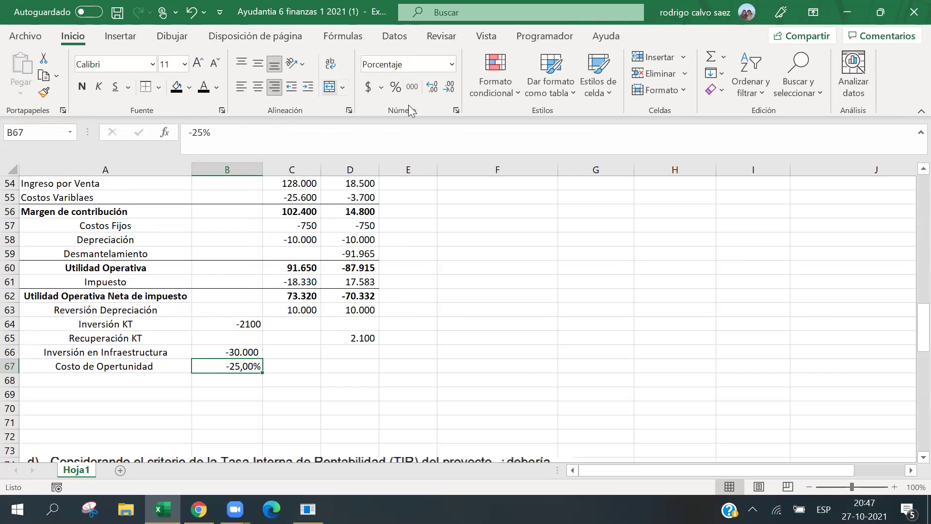
{"action": "left_click", "coordinate": [412, 86]}
{"action": "key", "text": "F2"}
{"action": "key", "text": "BackSpace"}
{"action": "key", "text": "BackSpace"}
{"action": "key", "text": "BackSpace"}
{"action": "key", "text": "BackSpace"}
{"action": "key", "text": "BackSpace"}
{"action": "type", "text": "-2.500"}
{"action": "key", "text": "Return"}
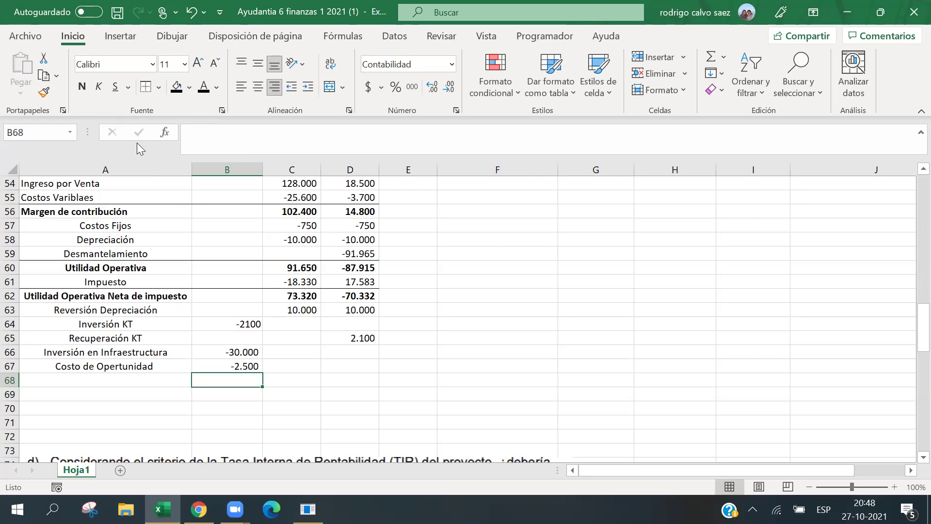
{"action": "key", "text": "Left"}
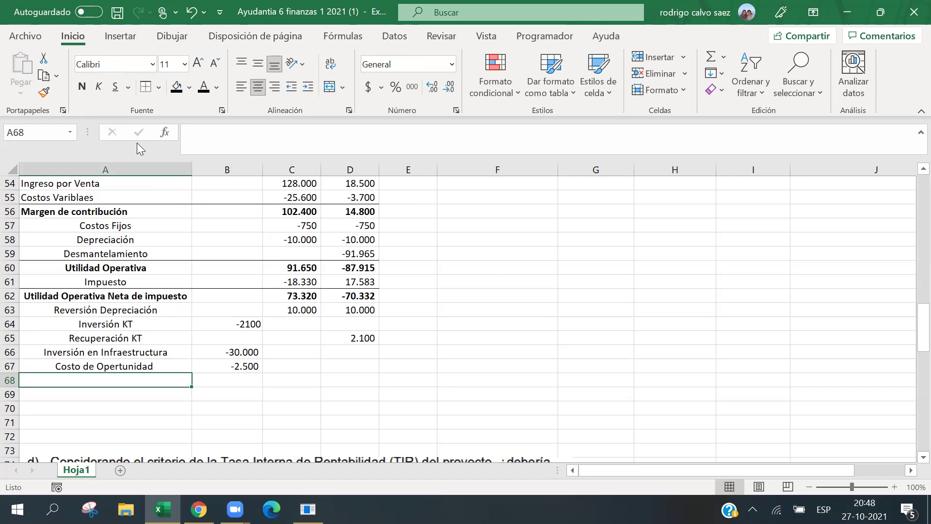
Enter the 'Valor de desecho' label in A68, below Costo de Opertunidad.
{"action": "type", "text": "Val"}
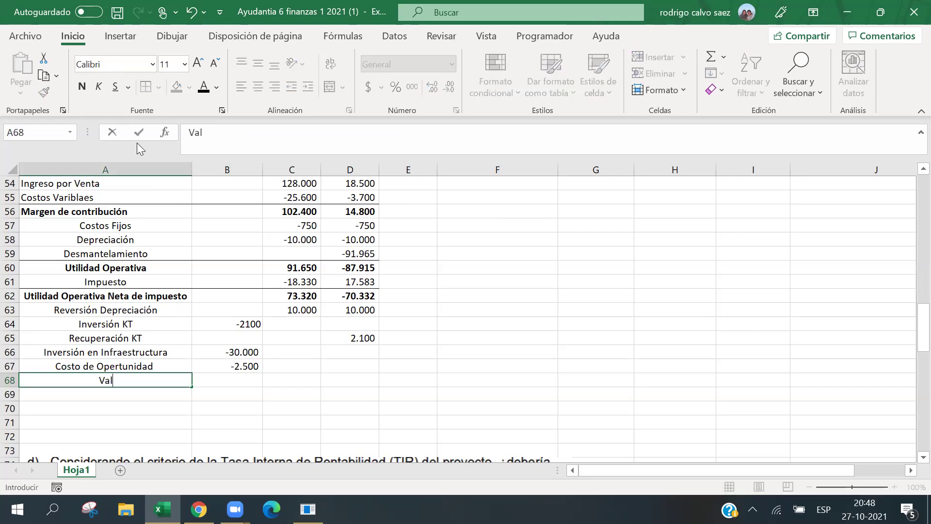
{"action": "type", "text": "or de desech"}
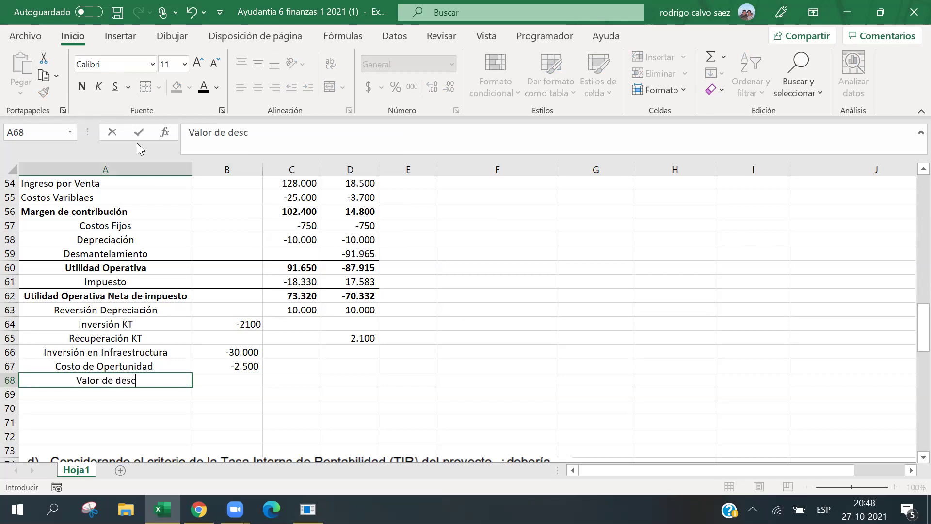
{"action": "type", "text": "o"}
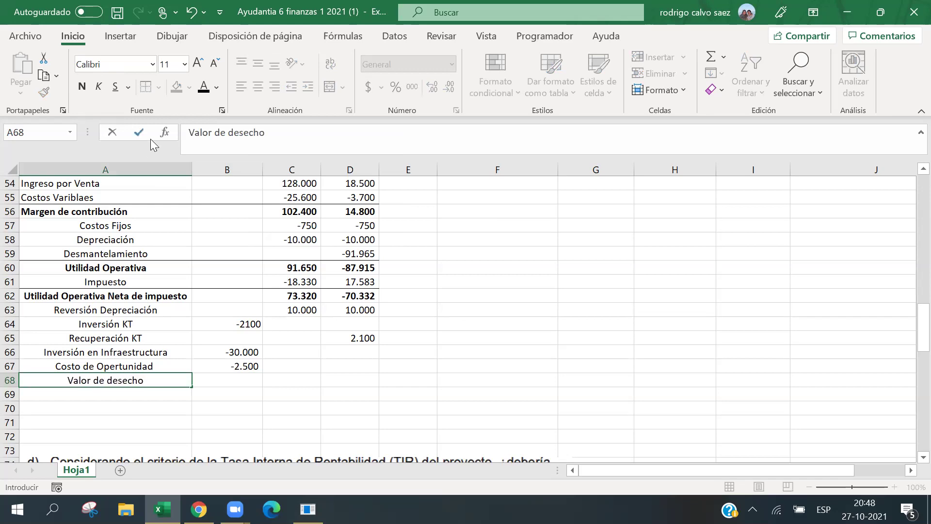
{"action": "key", "text": "Tab"}
{"action": "key", "text": "Tab"}
{"action": "key", "text": "Tab"}
{"action": "key", "text": "Tab"}
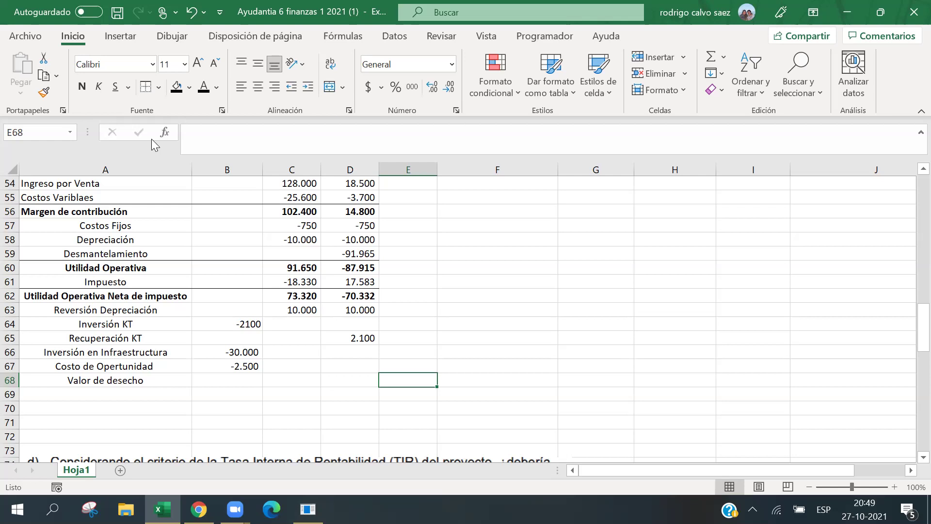
{"action": "left_click", "coordinate": [341, 303]}
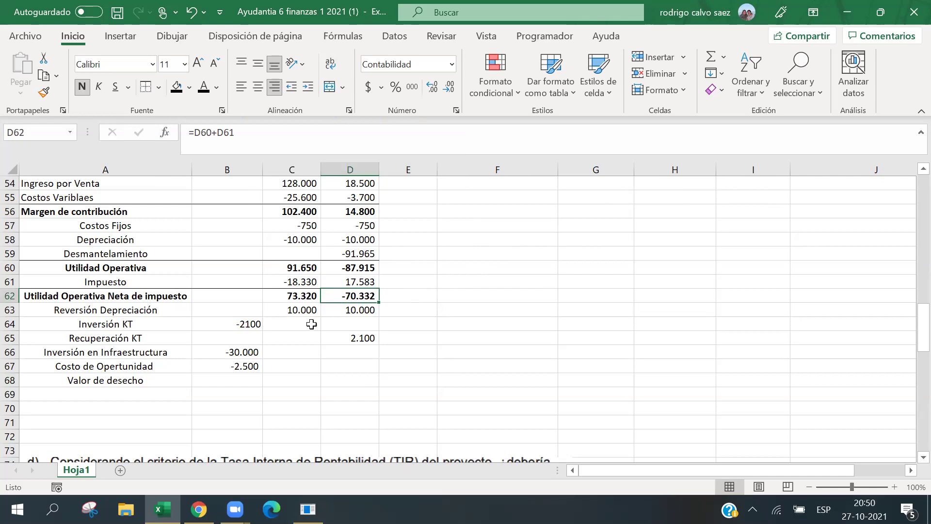
{"action": "left_click", "coordinate": [502, 294]}
{"action": "type", "text": "="}
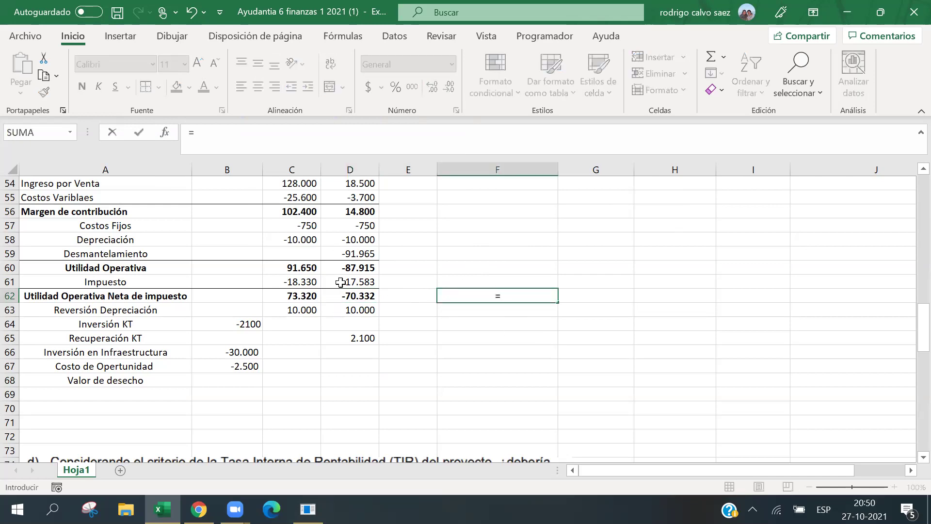
{"action": "left_click", "coordinate": [373, 294]}
{"action": "type", "text": "*("}
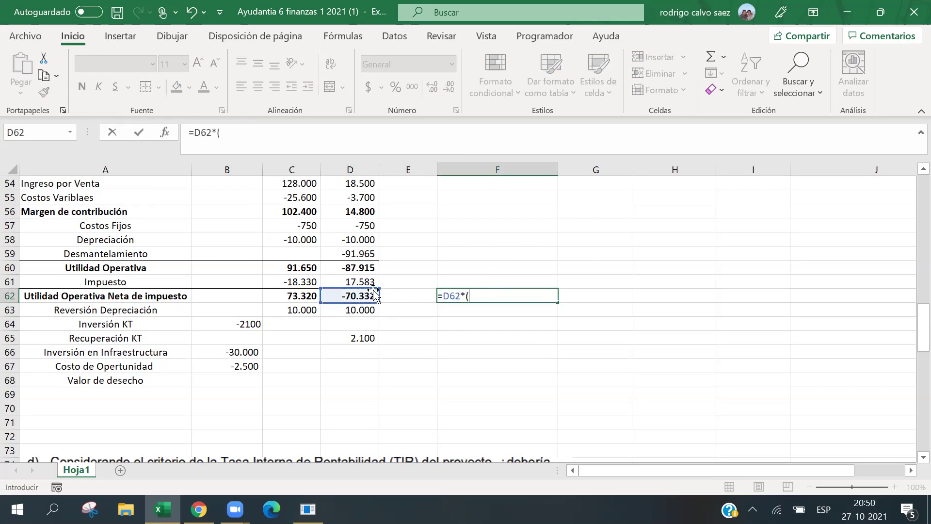
{"action": "type", "text": "1+3%)/(Wacc-3"}
{"action": "key", "text": "BackSpace"}
{"action": "key", "text": "BackSpace"}
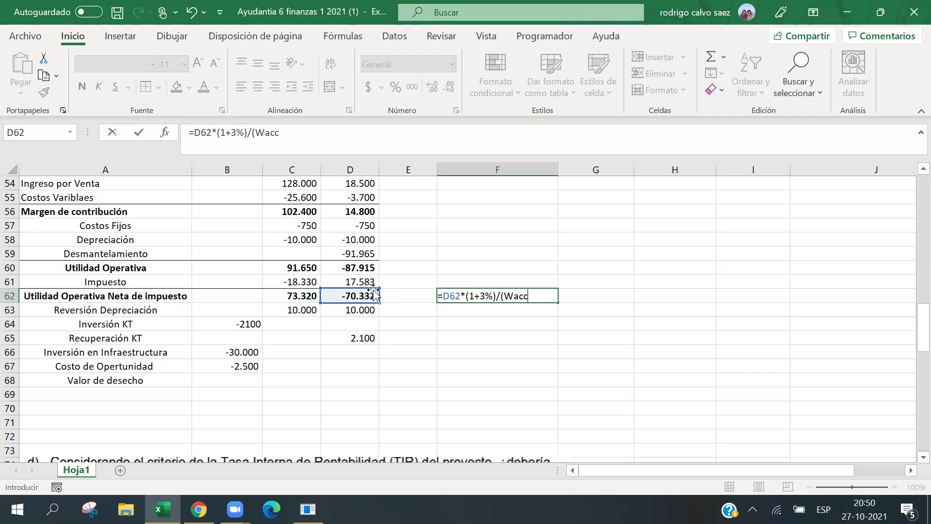
{"action": "type", "text": "-3%"}
{"action": "key", "text": "BackSpace"}
{"action": "key", "text": "BackSpace"}
{"action": "key", "text": "BackSpace"}
{"action": "key", "text": "BackSpace"}
{"action": "key", "text": "BackSpace"}
{"action": "key", "text": "BackSpace"}
{"action": "key", "text": "BackSpace"}
{"action": "key", "text": "BackSpace"}
{"action": "key", "text": "BackSpace"}
{"action": "key", "text": "BackSpace"}
{"action": "key", "text": "BackSpace"}
{"action": "key", "text": "BackSpace"}
{"action": "key", "text": "BackSpace"}
{"action": "key", "text": "BackSpace"}
{"action": "key", "text": "BackSpace"}
{"action": "key", "text": "BackSpace"}
{"action": "key", "text": "BackSpace"}
{"action": "key", "text": "BackSpace"}
{"action": "key", "text": "BackSpace"}
{"action": "key", "text": "BackSpace"}
{"action": "key", "text": "Escape"}
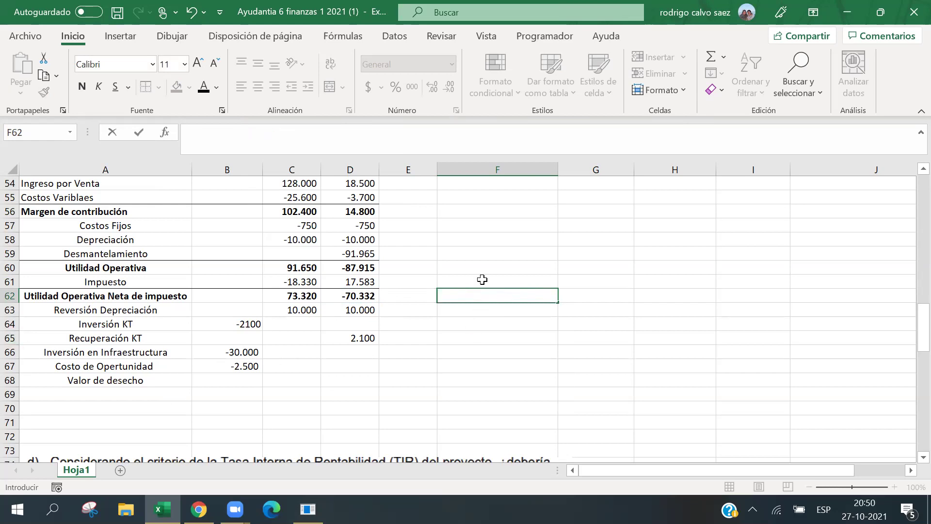
{"action": "left_click", "coordinate": [504, 281]}
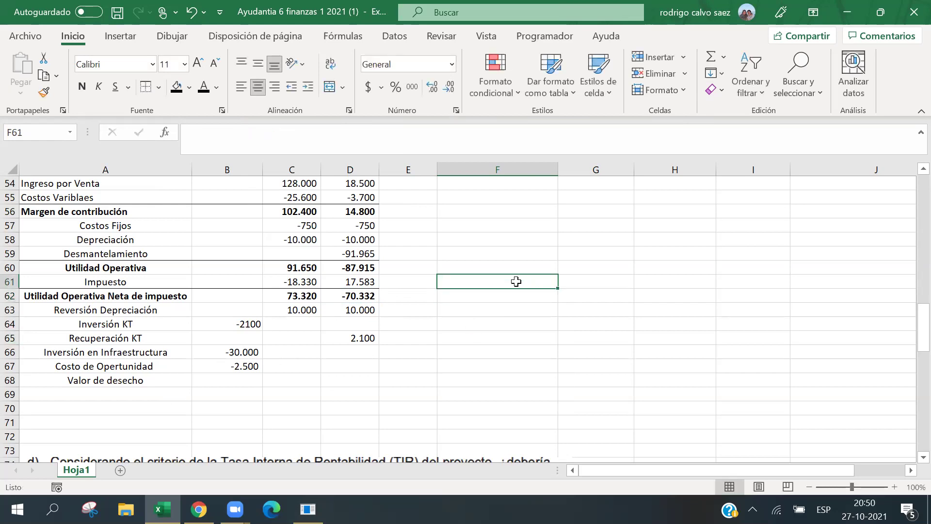
Add 'Ingreso por venta' with 8000 in F60:G60 and apply thousands separators to the value column.
{"action": "left_click", "coordinate": [509, 264]}
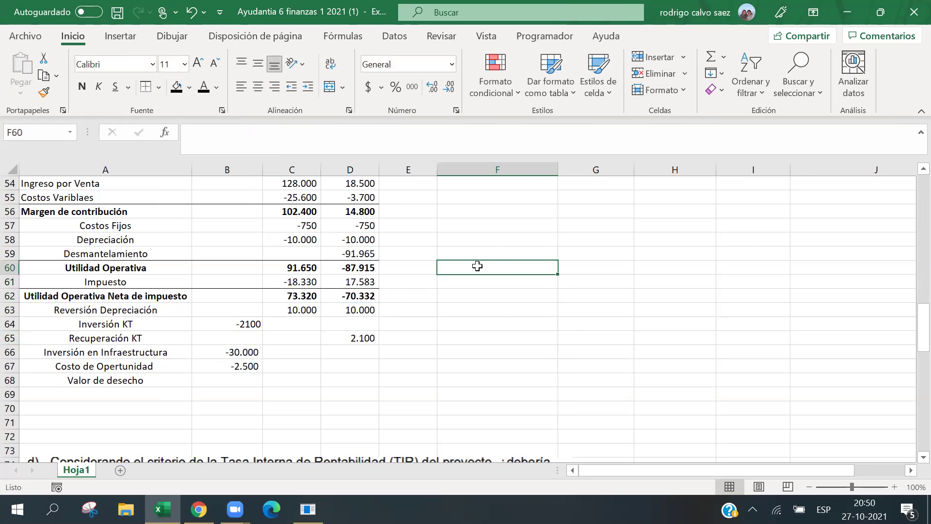
{"action": "type", "text": "Ingreso por cen"}
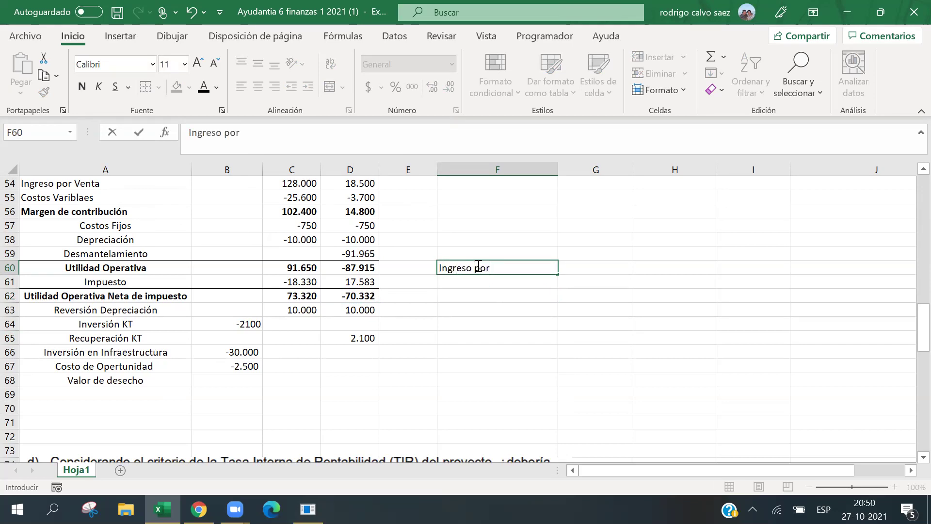
{"action": "key", "text": "BackSpace"}
{"action": "key", "text": "BackSpace"}
{"action": "key", "text": "BackSpace"}
{"action": "type", "text": "venta"}
{"action": "key", "text": "Tab"}
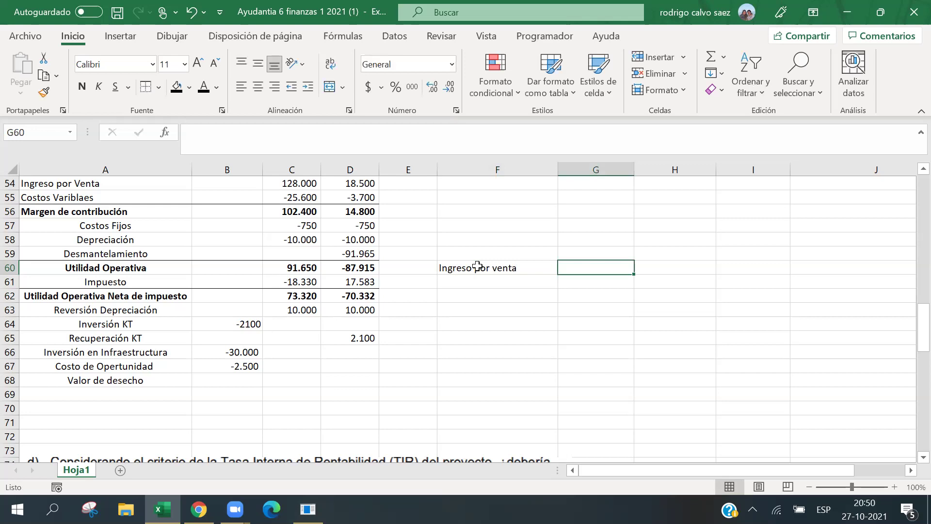
{"action": "type", "text": "8"}
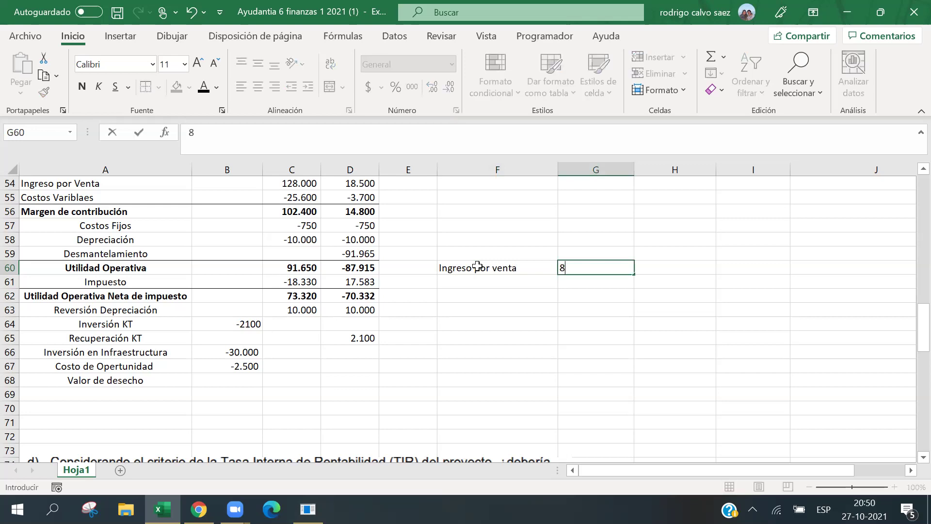
{"action": "type", "text": "000"}
{"action": "key", "text": "Return"}
{"action": "left_click_drag", "start_coordinate": [582, 266], "coordinate": [599, 355]}
{"action": "left_click", "coordinate": [411, 87]}
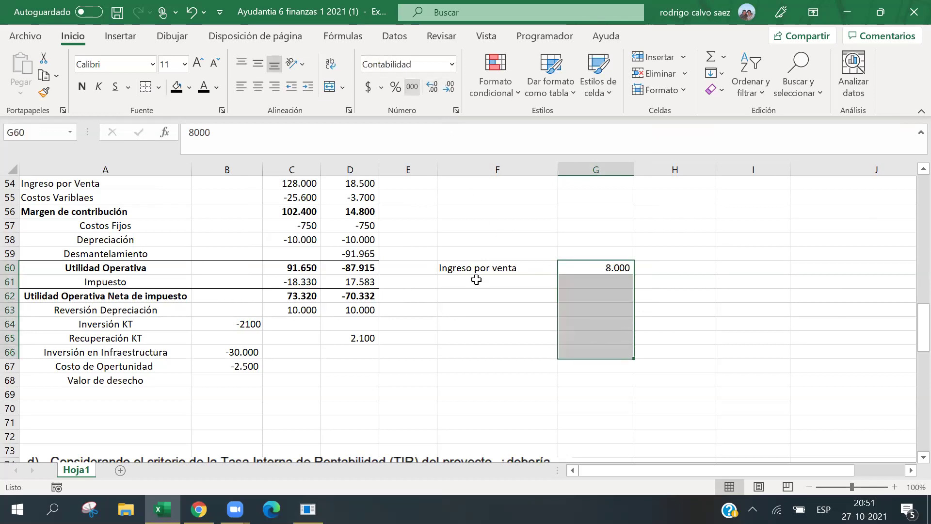
Add 'Valor contable' with -10000 in F61:G61.
{"action": "left_click", "coordinate": [476, 281]}
{"action": "type", "text": "Valor contable"}
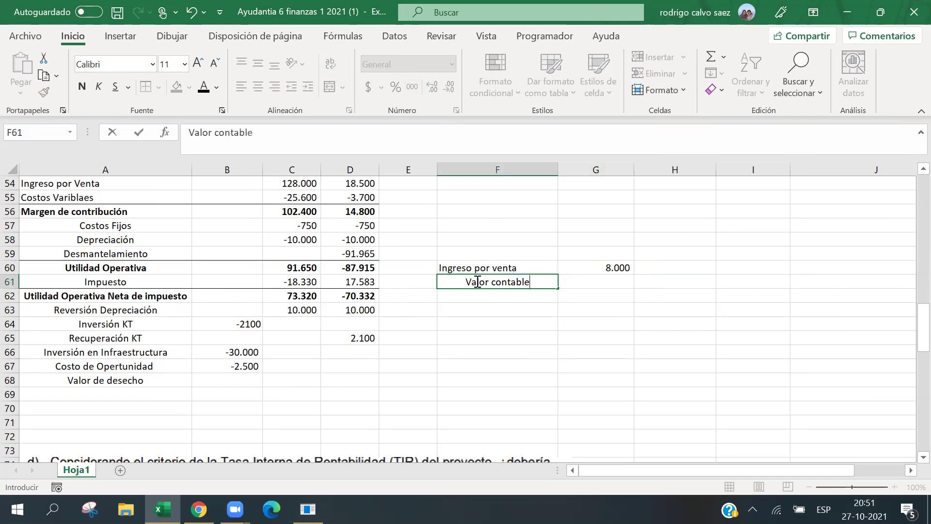
{"action": "key", "text": "Tab"}
{"action": "type", "text": "-10000"}
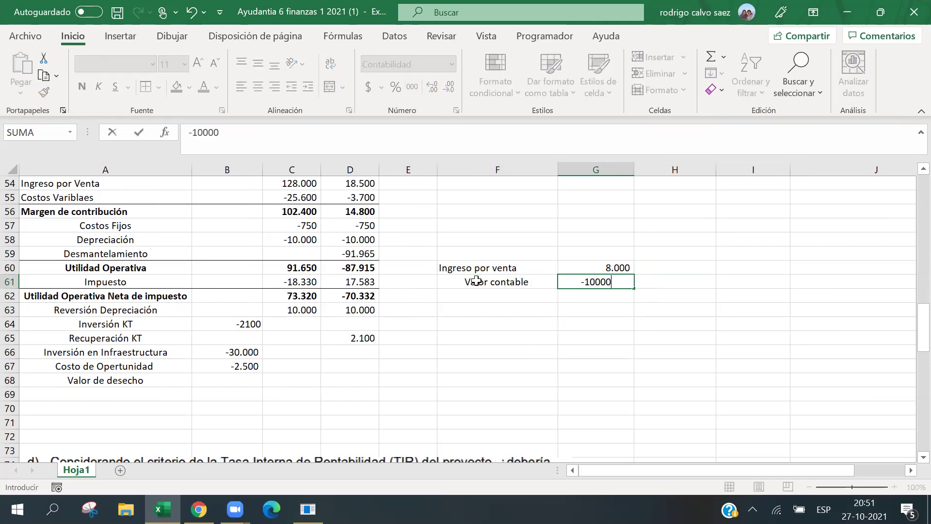
{"action": "key", "text": "Return"}
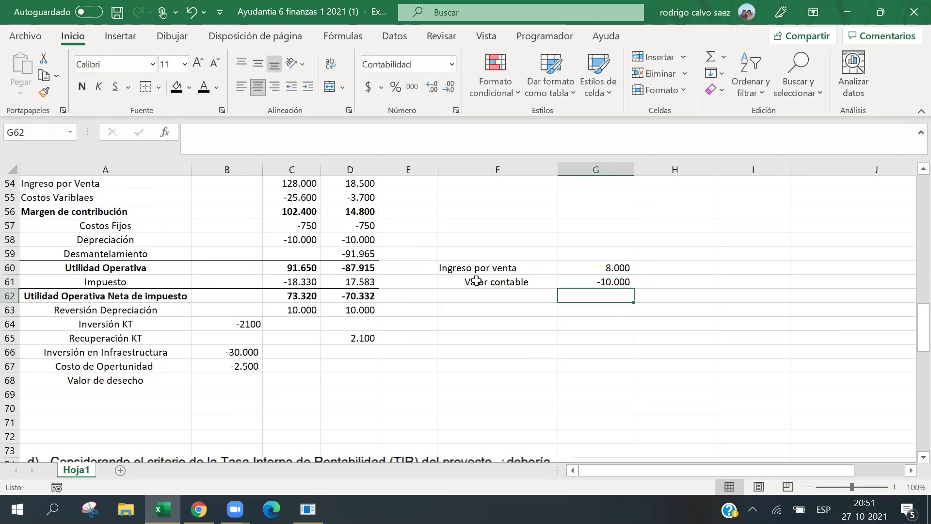
Label F62 'Utilidad Operativa' and enter a formula combining the two values above.
{"action": "left_click", "coordinate": [474, 283]}
{"action": "left_click", "coordinate": [490, 295]}
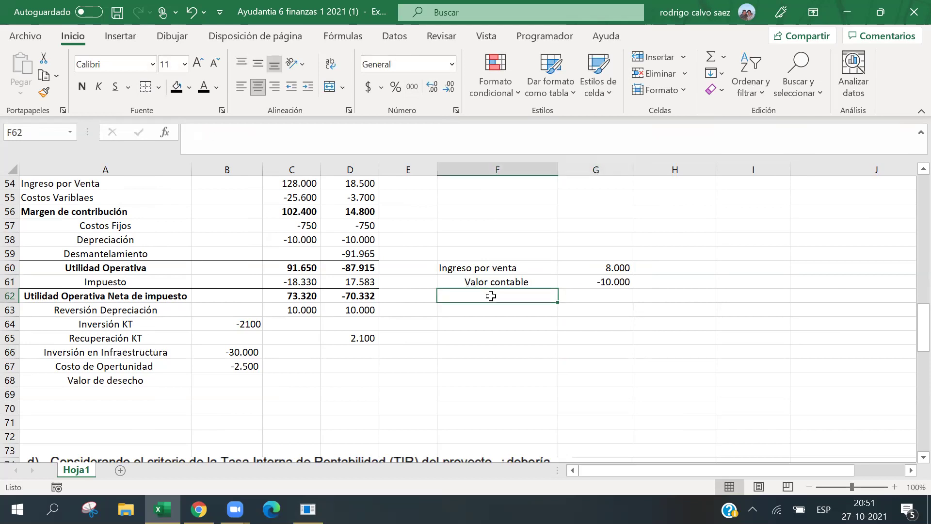
{"action": "type", "text": "Util"}
{"action": "key", "text": "BackSpace"}
{"action": "key", "text": "BackSpace"}
{"action": "key", "text": "BackSpace"}
{"action": "type", "text": "tilidad "}
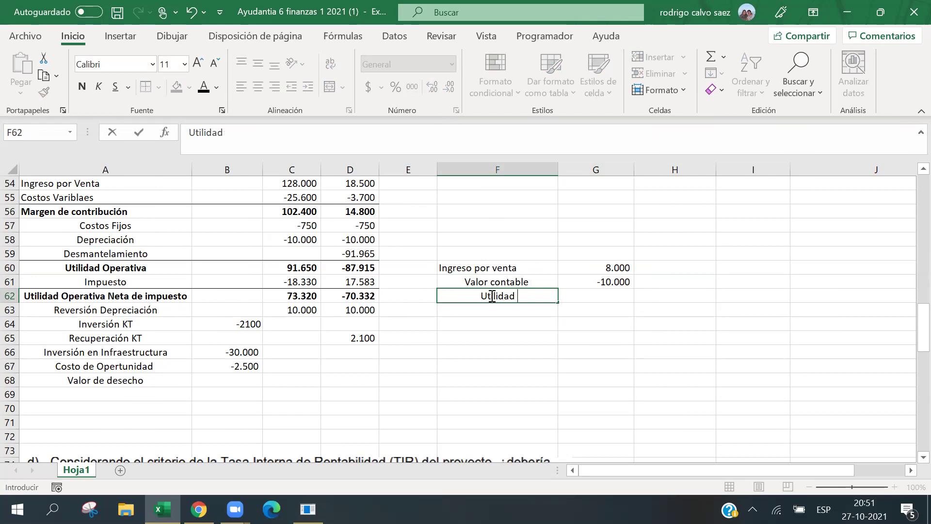
{"action": "type", "text": "Operativa"}
{"action": "key", "text": "Tab"}
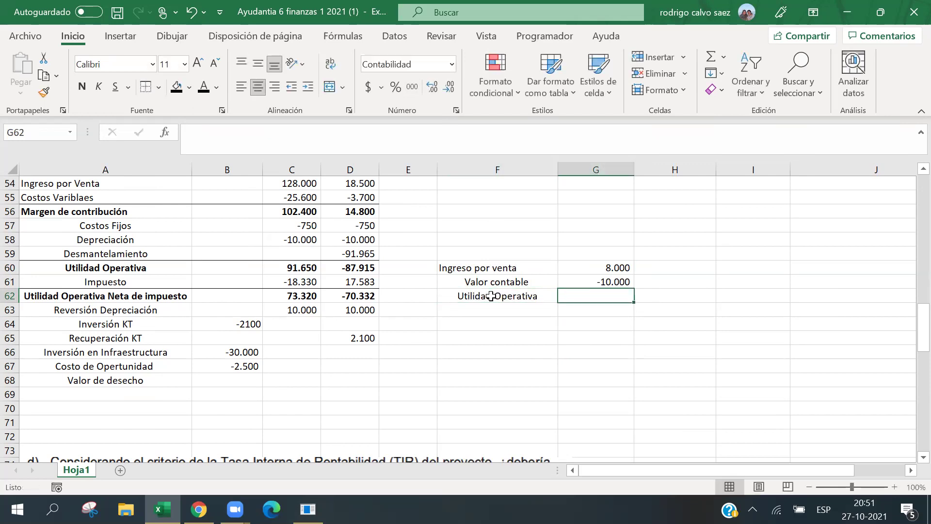
{"action": "type", "text": "="}
{"action": "key", "text": "Up"}
{"action": "key", "text": "Up"}
{"action": "type", "text": "*"}
{"action": "key", "text": "Up"}
{"action": "key", "text": "Return"}
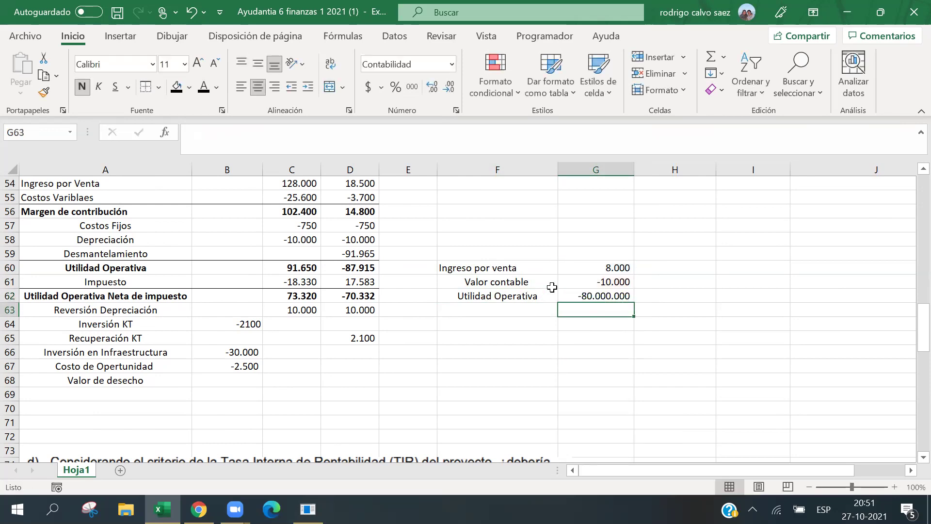
Correct the G62 formula to =G60+G61 so Utilidad Operativa shows -2.000.
{"action": "left_click", "coordinate": [564, 284]}
{"action": "left_click", "coordinate": [581, 298]}
{"action": "left_click", "coordinate": [216, 132]}
{"action": "key", "text": "BackSpace"}
{"action": "type", "text": "-"}
{"action": "key", "text": "Return"}
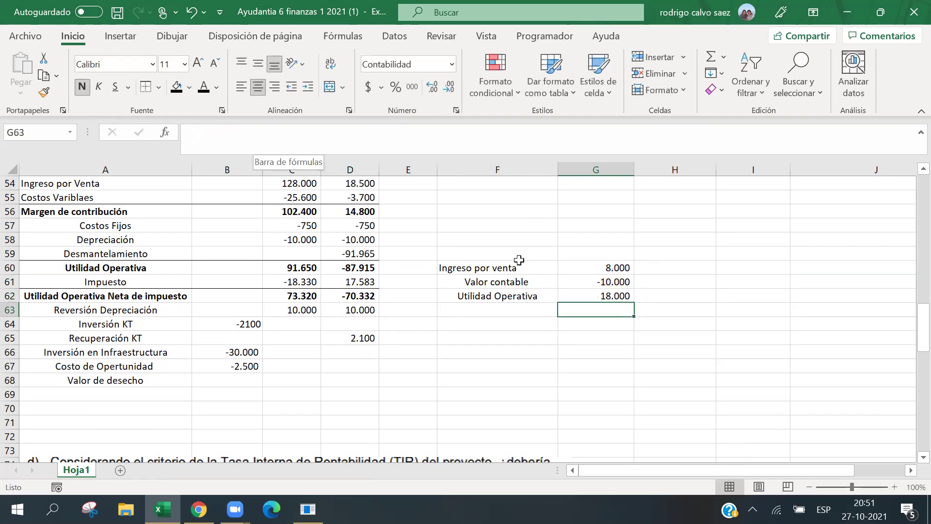
{"action": "left_click", "coordinate": [576, 296]}
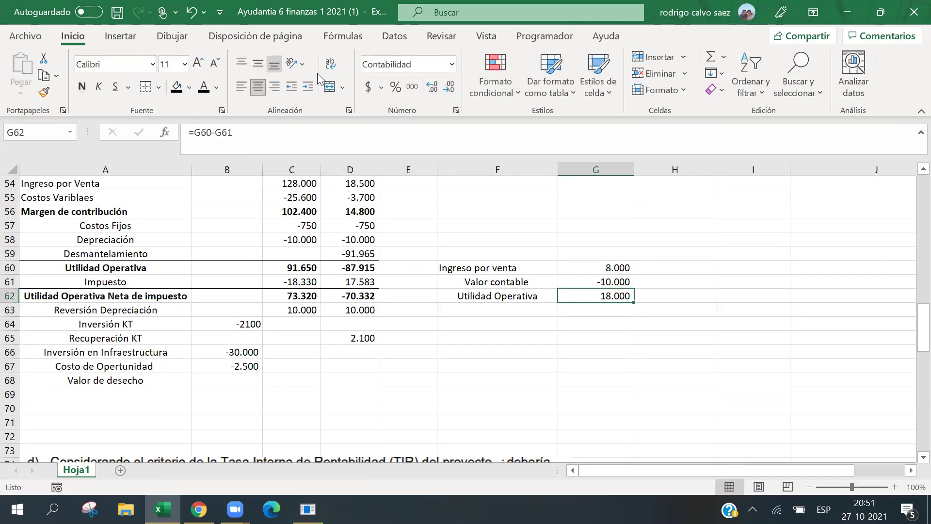
{"action": "left_click", "coordinate": [217, 138]}
{"action": "key", "text": "BackSpace"}
{"action": "type", "text": "+"}
{"action": "key", "text": "Return"}
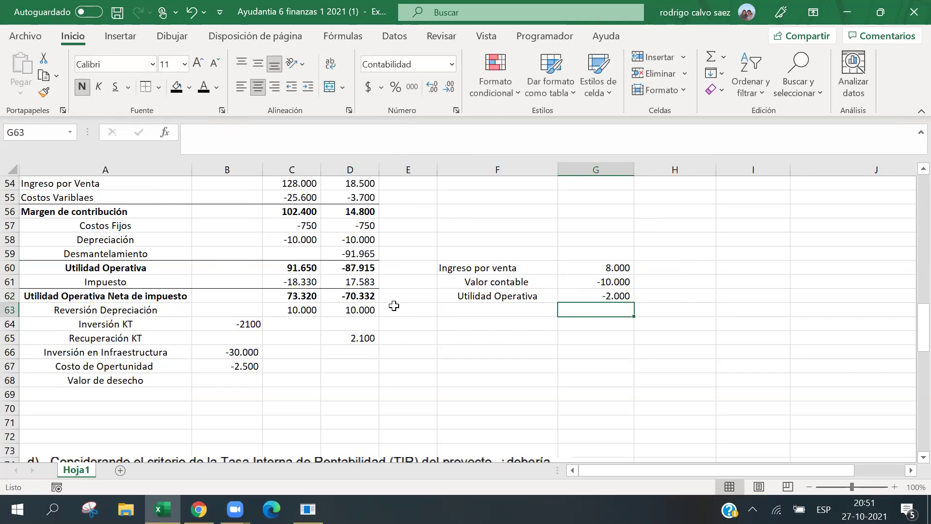
Make the Utilidad Operativa row F62:G62 bold.
{"action": "left_click_drag", "start_coordinate": [537, 296], "coordinate": [601, 296]}
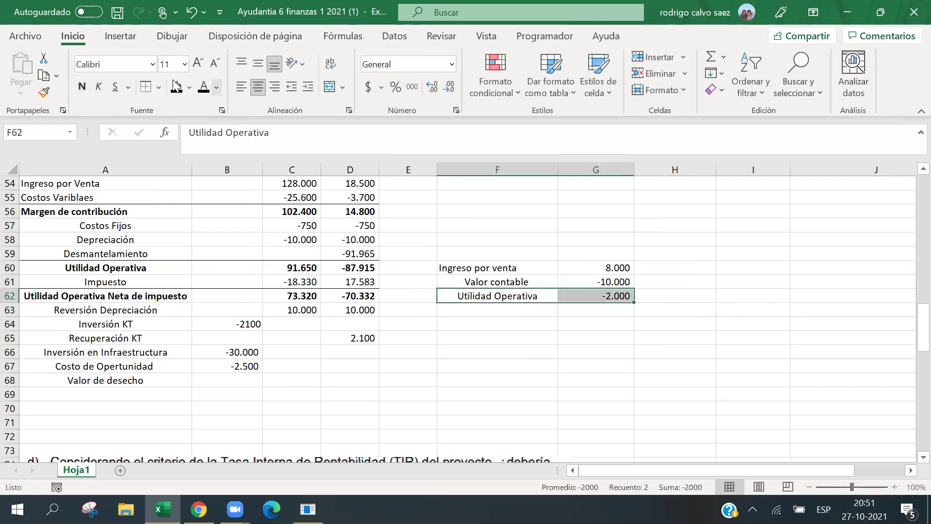
{"action": "left_click", "coordinate": [82, 87]}
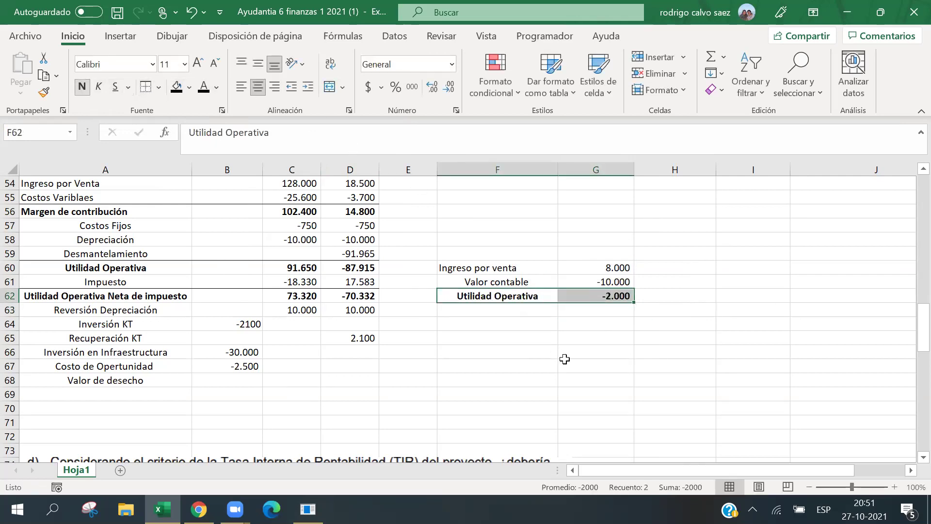
{"action": "left_click", "coordinate": [562, 310]}
{"action": "left_click", "coordinate": [553, 310]}
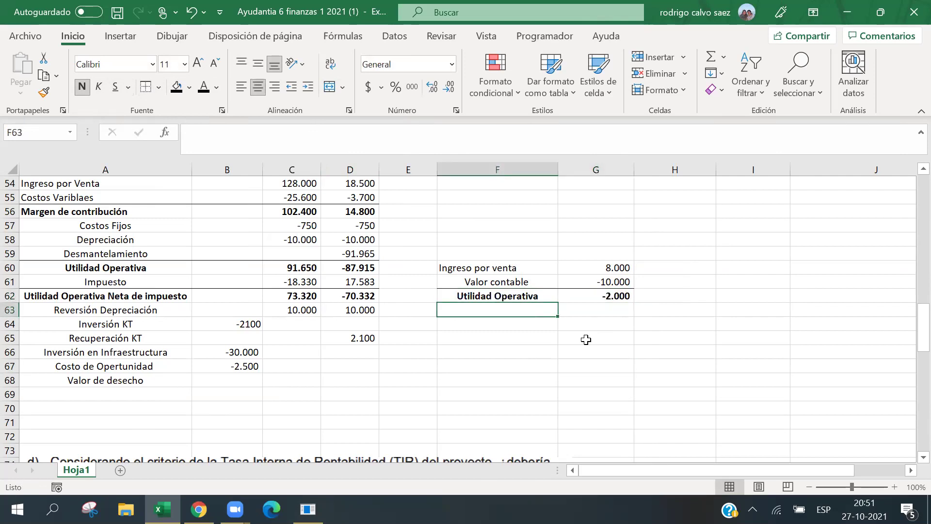
Add a non-bold 'Tax' label in F63.
{"action": "type", "text": "Tax"}
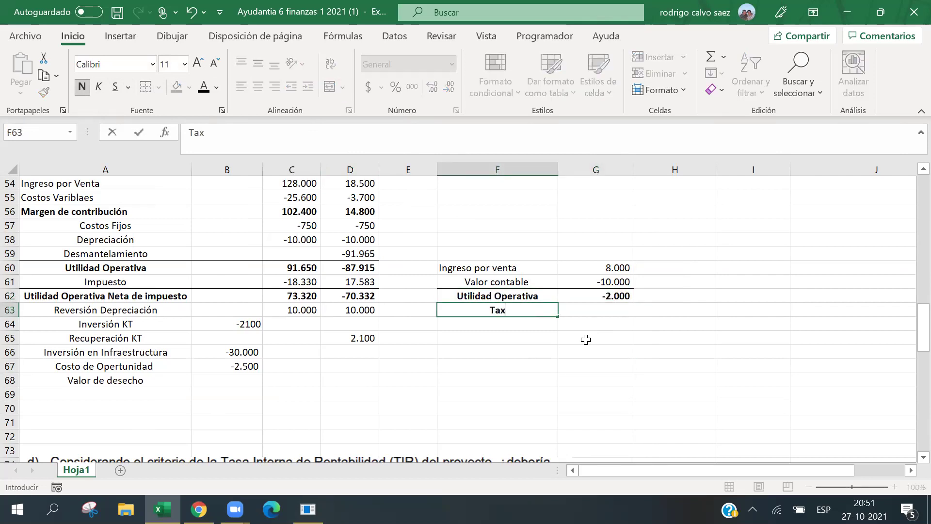
{"action": "key", "text": "Tab"}
{"action": "left_click", "coordinate": [487, 309]}
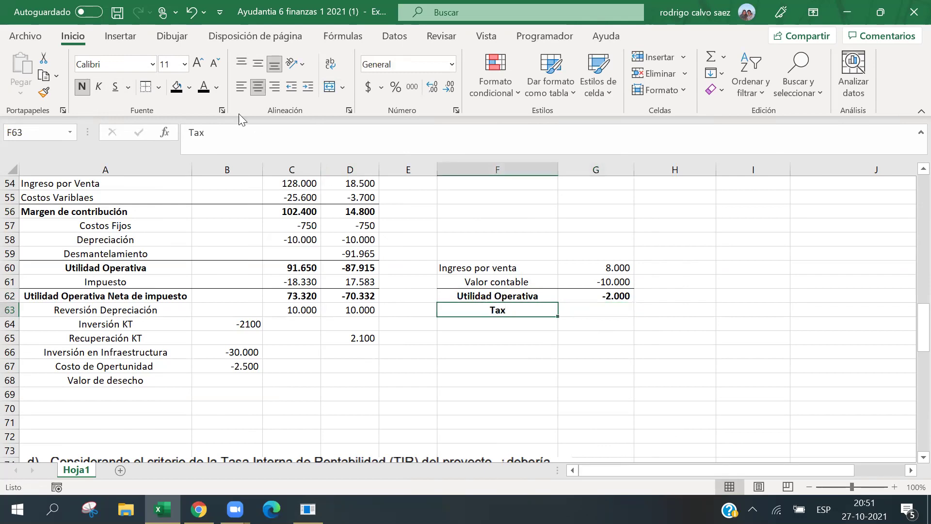
{"action": "left_click", "coordinate": [82, 86]}
Enter =G62*20% in G63, giving -400, and remove its bold.
{"action": "left_click", "coordinate": [617, 314]}
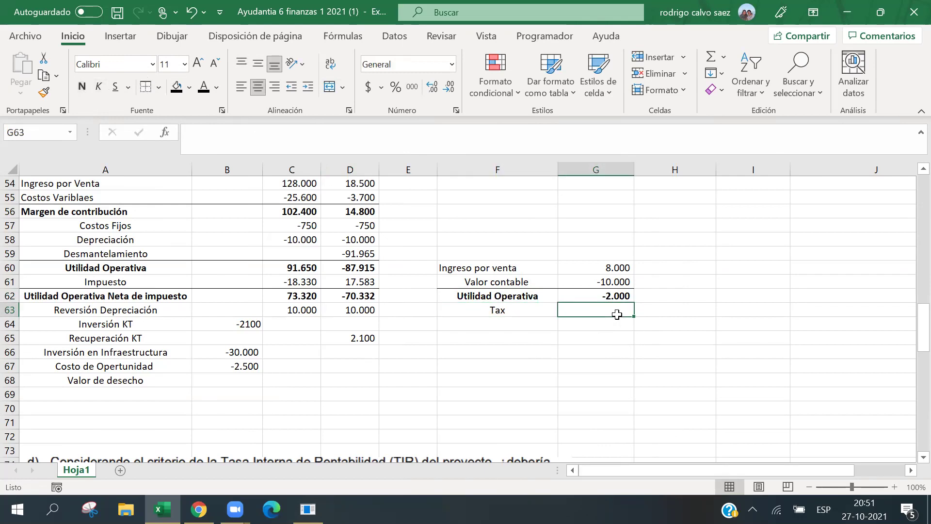
{"action": "type", "text": "="}
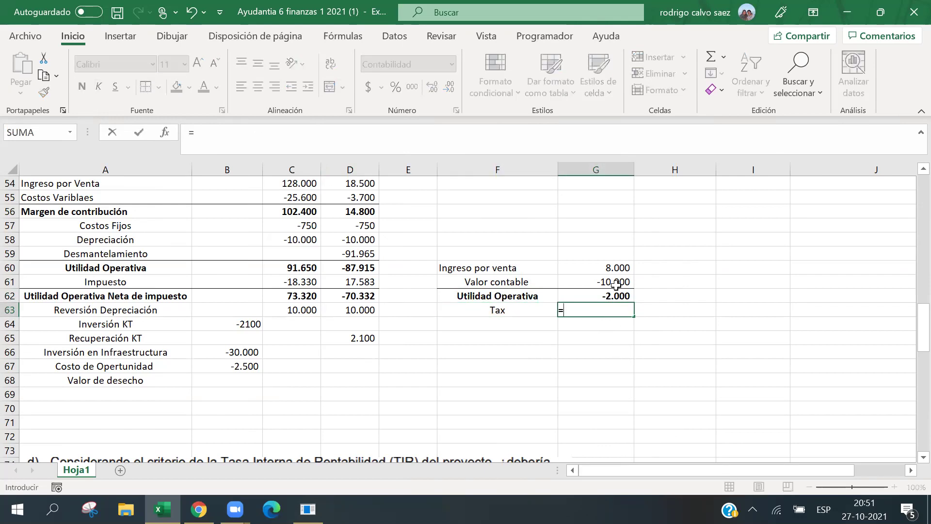
{"action": "left_click", "coordinate": [610, 294]}
{"action": "type", "text": "*20%"}
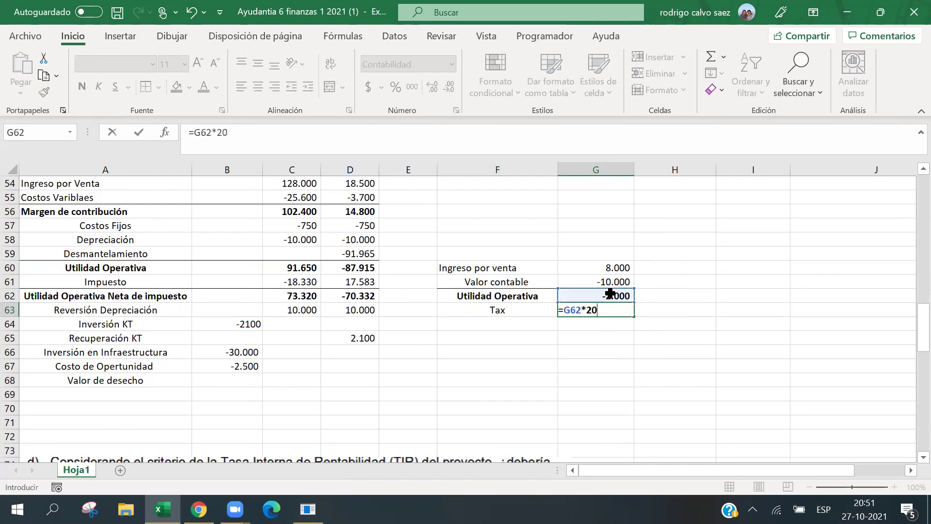
{"action": "key", "text": "Return"}
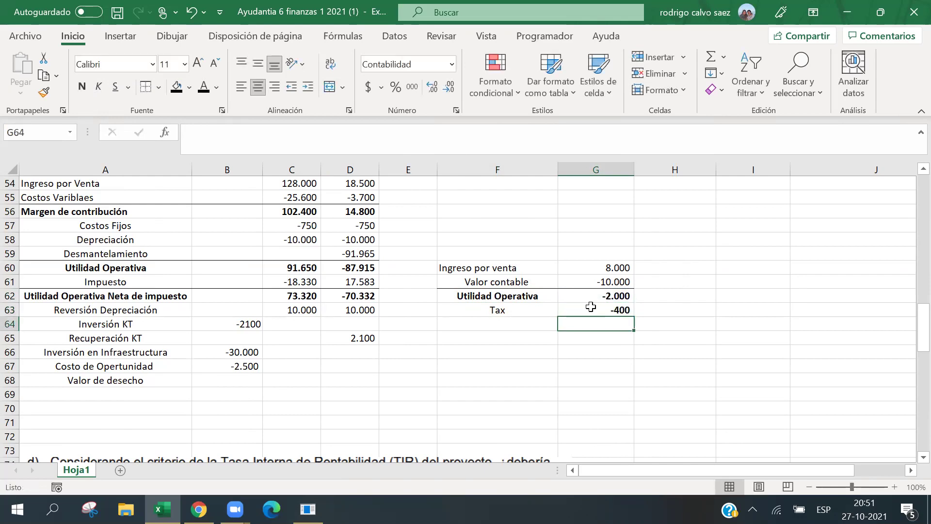
{"action": "left_click", "coordinate": [588, 309]}
{"action": "left_click", "coordinate": [82, 86]}
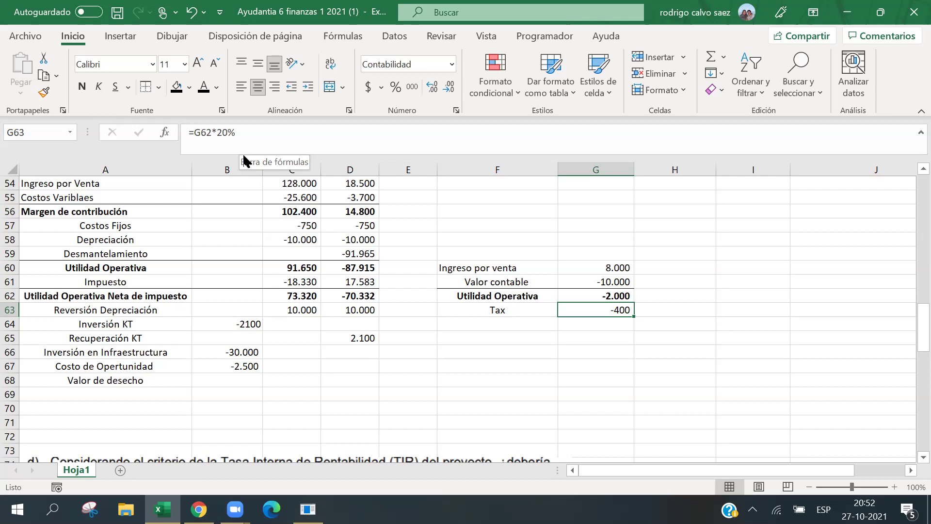
Check the Tax label and formula, then select the Ingreso por venta label.
{"action": "key", "text": "Down"}
{"action": "key", "text": "Left"}
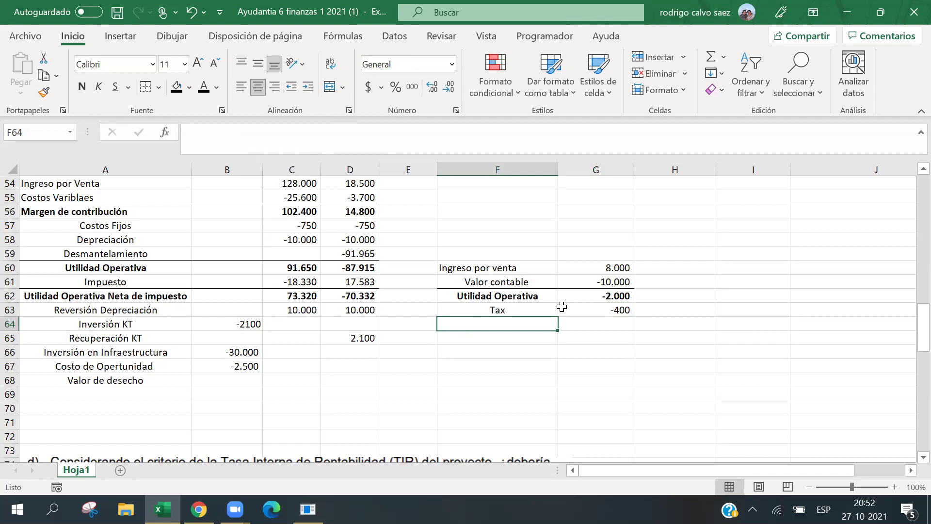
{"action": "left_click", "coordinate": [548, 311]}
{"action": "left_click", "coordinate": [561, 312]}
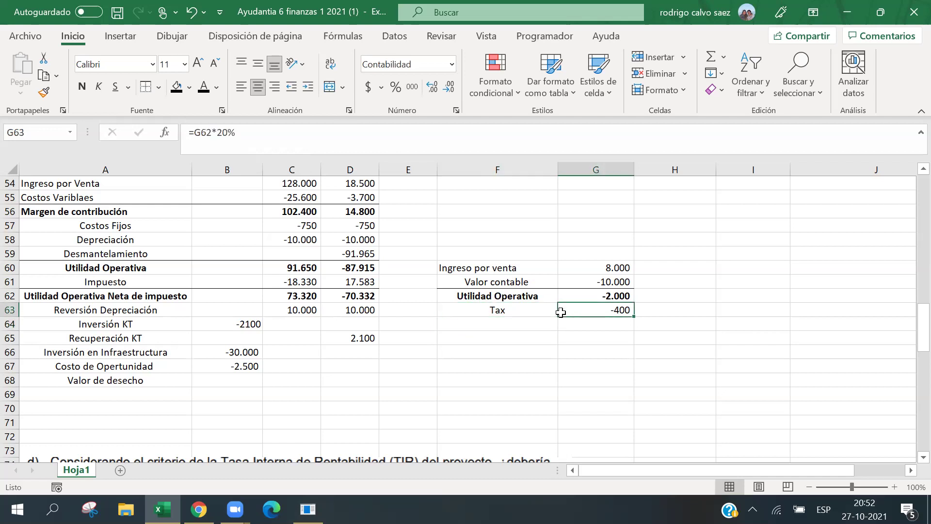
{"action": "left_click", "coordinate": [516, 322]}
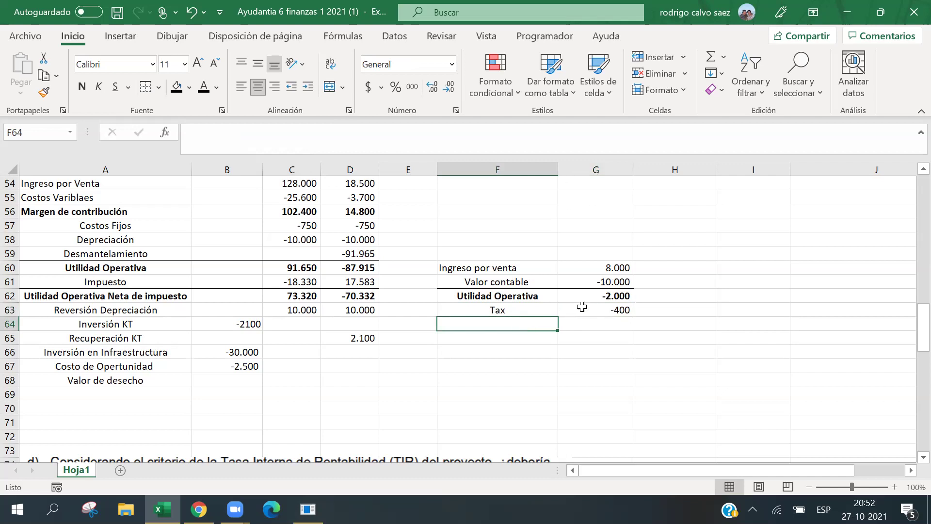
{"action": "left_click", "coordinate": [511, 272]}
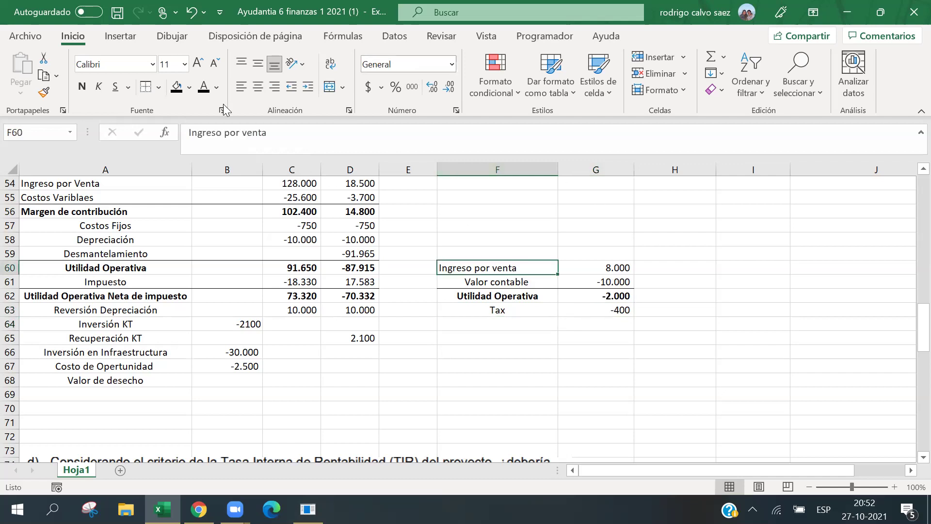
Center the Ingreso por venta label, add 'Utilidad Operativa Neta de Impuesto' in F64, and widen column F.
{"action": "left_click", "coordinate": [253, 89]}
{"action": "key", "text": "Down"}
{"action": "key", "text": "Down"}
{"action": "key", "text": "Down"}
{"action": "key", "text": "Down"}
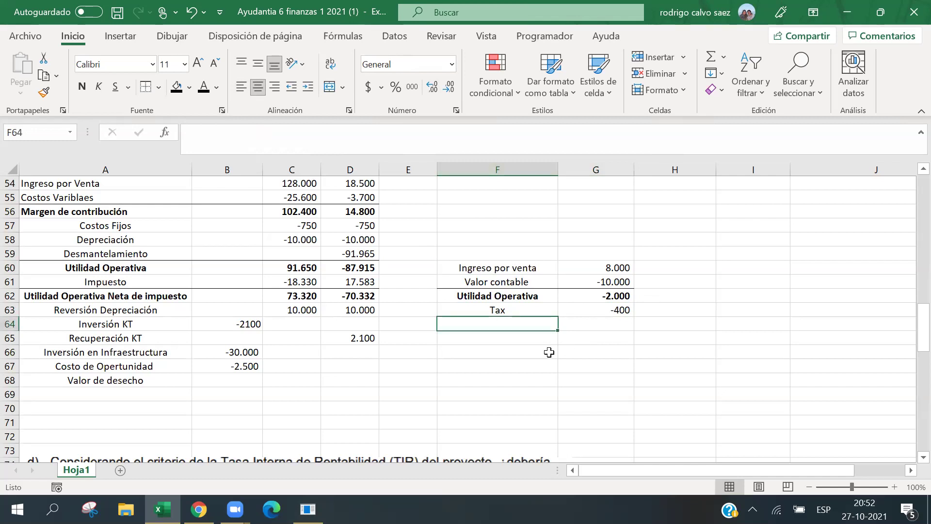
{"action": "type", "text": "Utilidad "}
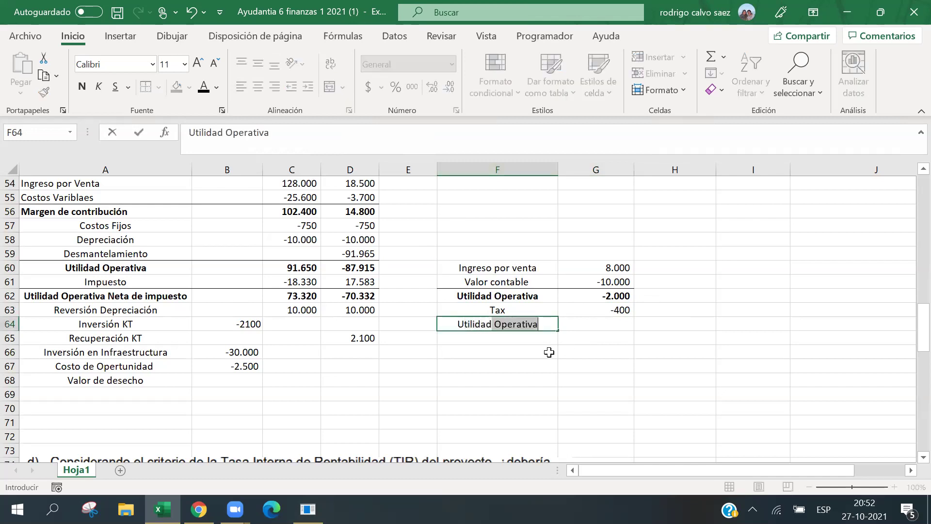
{"action": "type", "text": "Operativa"}
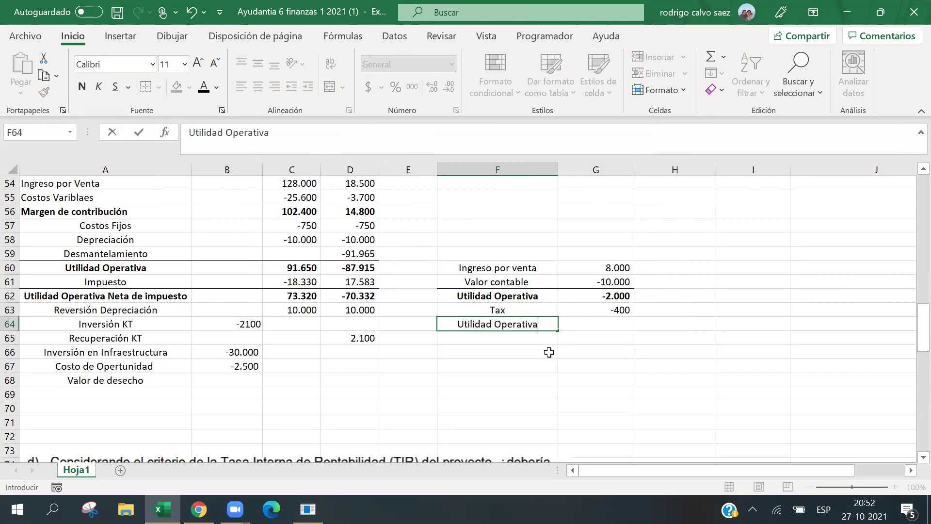
{"action": "type", "text": " Neta de Im"}
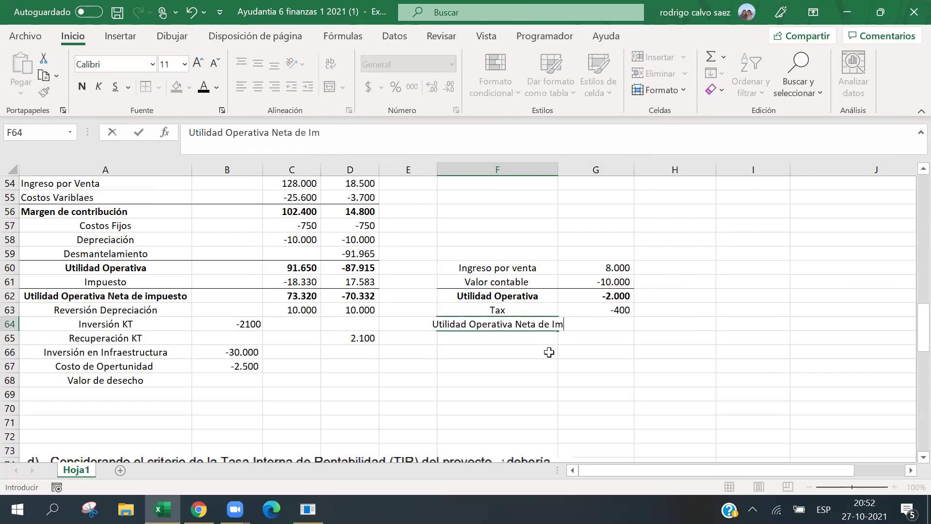
{"action": "type", "text": "puesto"}
{"action": "key", "text": "Return"}
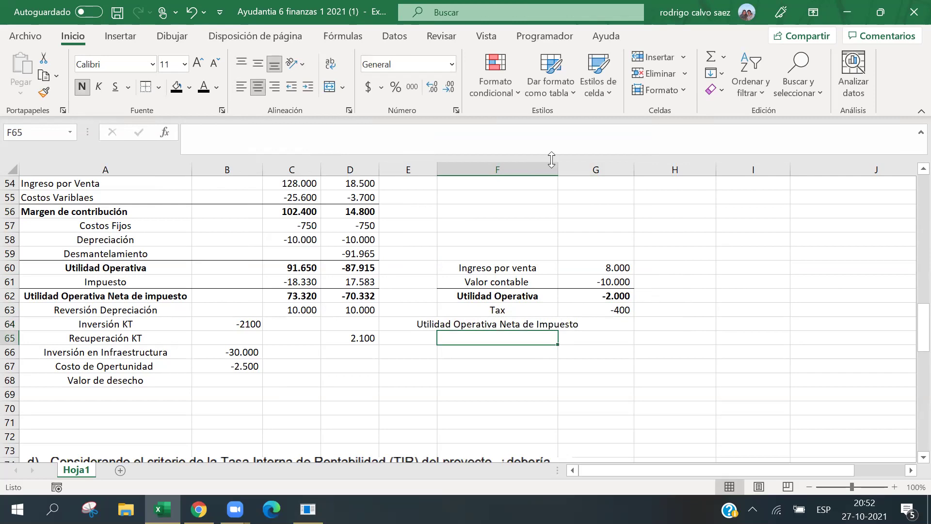
{"action": "double_click", "coordinate": [557, 169]}
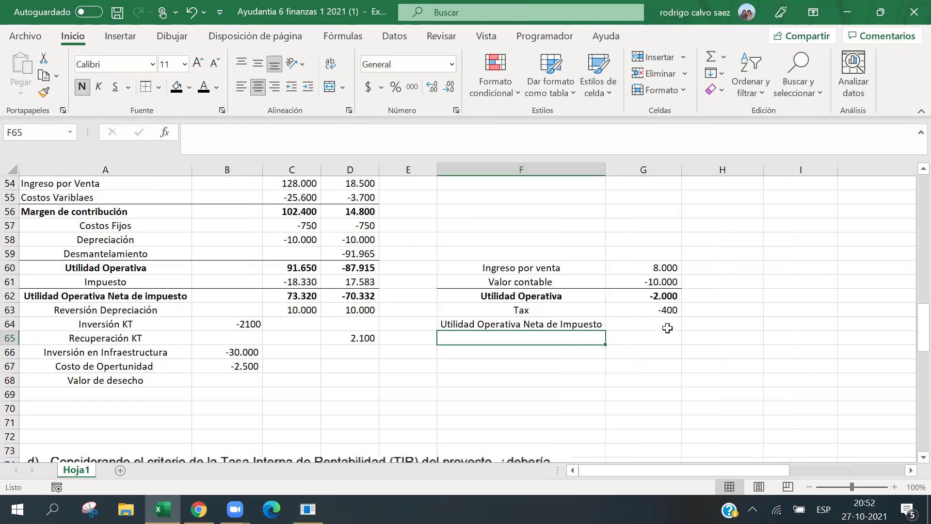
Enter =G62-G63 in G64, giving -1.600, and make the after-tax profit row bold.
{"action": "left_click", "coordinate": [667, 325]}
{"action": "type", "text": "="}
{"action": "left_click", "coordinate": [635, 296]}
{"action": "type", "text": "-"}
{"action": "left_click", "coordinate": [647, 309]}
{"action": "key", "text": "Return"}
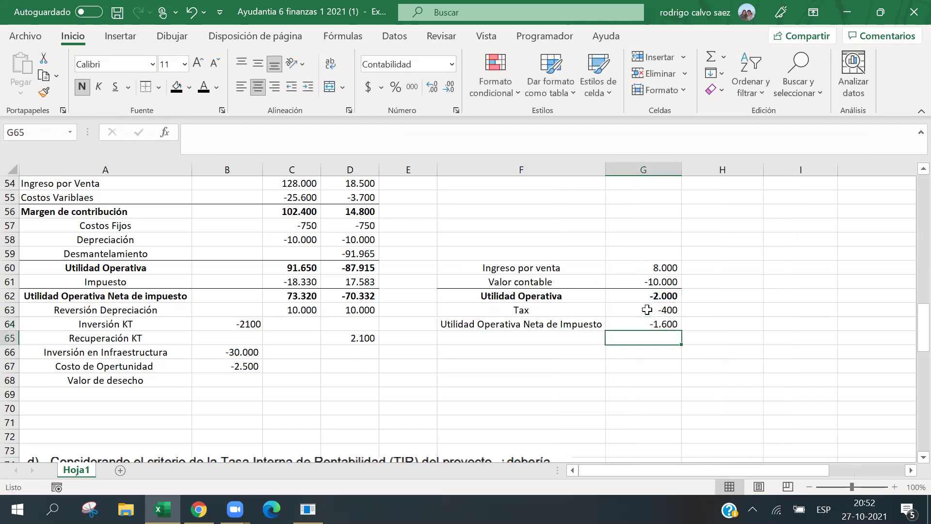
{"action": "left_click_drag", "start_coordinate": [590, 321], "coordinate": [630, 324]}
{"action": "left_click", "coordinate": [588, 339]}
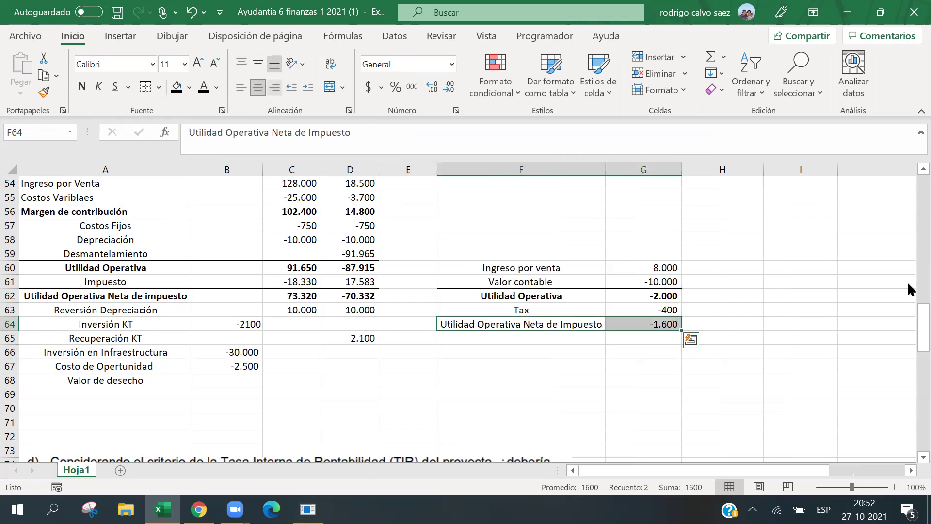
{"action": "left_click", "coordinate": [82, 87]}
Add a non-bold 'Valor contable' row in F65 with =-G61, showing 10.000.
{"action": "left_click", "coordinate": [500, 338]}
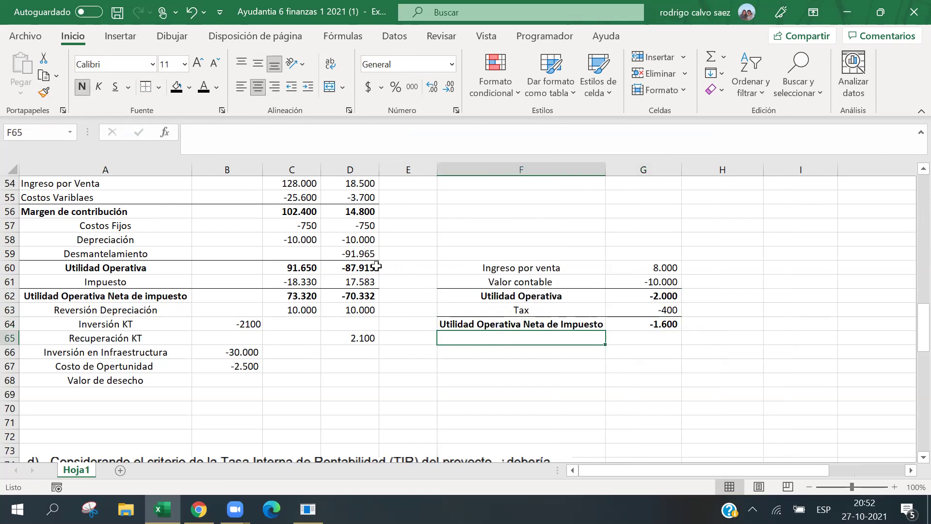
{"action": "type", "text": "Valort"}
{"action": "key", "text": "BackSpace"}
{"action": "type", "text": "contable"}
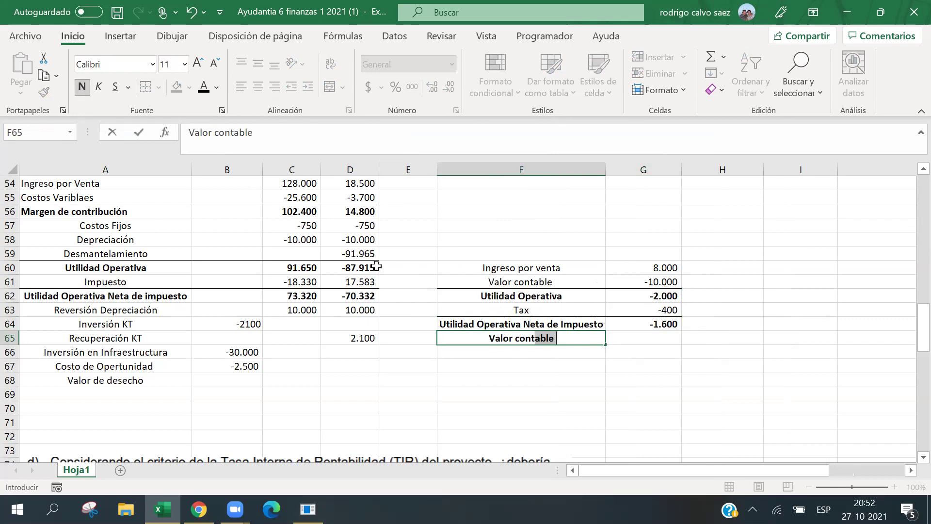
{"action": "key", "text": "Tab"}
{"action": "type", "text": "="}
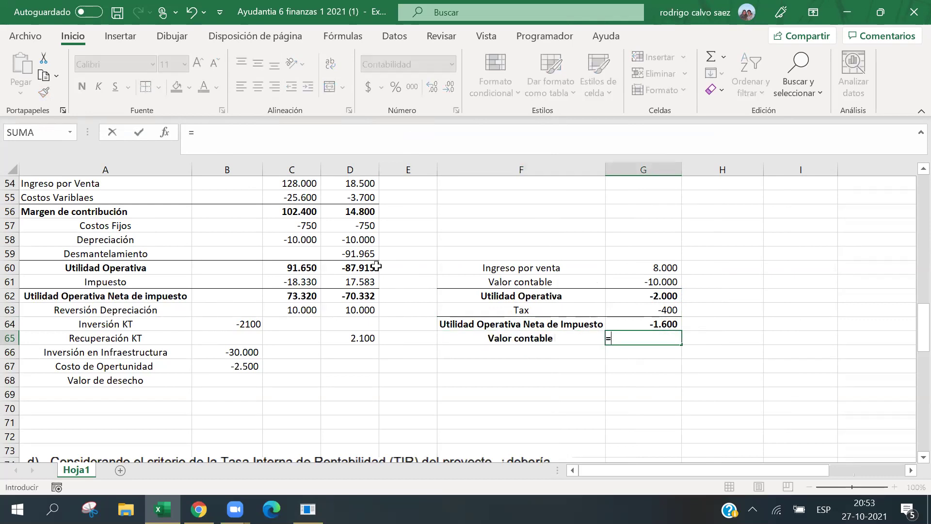
{"action": "type", "text": "-"}
{"action": "left_click", "coordinate": [665, 282]}
{"action": "key", "text": "Return"}
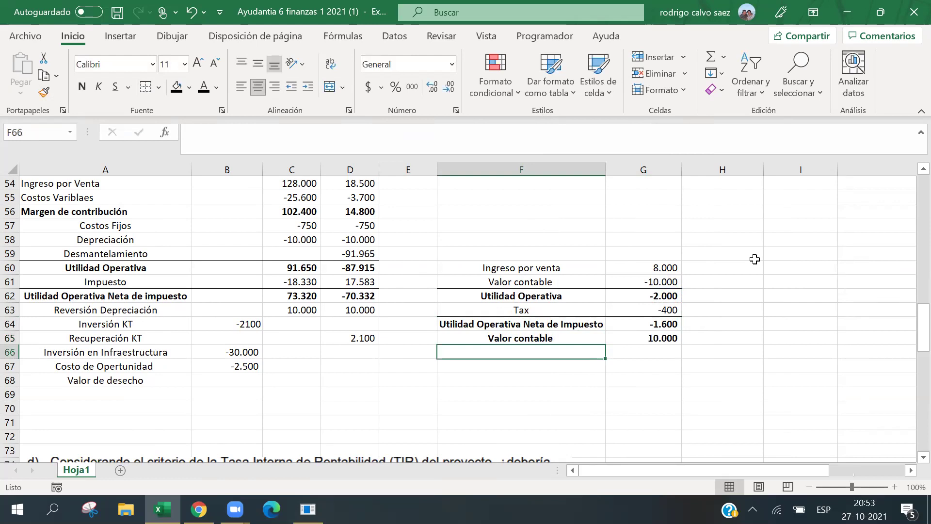
{"action": "left_click_drag", "start_coordinate": [551, 339], "coordinate": [653, 338]}
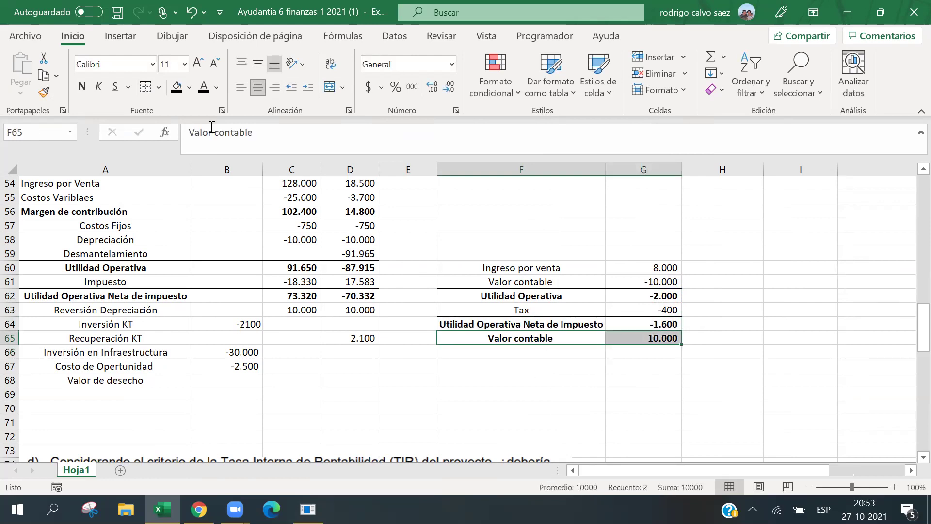
{"action": "left_click", "coordinate": [82, 86]}
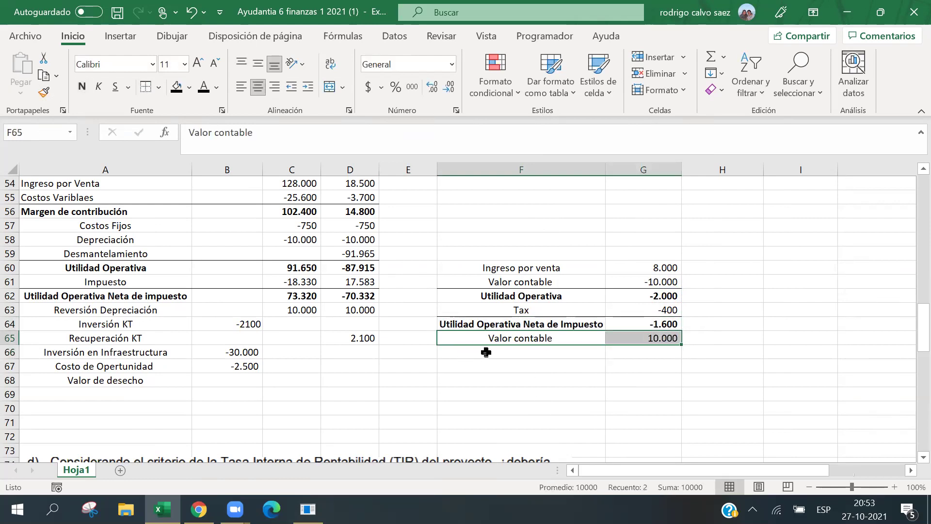
Add a bold 'Valor de desecho' row in F66 with =G64+G65, totalling 8.400.
{"action": "left_click_drag", "start_coordinate": [486, 352], "coordinate": [640, 352]}
{"action": "left_click", "coordinate": [84, 88]}
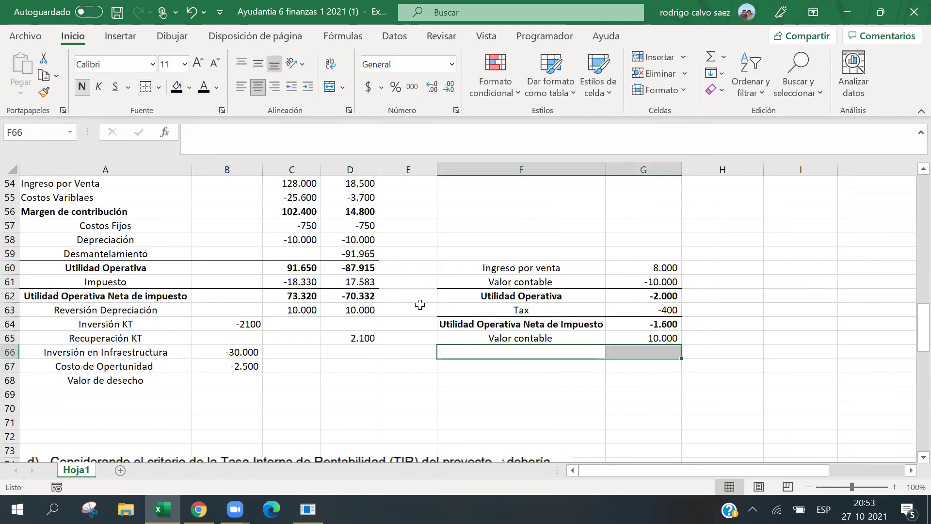
{"action": "left_click", "coordinate": [467, 352]}
{"action": "type", "text": "Valor de desechi"}
{"action": "key", "text": "BackSpace"}
{"action": "type", "text": "o"}
{"action": "key", "text": "Left"}
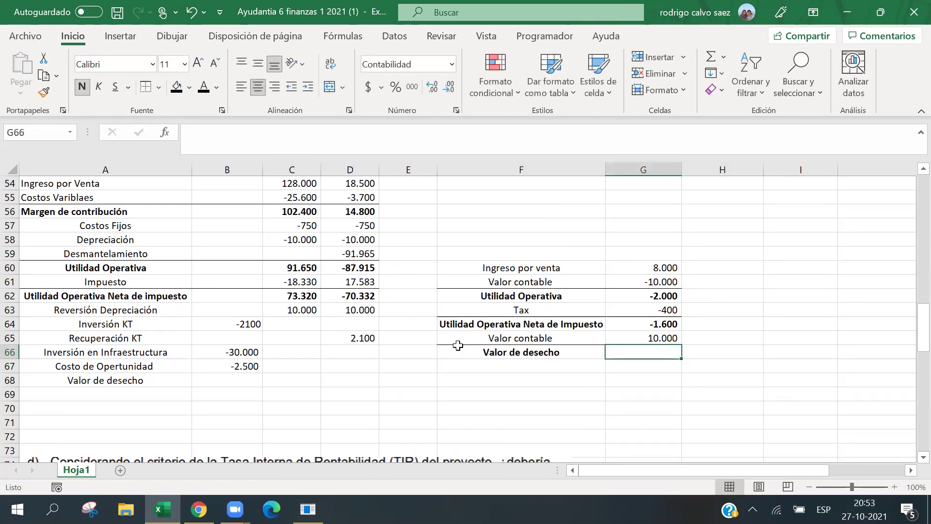
{"action": "type", "text": "="}
{"action": "key", "text": "Up"}
{"action": "key", "text": "Up"}
{"action": "type", "text": "+"}
{"action": "key", "text": "Up"}
{"action": "key", "text": "Return"}
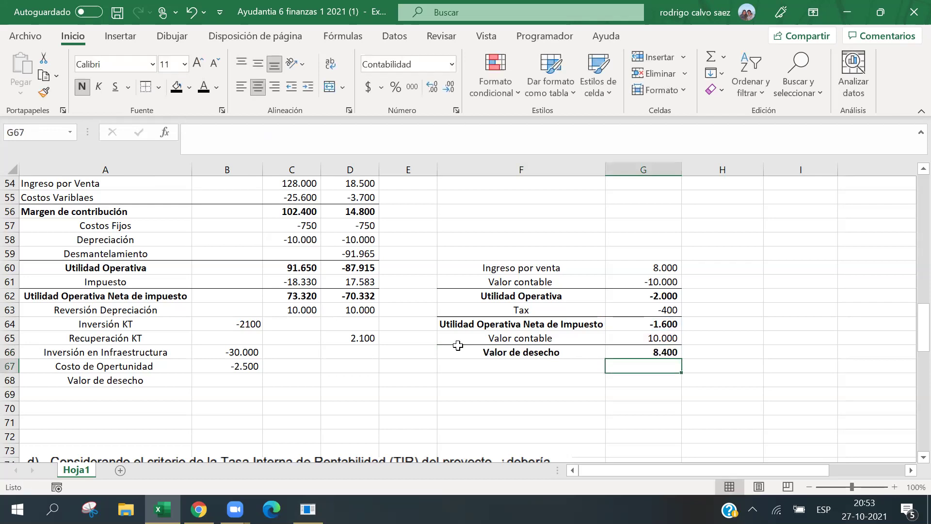
{"action": "left_click", "coordinate": [339, 380]}
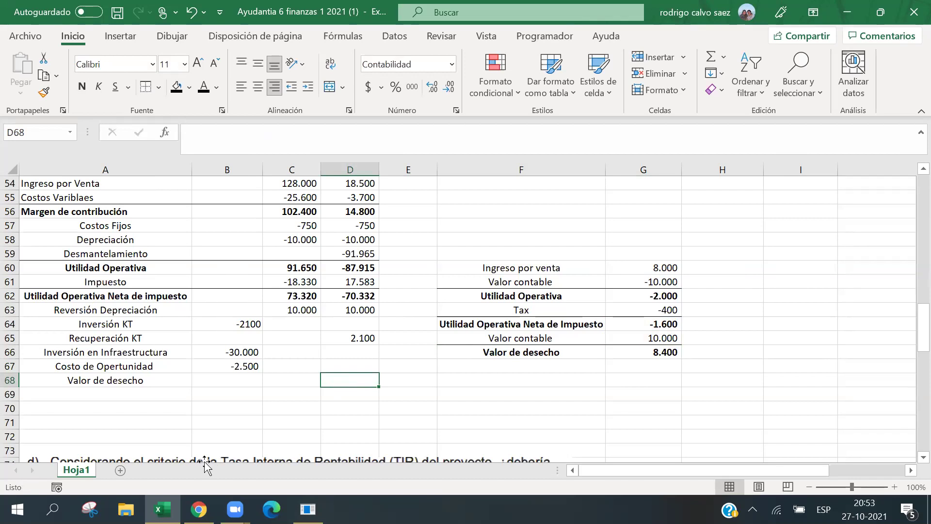
Link the year 2 Valor de desecho cell D68 to G66, showing 8.400.
{"action": "type", "text": "="}
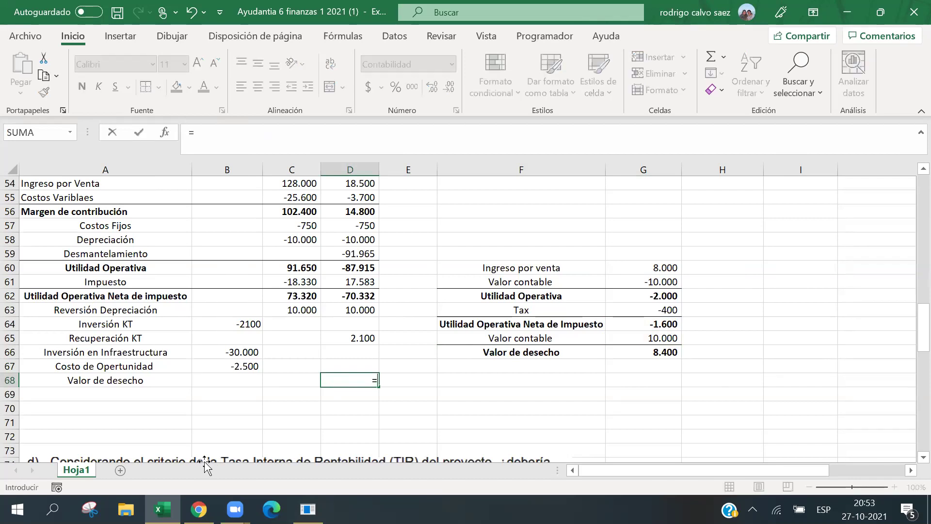
{"action": "left_click", "coordinate": [650, 353]}
{"action": "key", "text": "Return"}
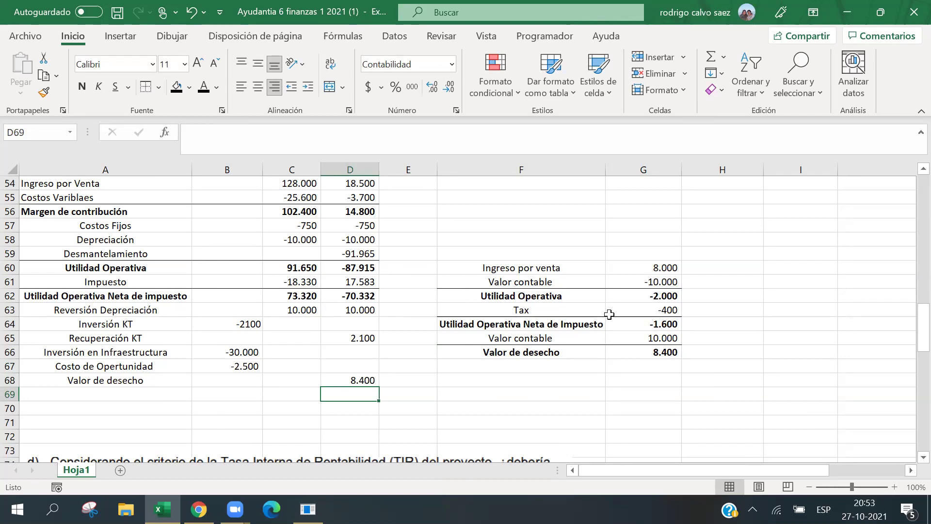
{"action": "left_click", "coordinate": [627, 267]}
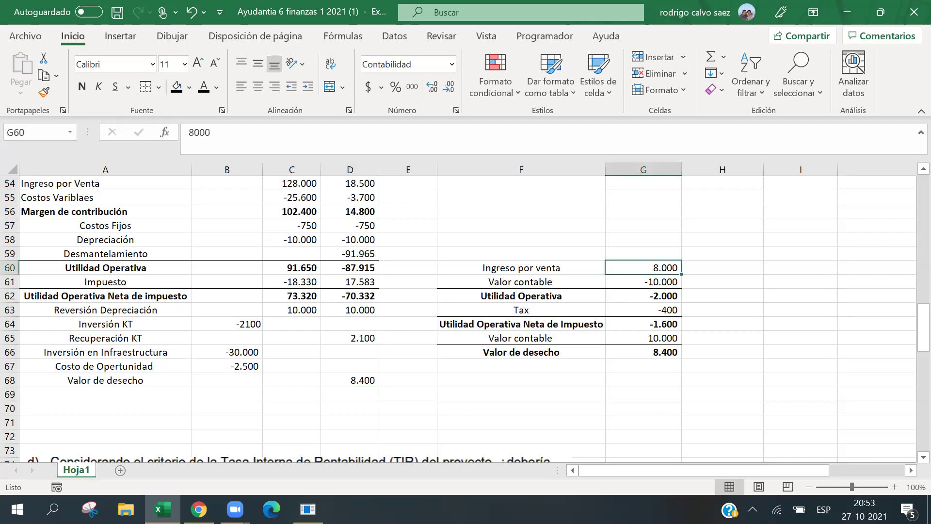
{"action": "type", "text": "0"}
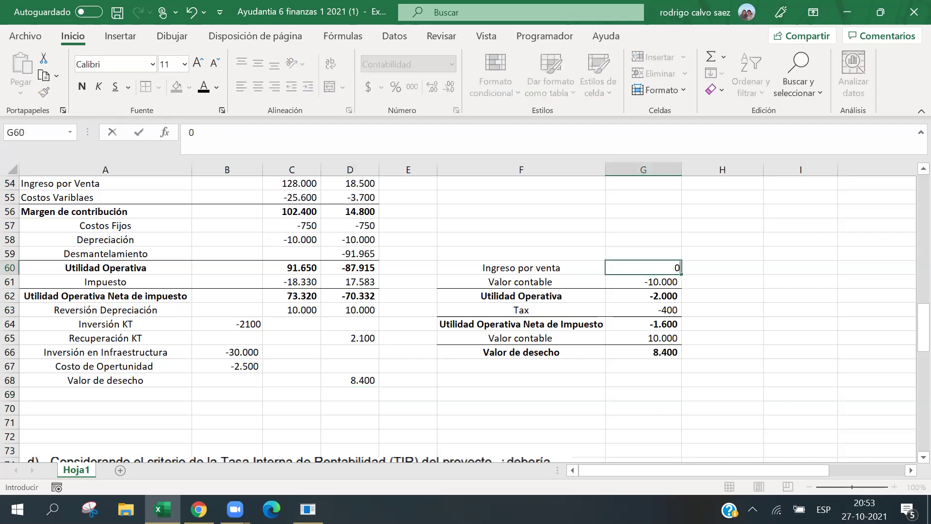
{"action": "key", "text": "Return"}
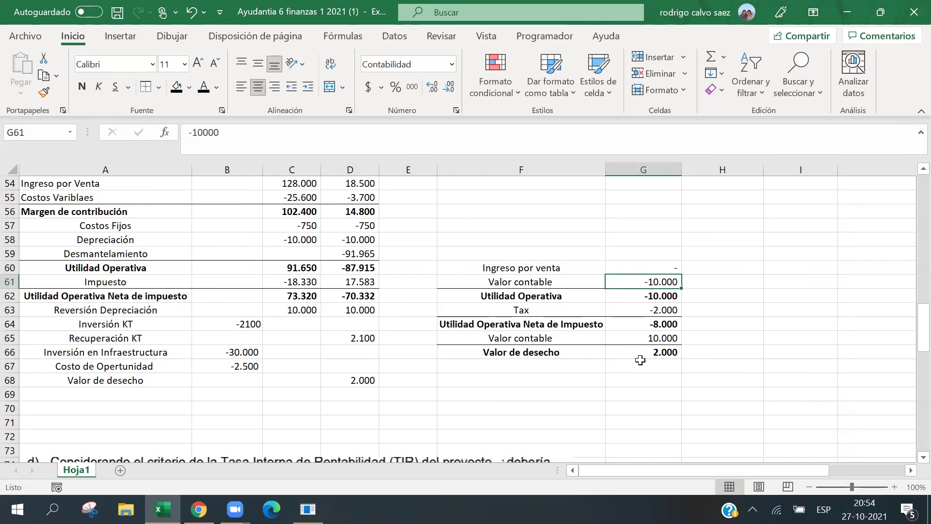
{"action": "left_click", "coordinate": [616, 369]}
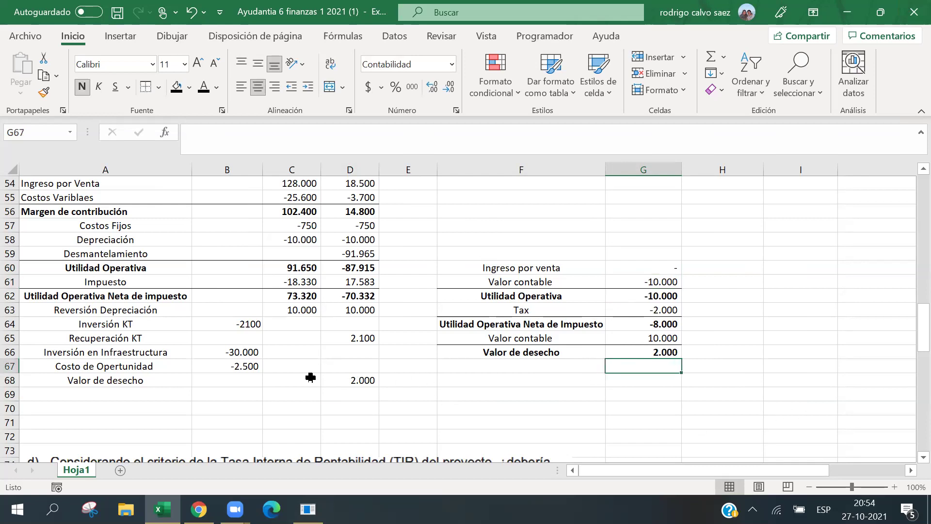
{"action": "left_click", "coordinate": [547, 356]}
{"action": "left_click", "coordinate": [652, 355]}
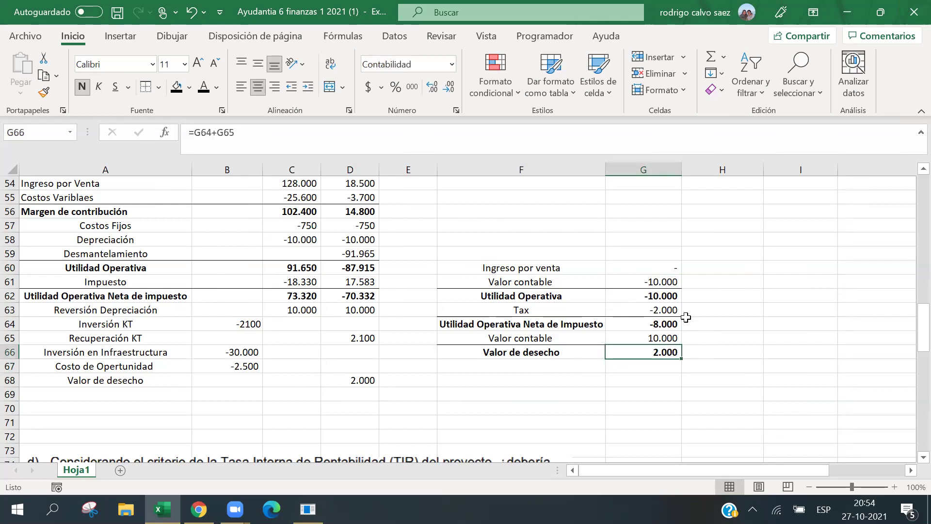
{"action": "left_click", "coordinate": [686, 313]}
{"action": "left_click", "coordinate": [696, 344]}
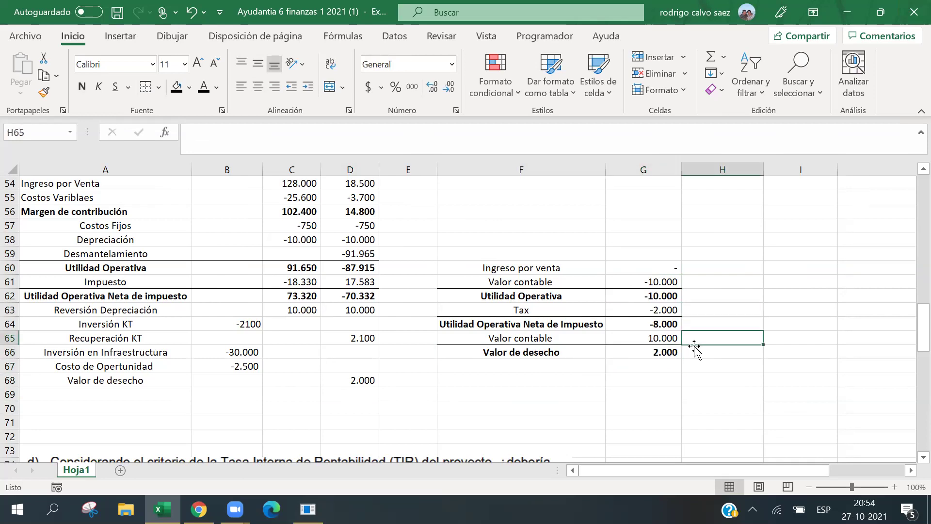
{"action": "left_click", "coordinate": [632, 346]}
{"action": "left_click", "coordinate": [622, 353]}
{"action": "left_click", "coordinate": [639, 314]}
{"action": "left_click", "coordinate": [627, 352]}
{"action": "left_click", "coordinate": [646, 312]}
{"action": "left_click", "coordinate": [633, 353]}
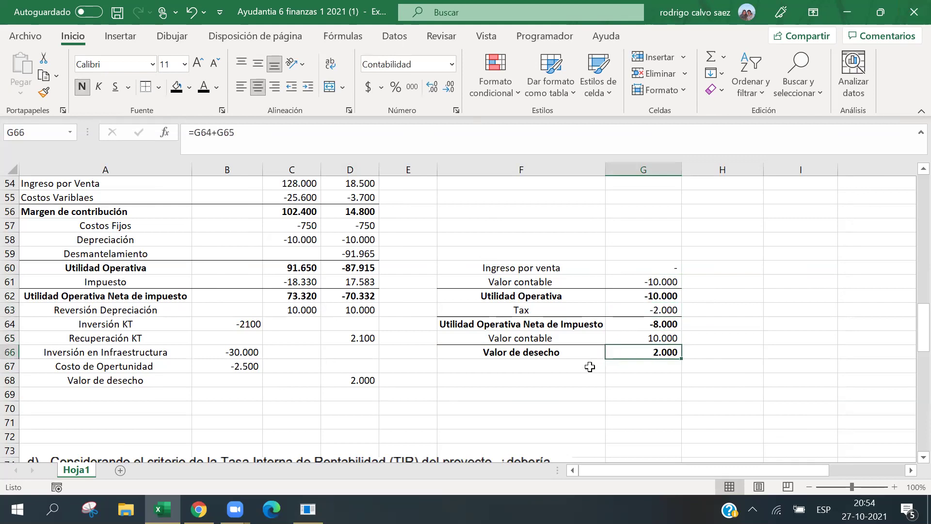
{"action": "left_click", "coordinate": [661, 312]}
{"action": "left_click", "coordinate": [624, 349]}
{"action": "left_click", "coordinate": [639, 340]}
{"action": "left_click", "coordinate": [657, 297]}
{"action": "left_click", "coordinate": [665, 311]}
{"action": "key", "text": "Down"}
{"action": "key", "text": "Down"}
{"action": "key", "text": "Down"}
{"action": "key", "text": "Up"}
{"action": "key", "text": "Up"}
{"action": "key", "text": "Up"}
{"action": "key", "text": "Up"}
{"action": "key", "text": "Up"}
{"action": "key", "text": "Up"}
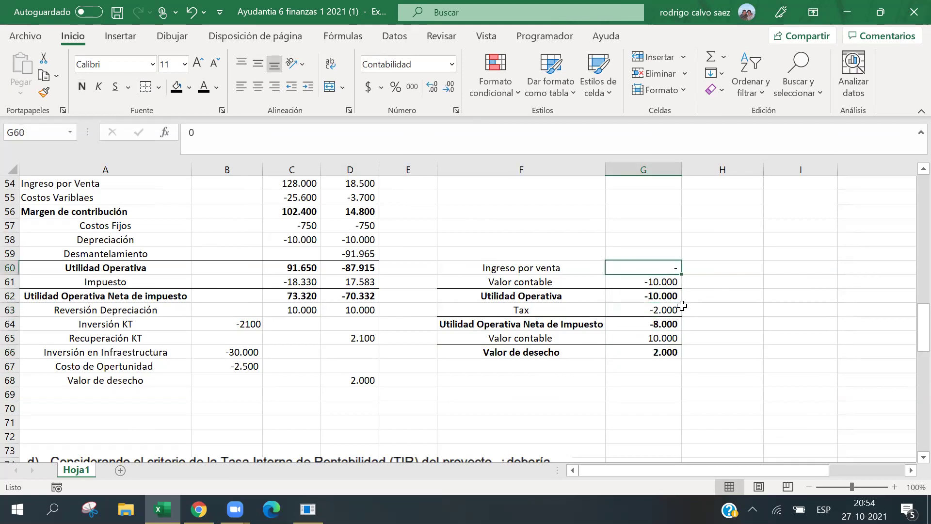
{"action": "type", "text": "8000"}
{"action": "key", "text": "Return"}
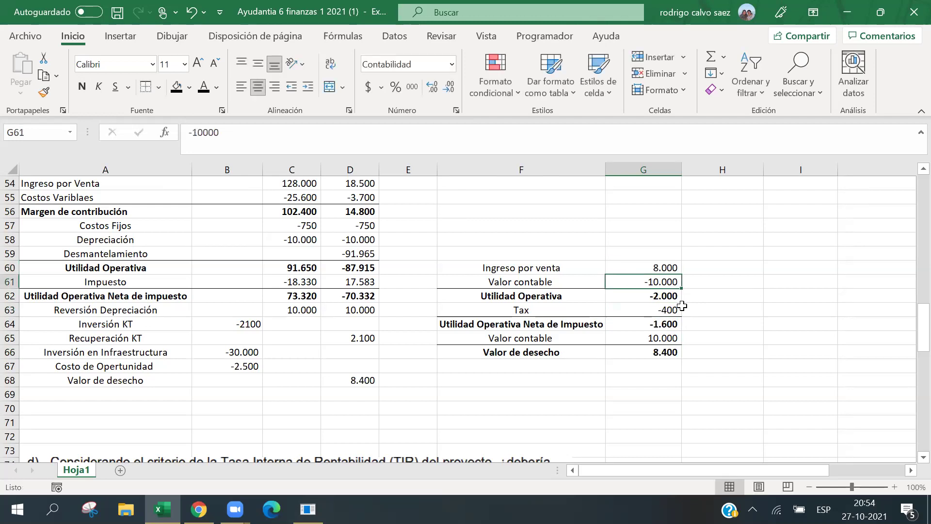
{"action": "left_click", "coordinate": [162, 408]}
{"action": "left_click", "coordinate": [184, 383]}
{"action": "left_click", "coordinate": [162, 390]}
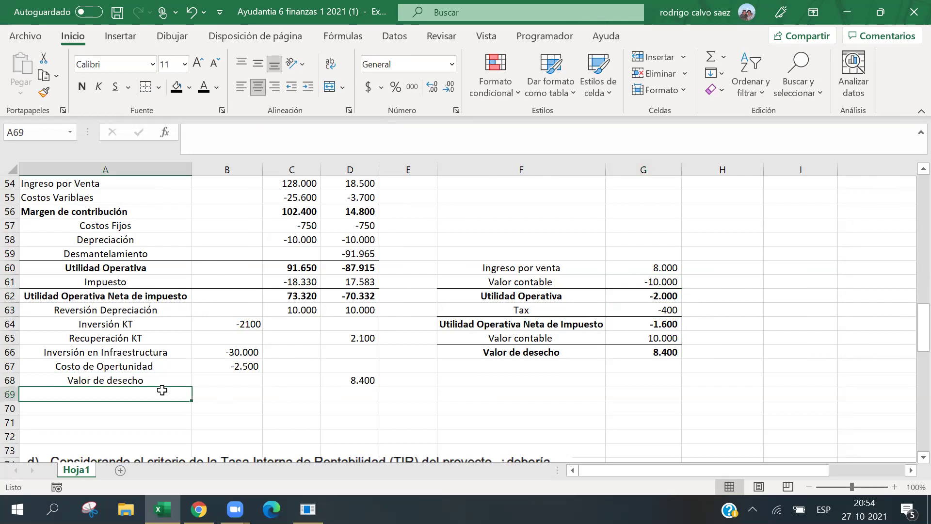
Type 'Flujo de caja Neto o libre' in A69 and make row A69:D69 bold with a top border.
{"action": "type", "text": "Flujo de caja "}
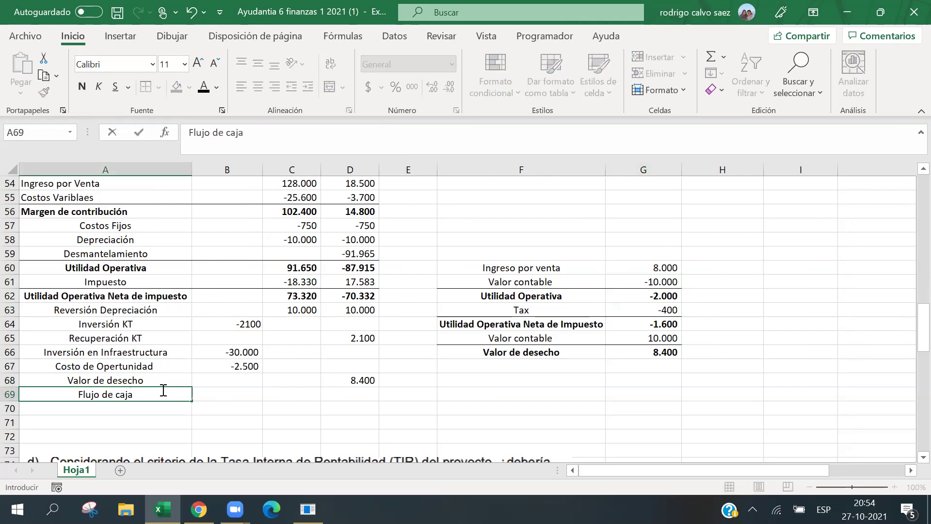
{"action": "type", "text": "Neto o libre"}
{"action": "left_click", "coordinate": [223, 381]}
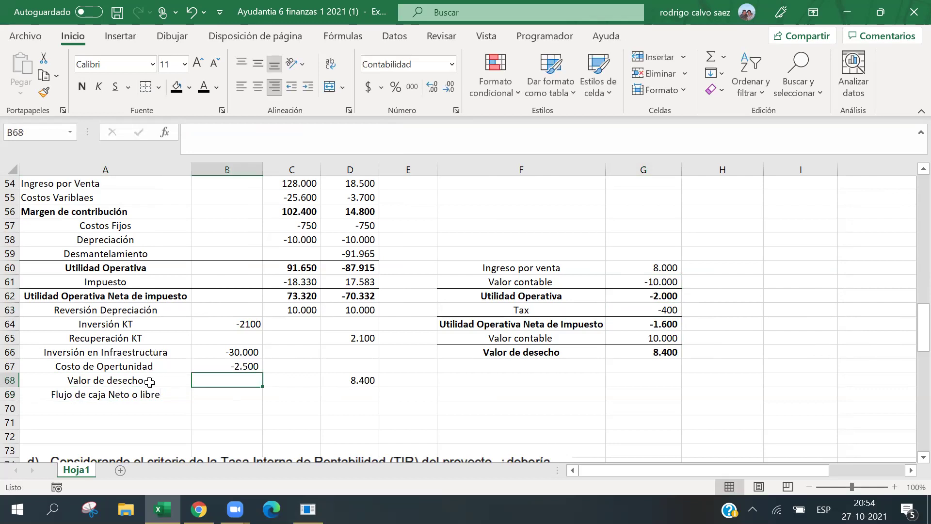
{"action": "left_click_drag", "start_coordinate": [130, 390], "coordinate": [349, 394]}
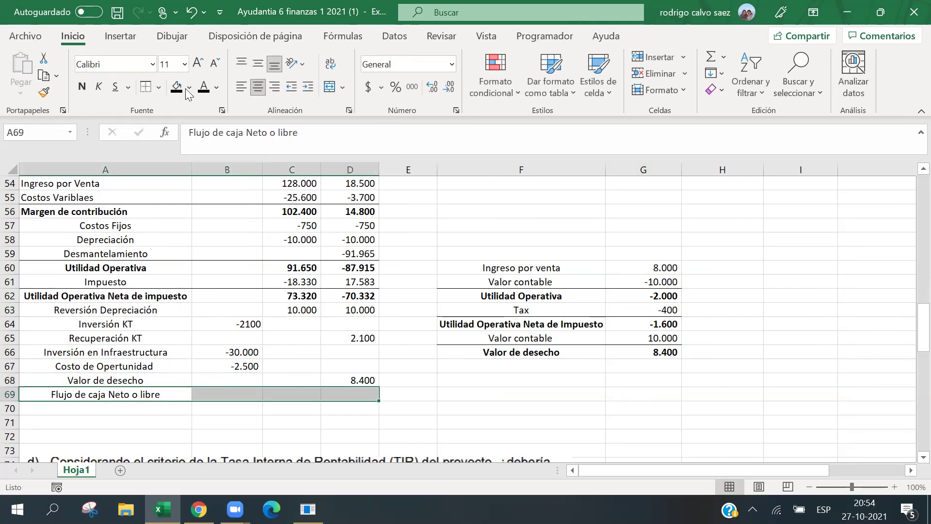
{"action": "left_click", "coordinate": [81, 88]}
{"action": "left_click", "coordinate": [280, 296]}
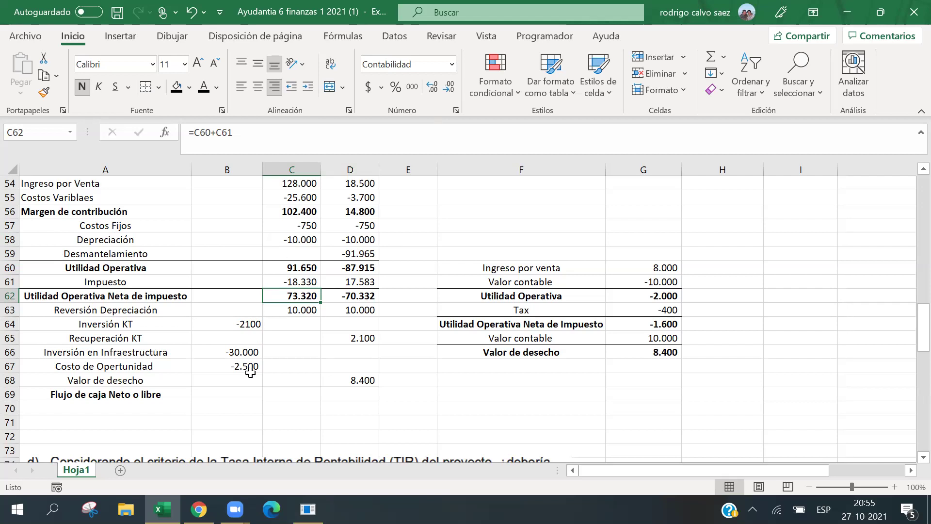
{"action": "left_click", "coordinate": [242, 397]}
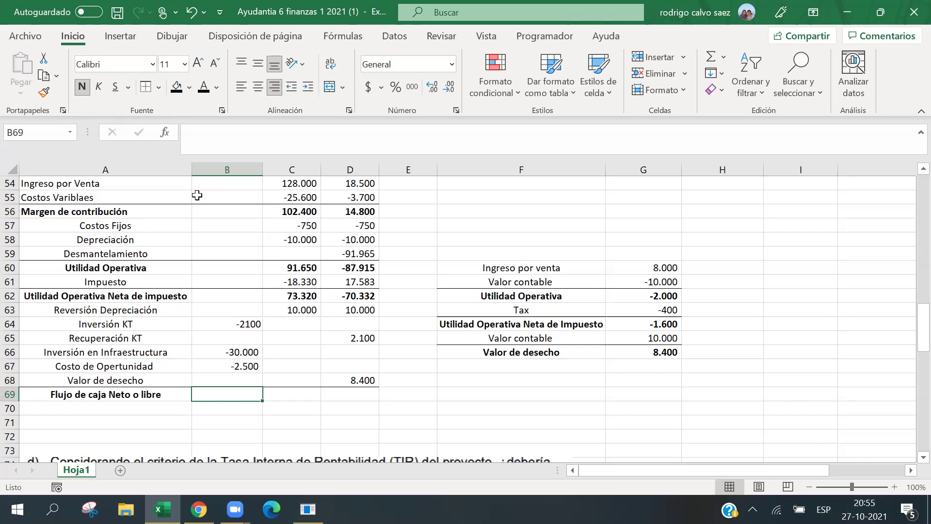
Sum rows 62–68 with SUMA for each year (-34.600, 83.320, -49.832) with thousands separators.
{"action": "type", "text": "="}
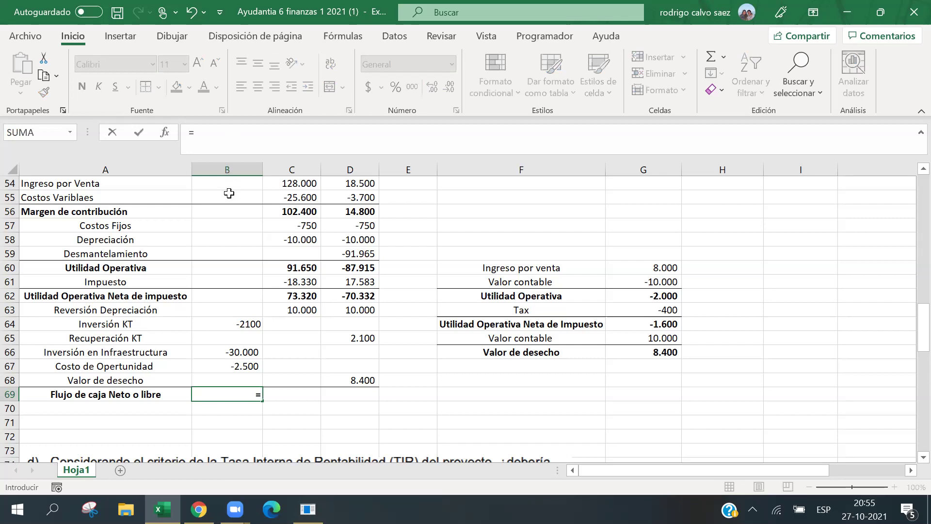
{"action": "type", "text": "suma"}
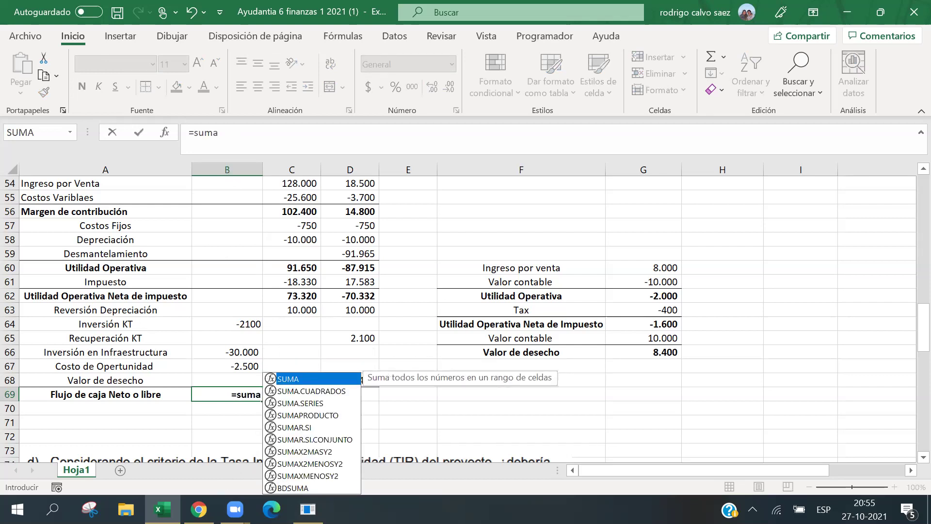
{"action": "key", "text": "Tab"}
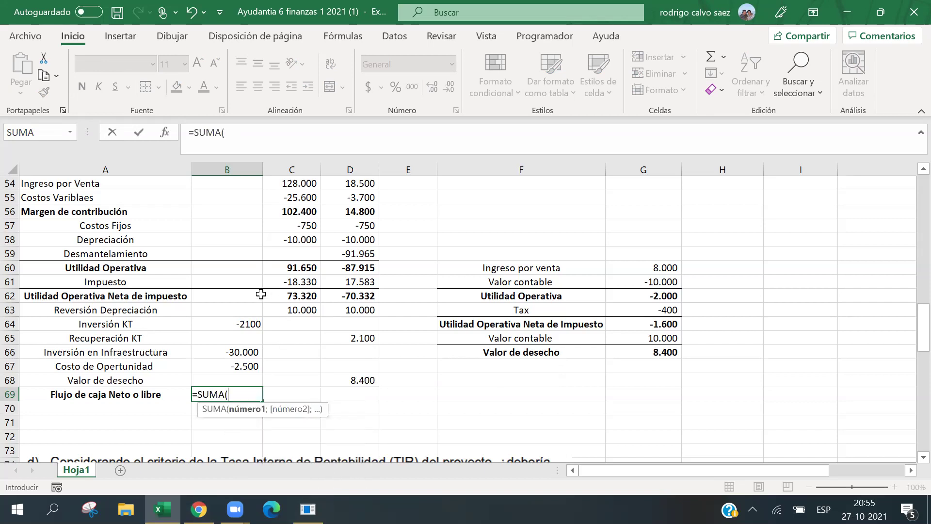
{"action": "left_click_drag", "start_coordinate": [261, 294], "coordinate": [252, 381]}
{"action": "key", "text": "Return"}
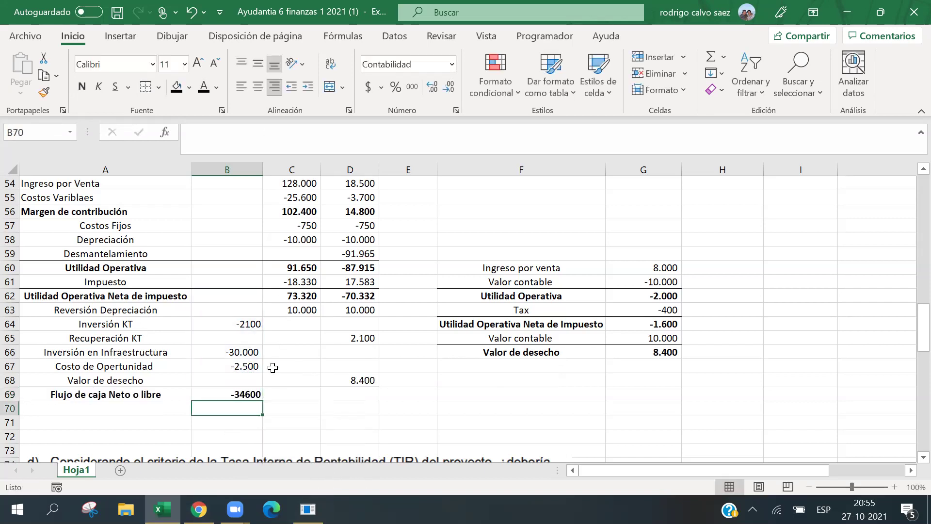
{"action": "left_click", "coordinate": [251, 394]}
{"action": "left_click_drag", "start_coordinate": [262, 400], "coordinate": [375, 396]}
{"action": "left_click", "coordinate": [412, 84]}
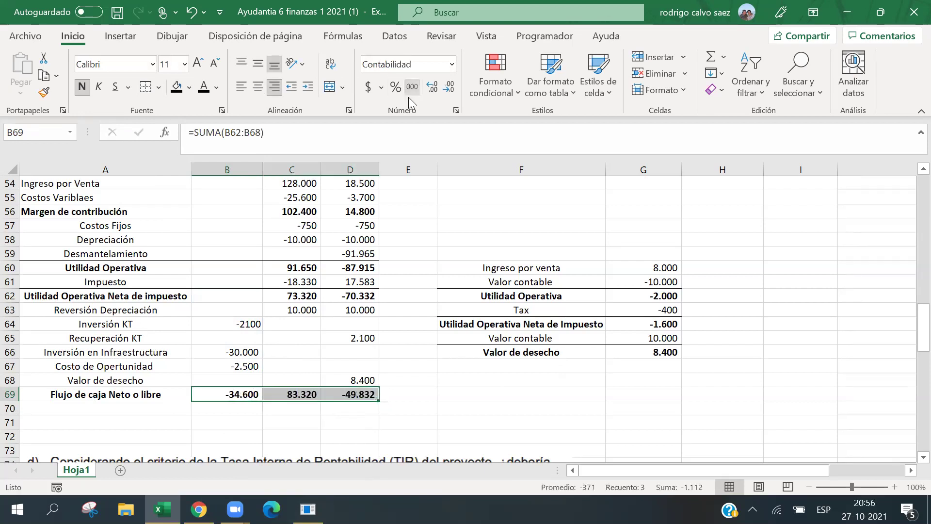
{"action": "left_click", "coordinate": [362, 320]}
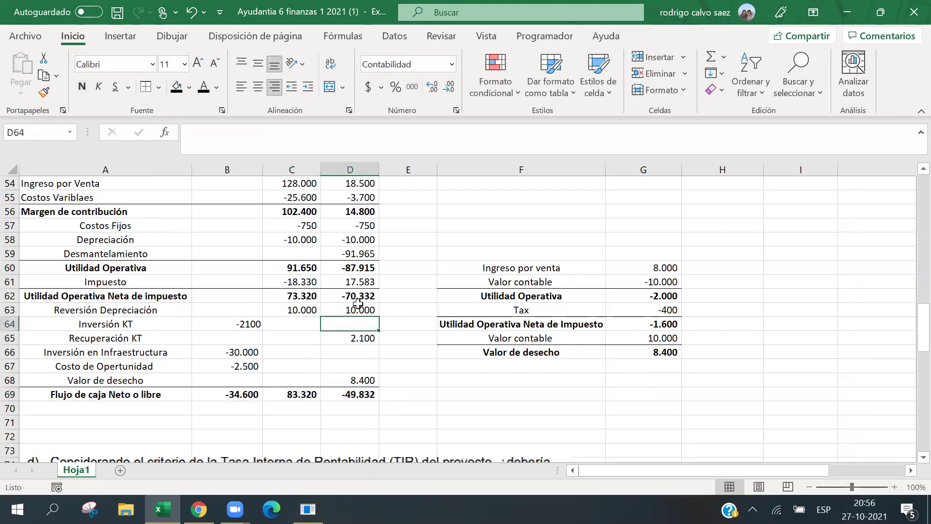
Center the cash-flow row labels in A54:A69.
{"action": "scroll", "coordinate": [372, 296], "scroll_direction": "up", "scroll_amount": 5}
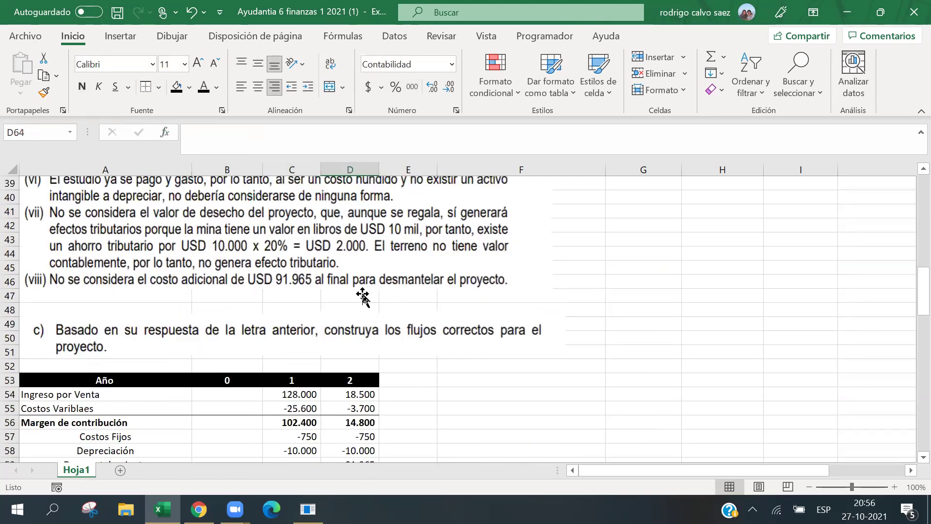
{"action": "scroll", "coordinate": [373, 296], "scroll_direction": "up", "scroll_amount": 4}
{"action": "scroll", "coordinate": [364, 286], "scroll_direction": "up", "scroll_amount": 7}
{"action": "scroll", "coordinate": [344, 291], "scroll_direction": "down", "scroll_amount": 15}
{"action": "left_click", "coordinate": [57, 224]}
{"action": "left_click_drag", "start_coordinate": [65, 327], "coordinate": [63, 434]}
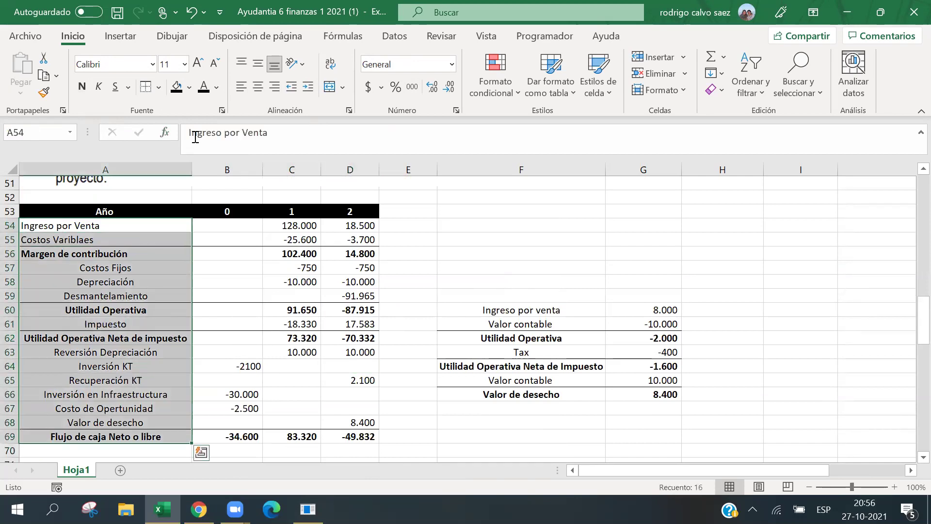
{"action": "left_click", "coordinate": [255, 89]}
{"action": "left_click", "coordinate": [255, 89]}
{"action": "left_click", "coordinate": [256, 89]}
Apply a thick outside border around the cash-flow table A53:D69.
{"action": "left_click", "coordinate": [104, 253]}
{"action": "left_click_drag", "start_coordinate": [104, 225], "coordinate": [228, 240]}
{"action": "left_click", "coordinate": [104, 212]}
{"action": "left_click_drag", "start_coordinate": [329, 257], "coordinate": [342, 437]}
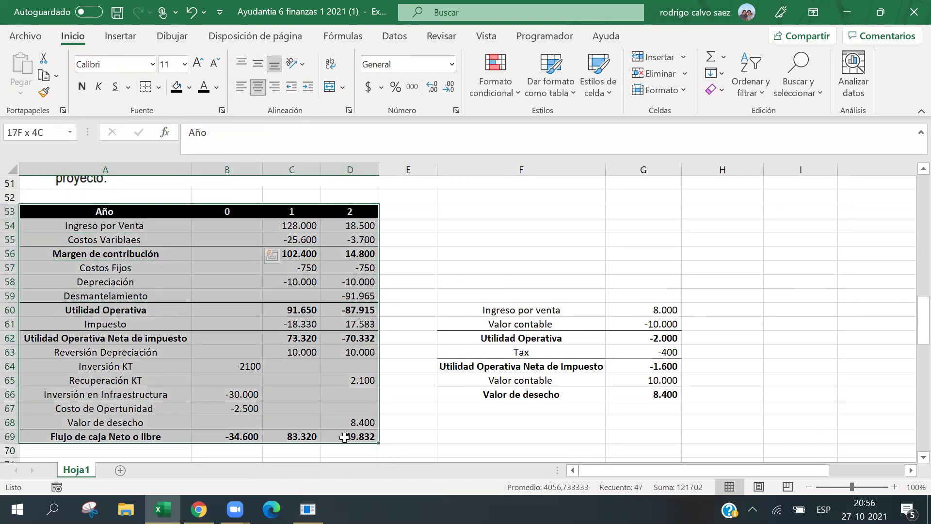
{"action": "left_click", "coordinate": [159, 87]}
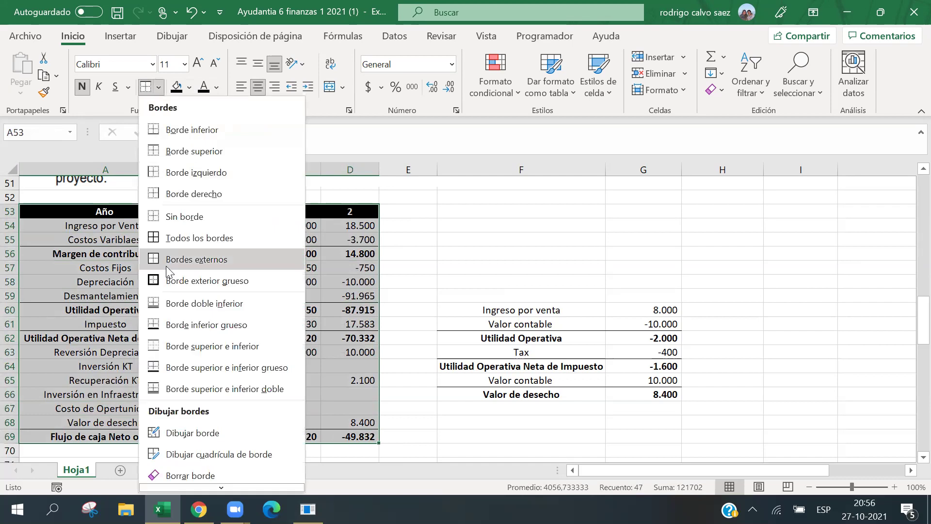
{"action": "left_click", "coordinate": [207, 280]}
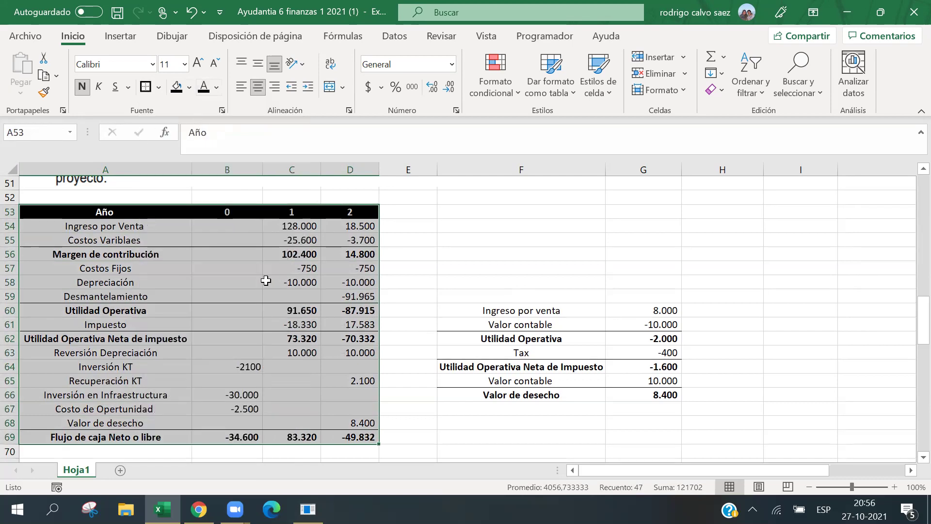
Fill the table body A54:D69 with white.
{"action": "left_click", "coordinate": [266, 280]}
{"action": "left_click_drag", "start_coordinate": [176, 226], "coordinate": [335, 435]}
{"action": "left_click", "coordinate": [190, 87]}
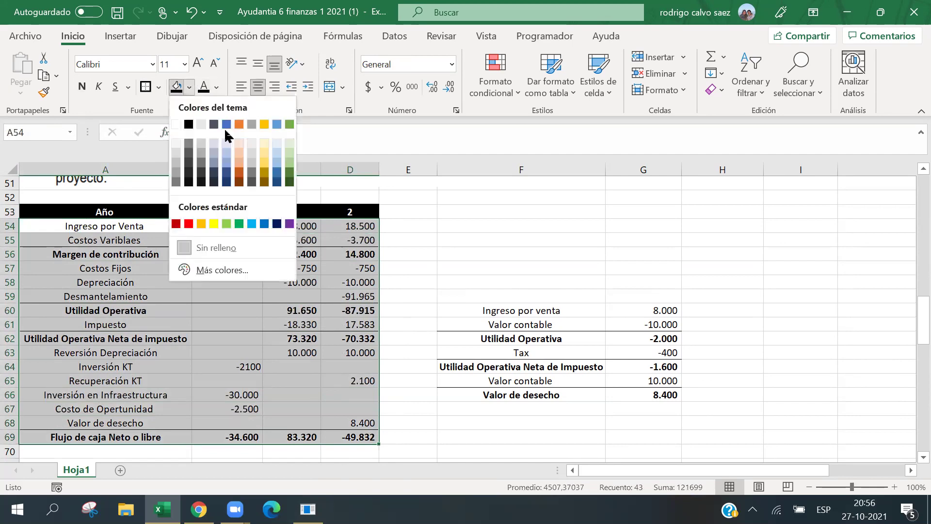
{"action": "left_click", "coordinate": [182, 125]}
Add borders around the salvage-value block F60:G66.
{"action": "left_click_drag", "start_coordinate": [478, 311], "coordinate": [640, 394]}
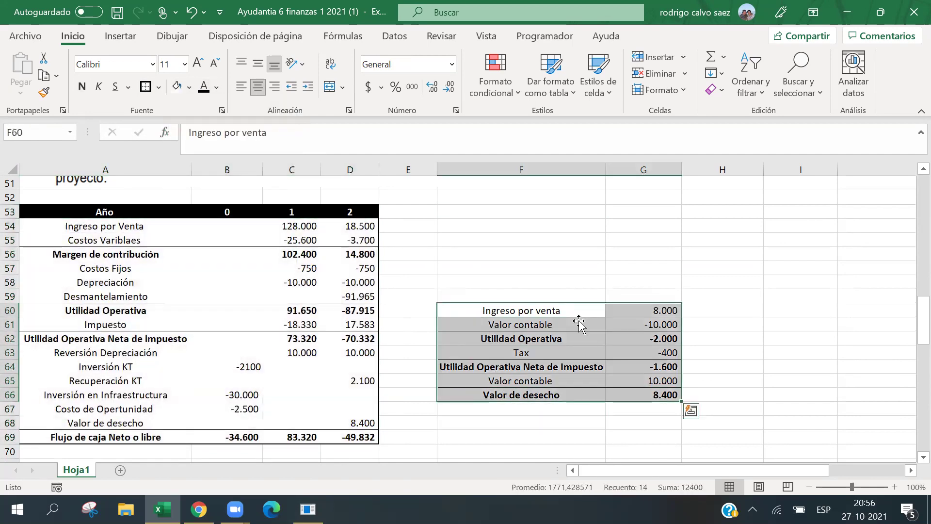
{"action": "left_click", "coordinate": [592, 297]}
{"action": "left_click_drag", "start_coordinate": [521, 310], "coordinate": [640, 394]}
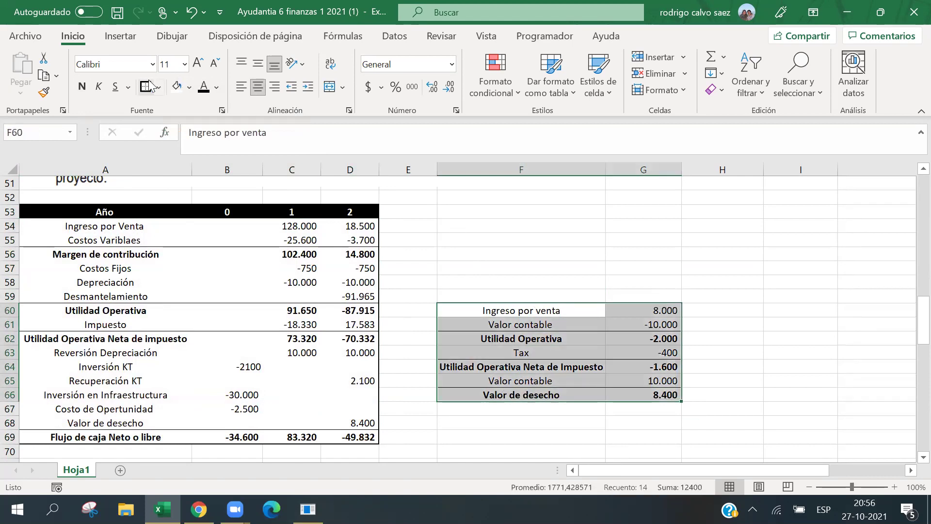
{"action": "left_click", "coordinate": [176, 87]}
{"action": "left_click", "coordinate": [686, 282]}
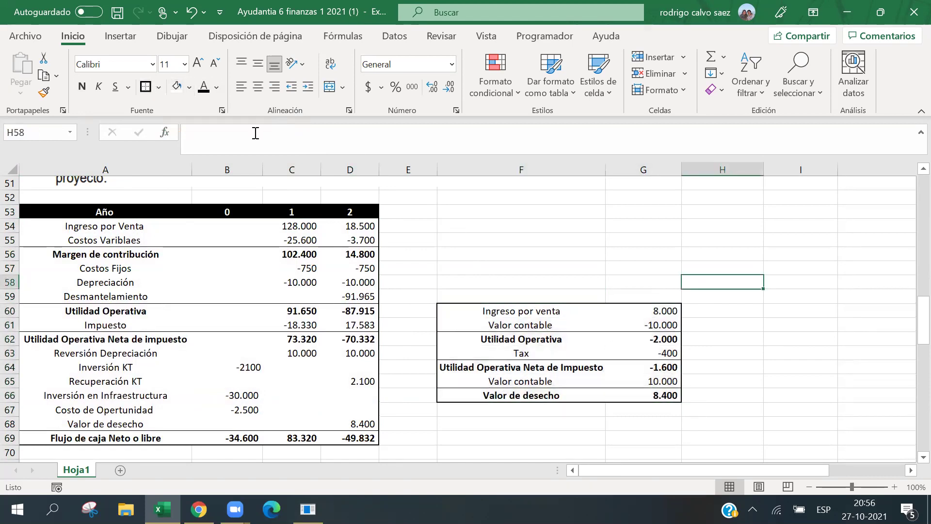
{"action": "scroll", "coordinate": [213, 300], "scroll_direction": "down", "scroll_amount": 4}
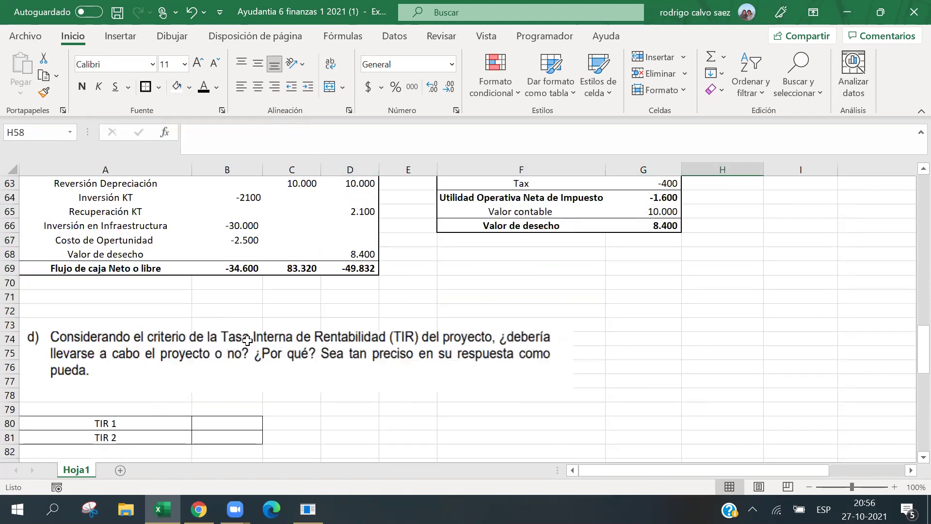
{"action": "scroll", "coordinate": [245, 341], "scroll_direction": "up", "scroll_amount": 1}
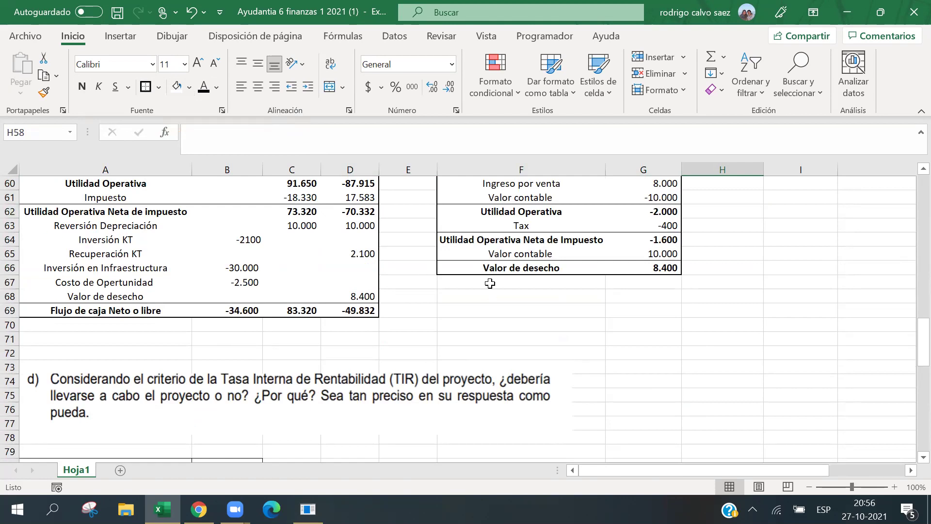
{"action": "left_click", "coordinate": [240, 335]}
{"action": "left_click", "coordinate": [245, 323]}
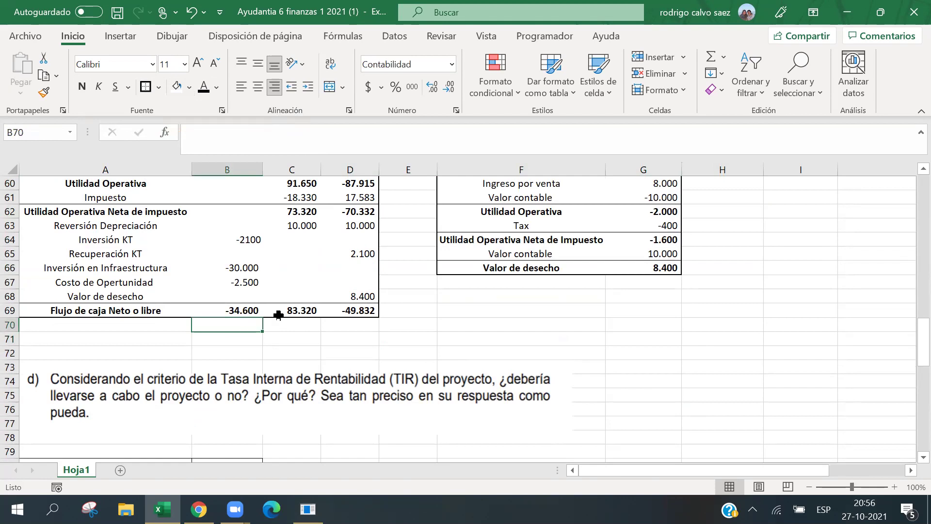
{"action": "left_click", "coordinate": [247, 313]}
{"action": "left_click", "coordinate": [354, 313]}
{"action": "left_click", "coordinate": [252, 312]}
{"action": "left_click", "coordinate": [291, 310]}
{"action": "left_click", "coordinate": [253, 316]}
{"action": "left_click", "coordinate": [274, 309]}
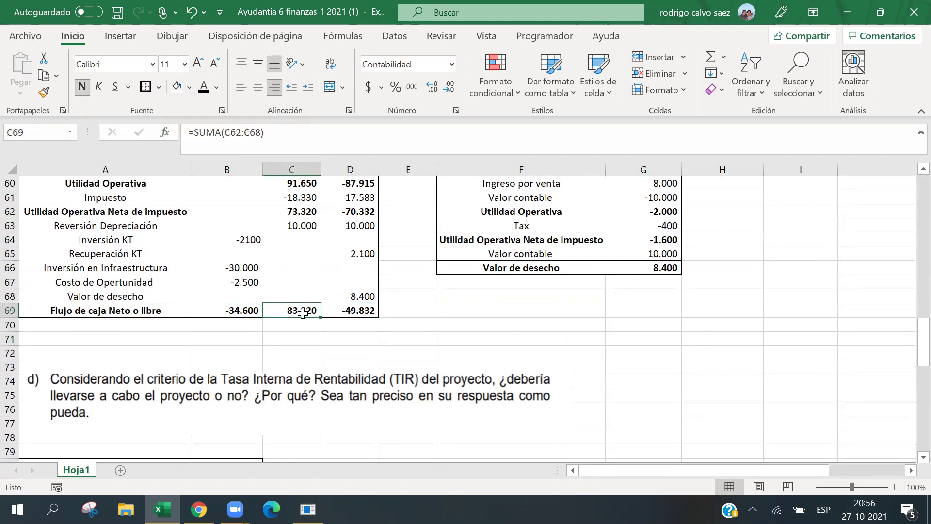
{"action": "left_click", "coordinate": [354, 315]}
{"action": "scroll", "coordinate": [320, 323], "scroll_direction": "down", "scroll_amount": 2}
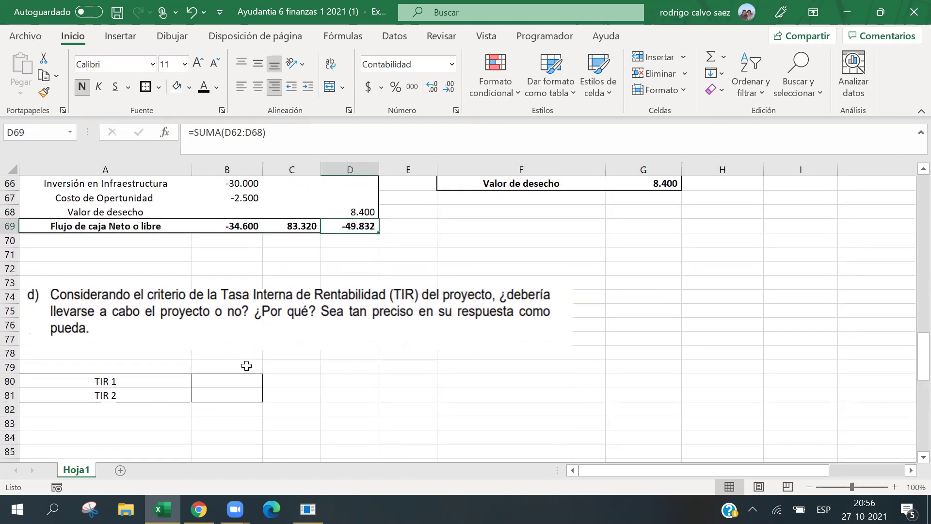
{"action": "left_click", "coordinate": [229, 381]}
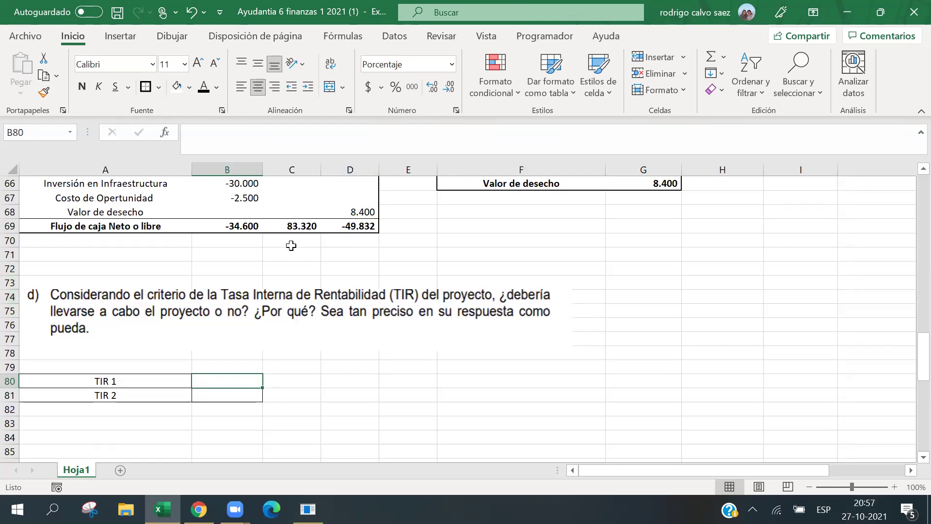
{"action": "left_click", "coordinate": [341, 242]}
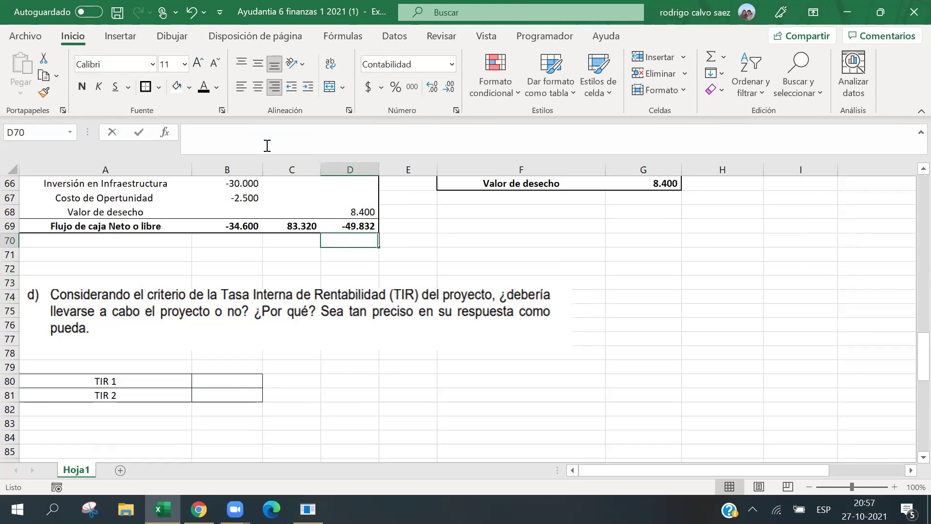
Label the year columns A in D70, B in C70 and C in B70.
{"action": "type", "text": "A"}
{"action": "key", "text": "Left"}
{"action": "type", "text": "B"}
{"action": "key", "text": "Left"}
{"action": "type", "text": "C"}
{"action": "key", "text": "Down"}
{"action": "key", "text": "Down"}
{"action": "key", "text": "Down"}
{"action": "key", "text": "Down"}
{"action": "key", "text": "Down"}
{"action": "key", "text": "Down"}
{"action": "key", "text": "Down"}
{"action": "key", "text": "Down"}
{"action": "key", "text": "Down"}
{"action": "key", "text": "Down"}
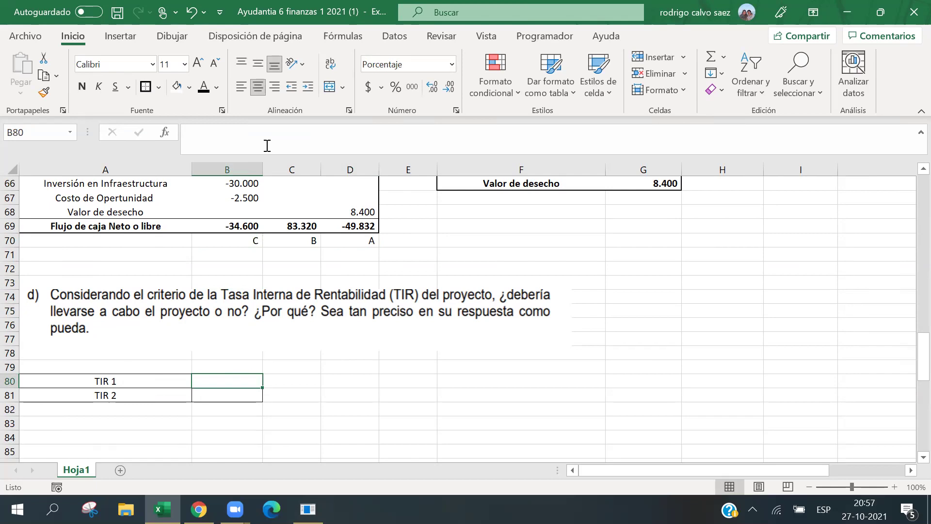
Enter TIR 1 as 10,66% in B80 and TIR 2 as 30,15% in B81.
{"action": "type", "text": "10,66"}
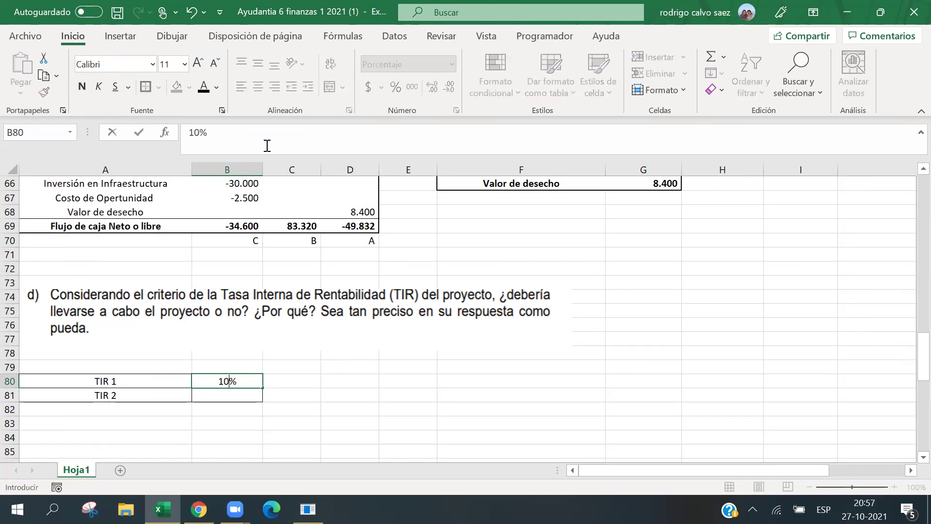
{"action": "key", "text": "Return"}
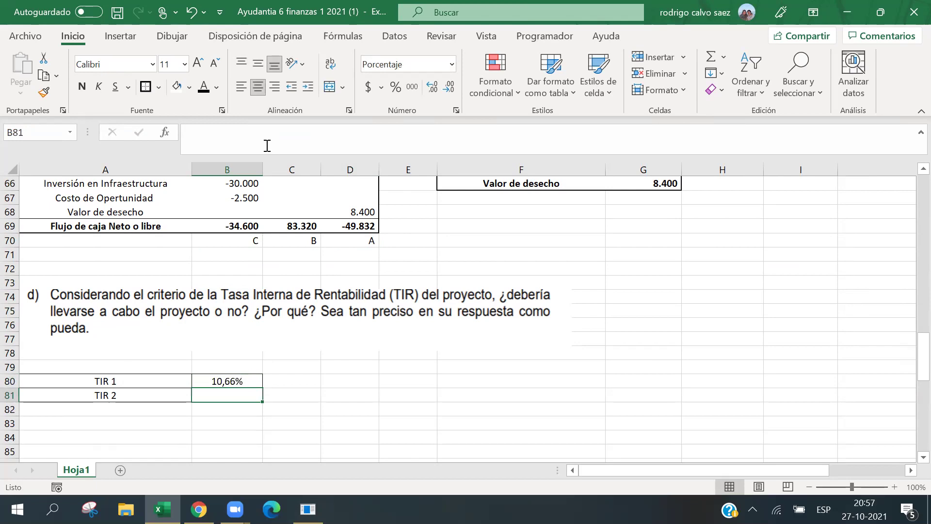
{"action": "type", "text": "30,15"}
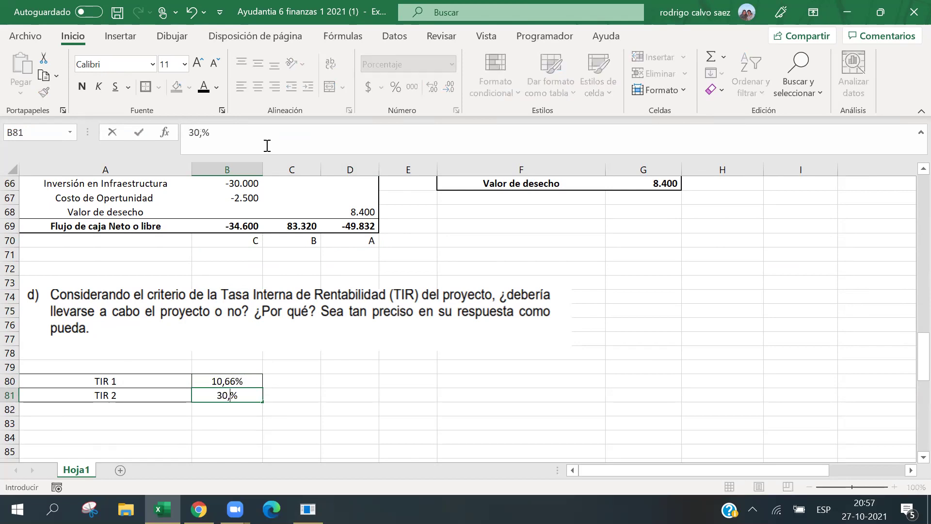
{"action": "key", "text": "Return"}
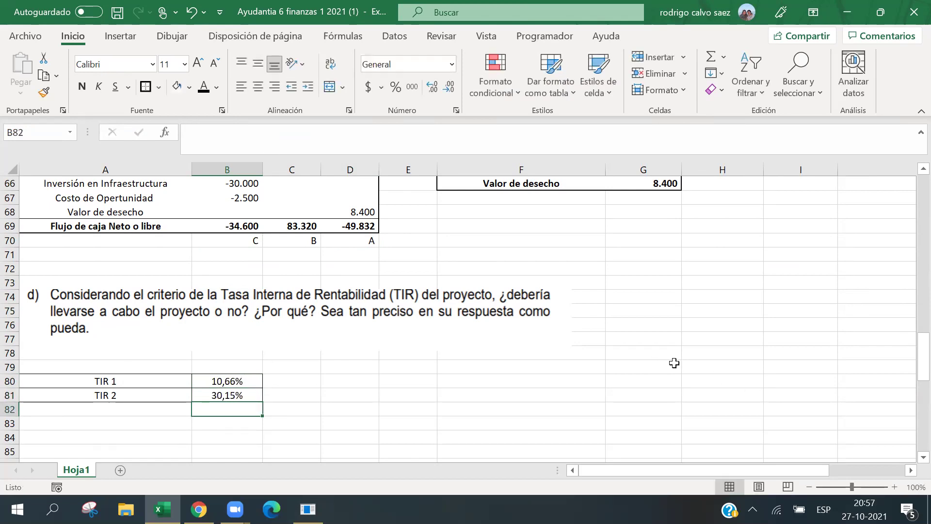
{"action": "scroll", "coordinate": [659, 366], "scroll_direction": "down", "scroll_amount": 3}
Drag the IRR curve chart up so it sits just below B81.
{"action": "scroll", "coordinate": [406, 325], "scroll_direction": "down", "scroll_amount": 4}
{"action": "left_click_drag", "start_coordinate": [295, 365], "coordinate": [326, 267]}
{"action": "scroll", "coordinate": [327, 267], "scroll_direction": "up", "scroll_amount": 3}
{"action": "left_click_drag", "start_coordinate": [291, 333], "coordinate": [131, 314]}
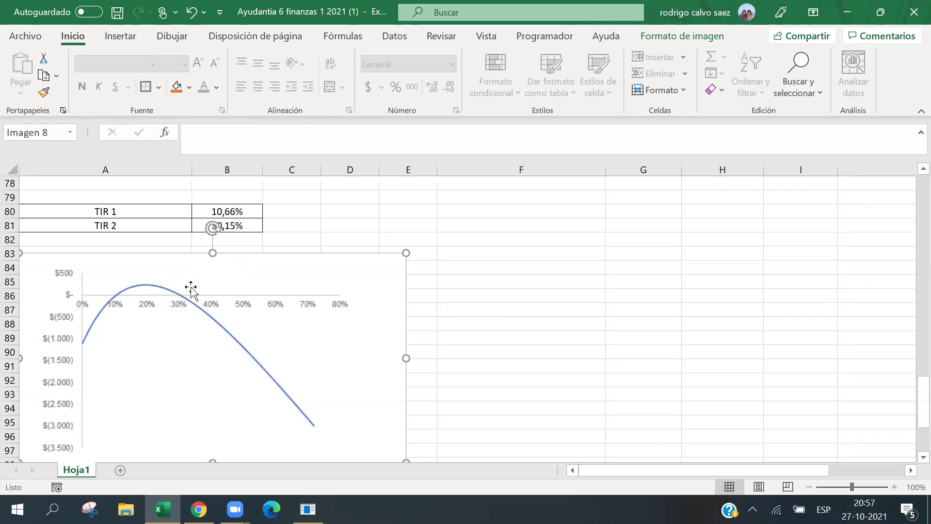
Deselect the chart and check the TIR 1 (10,66%) and TIR 2 (30,15%) cells.
{"action": "left_click", "coordinate": [235, 224]}
{"action": "left_click", "coordinate": [259, 212]}
{"action": "left_click", "coordinate": [248, 225]}
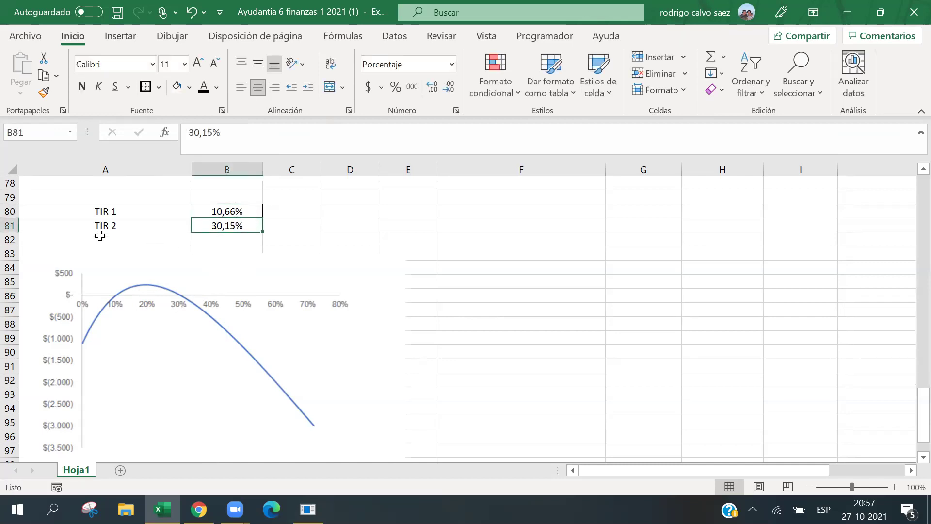
{"action": "scroll", "coordinate": [561, 291], "scroll_direction": "down", "scroll_amount": 4}
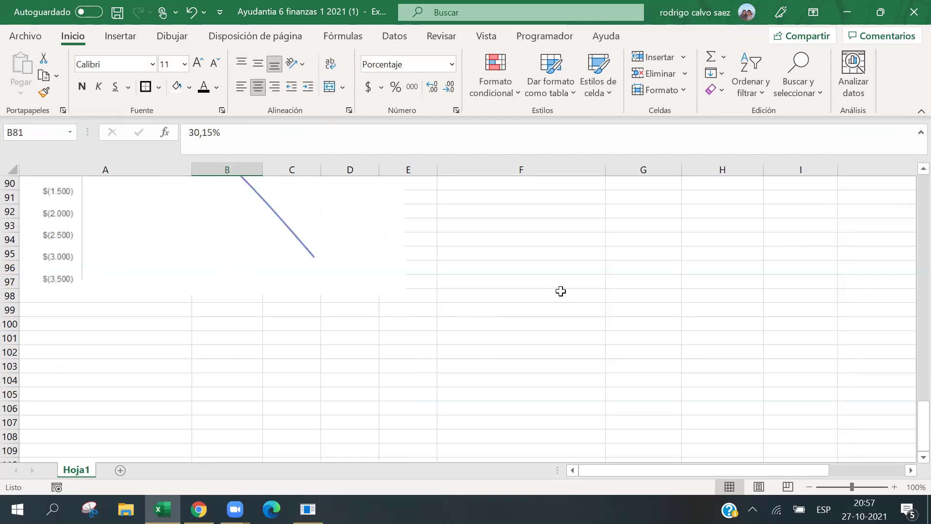
{"action": "scroll", "coordinate": [676, 190], "scroll_direction": "up", "scroll_amount": 10}
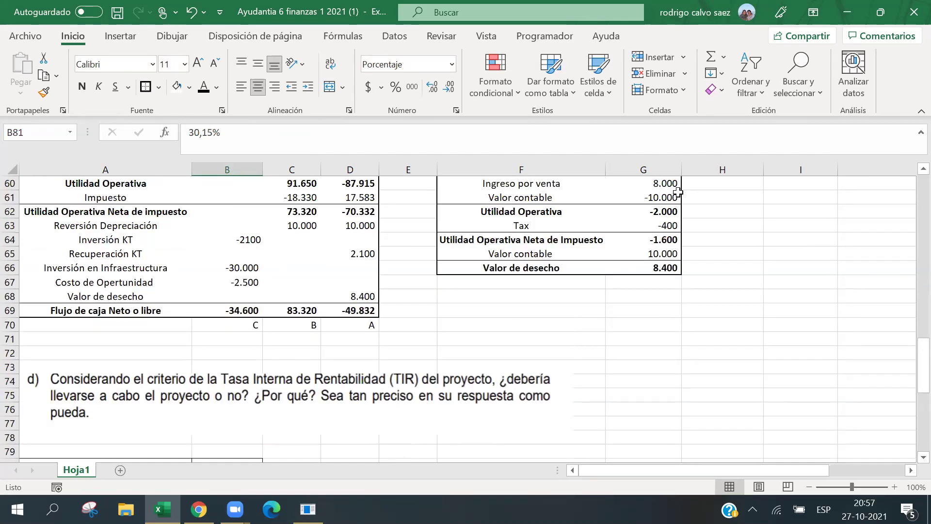
{"action": "scroll", "coordinate": [707, 223], "scroll_direction": "up", "scroll_amount": 7}
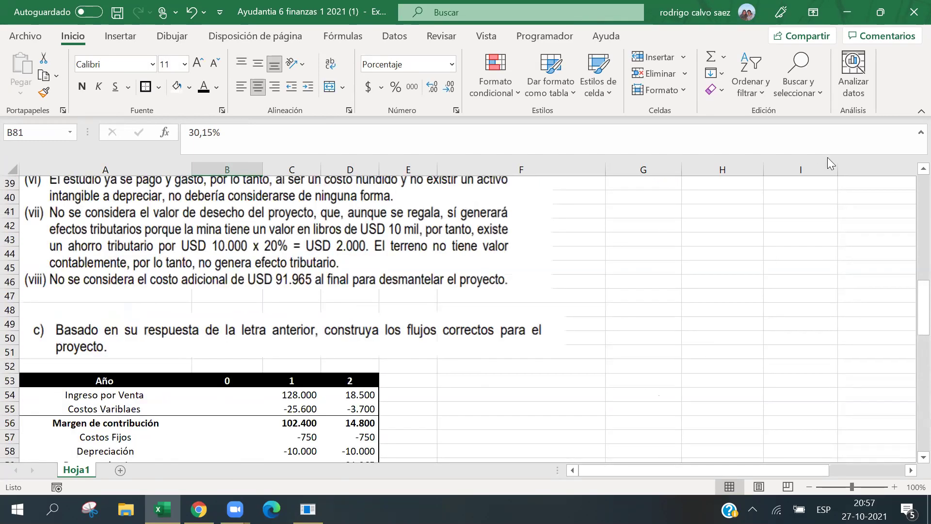